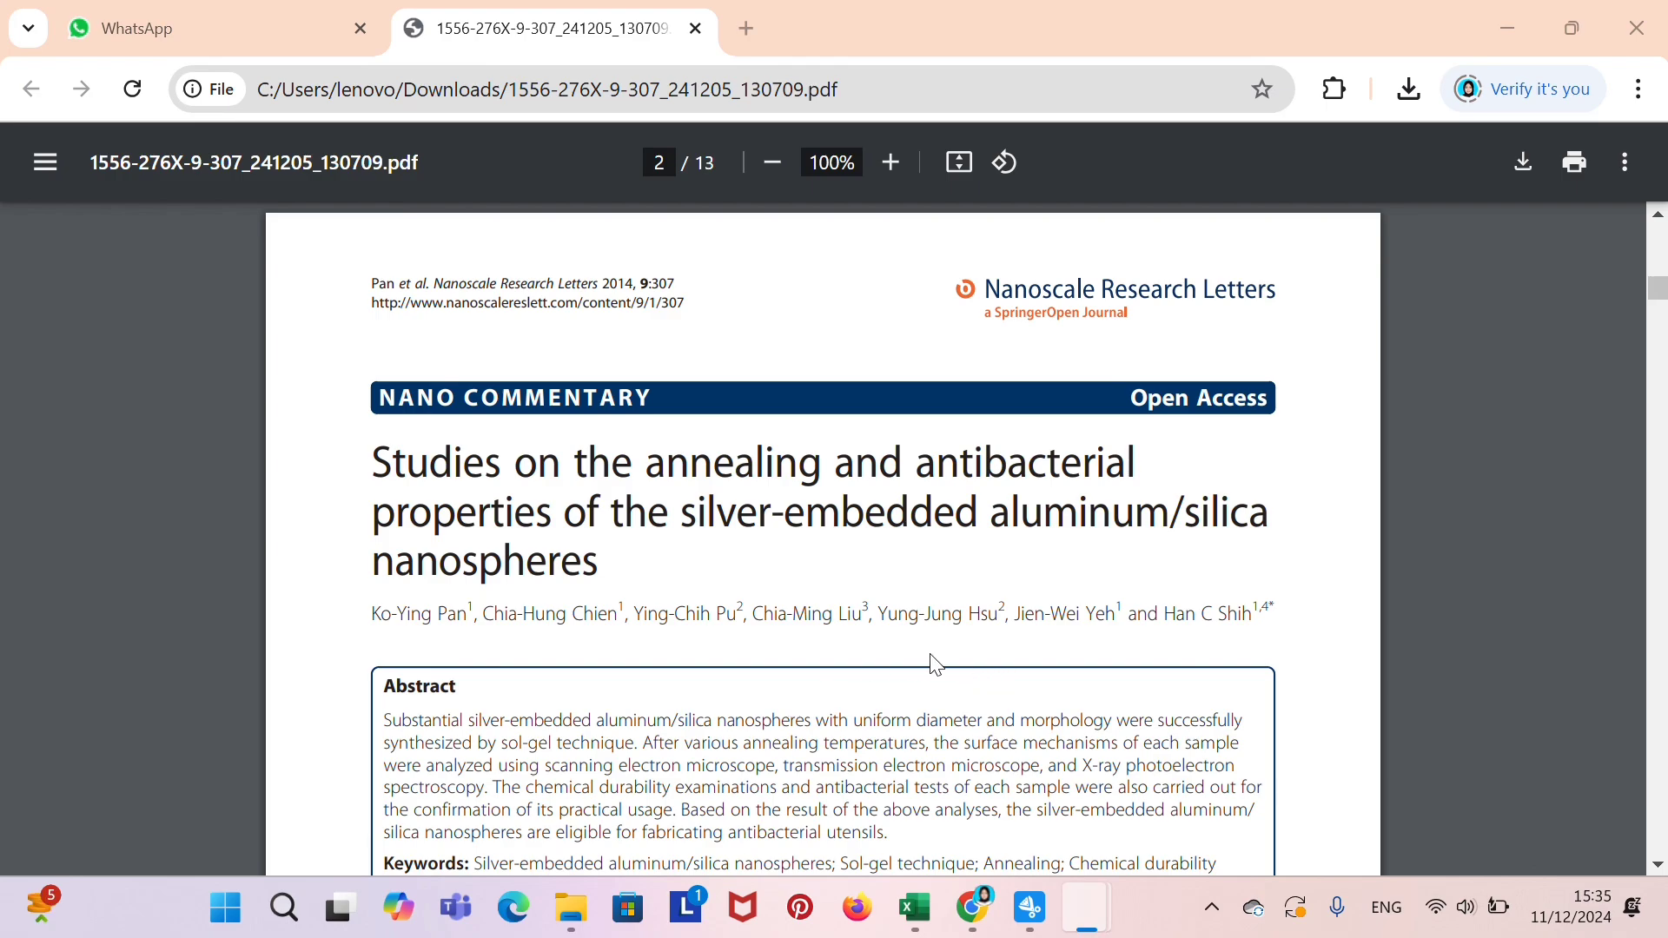
Find the Figure 2 SEM image of silver-embedded silica nanospheres in the paper and view it enlarged.
scroll(936, 665, "down", 12)
scroll(936, 664, "down", 12)
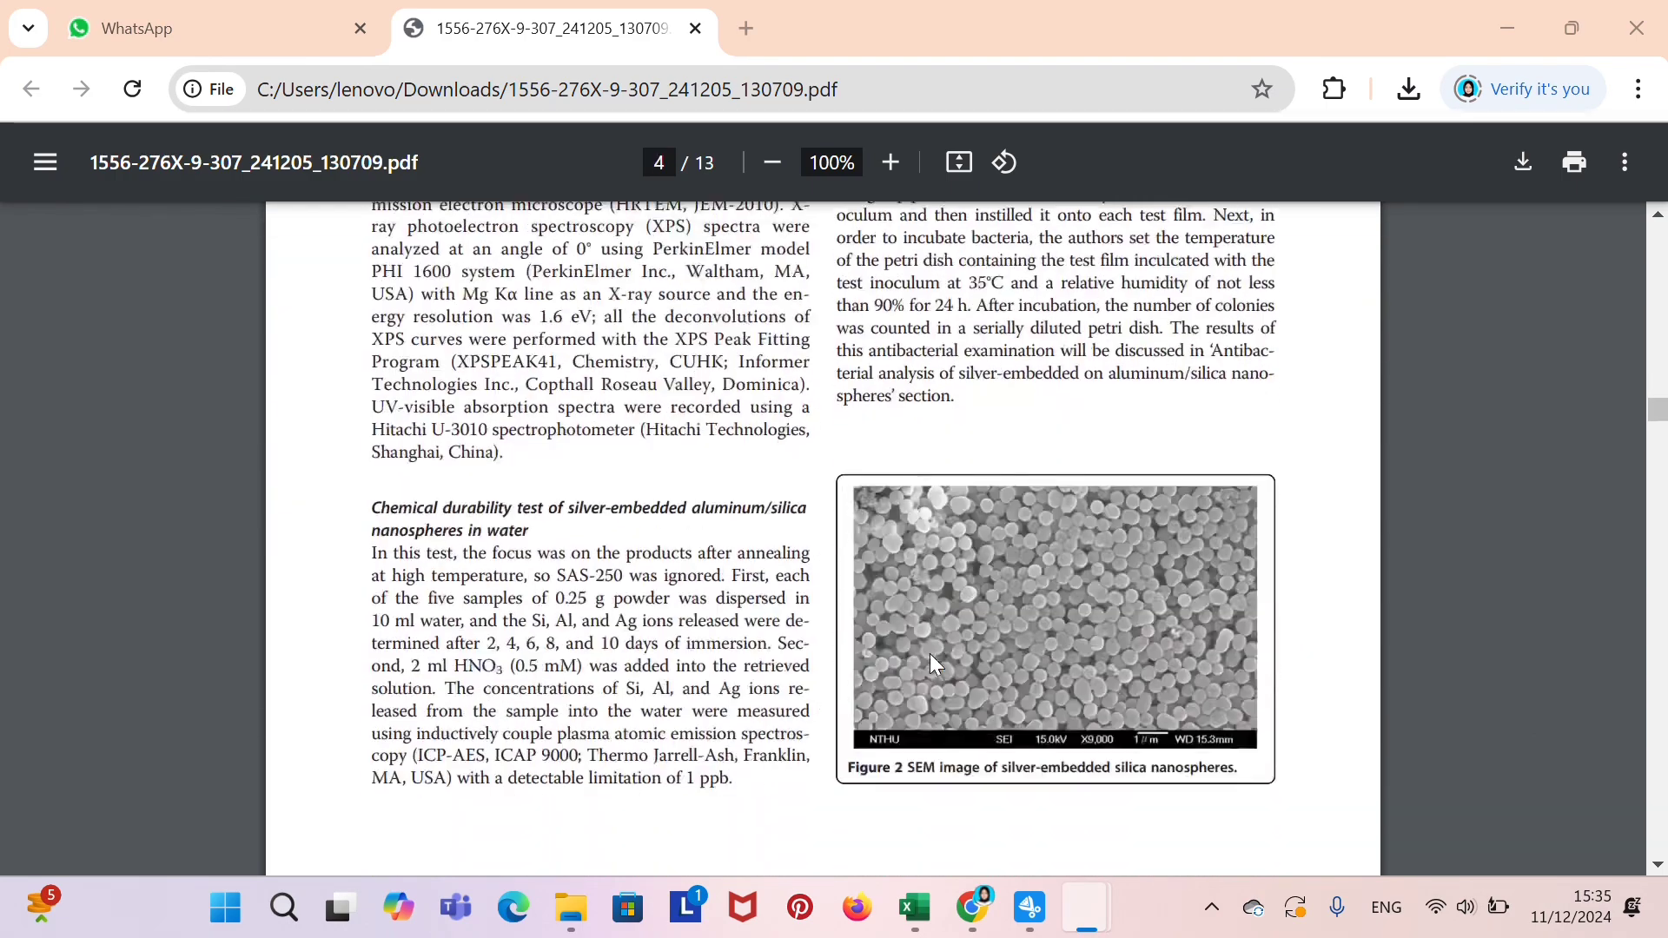
scroll(936, 665, "up", 3)
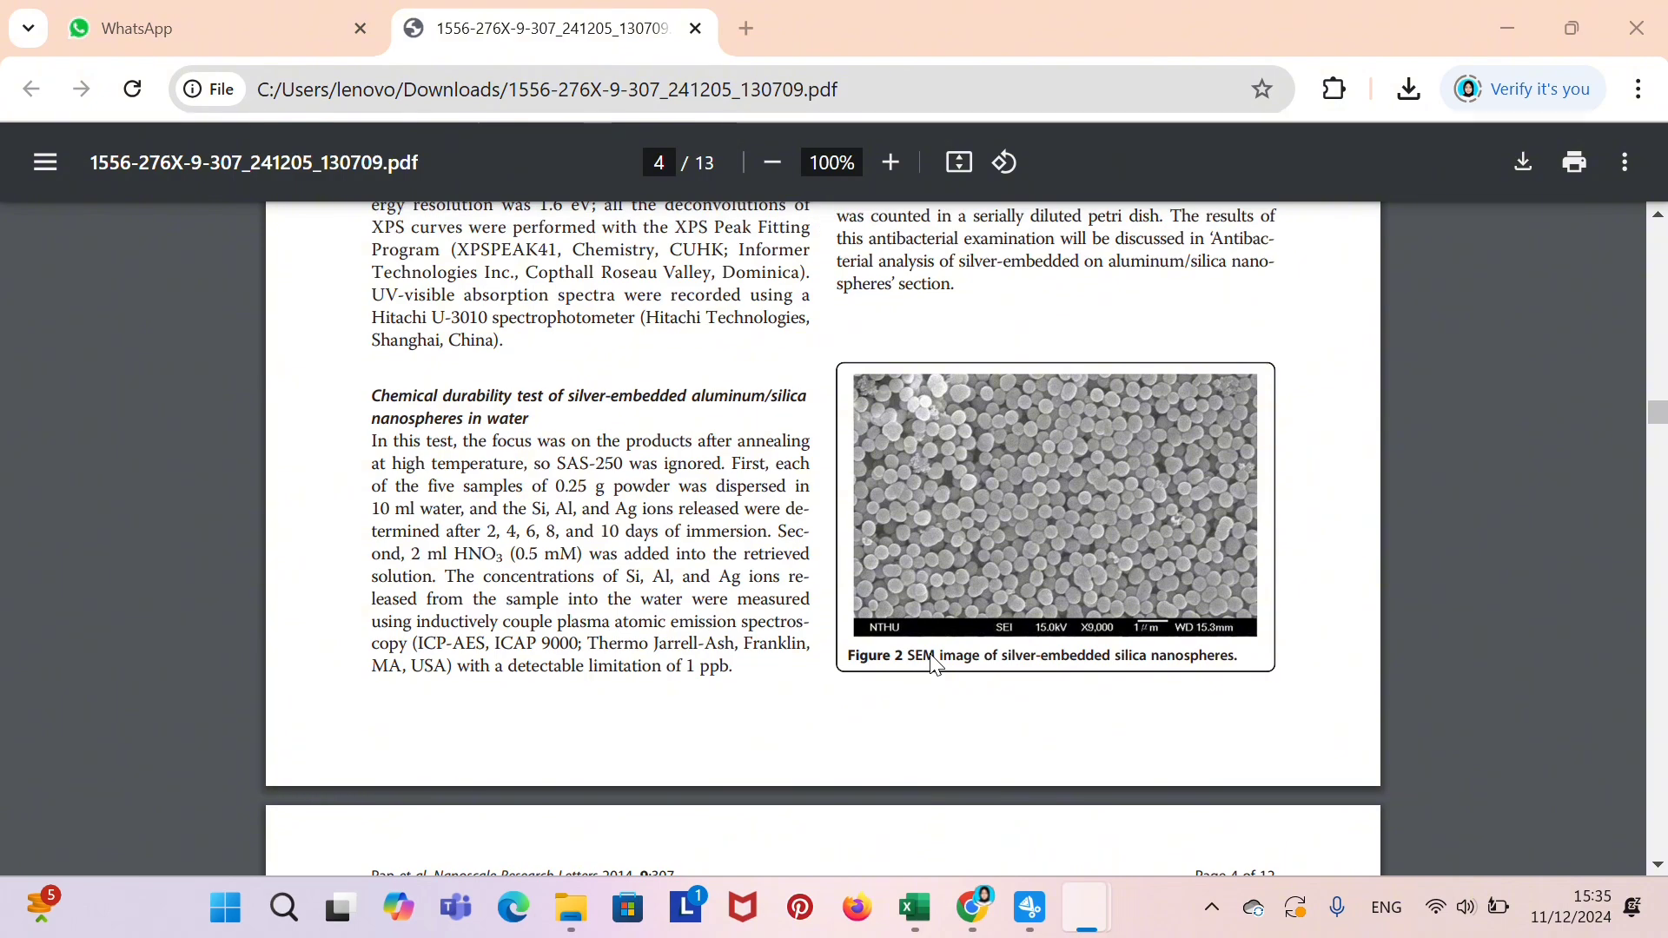
scroll(962, 624, "up", 2, "ctrl")
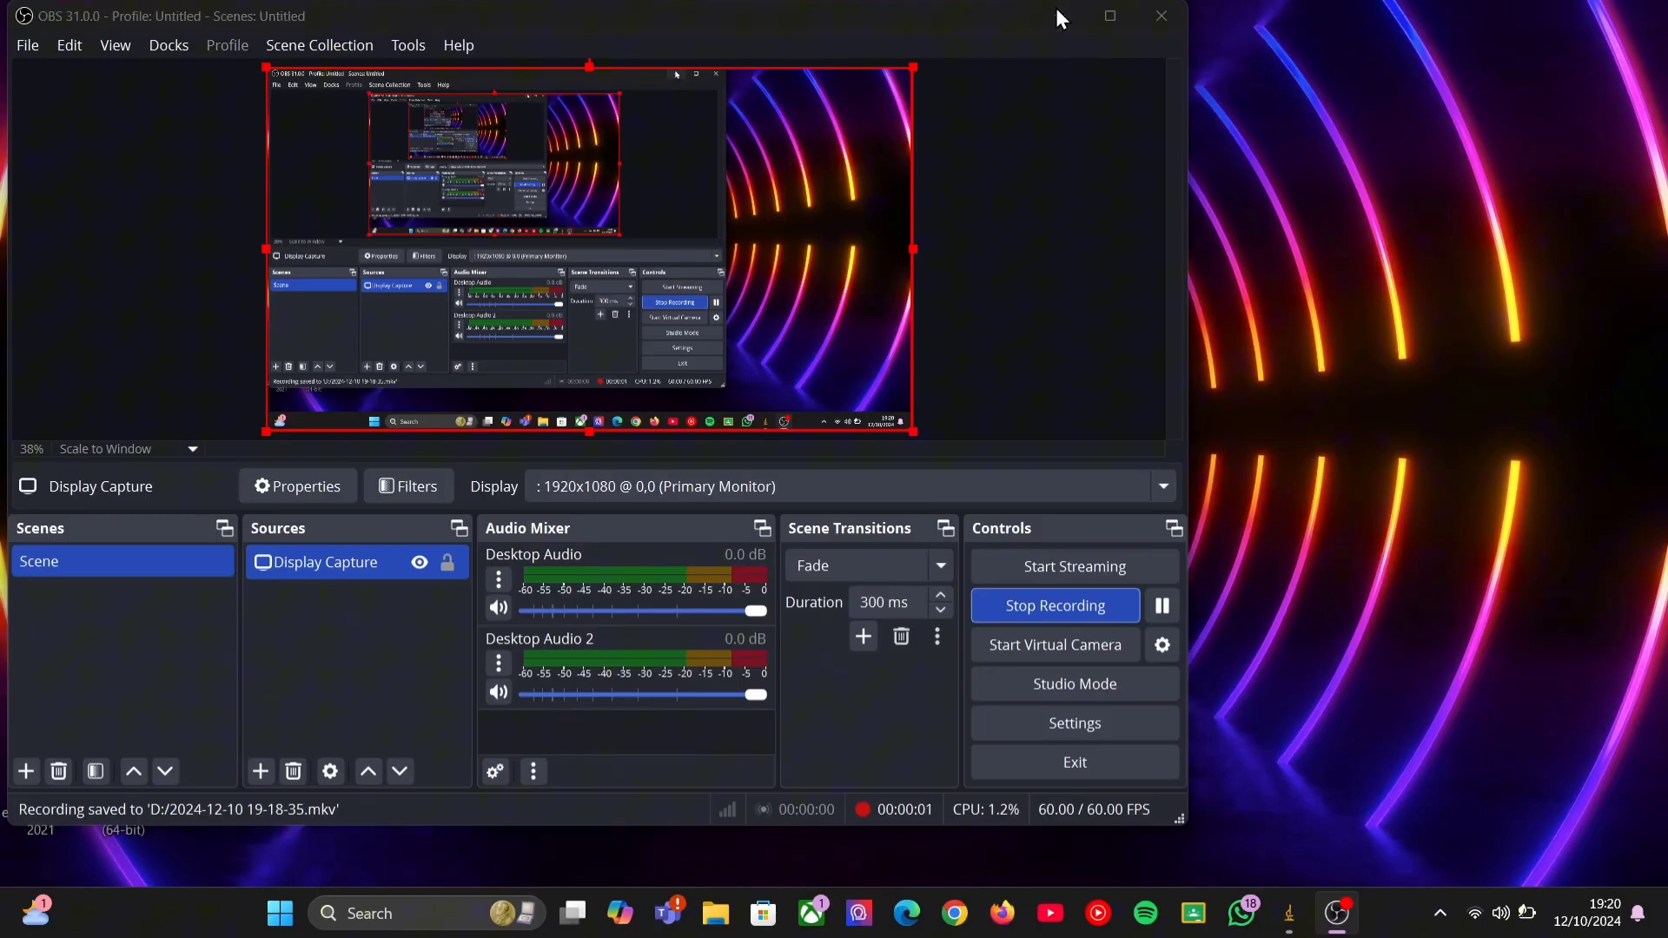
Switch to ImageJ and open the SEM image "Screenshot 2024-12-05 130901.png".
left_click(1056, 8)
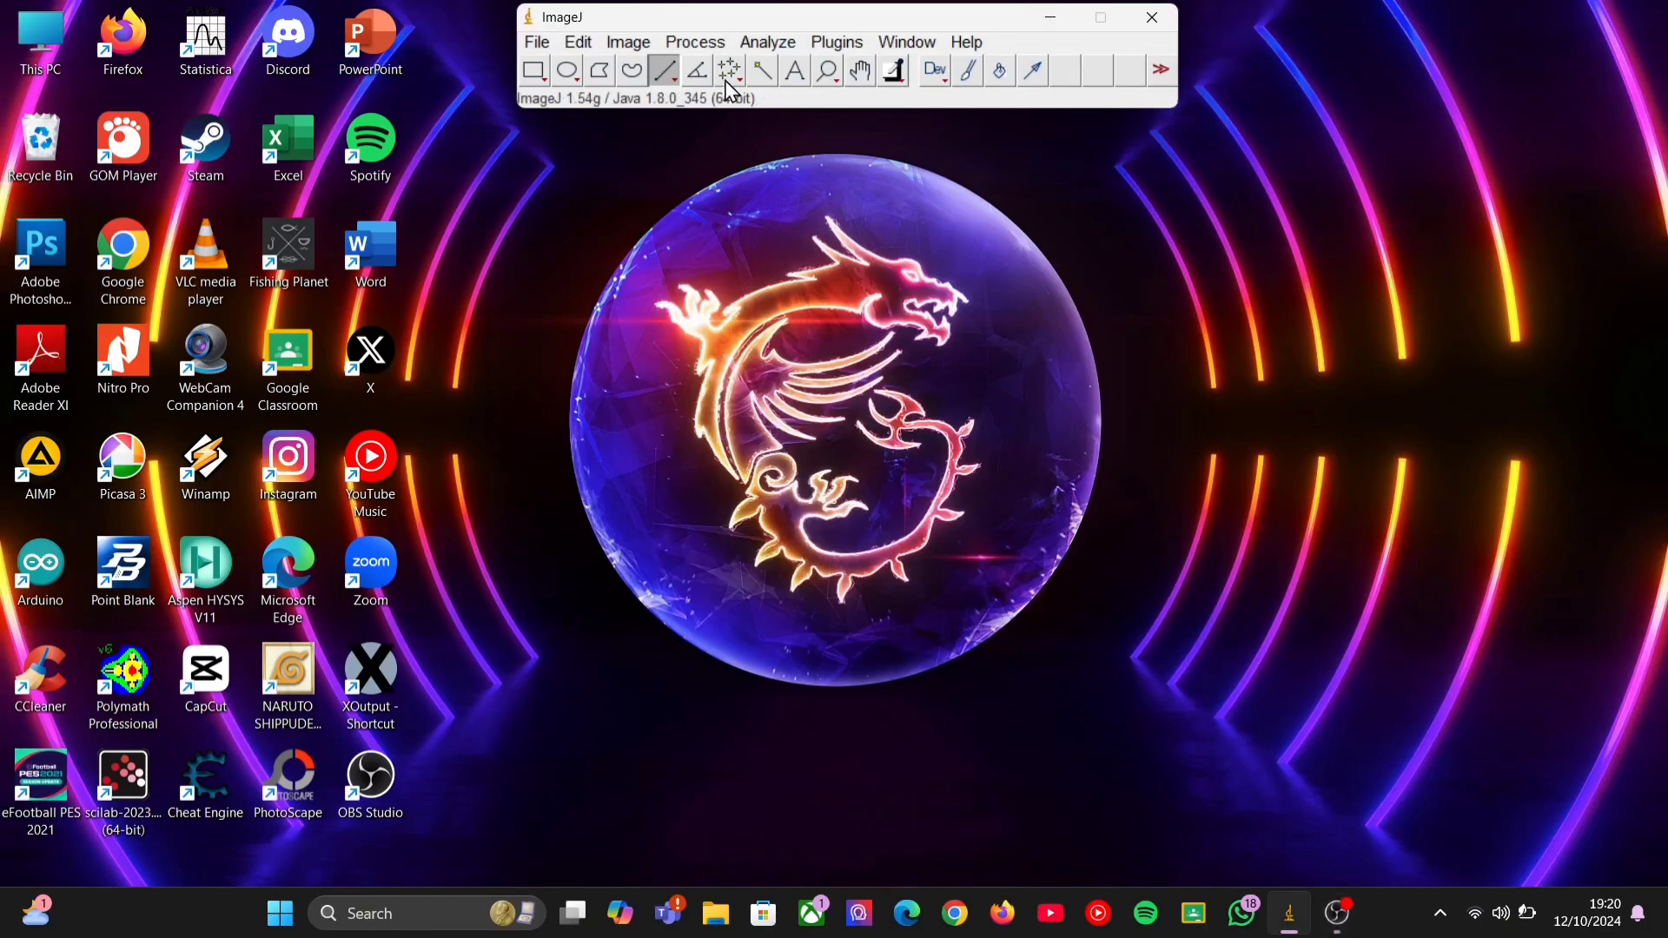
left_click(542, 43)
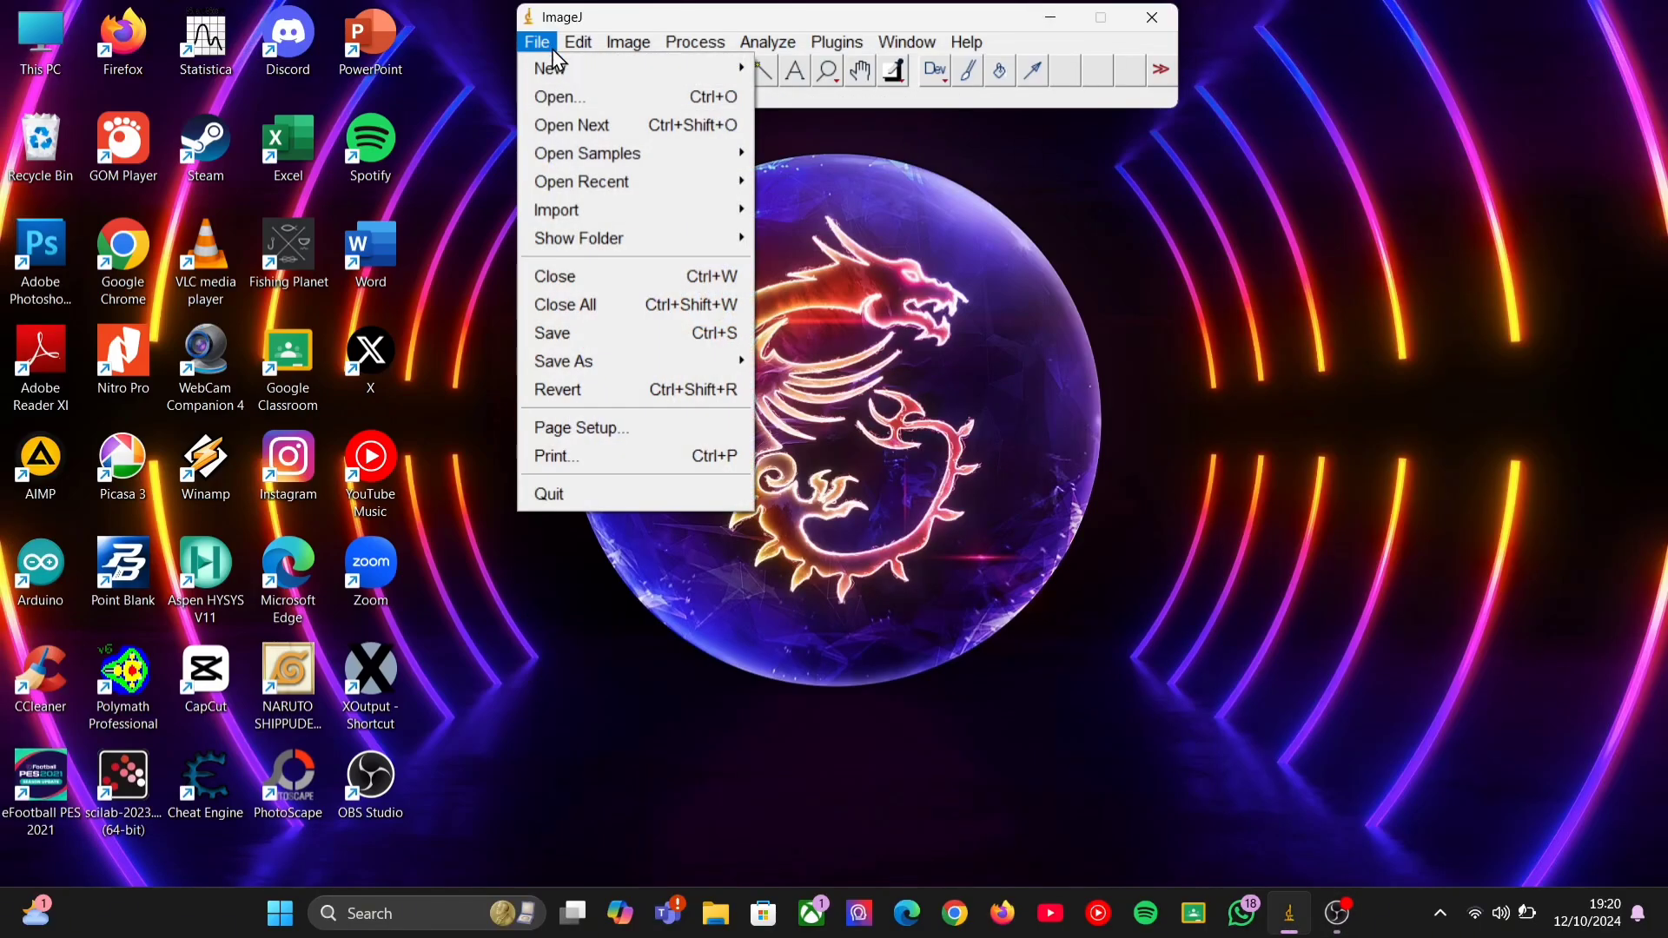
left_click(560, 96)
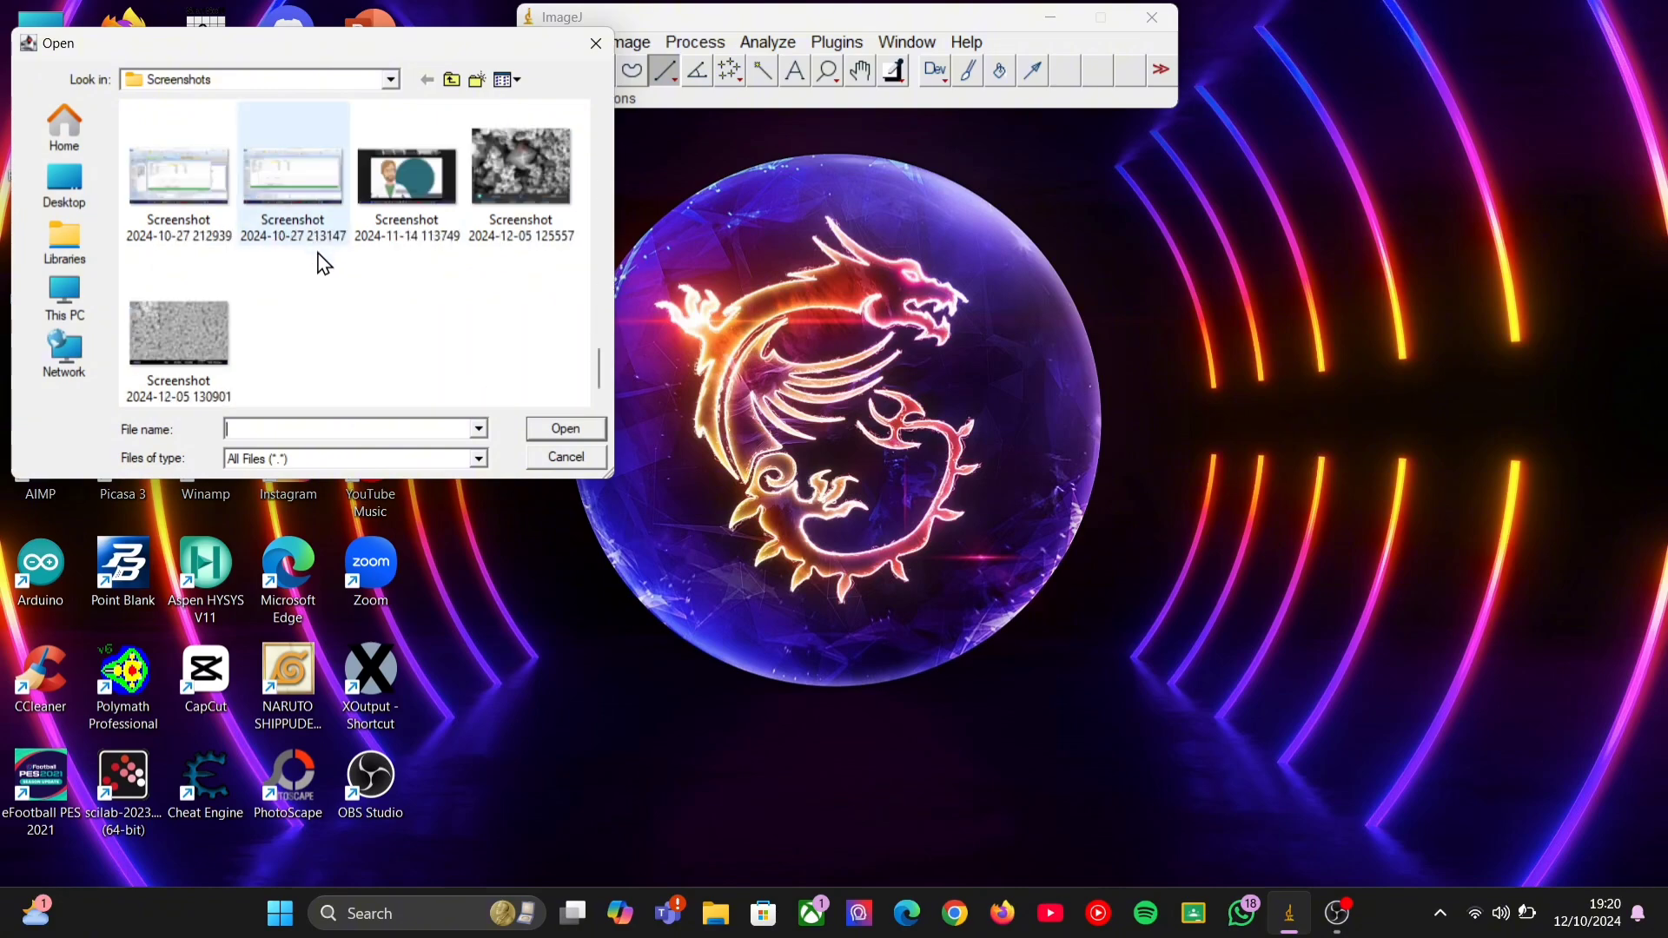
left_click(222, 343)
left_click(565, 429)
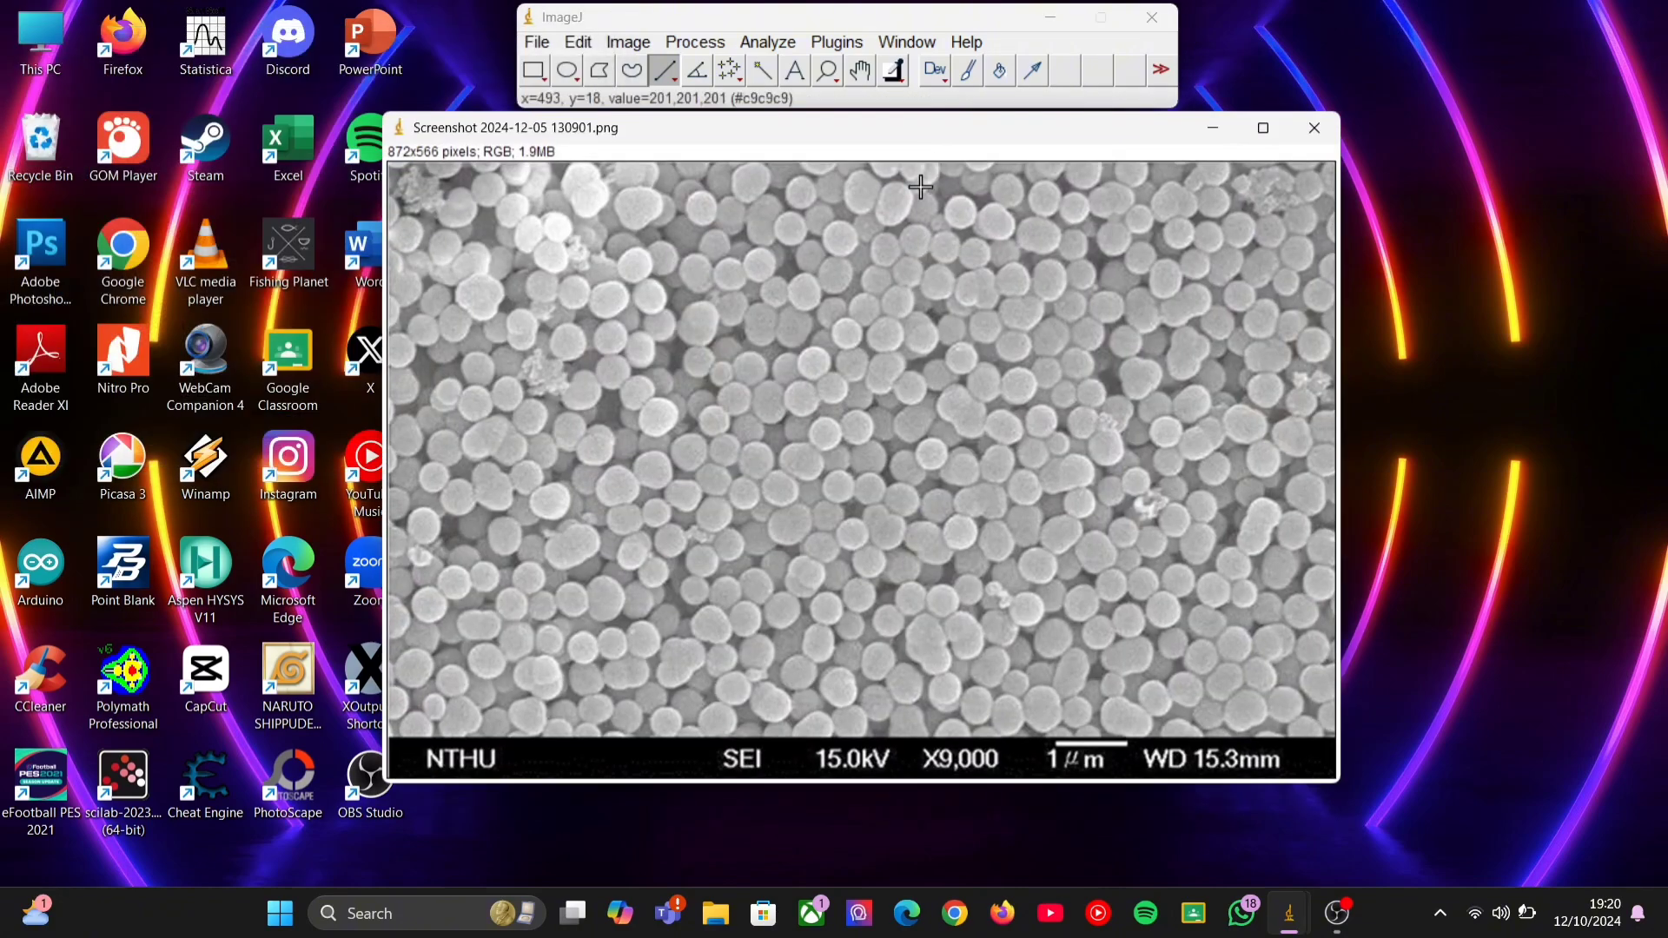
Draw a straight line about 67 pixels long along the full length of the 1 µm scale bar.
left_click(664, 69)
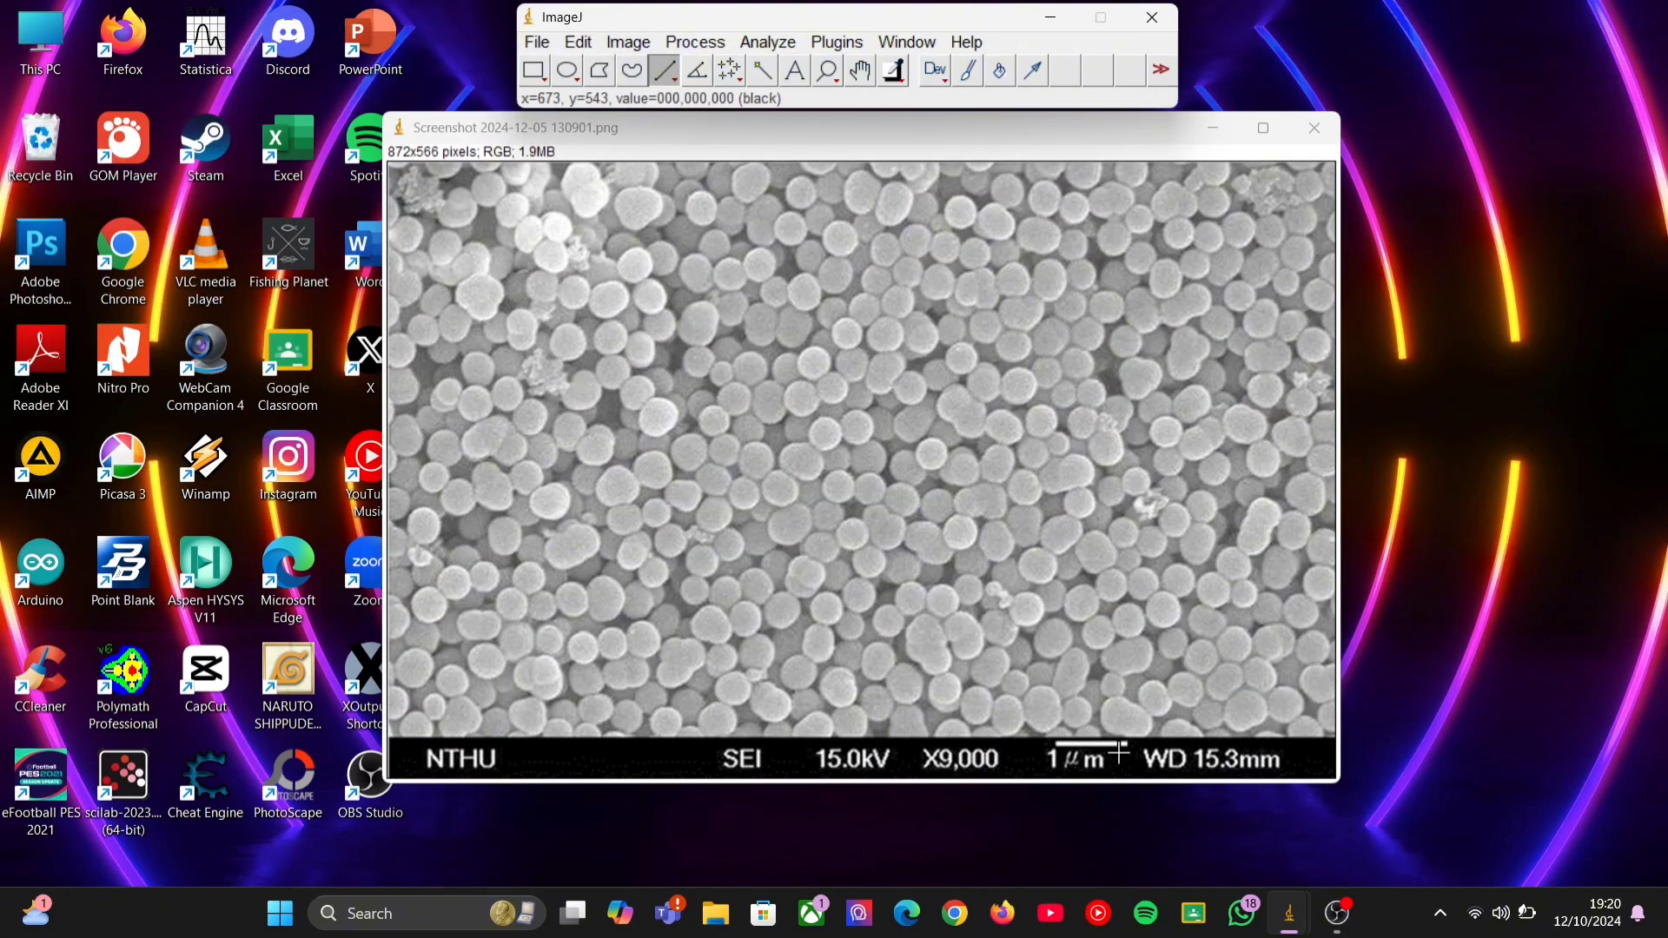
scroll(1119, 749, "up", 7)
scroll(834, 636, "down", 2)
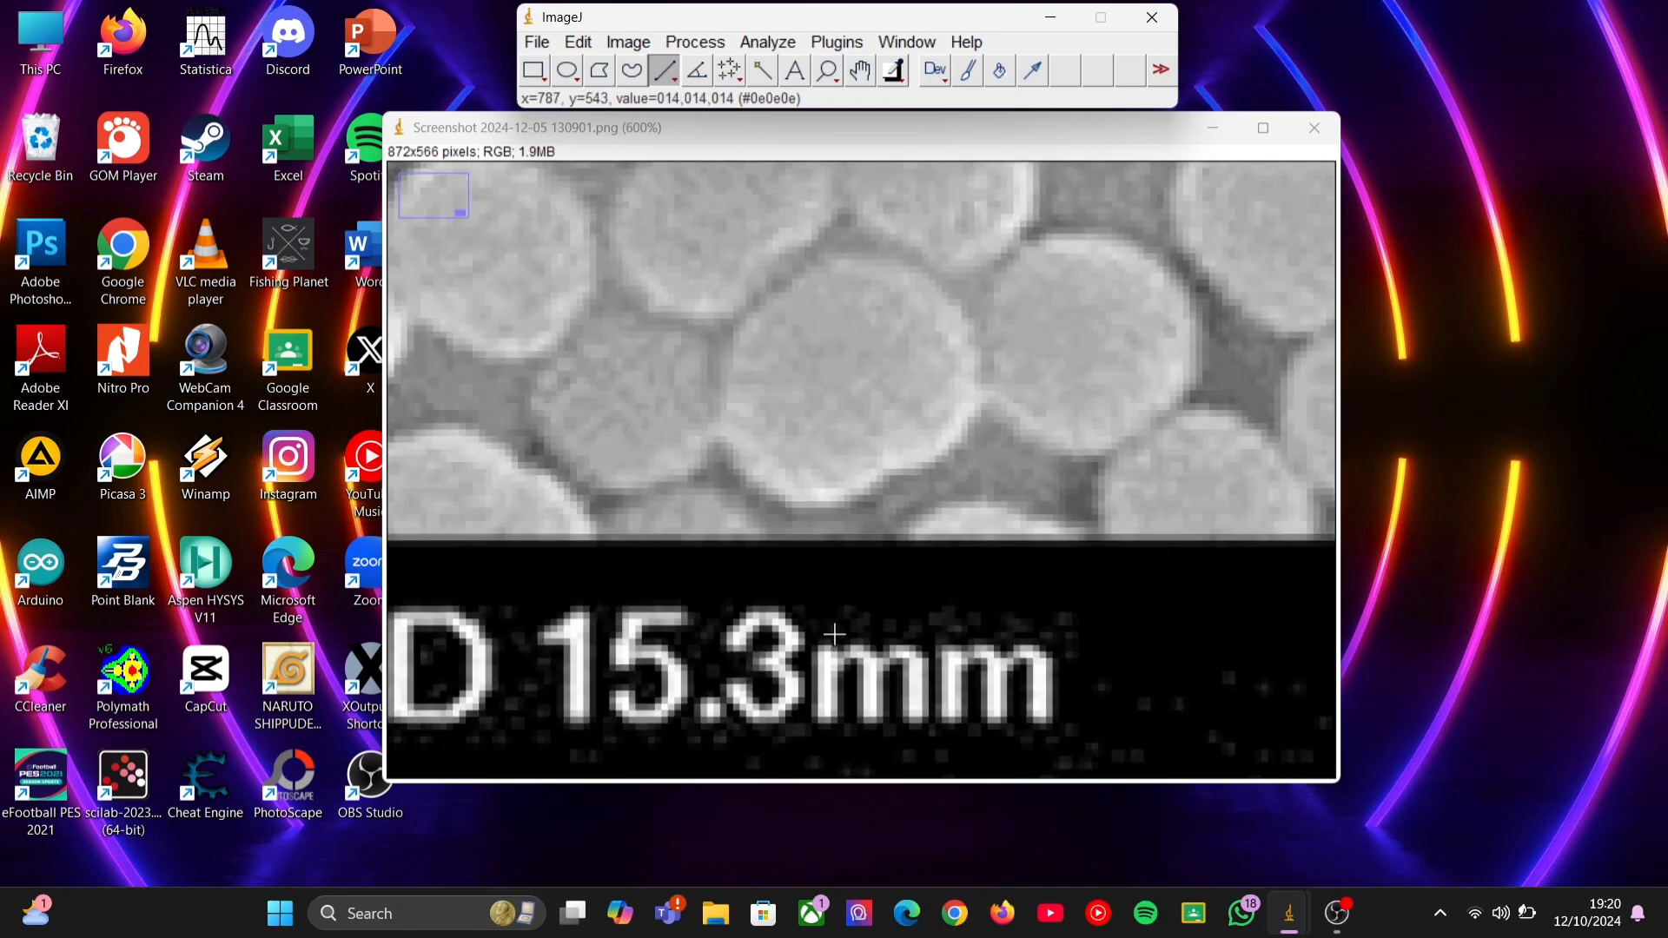
scroll(834, 635, "down", 3)
scroll(821, 686, "up", 3)
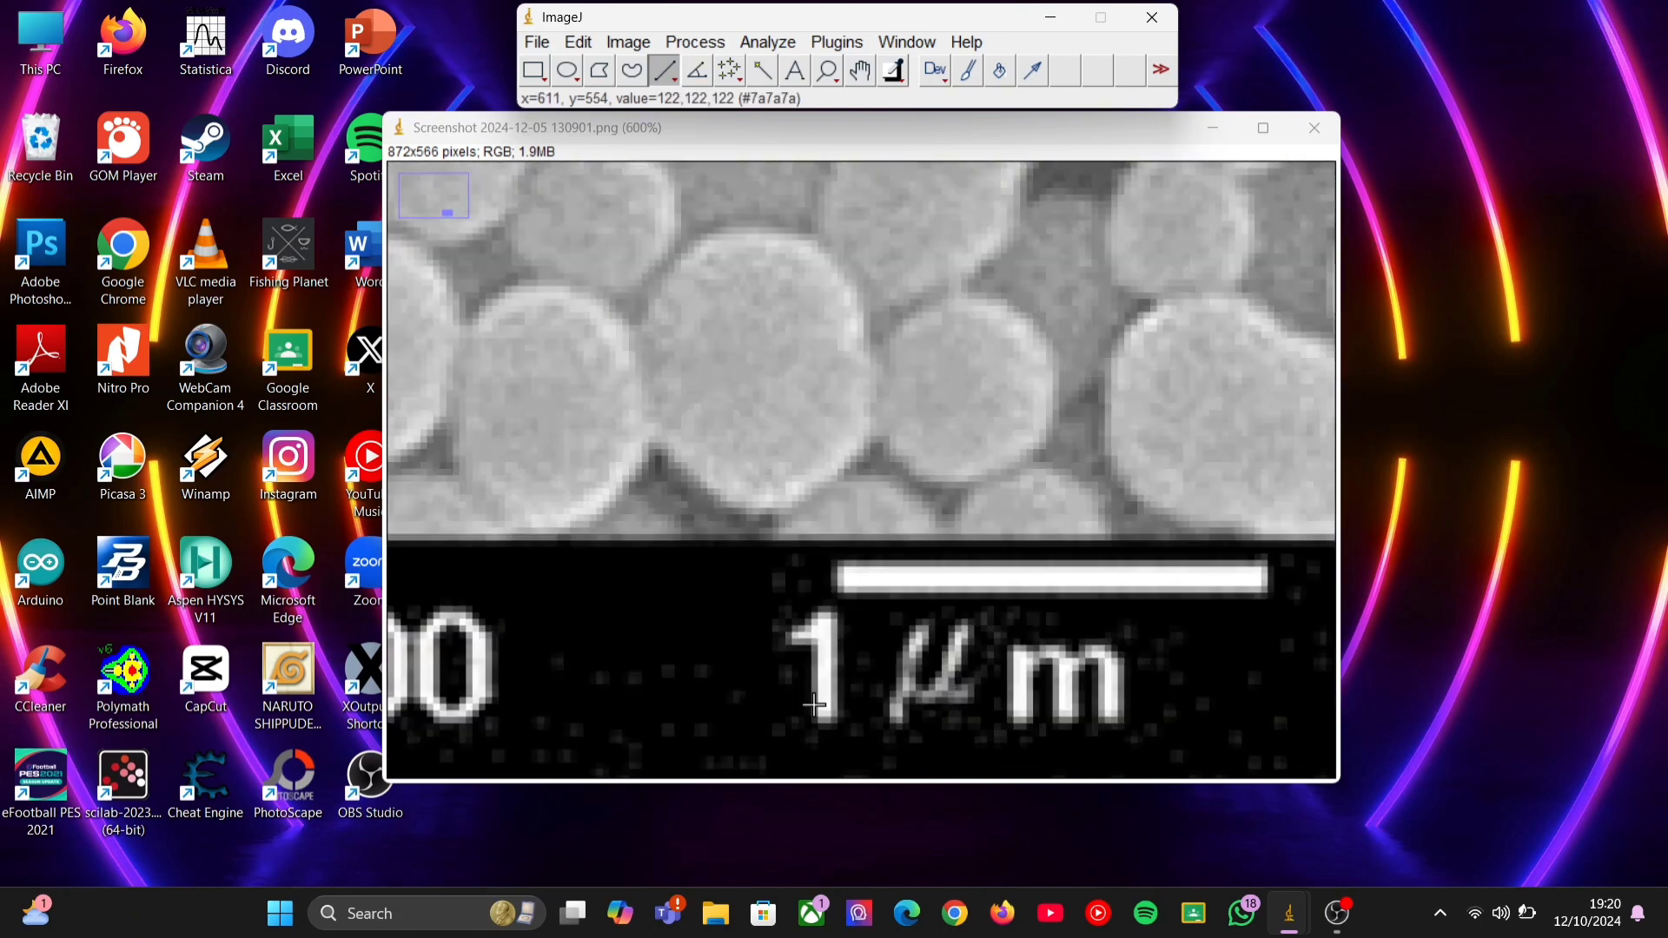
left_click(835, 578)
left_click_drag(835, 578, 1281, 575)
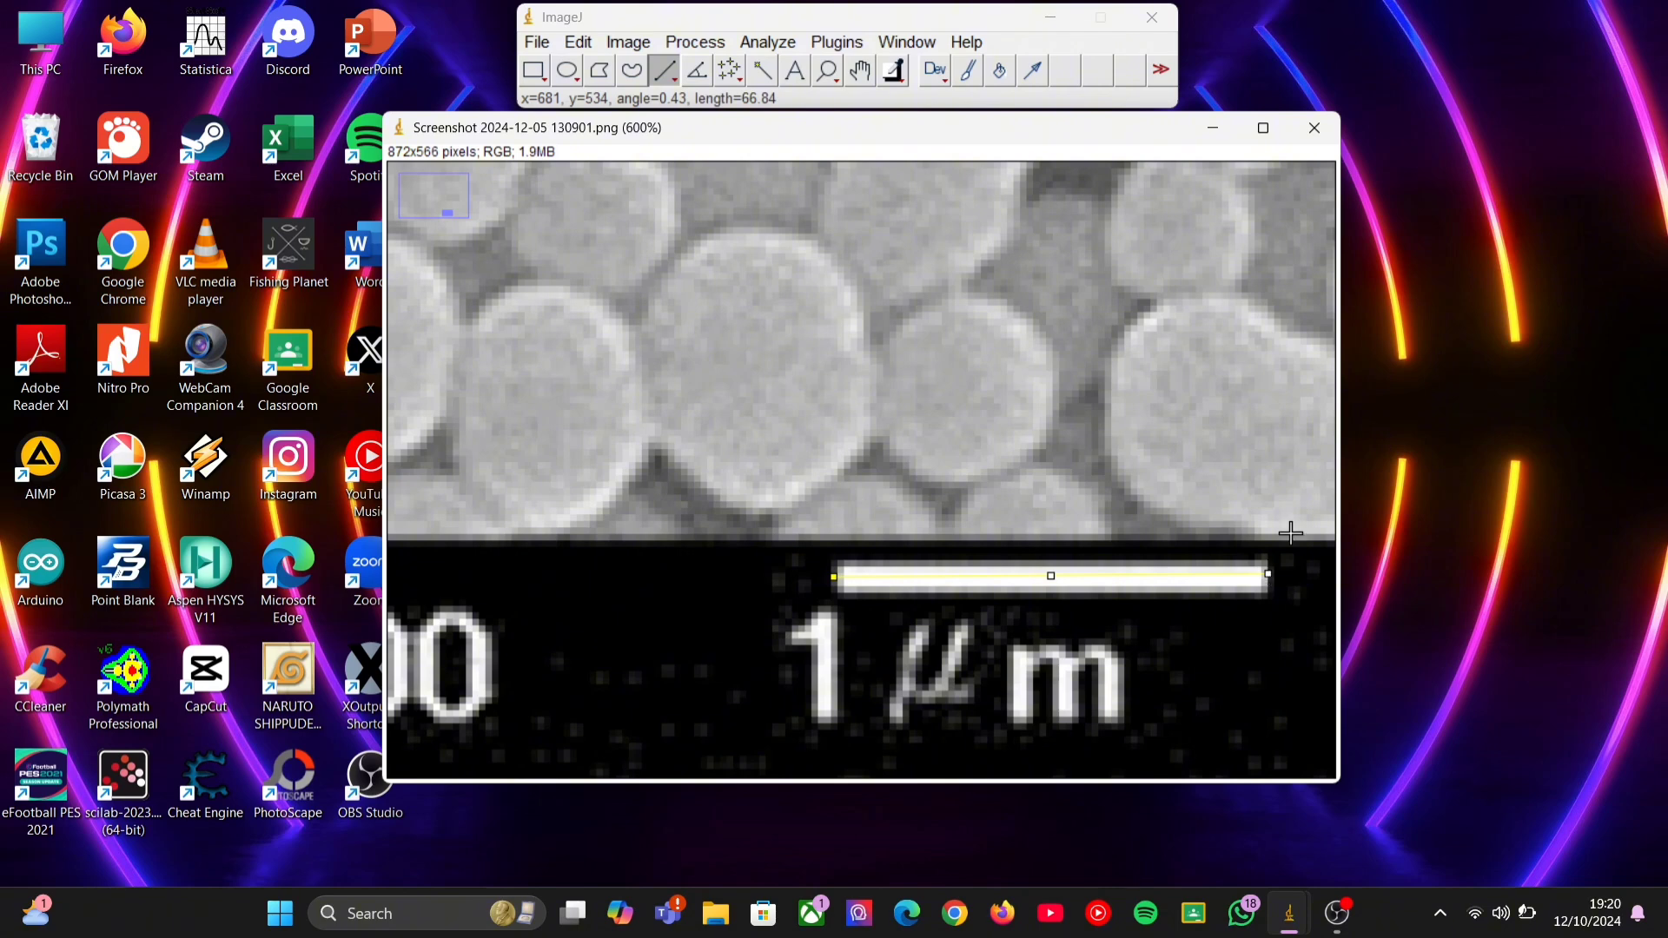
Set the image scale from the drawn line, with a known distance of 100000 and nm as the unit of length.
left_click(782, 45)
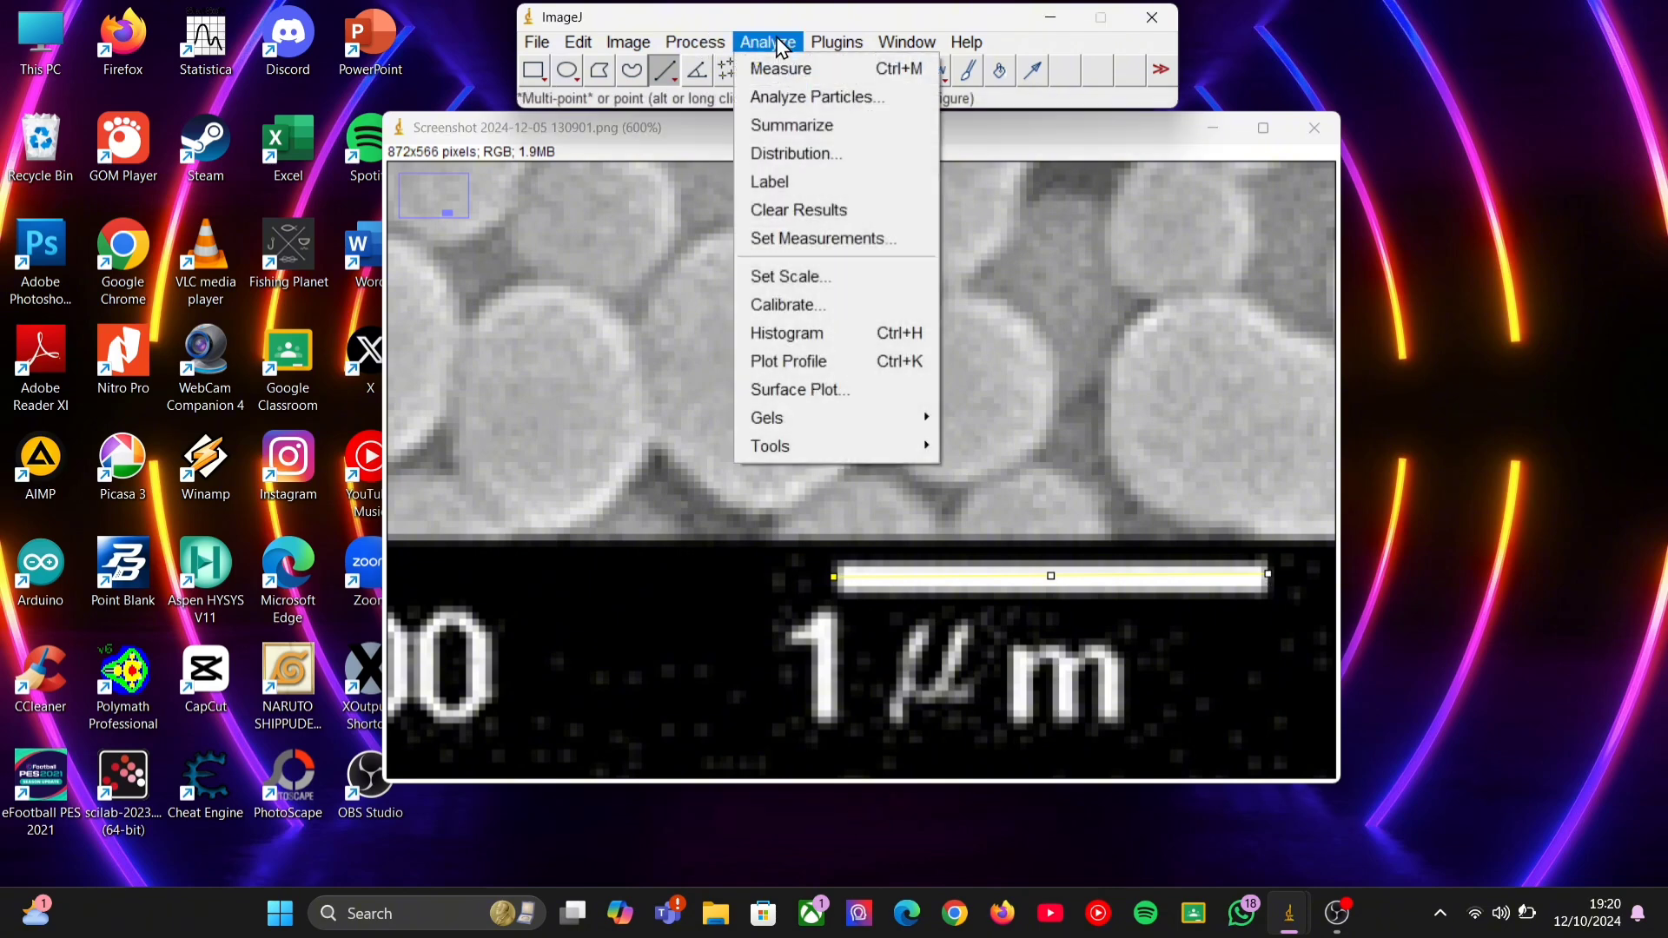
left_click(825, 274)
double_click(912, 231)
type("100000nm")
left_click(812, 431)
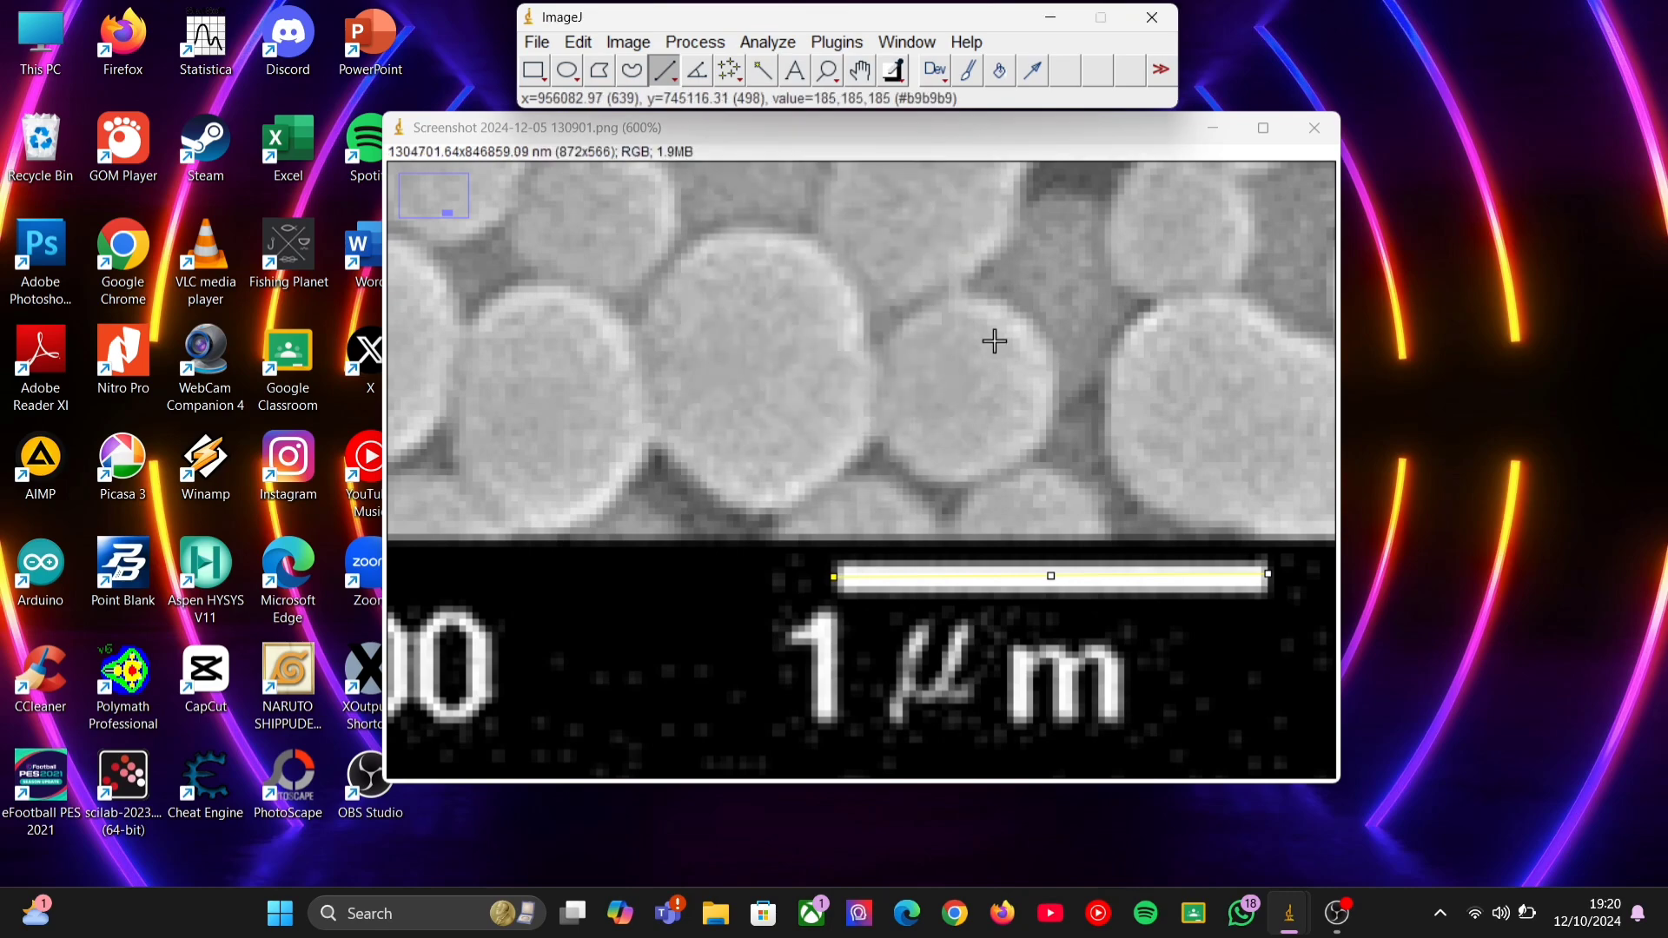
Apply an FFT bandpass filter to the whole image, with large structures down to 40 pixels and small structures up to 3 pixels.
scroll(990, 340, "down", 3)
scroll(983, 344, "down", 2)
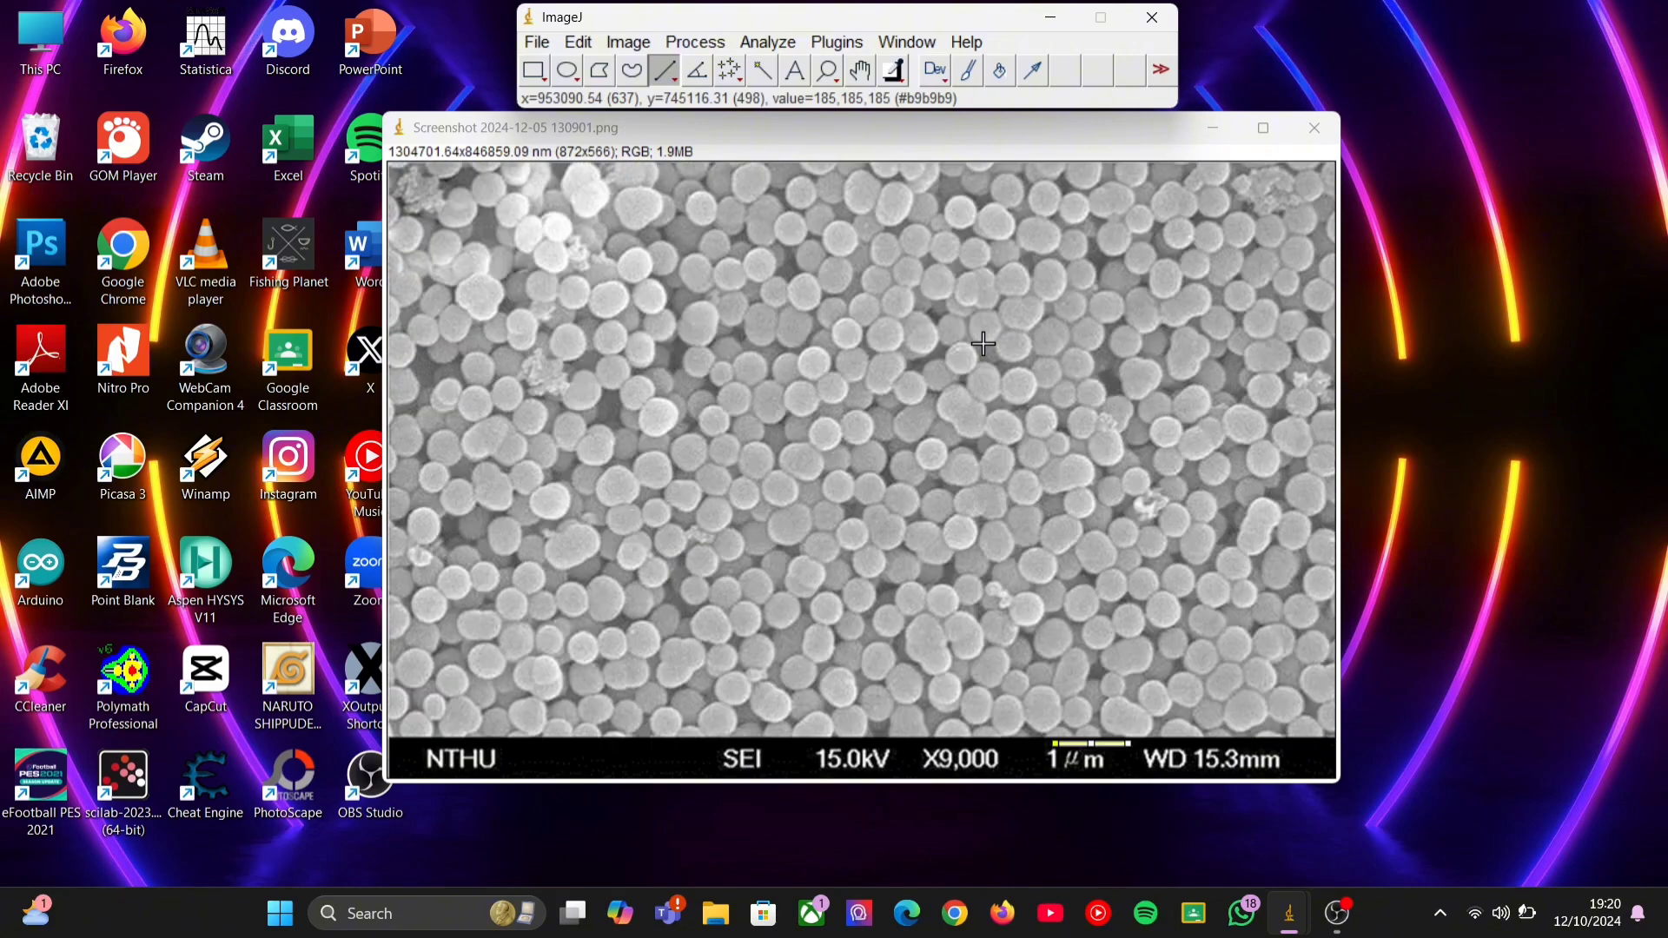
left_click(699, 41)
mouse_move(822, 326)
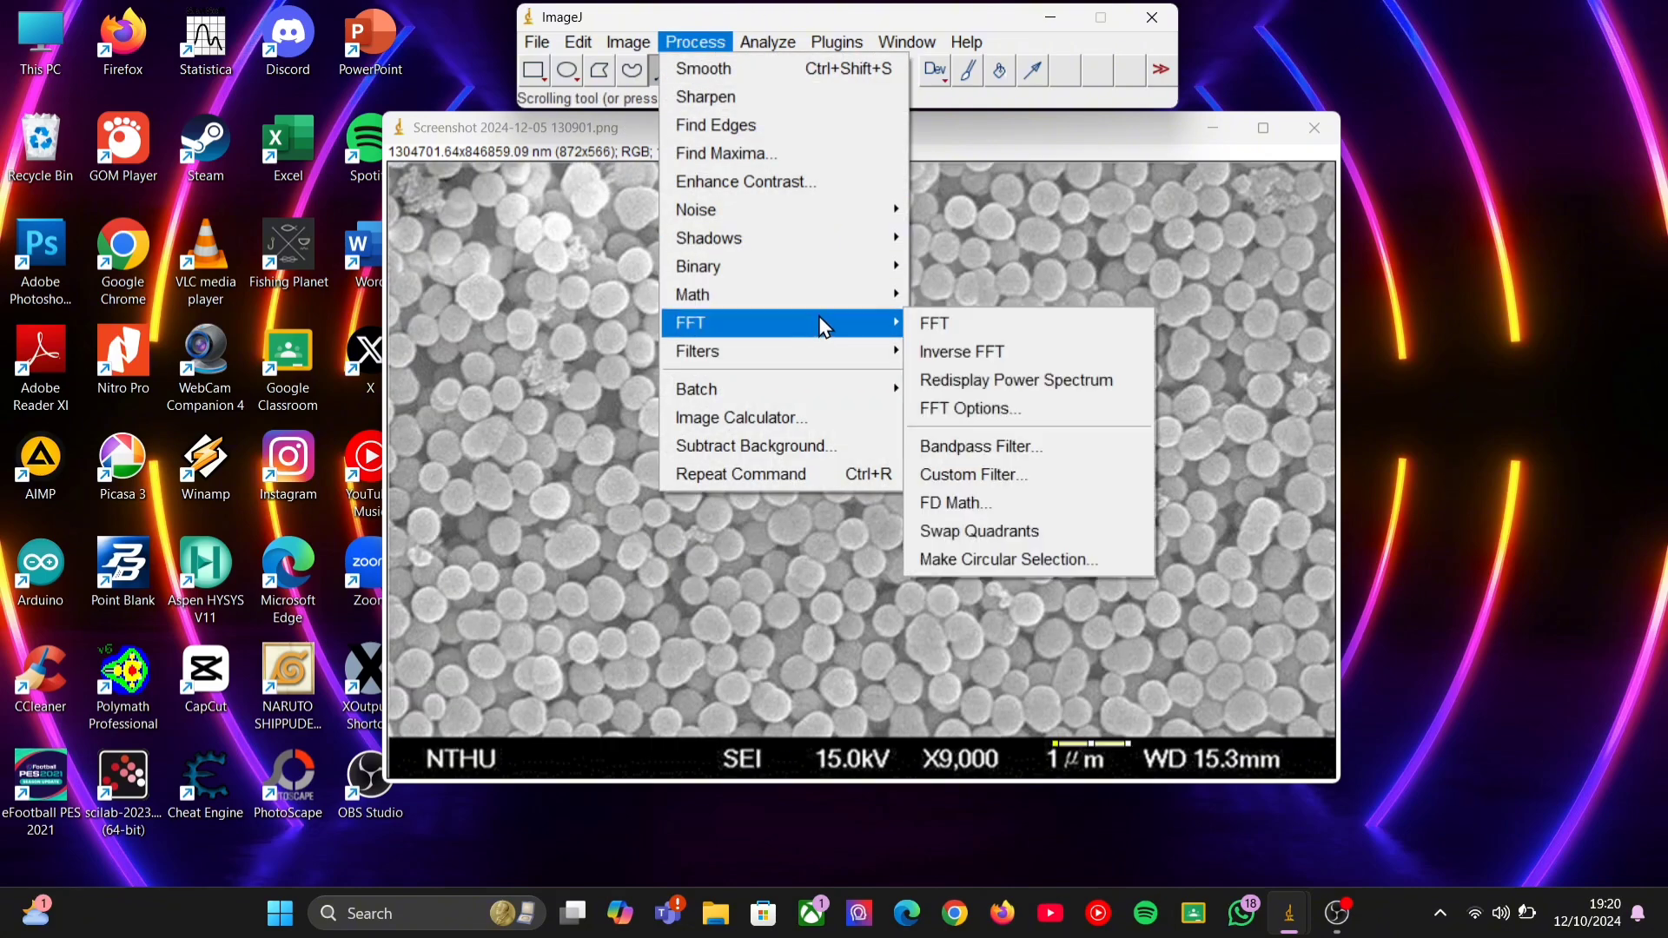
left_click(1028, 445)
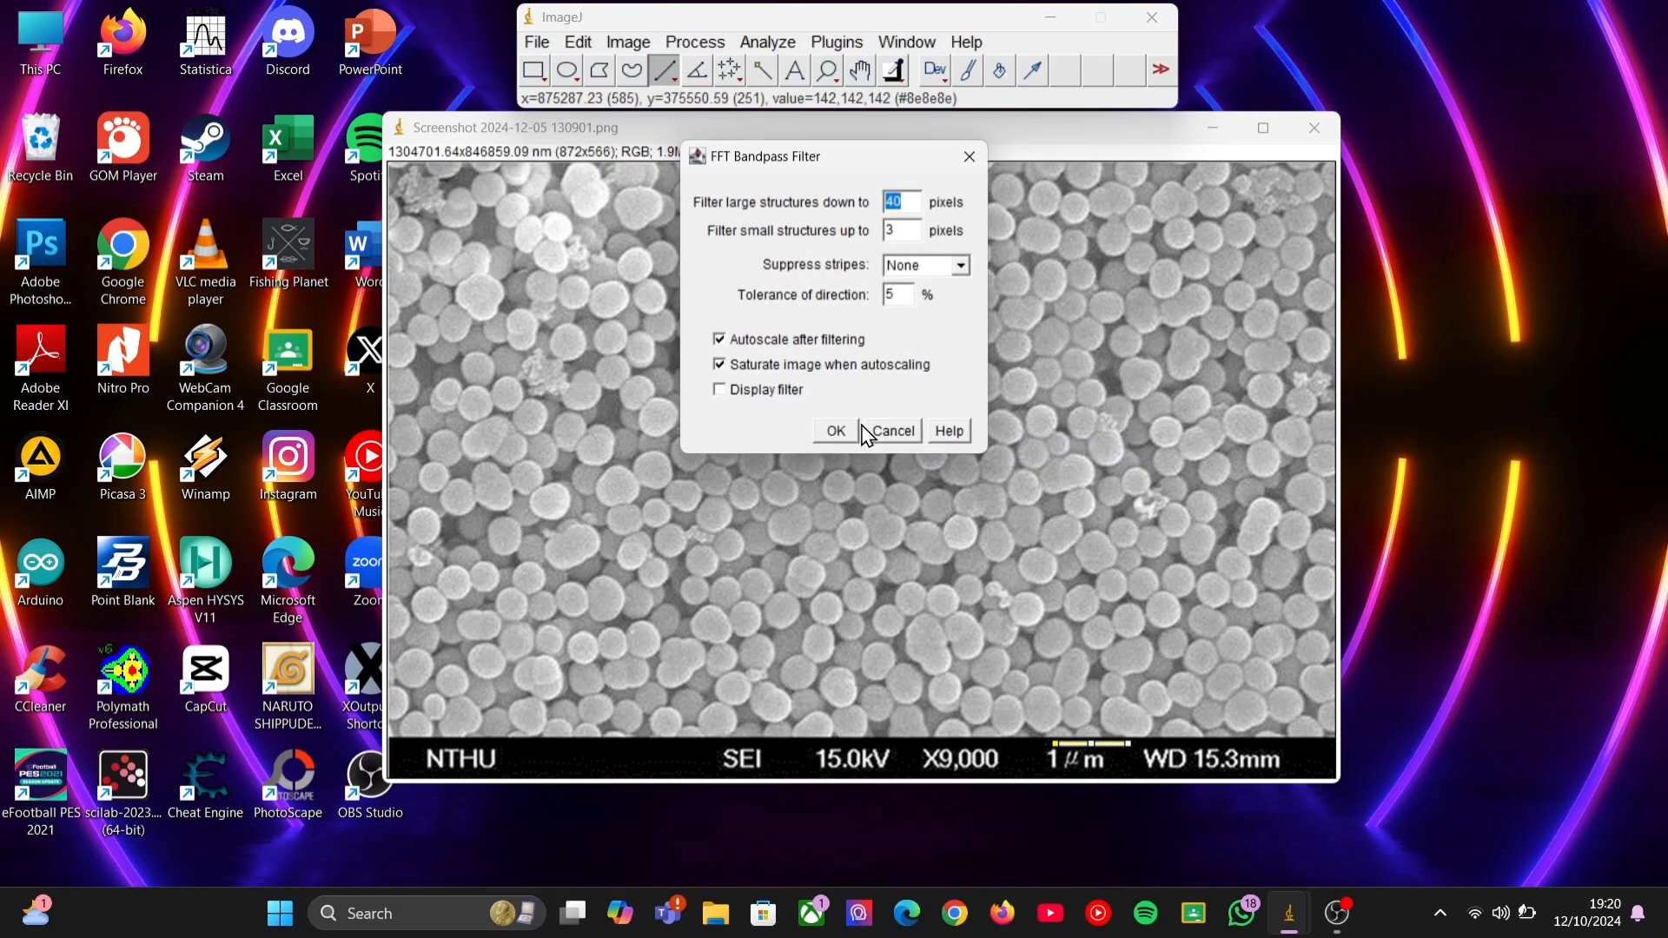
left_click(837, 432)
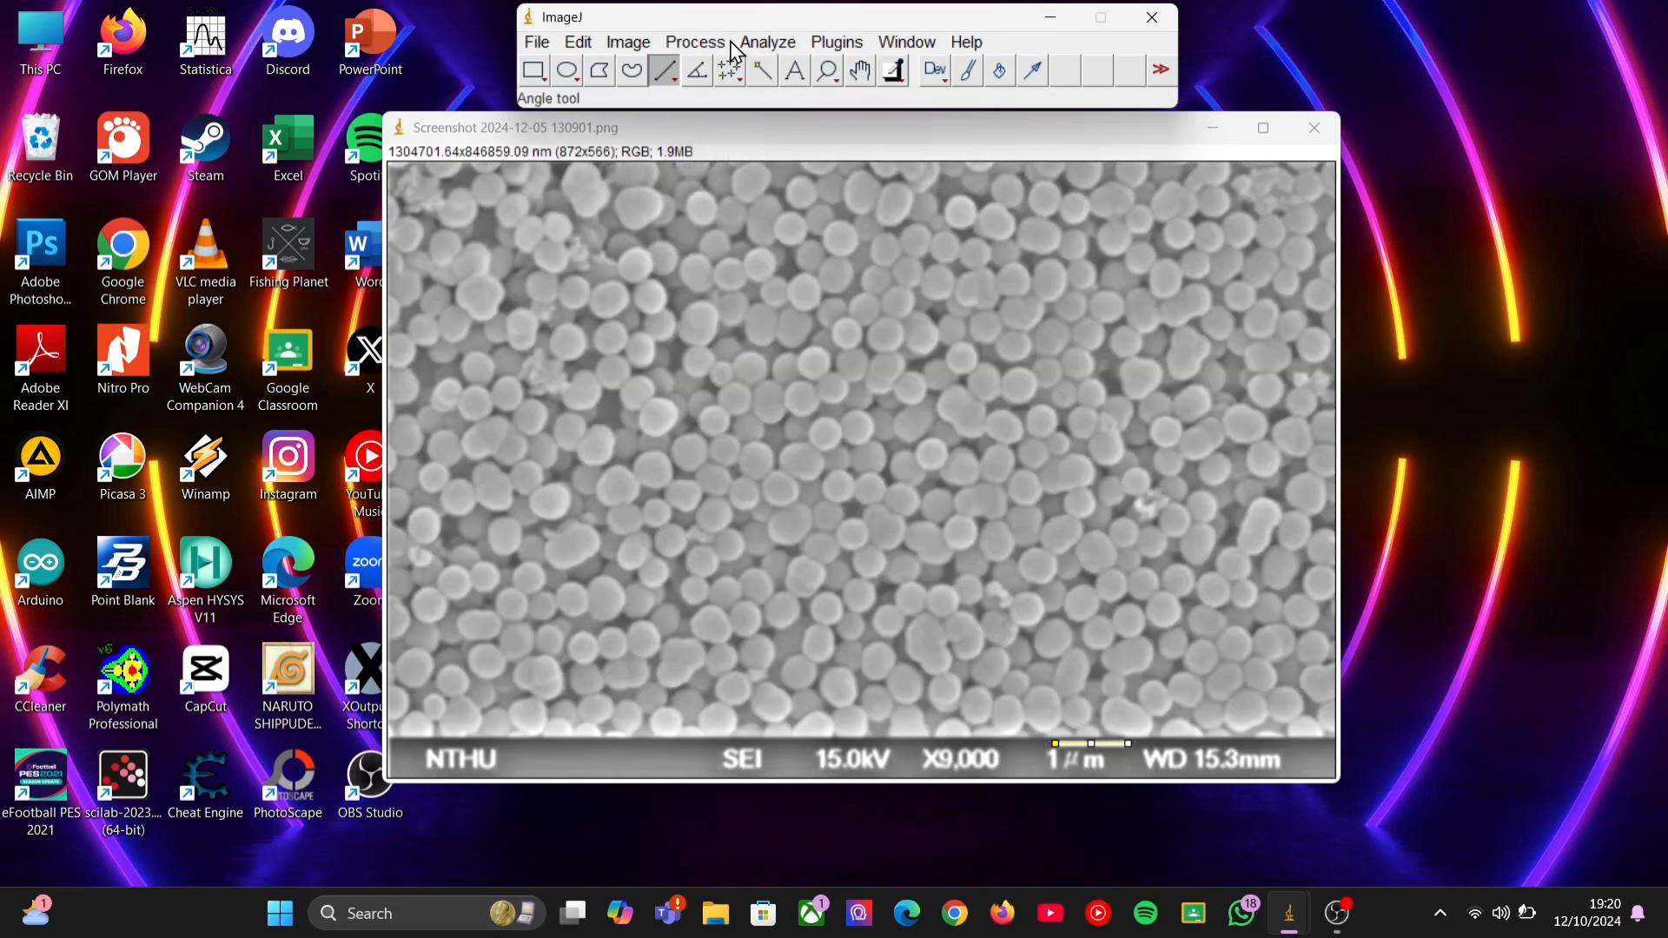
Measure the line on the scale bar and minimize the Results table.
left_click(759, 45)
left_click(787, 69)
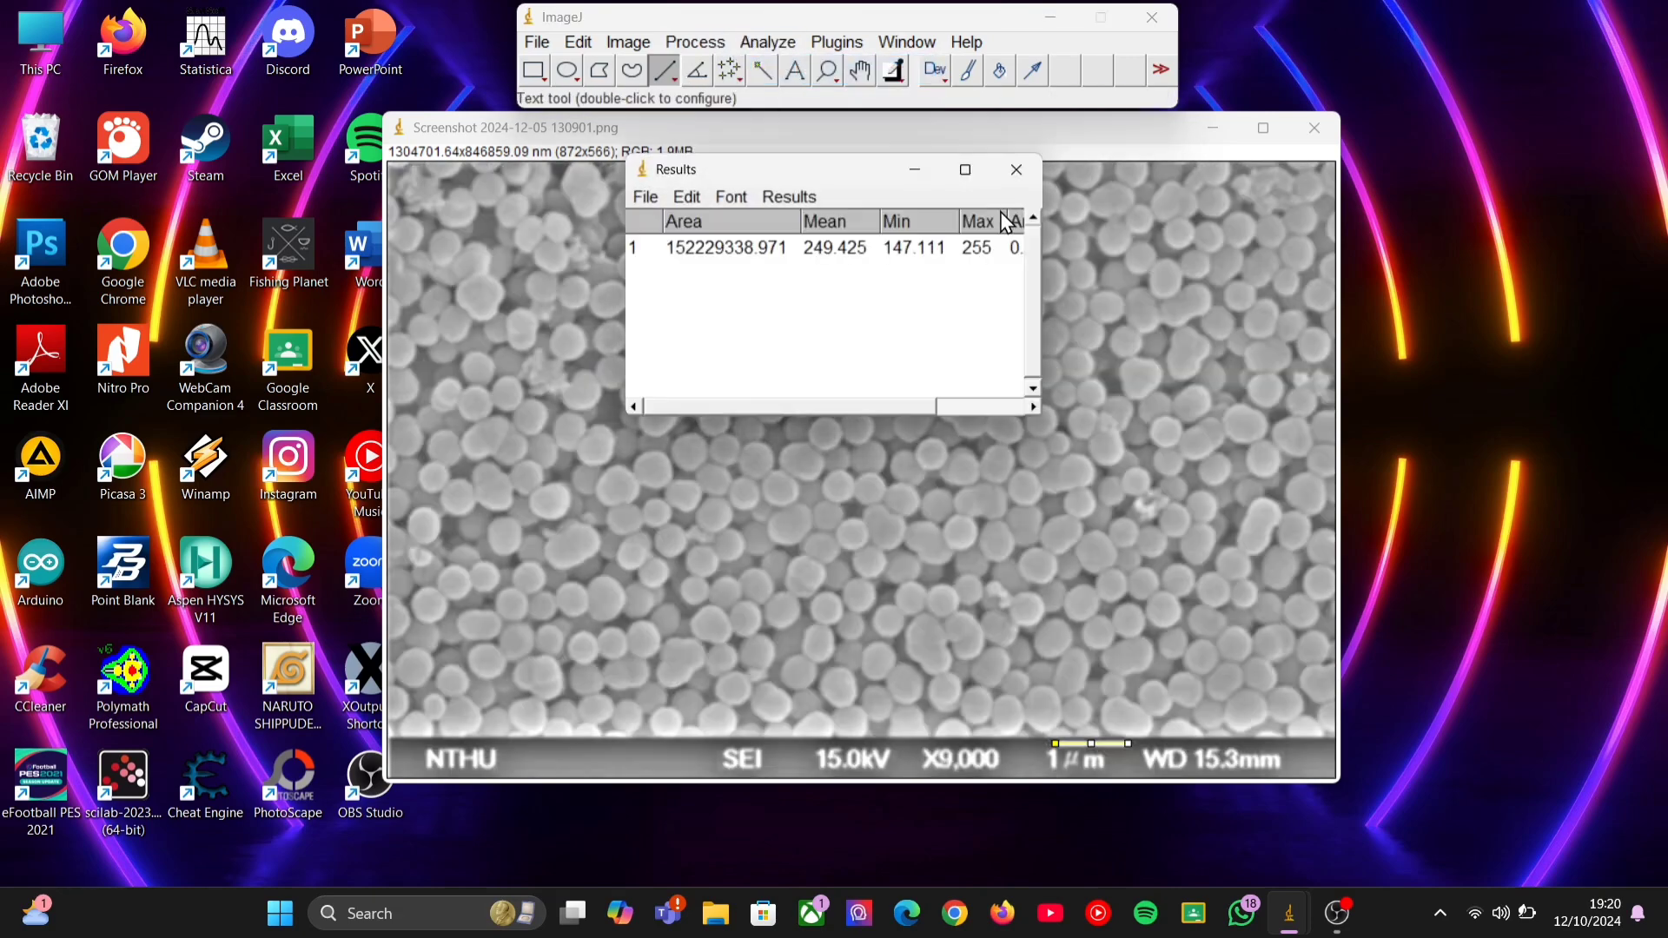
left_click(930, 178)
Measure two nanosphere diameters near the image's upper edge using straight lines.
scroll(443, 316, "up", 3)
scroll(441, 314, "down", 1)
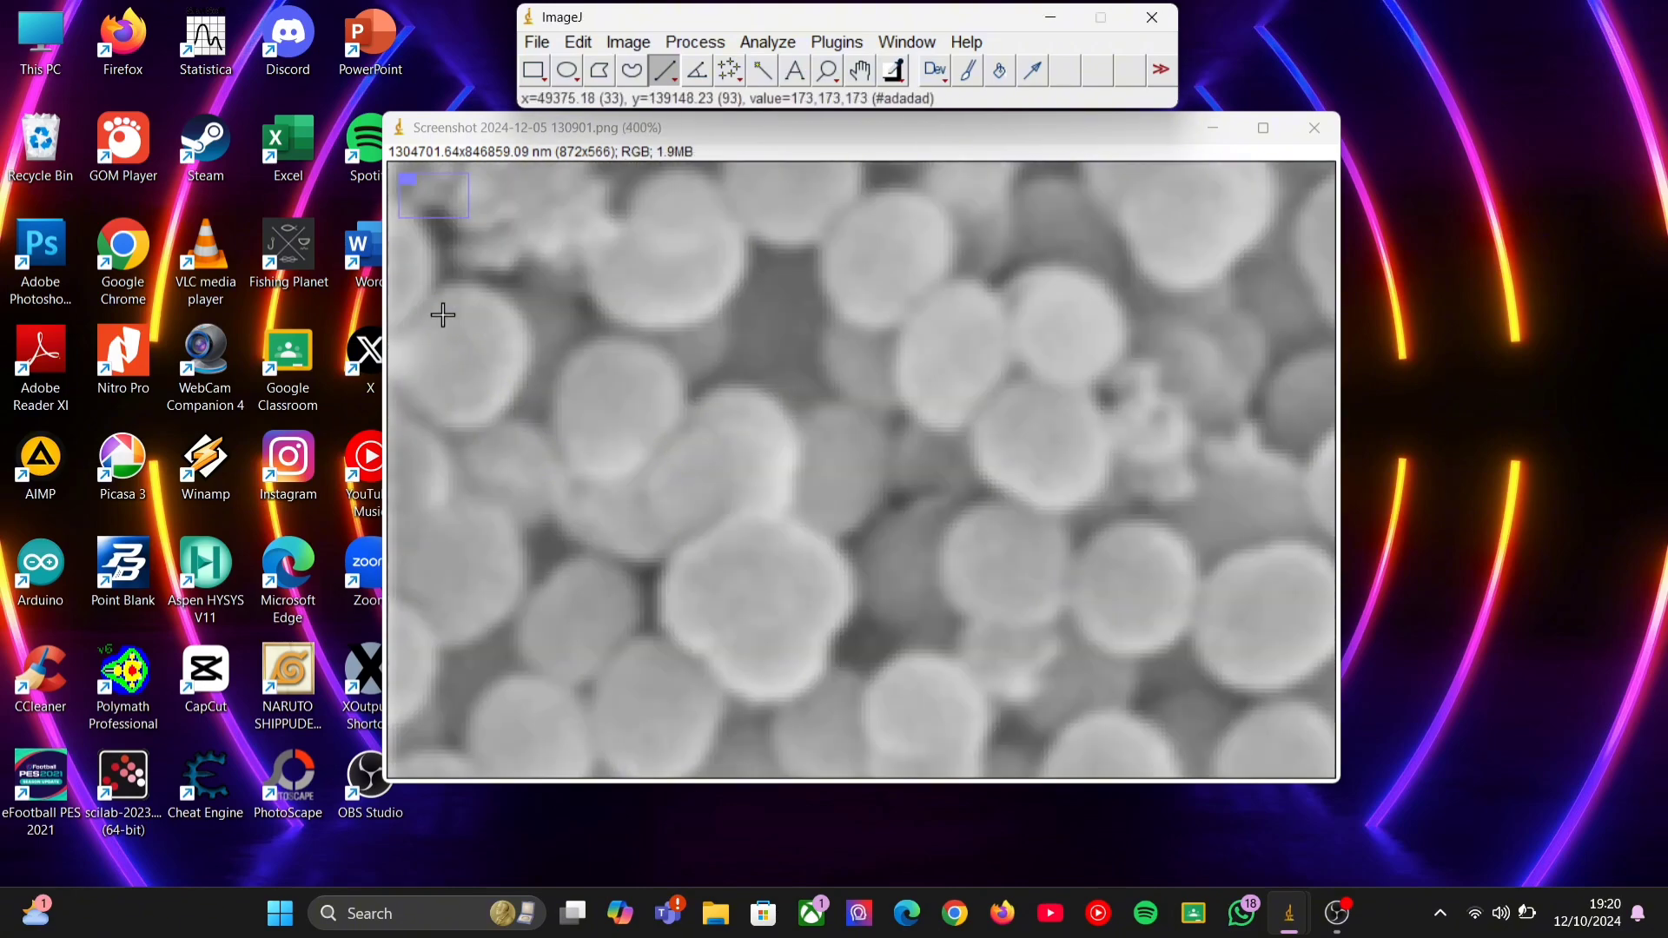
scroll(442, 314, "up", 4)
scroll(448, 318, "down", 5)
scroll(452, 320, "down", 1)
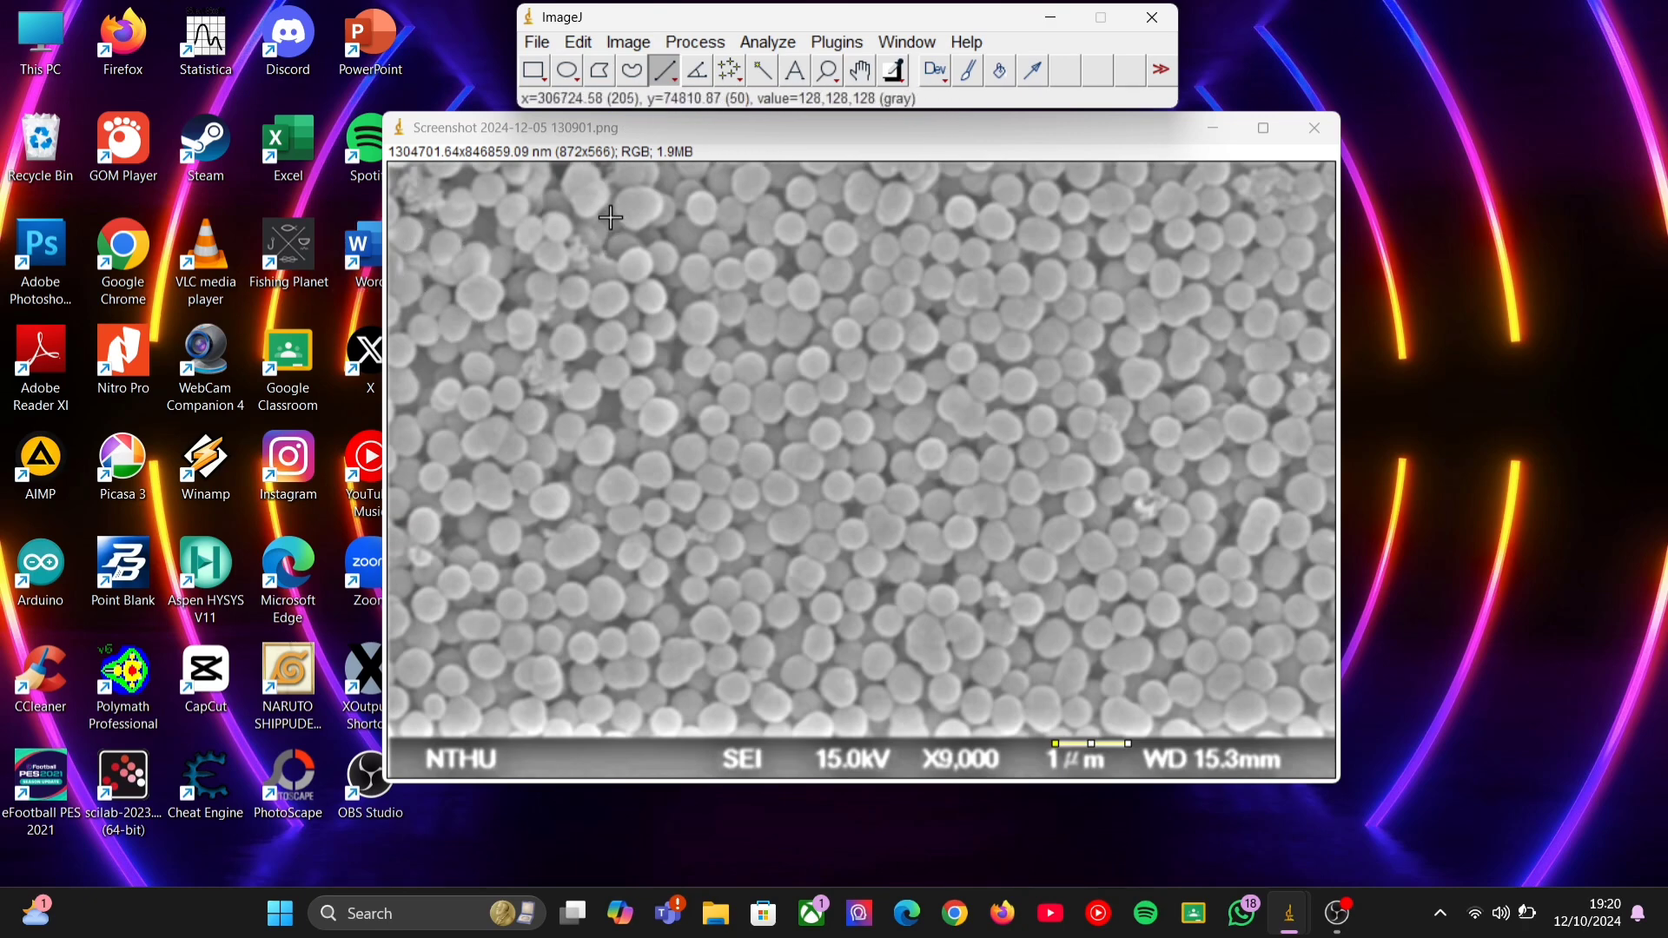
mouse_move(684, 204)
left_mouse_down()
mouse_move(714, 215)
mouse_move(769, 181)
left_mouse_up()
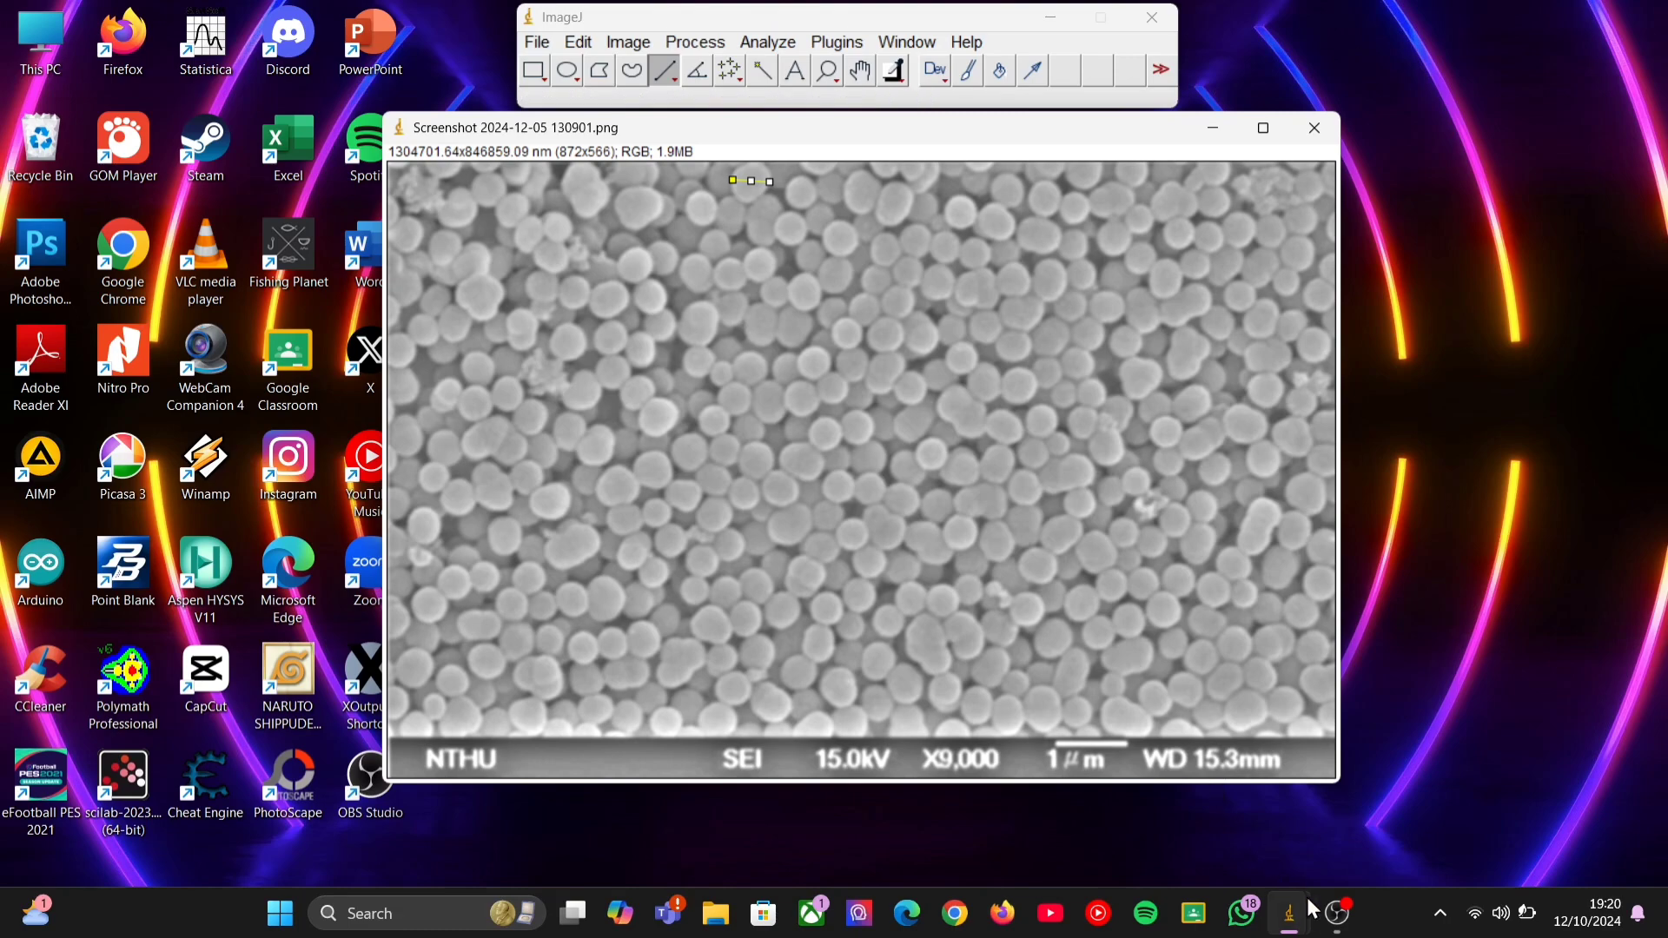
Restore the Results table and place it beside the image so the particles stay uncovered.
mouse_move(1294, 920)
left_click(1449, 826)
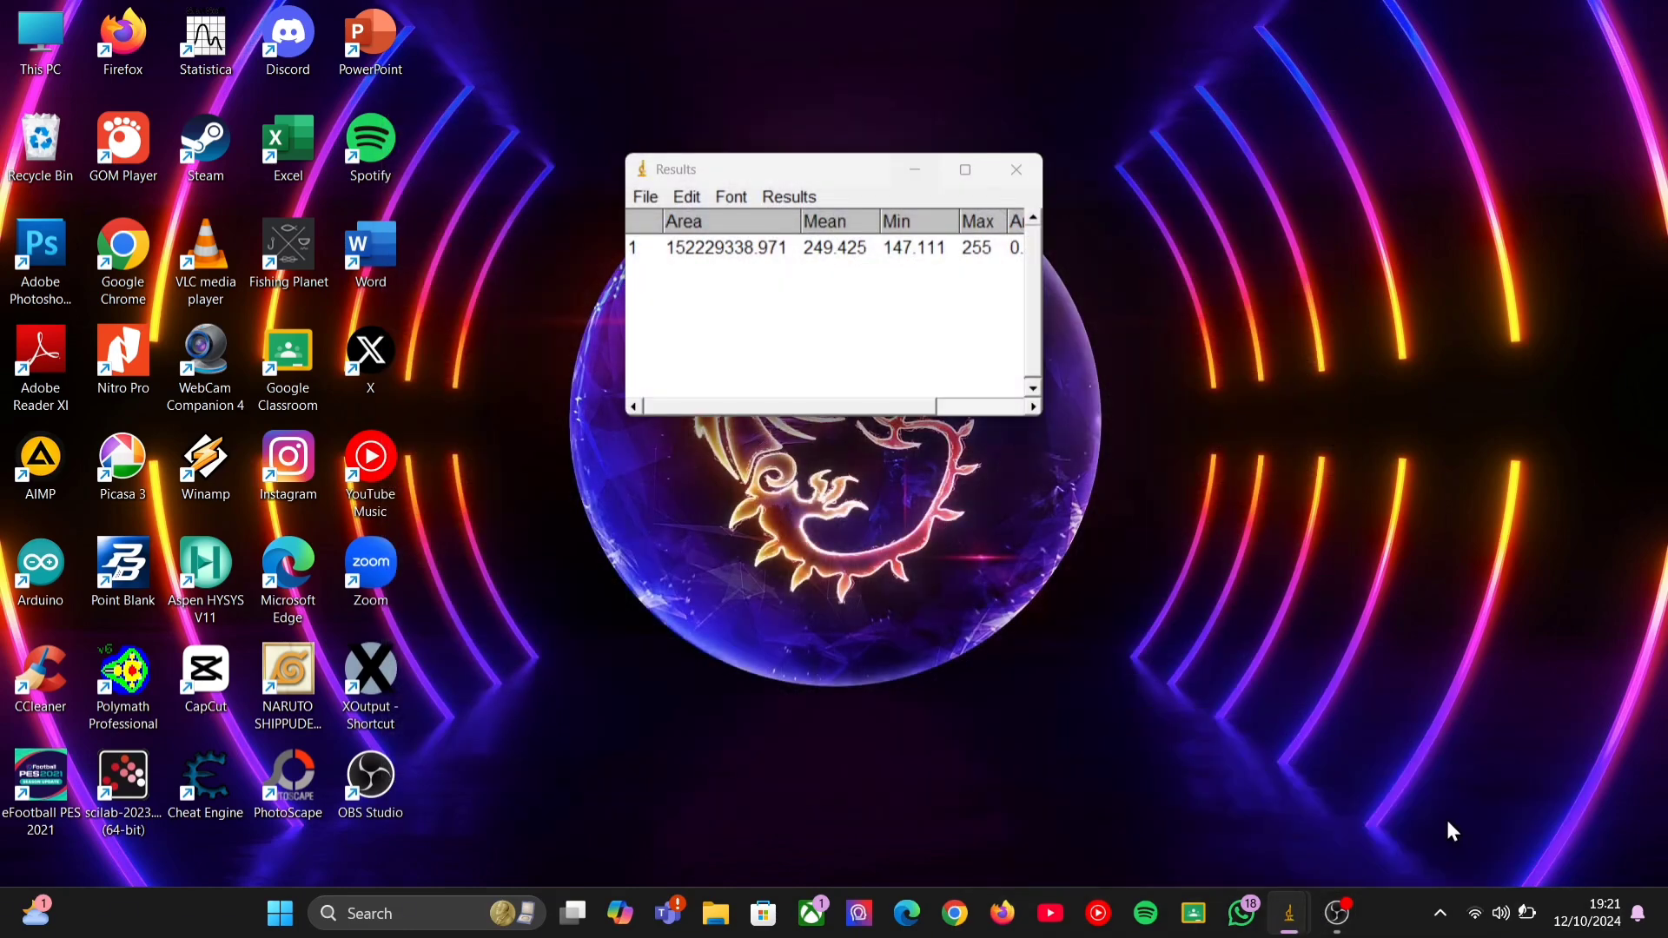
left_click_drag(821, 183, 211, 74)
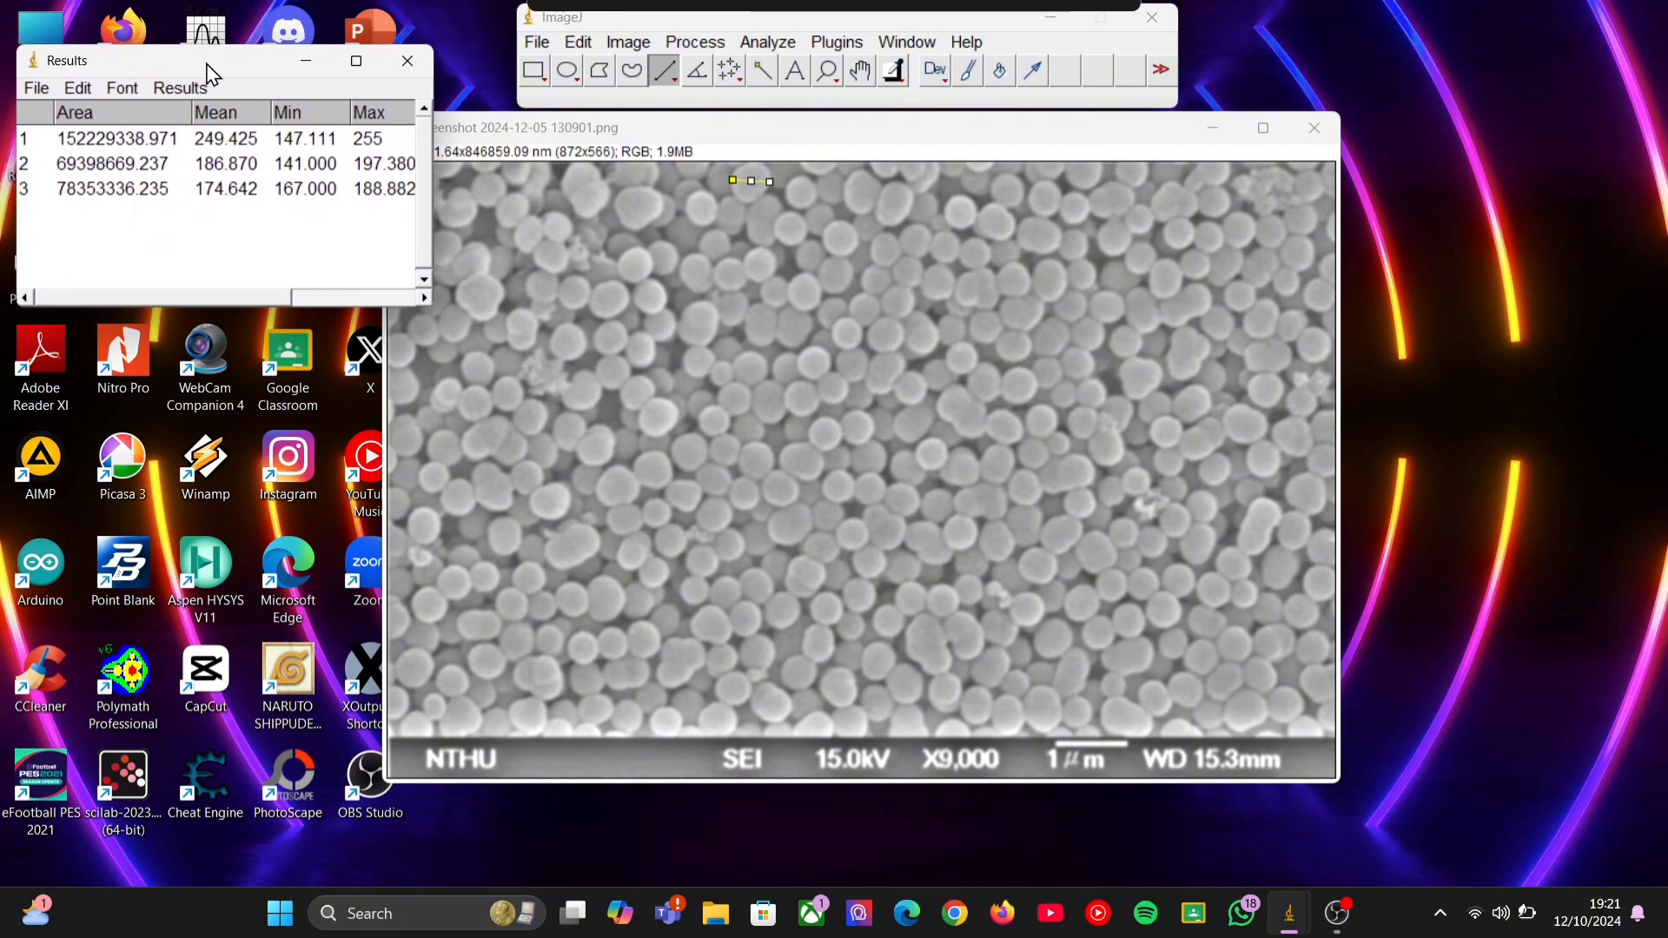
Measure the diameters of five nanospheres in the upper-left part of the image using straight lines.
mouse_move(410, 320)
left_mouse_down()
mouse_move(434, 339)
mouse_move(451, 318)
mouse_move(457, 338)
left_mouse_up()
key("ctrl+m")
key("ctrl+m")
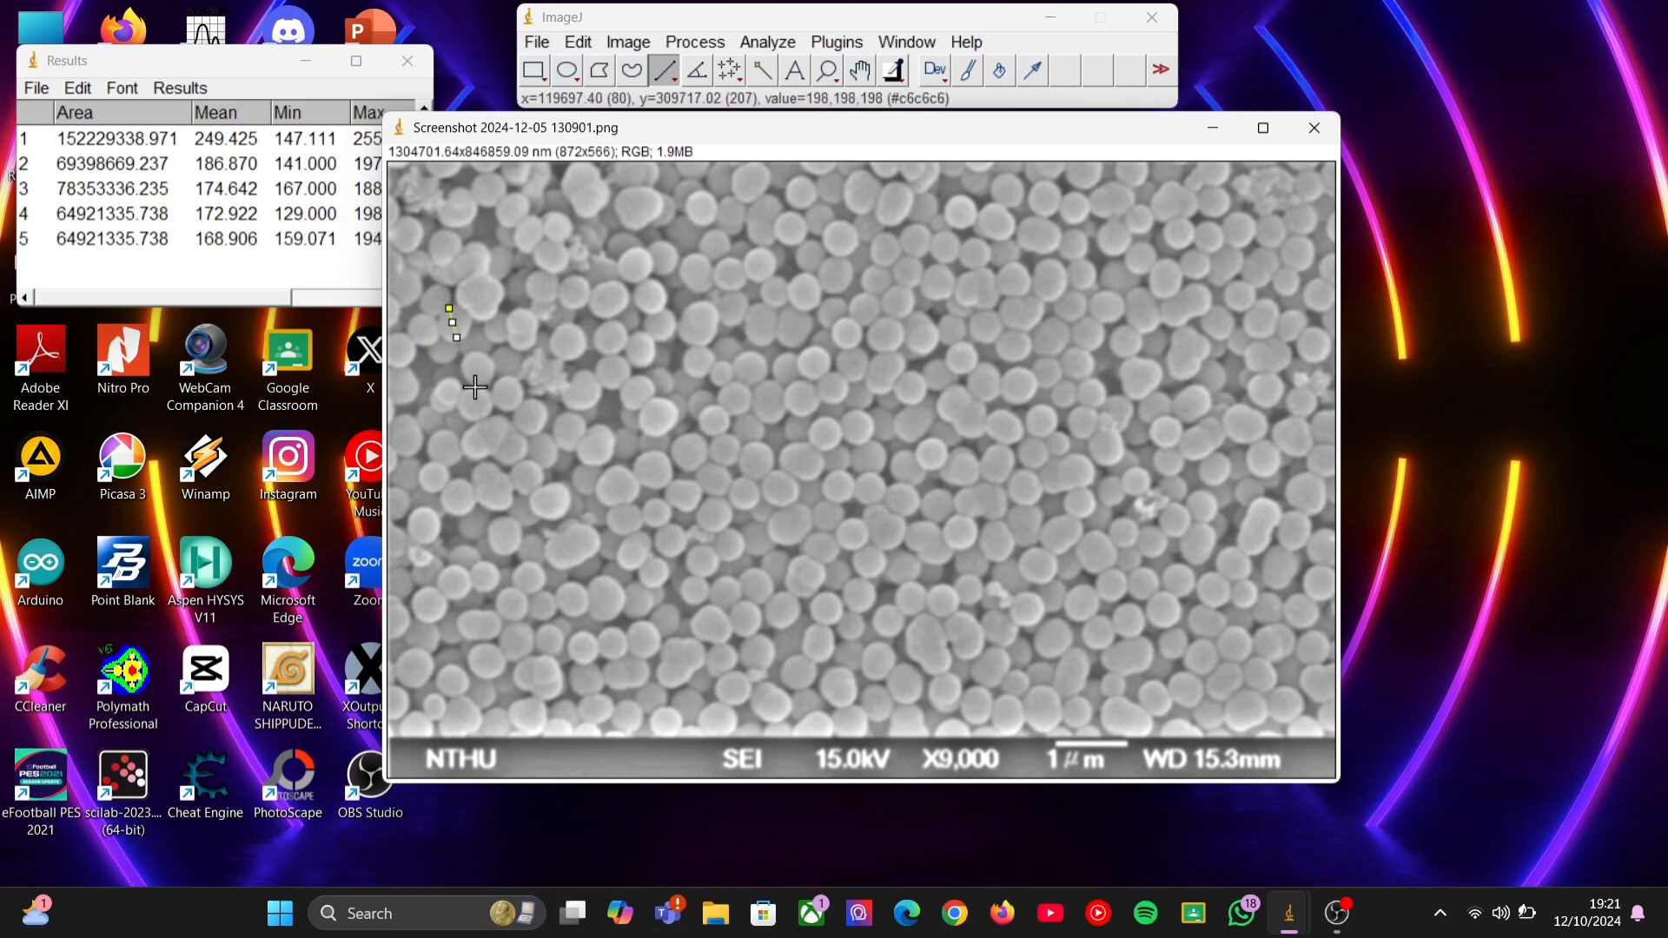
mouse_move(473, 390)
left_mouse_down()
mouse_move(480, 422)
mouse_move(512, 393)
mouse_move(531, 431)
left_mouse_up()
key("ctrl+m")
key("ctrl+m")
Measure the diameters of seven nanospheres running down the image's left edge to its lower corner.
key("ctrl+m")
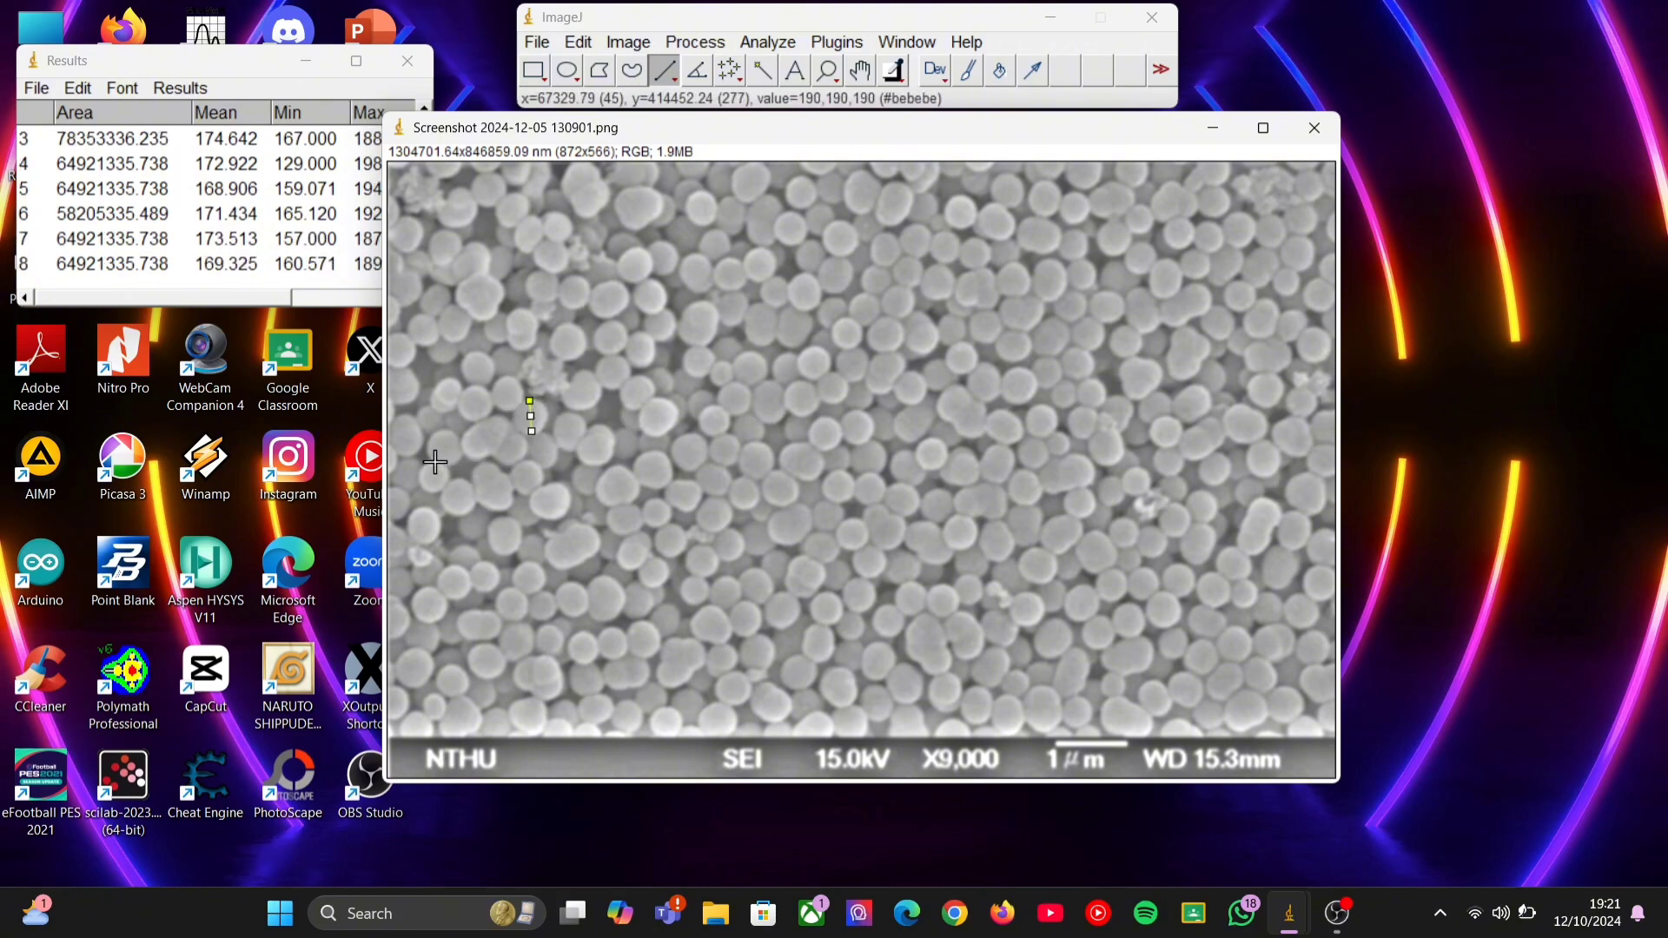
key("ctrl+m")
left_click_drag(458, 479, 462, 510)
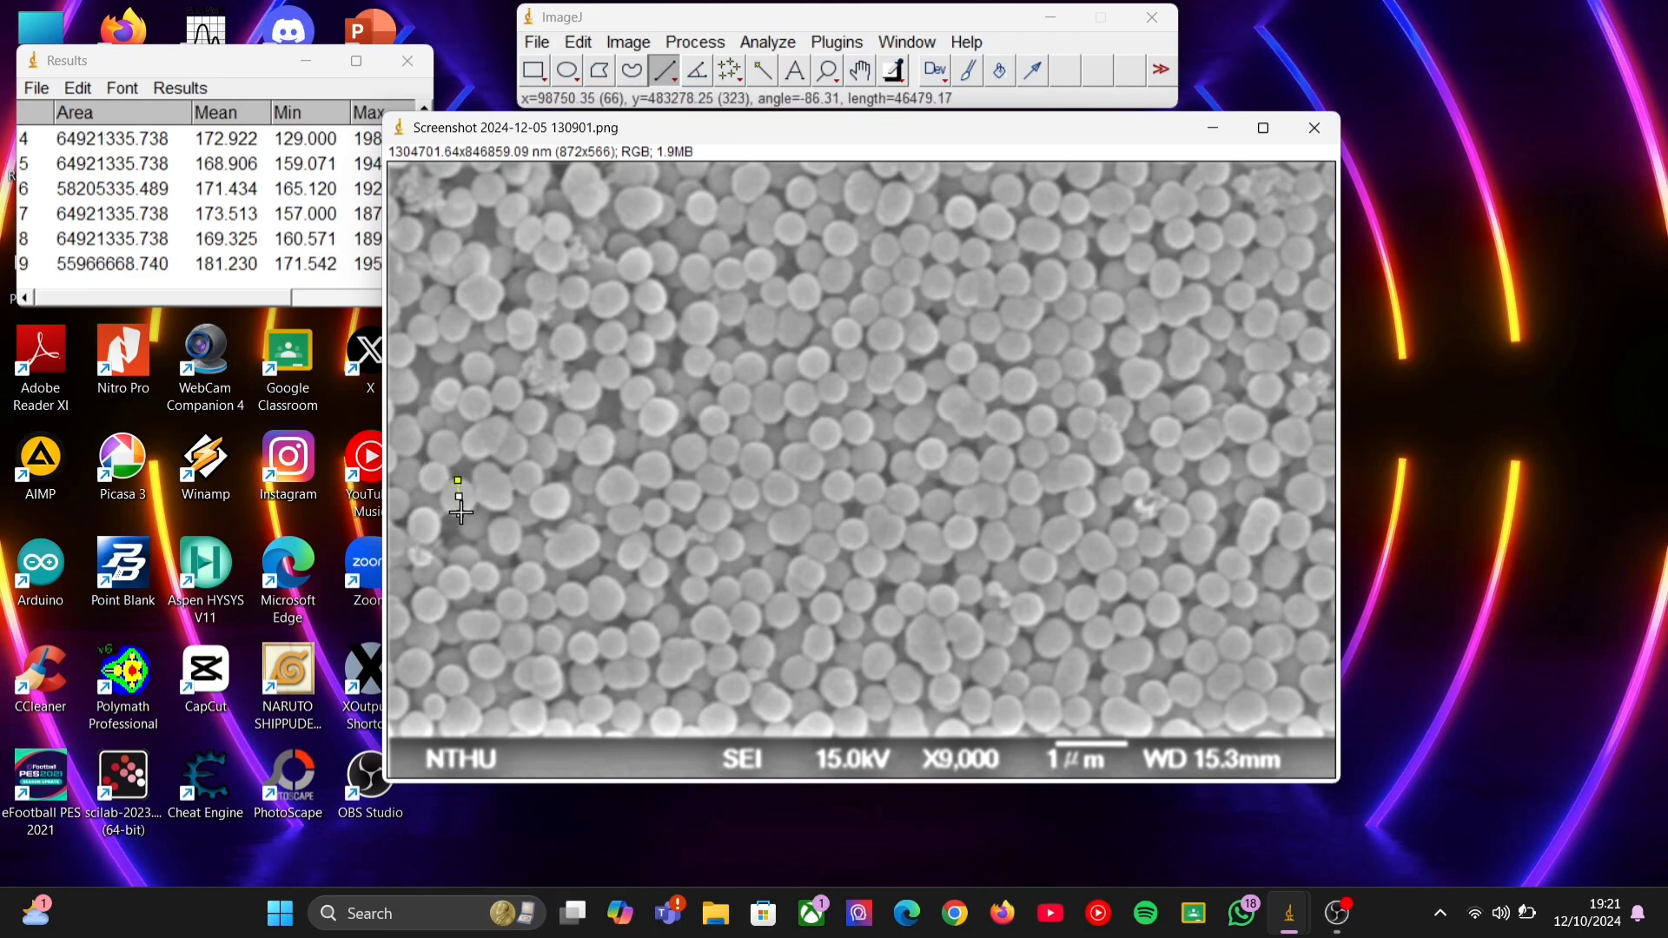
key("ctrl+m")
mouse_move(499, 521)
left_mouse_down()
mouse_move(509, 552)
mouse_move(487, 593)
mouse_move(454, 581)
mouse_move(457, 599)
mouse_move(428, 599)
mouse_move(431, 623)
left_mouse_up()
key("ctrl+m")
key("ctrl+m")
key("ctrl+m")
key("ctrl+m")
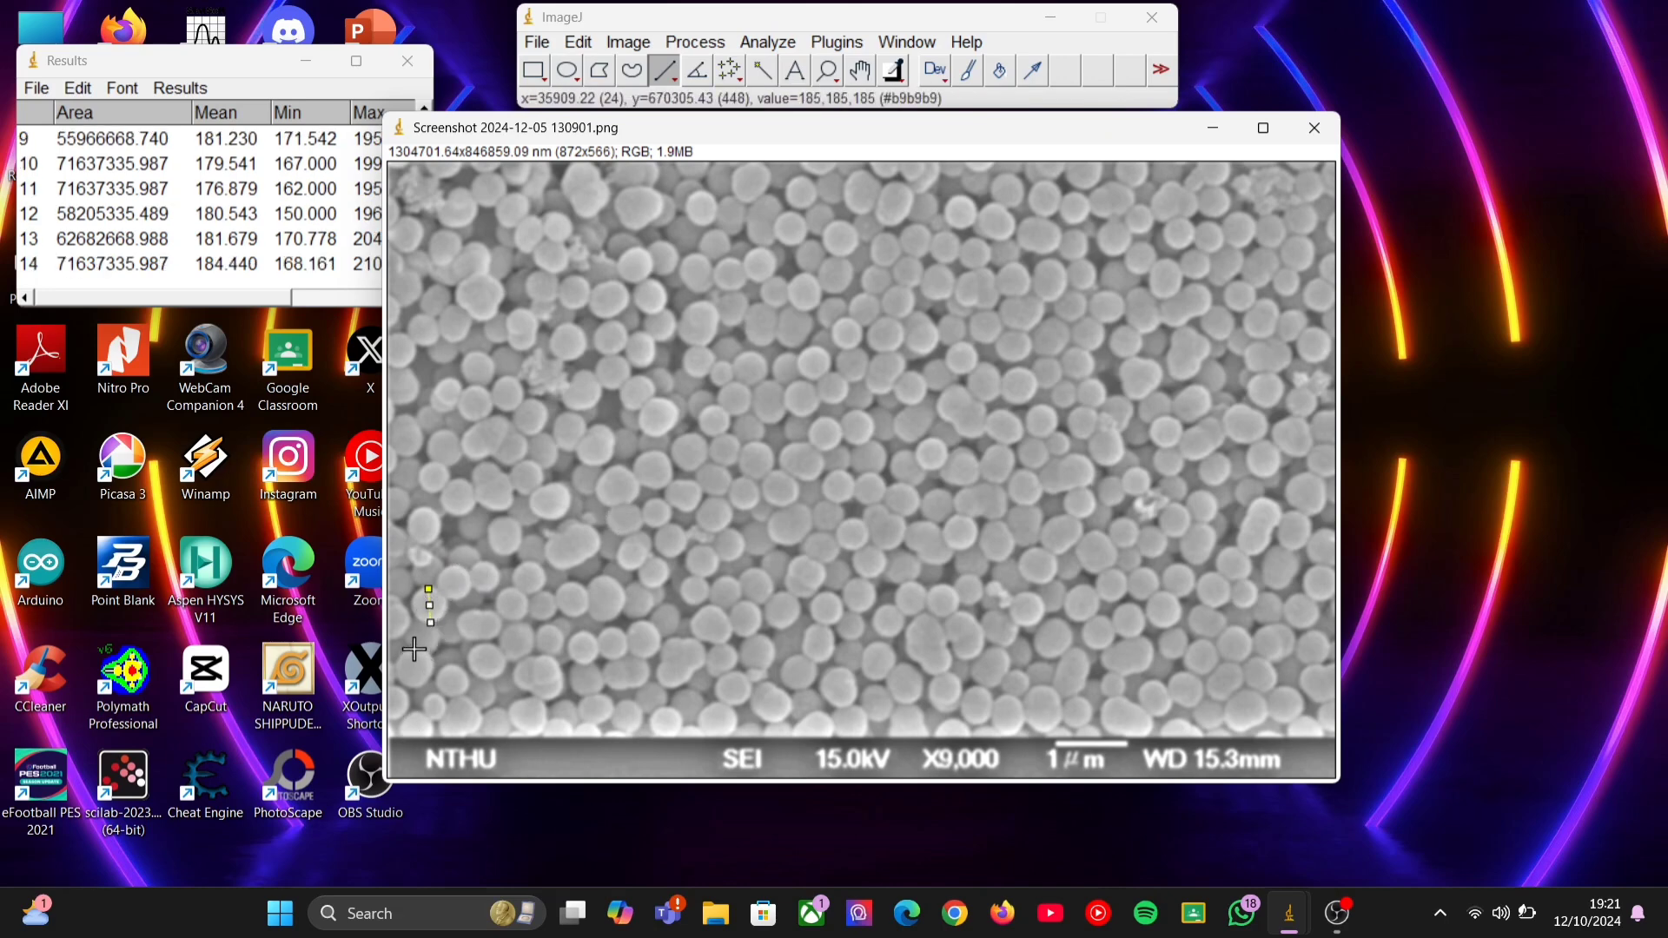
key("ctrl+m")
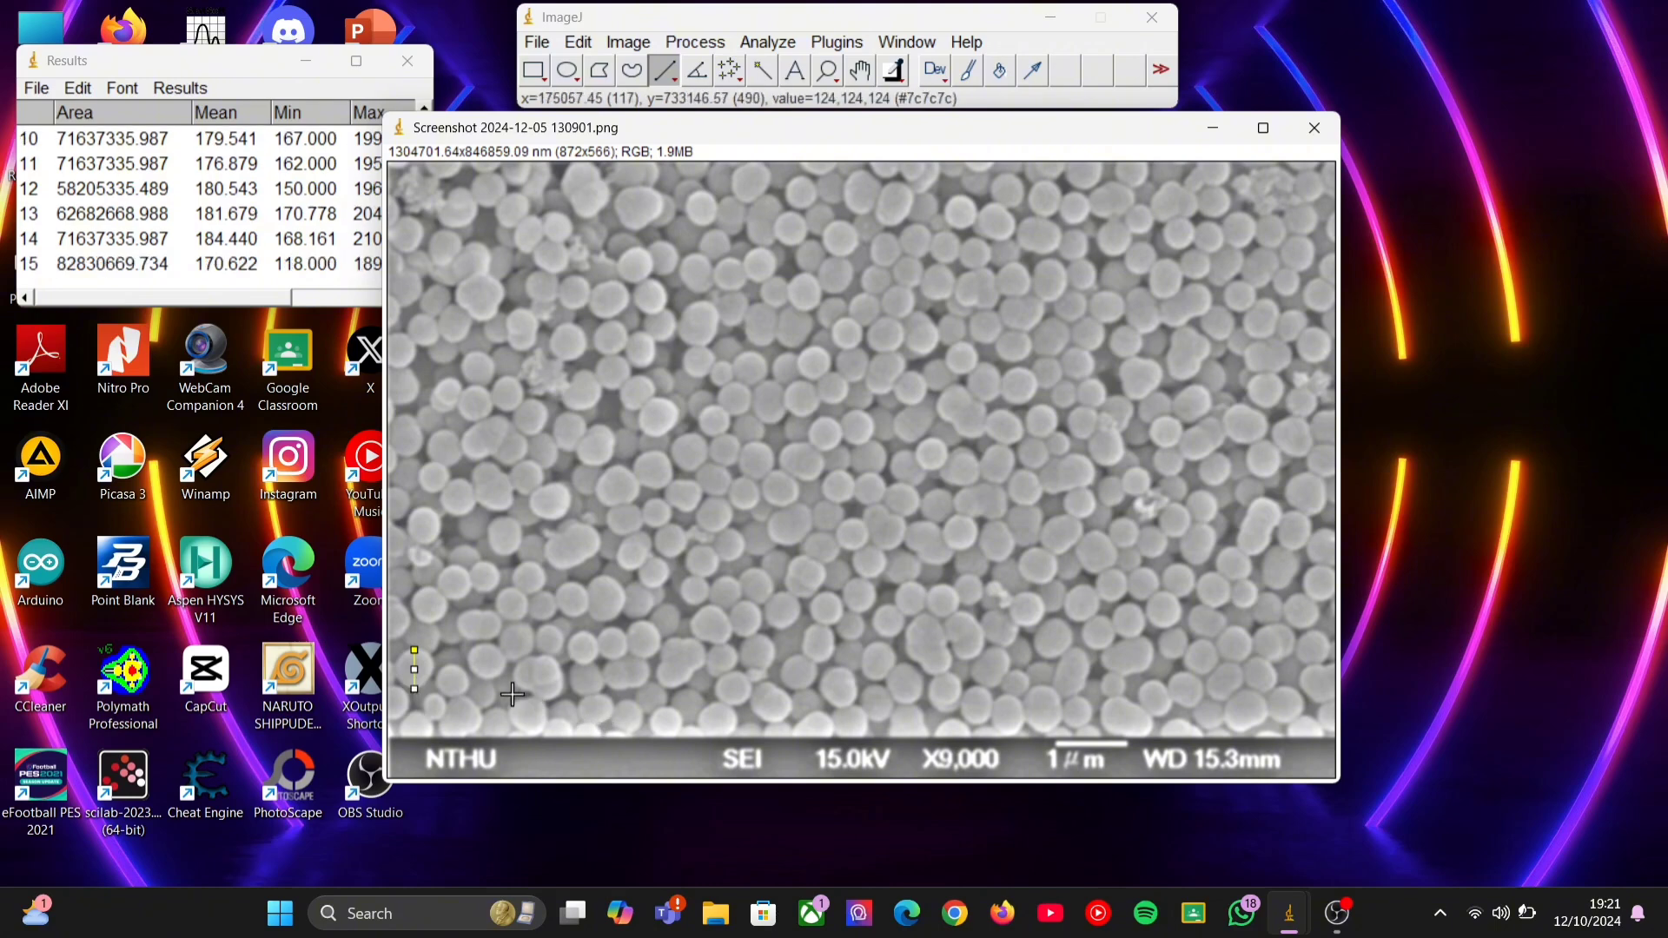
Measure the diameters of several nanospheres in the lower-left area of the image, just above the information bar.
mouse_move(449, 668)
left_mouse_down()
mouse_move(458, 691)
mouse_move(495, 674)
left_mouse_up()
key("ctrl+m")
key("ctrl+m")
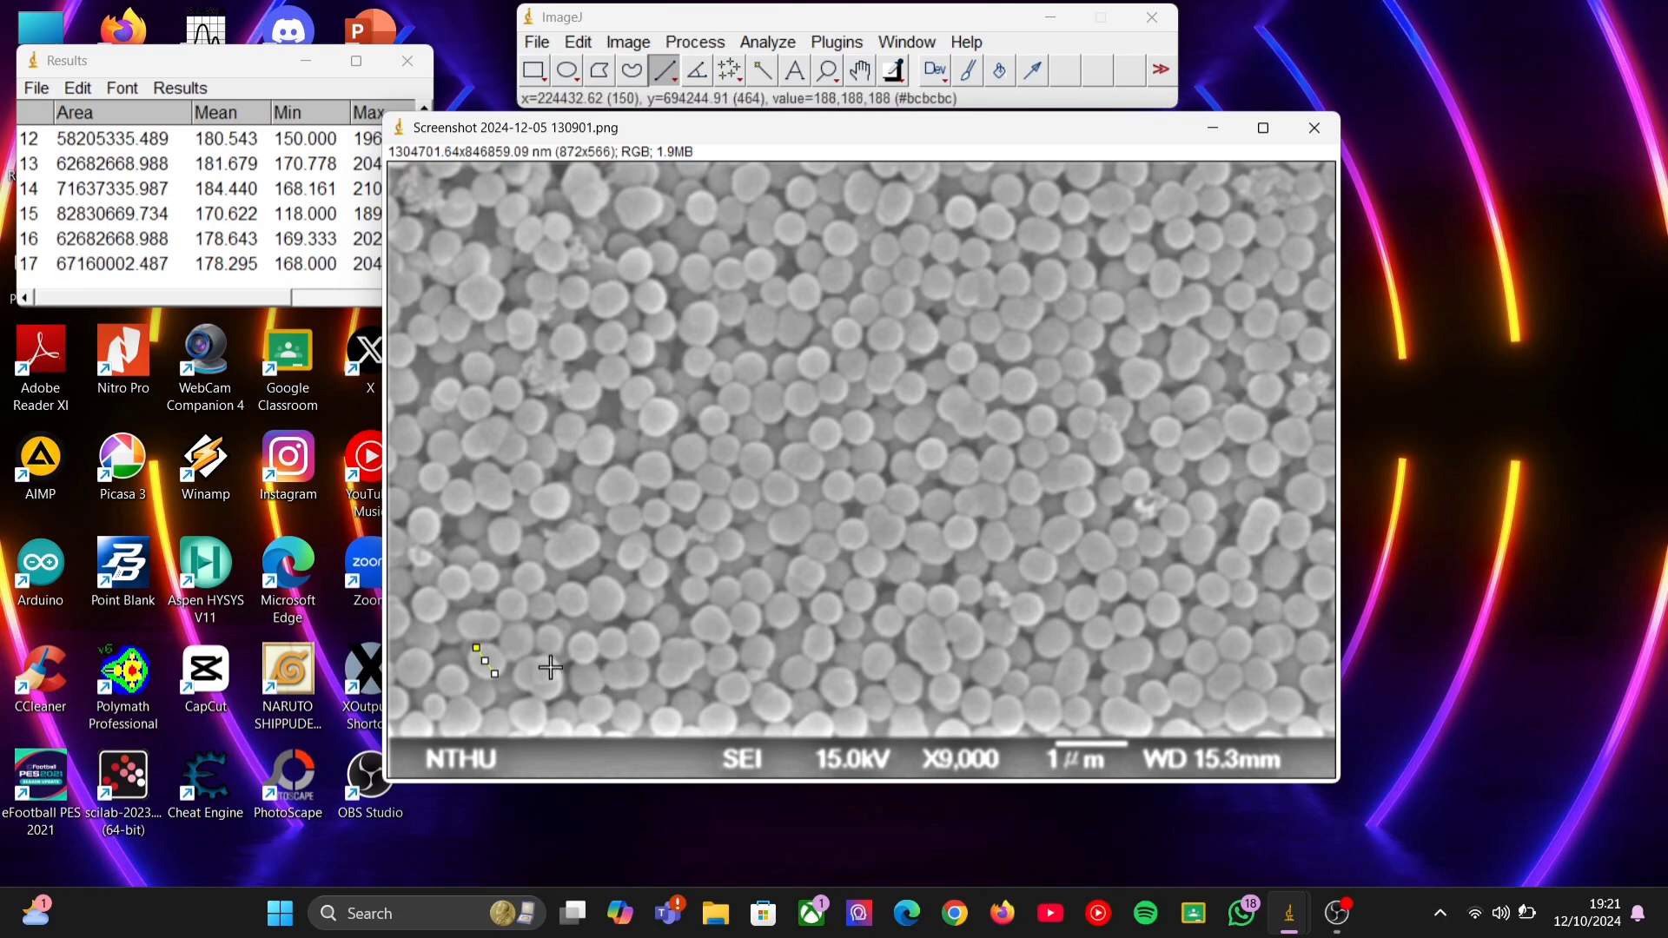
key("ctrl+m")
mouse_move(520, 563)
left_mouse_down()
mouse_move(581, 614)
mouse_move(608, 720)
left_mouse_up()
Measure the diameters of six nanospheres along the bottom middle of the image.
key("ctrl+m")
Measure nanosphere diameters going upward from the lower middle to the centre of the image.
key("ctrl+m")
key("ctrl+m")
mouse_move(609, 627)
left_mouse_down()
mouse_move(617, 661)
mouse_move(648, 654)
mouse_move(655, 720)
mouse_move(747, 688)
mouse_move(876, 715)
left_mouse_up()
key("ctrl+m")
Measure nanosphere diameters from the image's centre up to its top edge and back down through the upper middle.
key("ctrl+m")
key("ctrl+m")
key("ctrl+m")
Measure the diameters of nanospheres just around and above the centre of the image.
key("ctrl+m")
key("ctrl+m")
left_click_drag(785, 595, 781, 624)
key("ctrl+m")
Measure the diameters of nanospheres in the upper part of the image, slightly right of its centre.
key("ctrl+m")
mouse_move(730, 531)
left_mouse_down()
mouse_move(727, 560)
mouse_move(699, 572)
left_mouse_up()
key("ctrl+m")
mouse_move(717, 408)
left_mouse_down()
mouse_move(688, 469)
mouse_move(734, 410)
left_mouse_up()
Measure a series of nanosphere diameters across the upper-right area of the image toward its right edge.
key("ctrl+m")
Measure the diameters of nanospheres beside the image's right edge, in its upper half.
key("ctrl+m")
key("ctrl+m")
left_click_drag(700, 343, 697, 374)
Measure nanosphere diameters down the right edge of the image to its lower-right corner.
key("ctrl+m")
Measure the diameters of remaining nanospheres in the centre-right area and just below the image's centre.
key("ctrl+m")
mouse_move(735, 246)
left_mouse_down()
mouse_move(731, 273)
mouse_move(757, 281)
left_mouse_up()
key("ctrl+m")
key("ctrl+m")
mouse_move(802, 175)
left_mouse_down()
mouse_move(800, 209)
mouse_move(840, 248)
mouse_move(807, 305)
mouse_move(847, 345)
left_mouse_up()
key("ctrl+m")
key("ctrl+m")
key("ctrl+m")
key("ctrl+m")
left_click_drag(895, 419, 897, 447)
key("ctrl+m")
left_click_drag(825, 419, 827, 448)
key("ctrl+m")
left_click_drag(857, 411, 857, 442)
left_click_drag(886, 322, 888, 350)
key("ctrl+m")
left_click_drag(895, 288, 900, 315)
key("ctrl+m")
mouse_move(904, 254)
left_mouse_down()
mouse_move(908, 286)
mouse_move(939, 297)
mouse_move(950, 258)
left_mouse_up()
key("ctrl+m")
key("ctrl+m")
left_click_drag(958, 198, 964, 226)
key("ctrl+m")
left_click_drag(974, 240, 977, 264)
key("ctrl+m")
mouse_move(1001, 178)
left_mouse_down()
mouse_move(1015, 205)
mouse_move(1139, 233)
mouse_move(1116, 254)
mouse_move(1241, 245)
mouse_move(1305, 269)
mouse_move(1243, 308)
mouse_move(1317, 356)
left_mouse_up()
key("ctrl+m")
key("ctrl+m")
key("ctrl+m")
key("ctrl+m")
key("ctrl+m")
key("ctrl+m")
key("ctrl+m")
key("ctrl+m")
key("ctrl+m")
left_click_drag(1317, 280, 1323, 307)
key("ctrl+m")
key("ctrl+m")
mouse_move(1267, 375)
left_mouse_down()
mouse_move(1266, 476)
mouse_move(1311, 414)
left_mouse_up()
key("ctrl+m")
key("ctrl+m")
mouse_move(1321, 445)
left_mouse_down()
mouse_move(1328, 473)
mouse_move(1296, 544)
mouse_move(1322, 597)
mouse_move(1303, 627)
mouse_move(1321, 660)
mouse_move(1287, 717)
left_mouse_up()
key("ctrl+m")
key("ctrl+m")
key("ctrl+m")
key("ctrl+m")
key("ctrl+m")
left_click_drag(1032, 438, 1037, 465)
key("ctrl+m")
left_click_drag(1082, 358, 1102, 375)
key("ctrl+m")
key("ctrl+m")
mouse_move(1000, 335)
left_mouse_down()
mouse_move(1028, 353)
mouse_move(971, 388)
left_mouse_up()
Measure further nanosphere diameters around the image's centre, including ones above, to the right of and below it.
key("ctrl+m")
left_click_drag(893, 486, 914, 511)
key("ctrl+m")
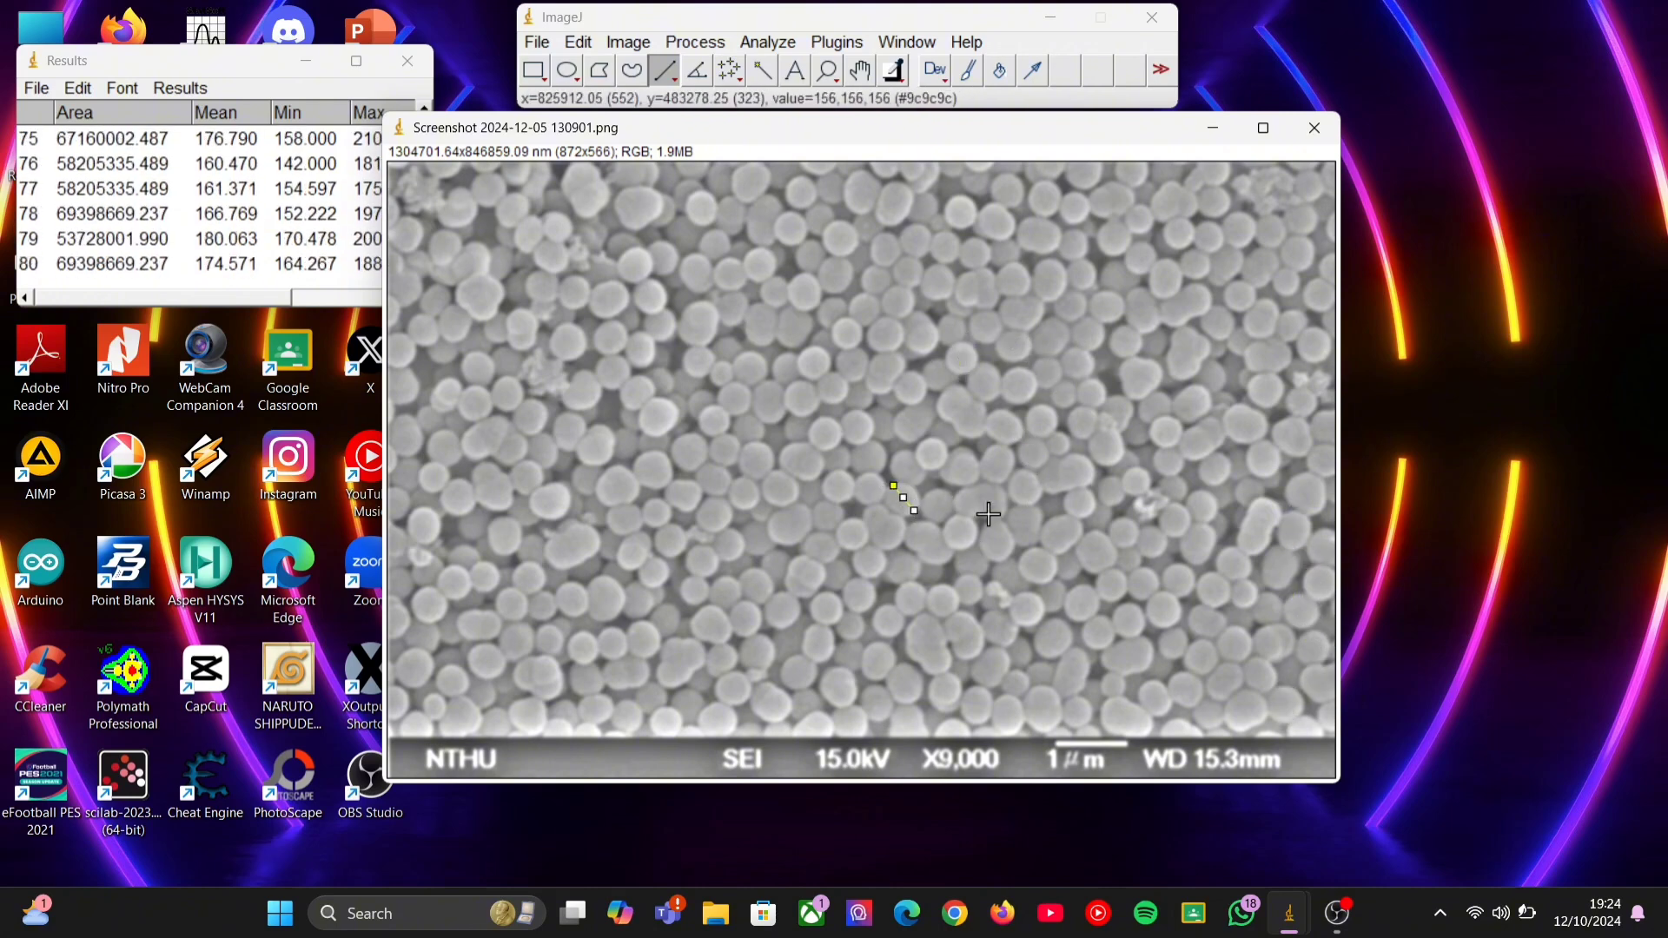
left_click_drag(850, 459, 885, 460)
key("ctrl+m")
key("ctrl+m")
mouse_move(872, 265)
left_mouse_down()
mouse_move(873, 293)
mouse_move(963, 334)
left_mouse_up()
key("ctrl+m")
key("m")
mouse_move(1074, 388)
left_mouse_down()
mouse_move(1101, 398)
mouse_move(1059, 381)
left_mouse_up()
key("m")
left_click_drag(963, 576, 967, 586)
key("m")
Measure the diameters of further nanospheres in the upper-middle area of the image.
left_click_drag(738, 358, 769, 387)
key("m")
left_click_drag(823, 203, 814, 233)
key("m")
mouse_move(909, 257)
left_mouse_down()
mouse_move(900, 315)
mouse_move(864, 279)
mouse_move(893, 280)
left_mouse_up()
key("m")
Measure nanosphere diameters right of the image's centre and down toward its lower area, completing 100 measurements.
key("m")
key("m")
left_click_drag(1044, 365, 1045, 393)
key("m")
key("m")
mouse_move(1058, 382)
left_mouse_down()
mouse_move(1083, 433)
mouse_move(1160, 446)
mouse_move(1208, 481)
mouse_move(1209, 517)
mouse_move(1119, 521)
left_mouse_up()
key("m")
key("m")
key("m")
key("m")
key("m")
left_click_drag(1039, 651, 1065, 624)
key("m")
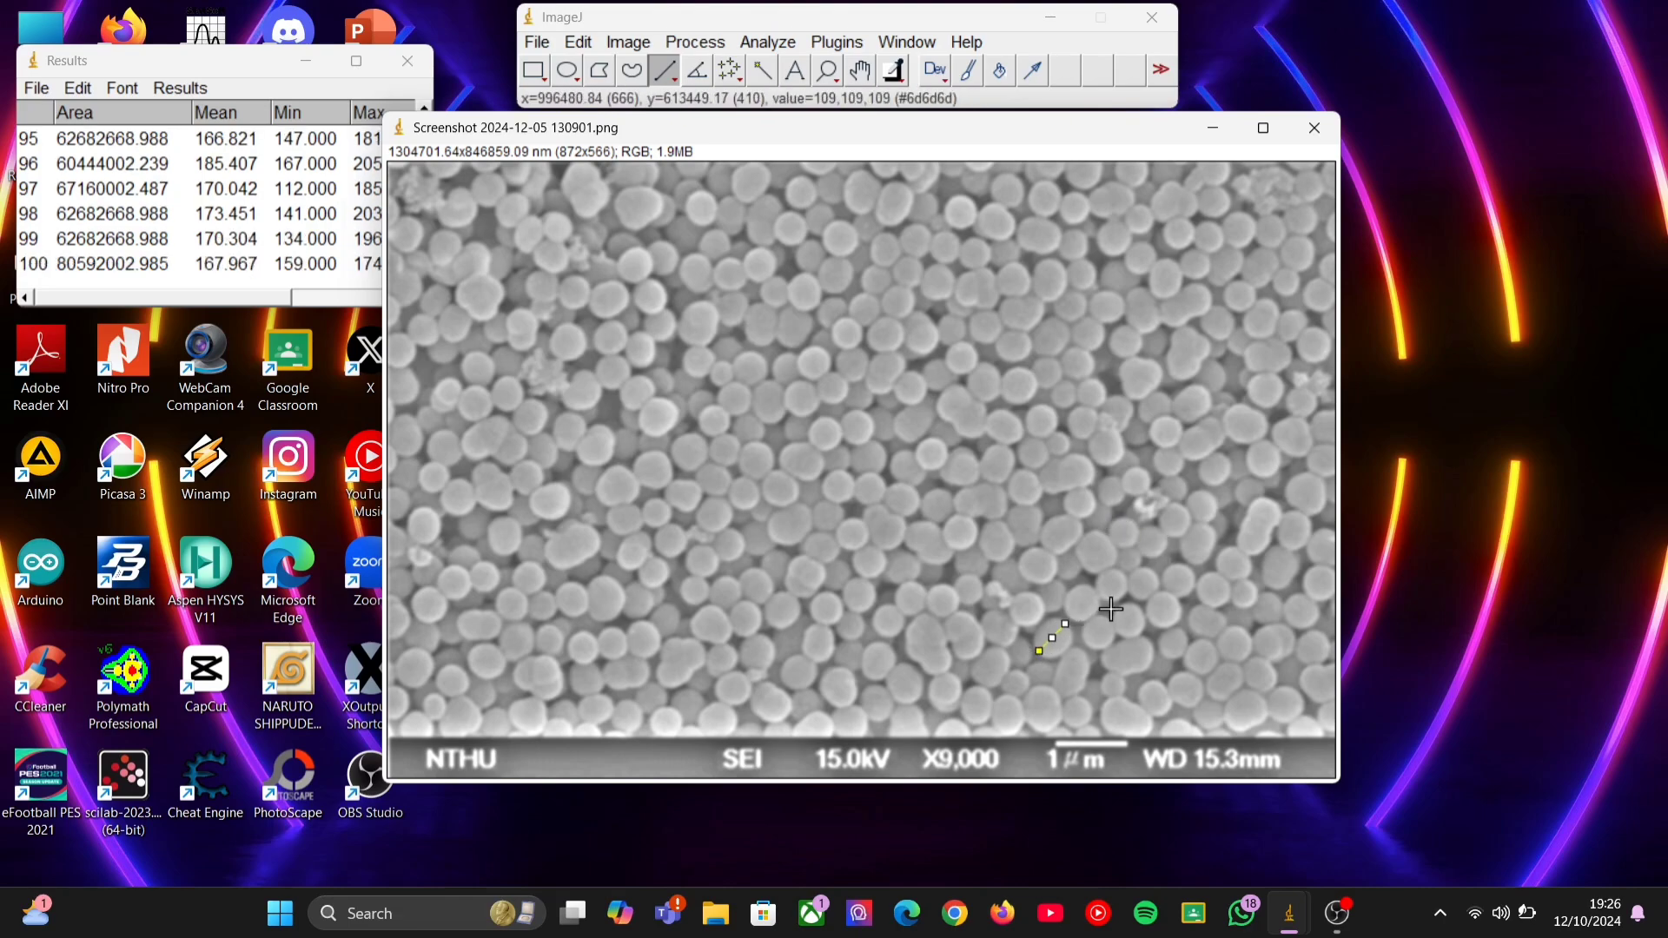
Maximize the results table and show it from the first measurement.
left_click(358, 61)
scroll(814, 593, "up", 9)
scroll(814, 593, "up", 12)
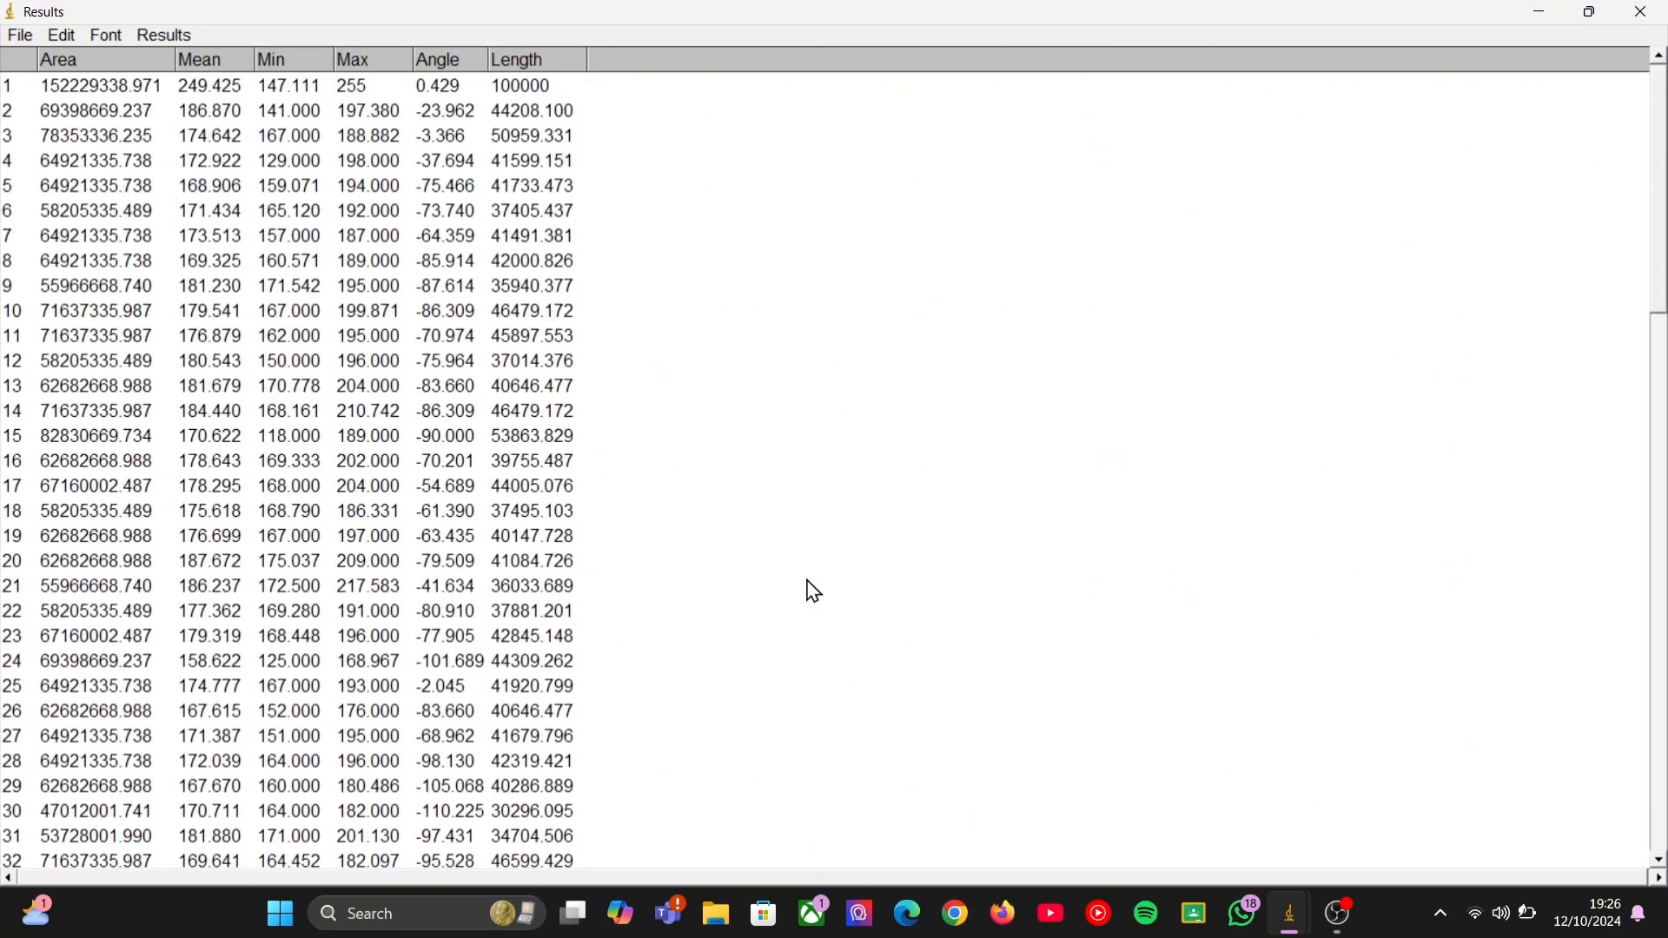
Save the results table under the name Results in the Kuliah folder on the DATA (D:) drive.
left_click(22, 36)
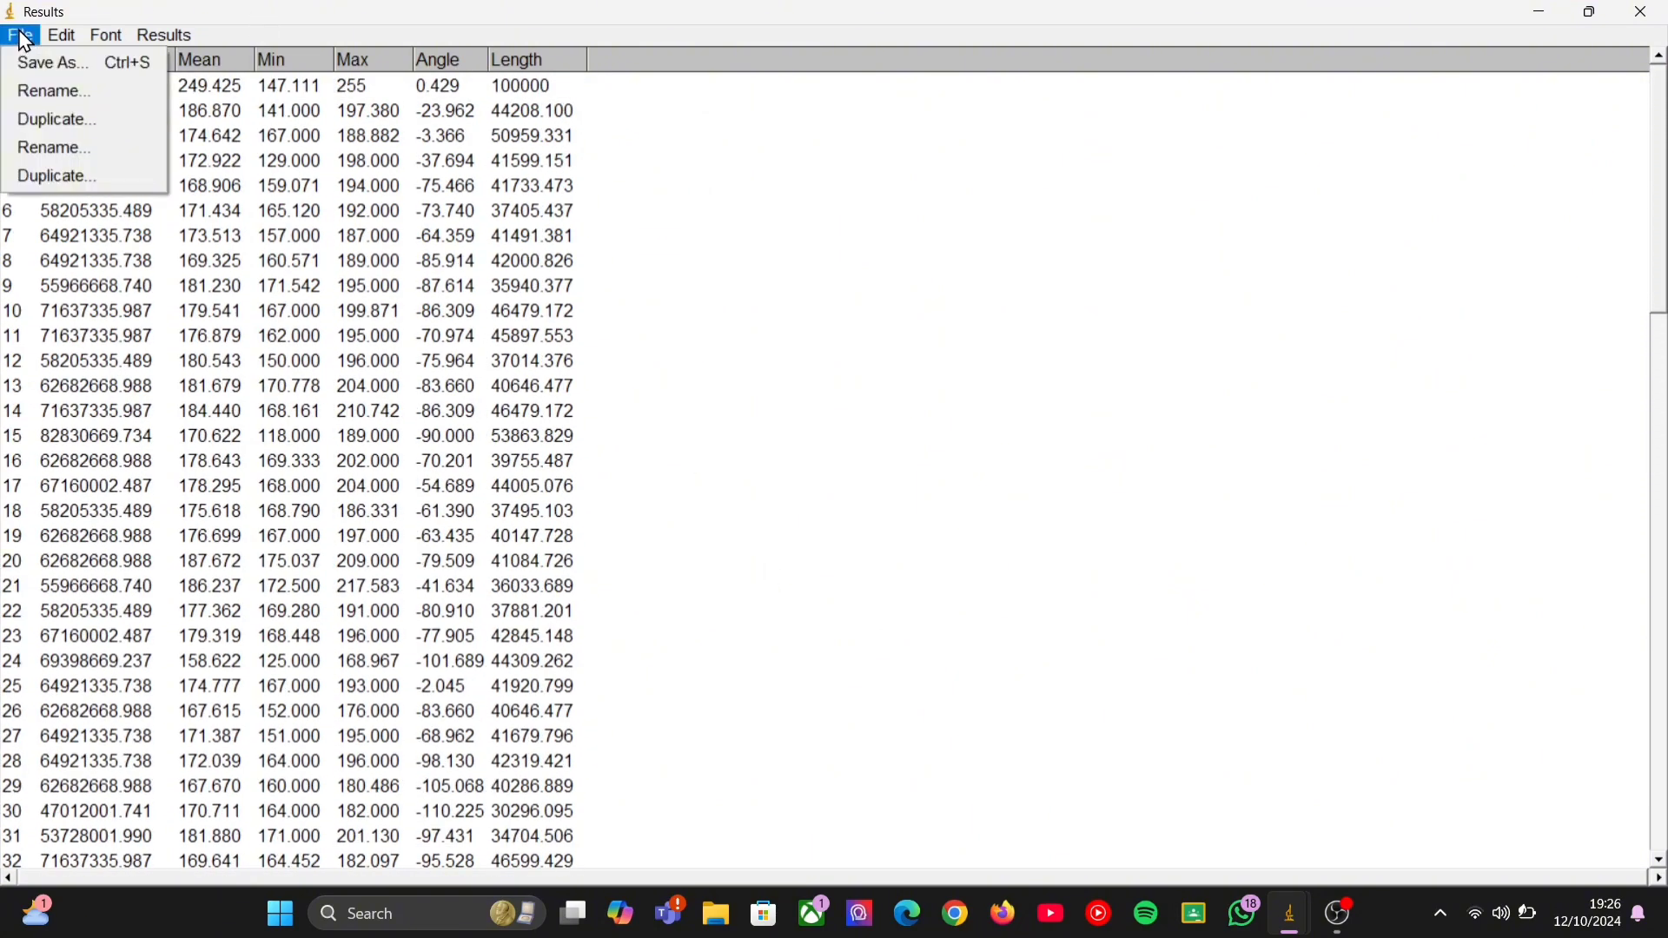
left_click(48, 65)
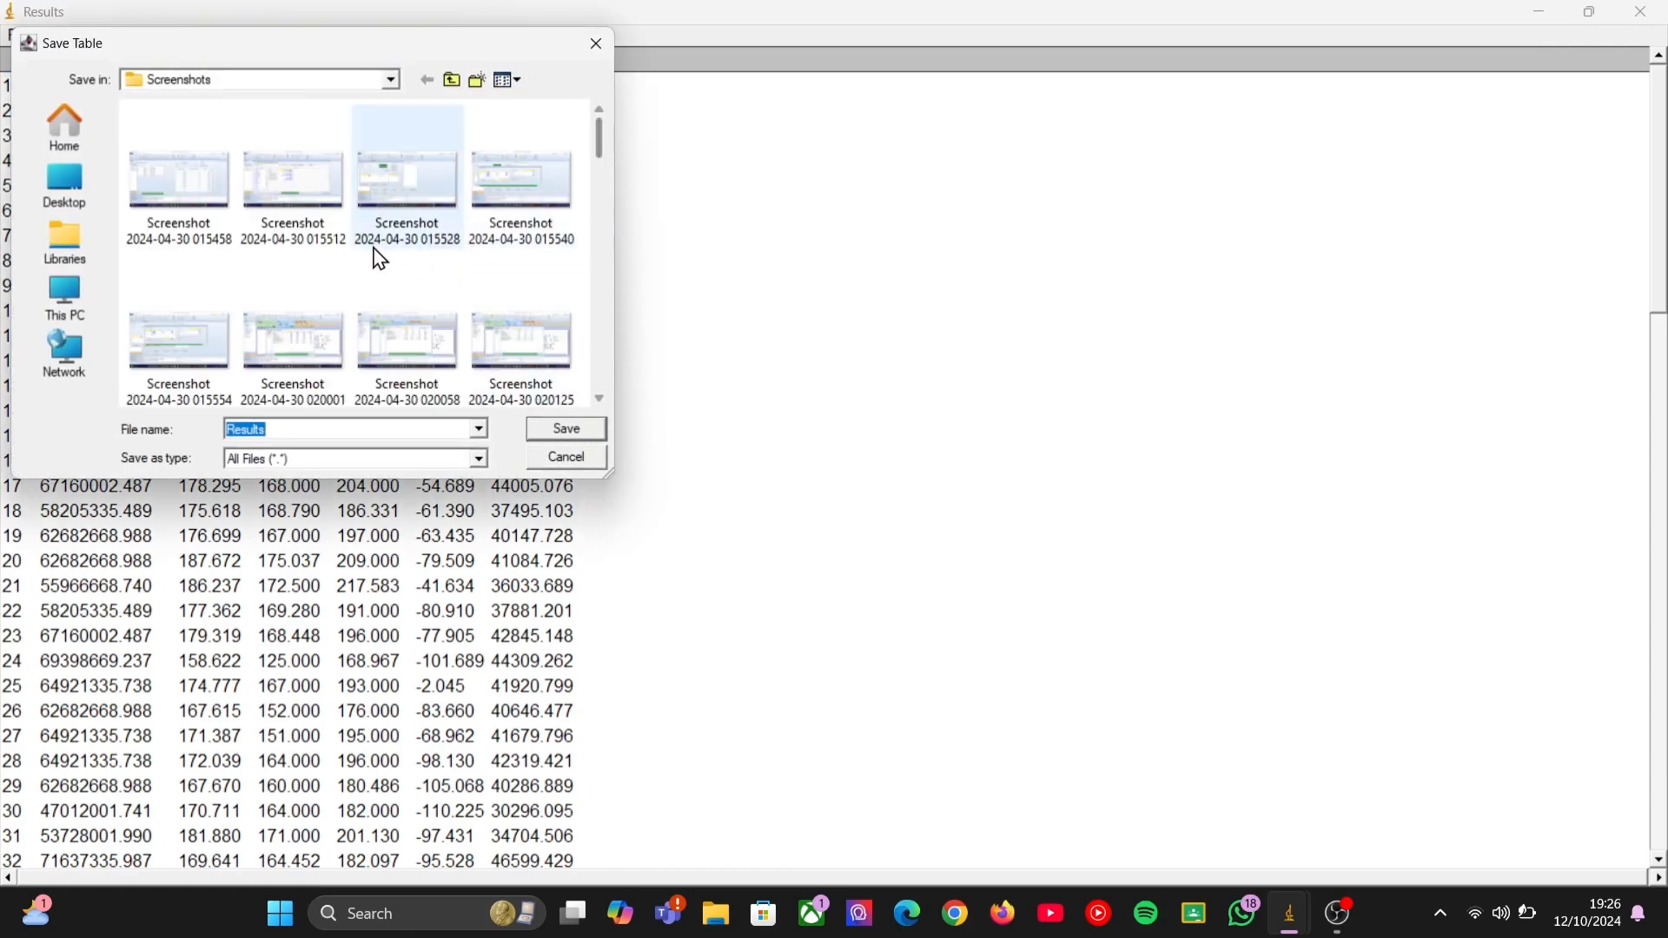
left_click(481, 460)
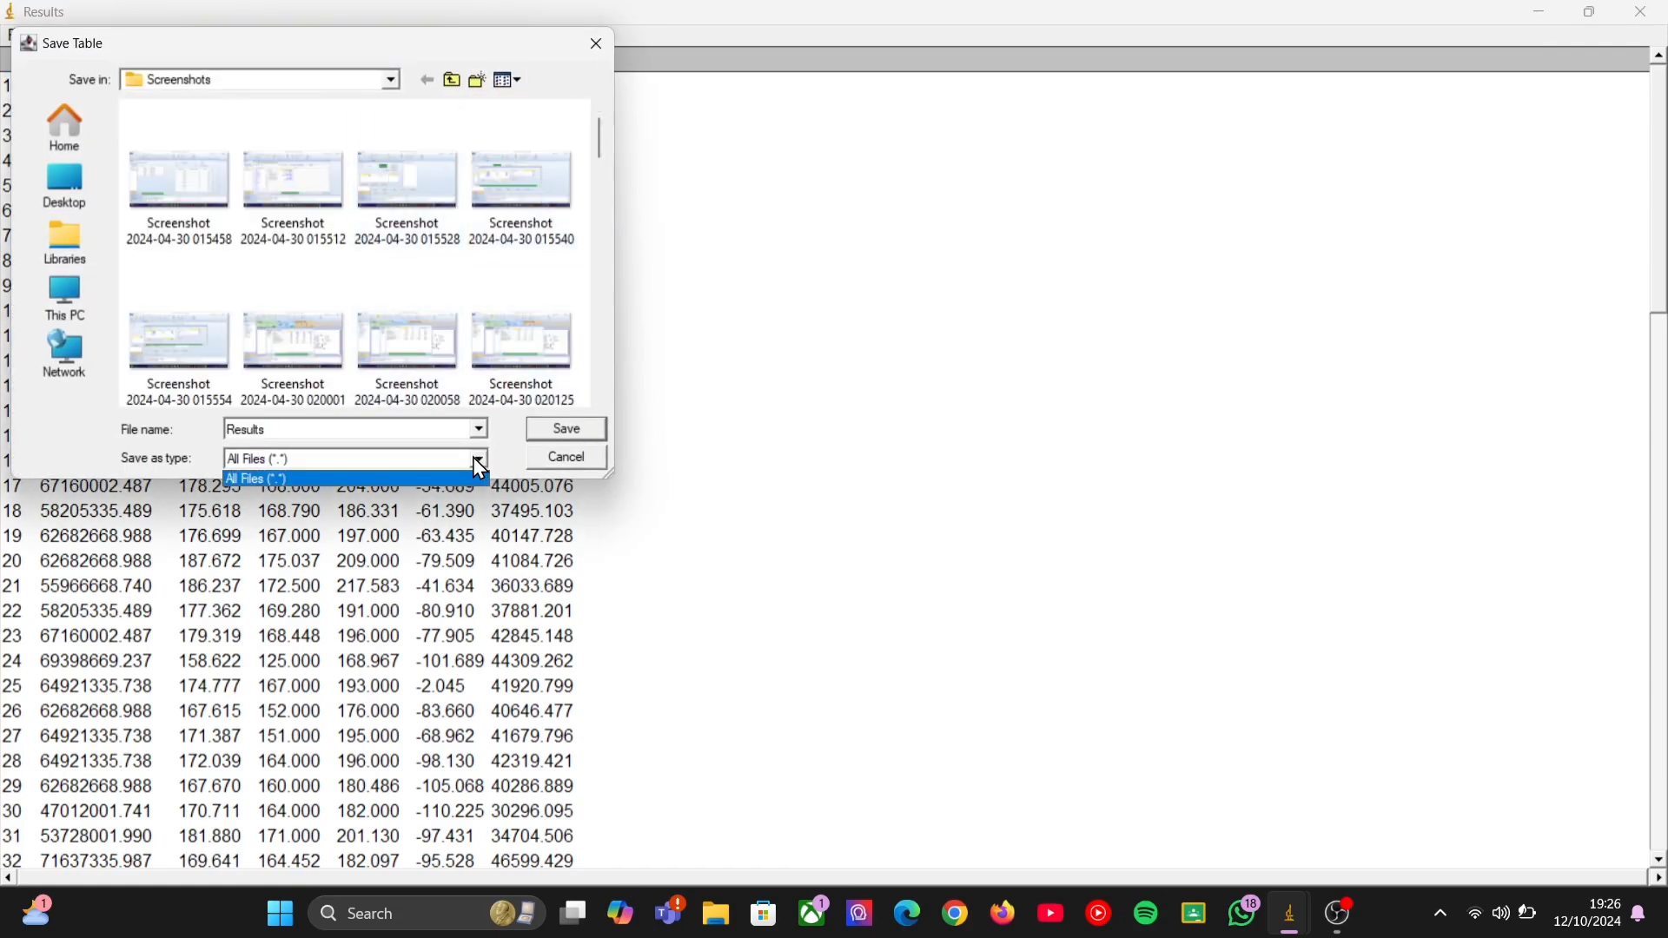
left_click(476, 458)
left_click(481, 430)
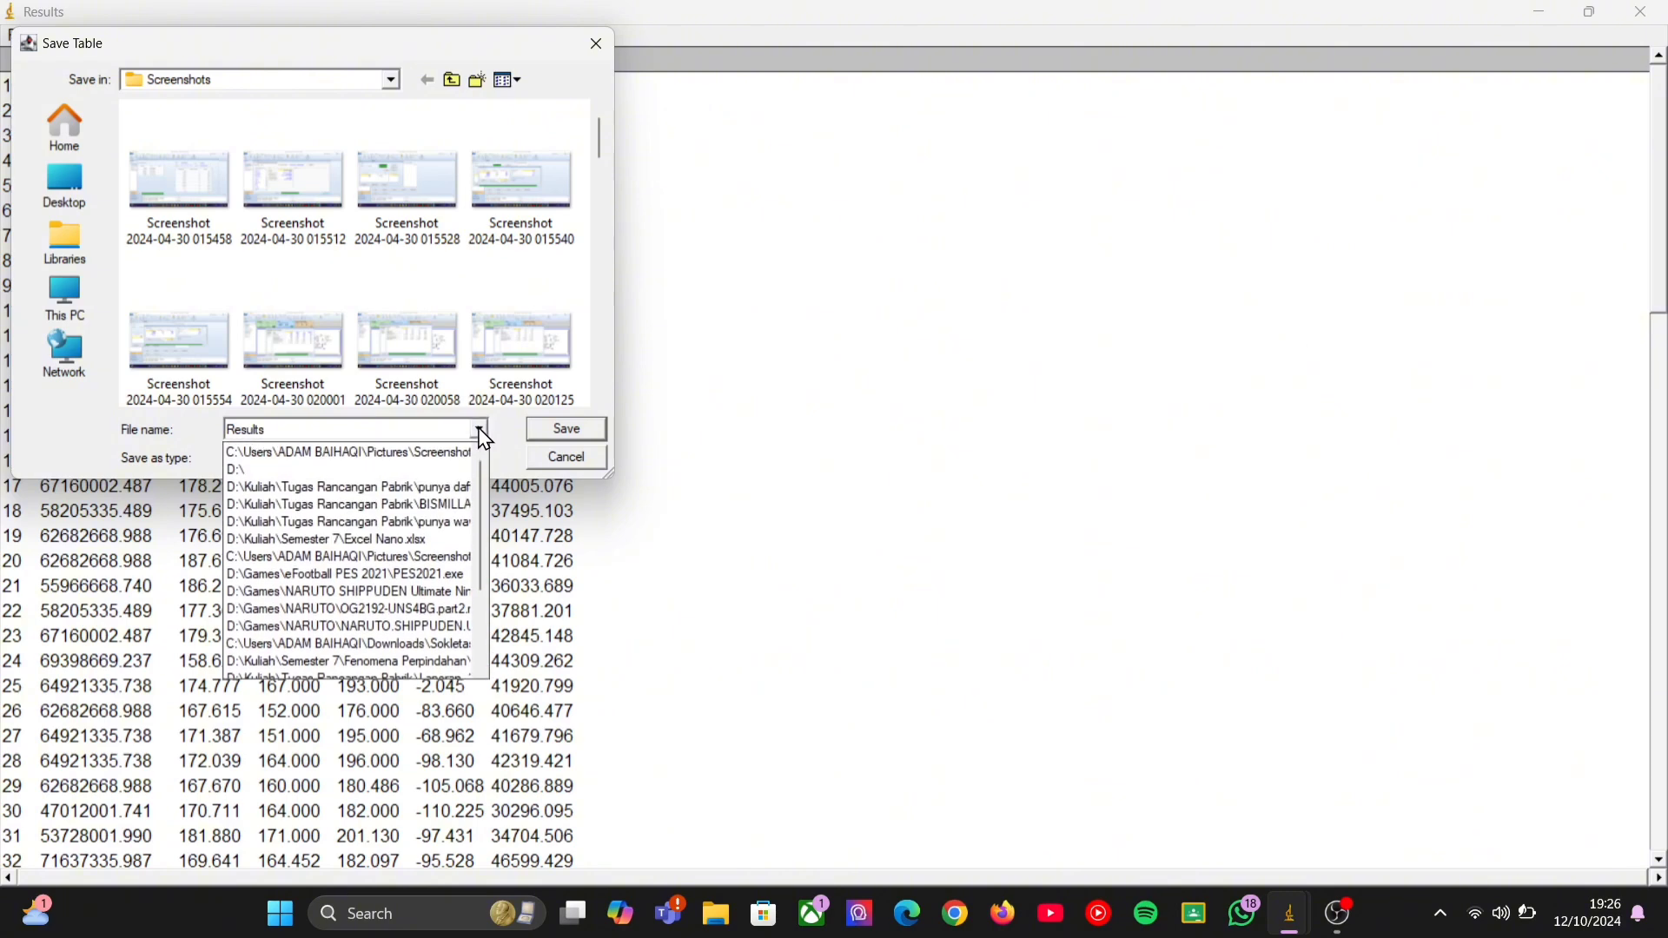
left_click(481, 430)
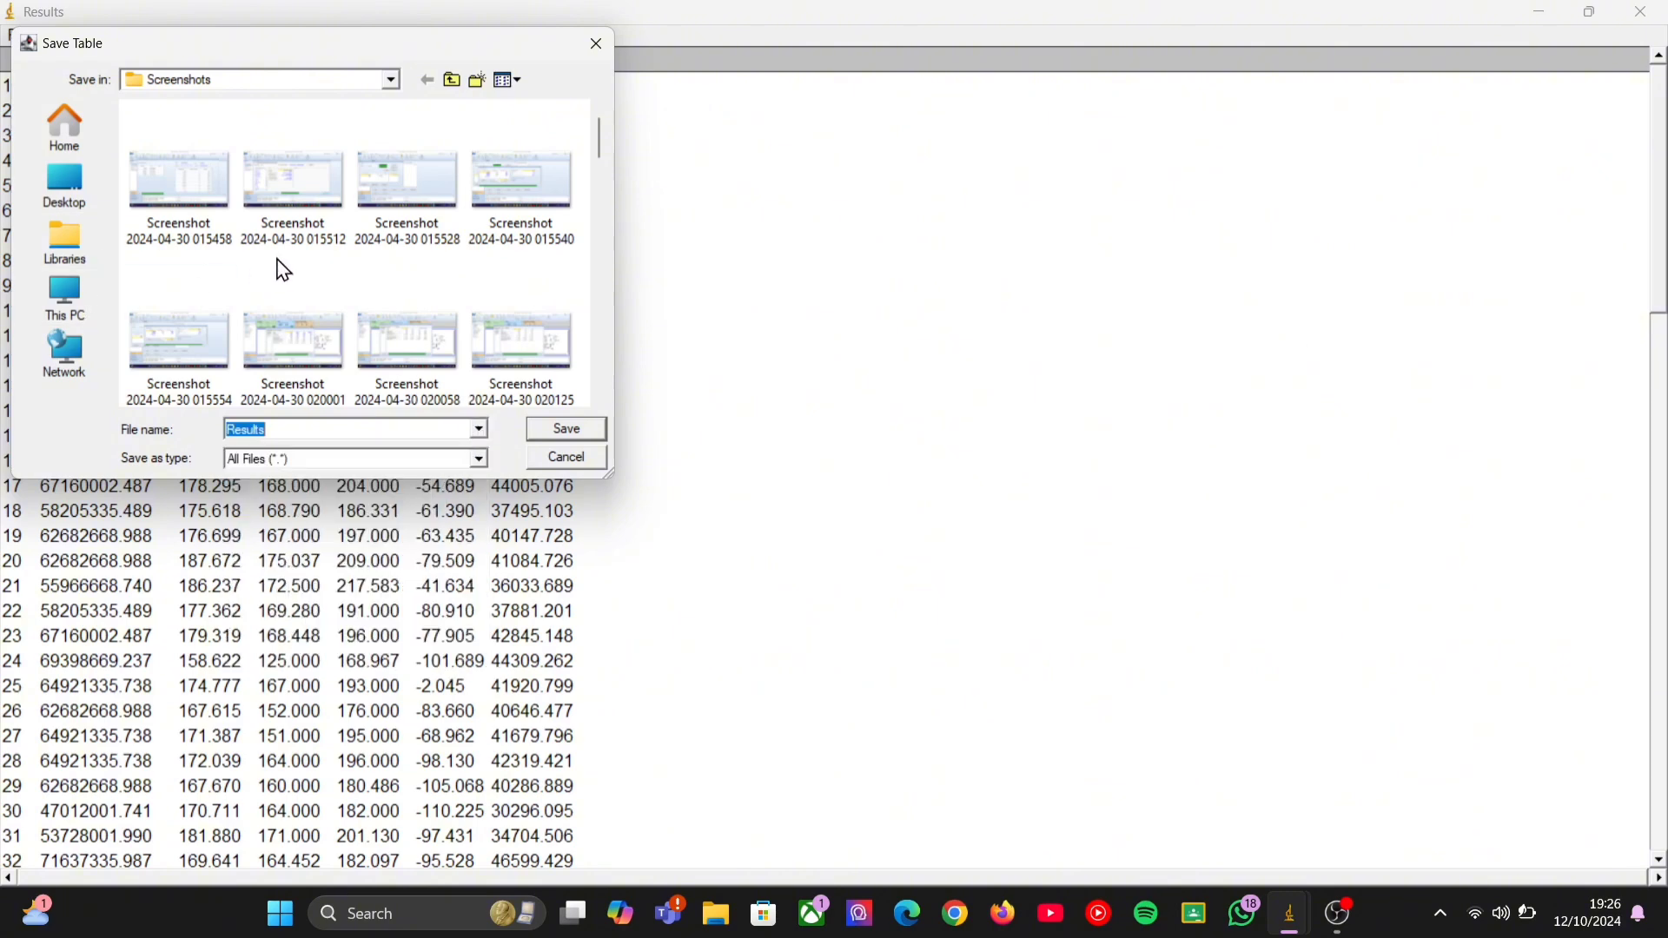
left_click(70, 302)
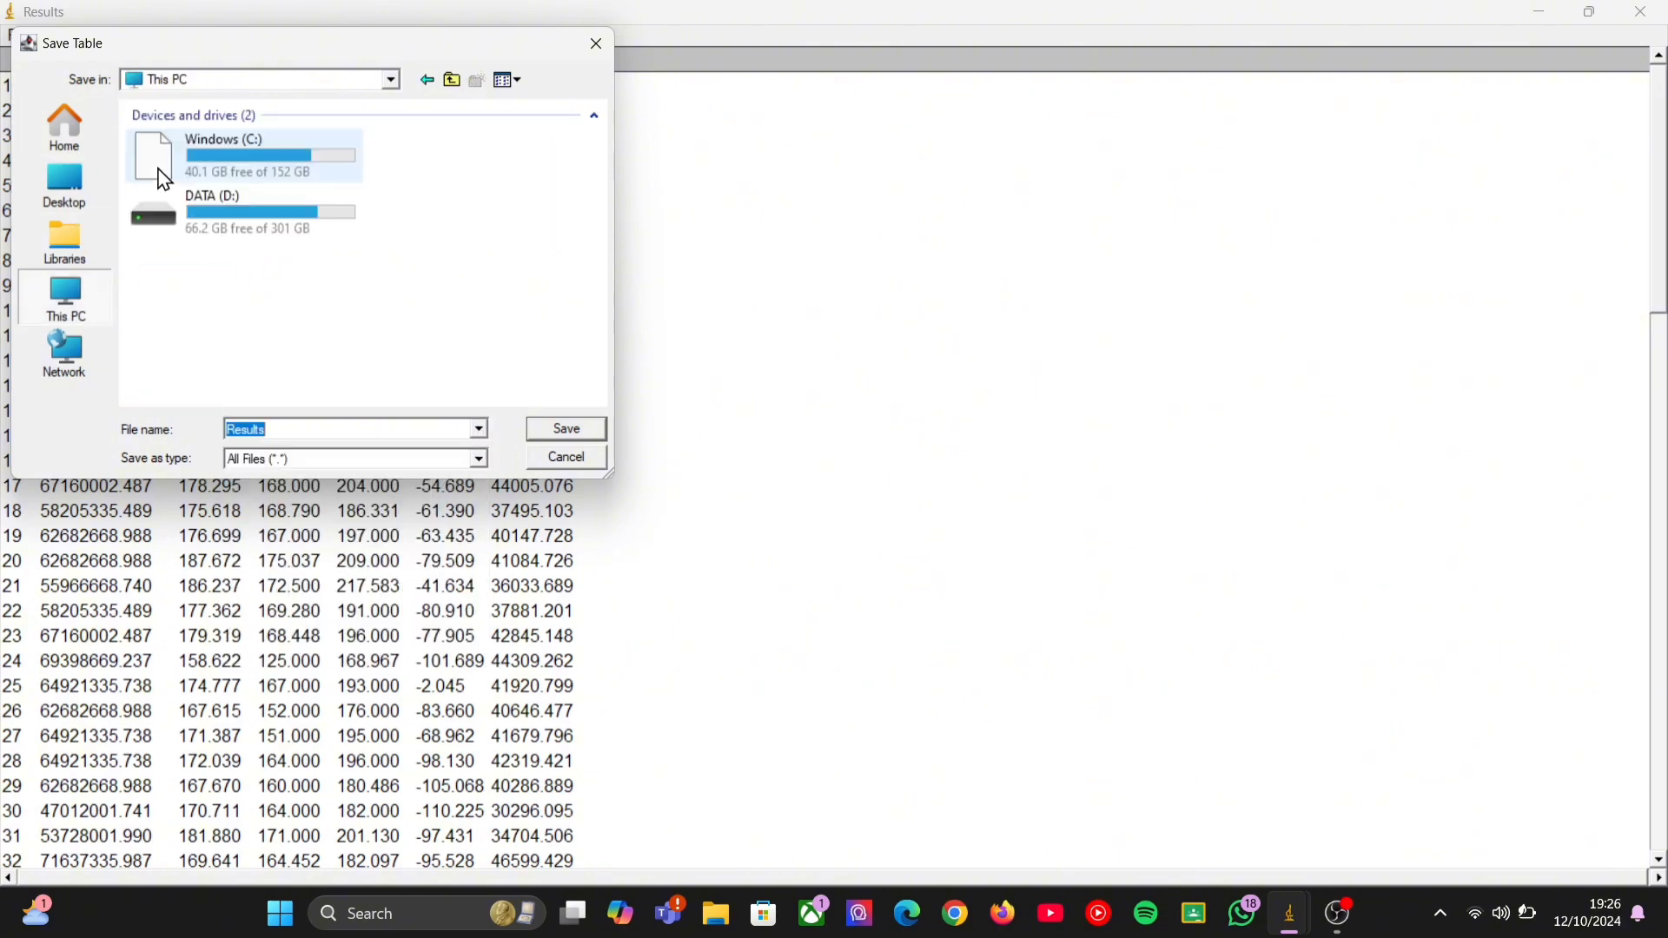
double_click(223, 227)
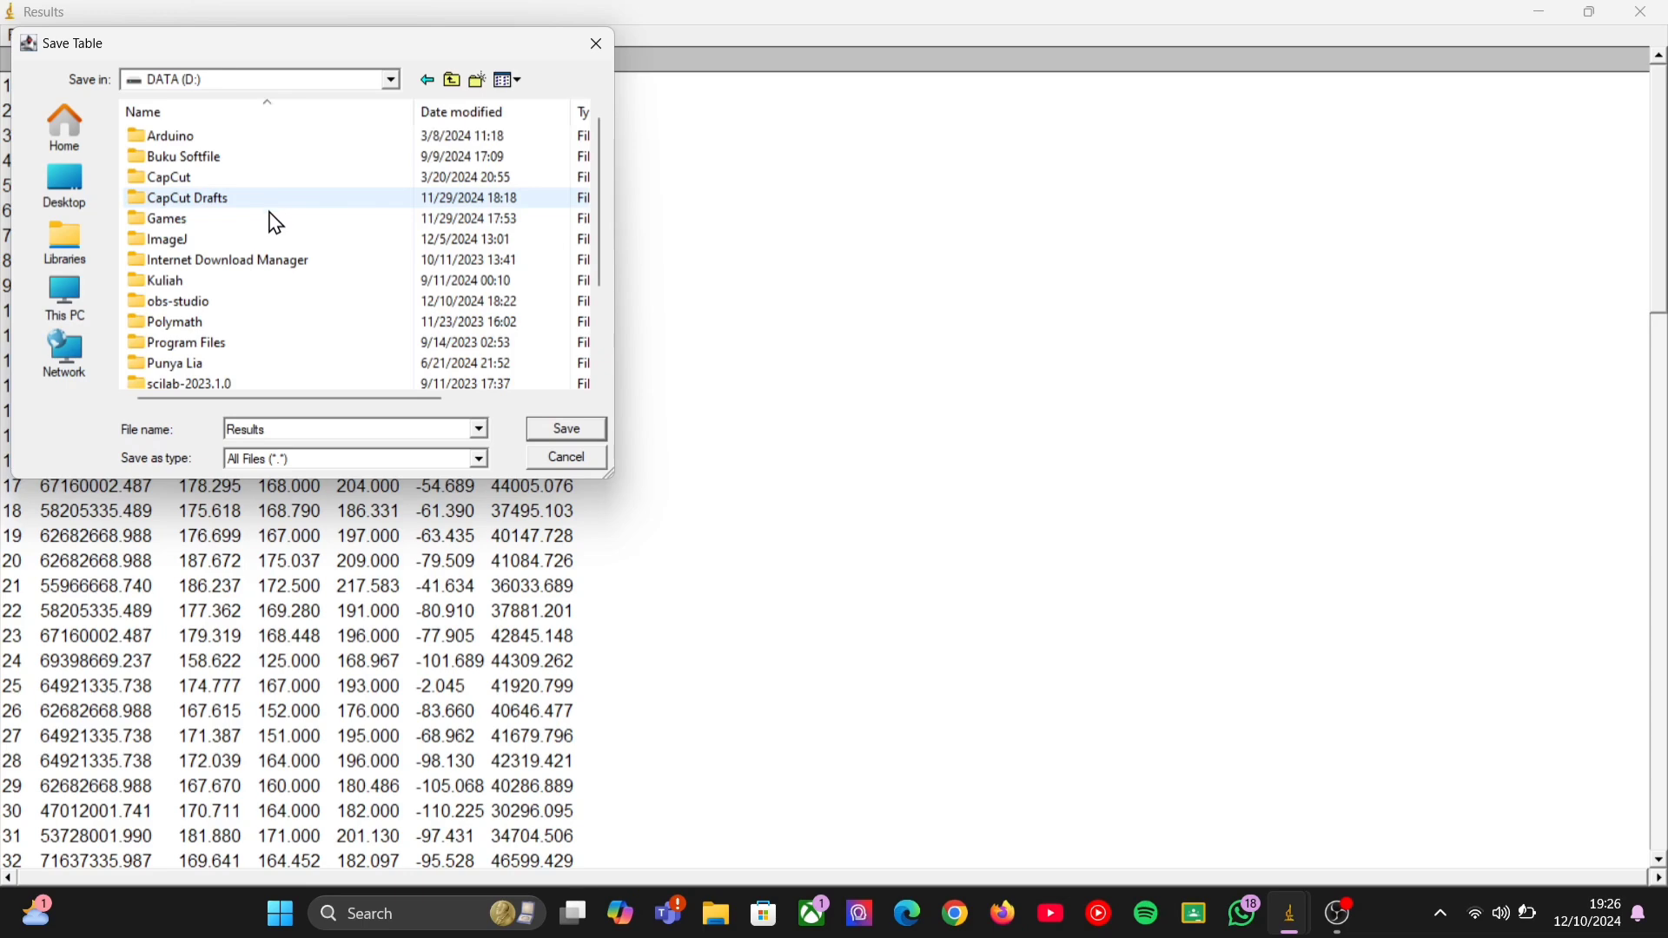
double_click(275, 280)
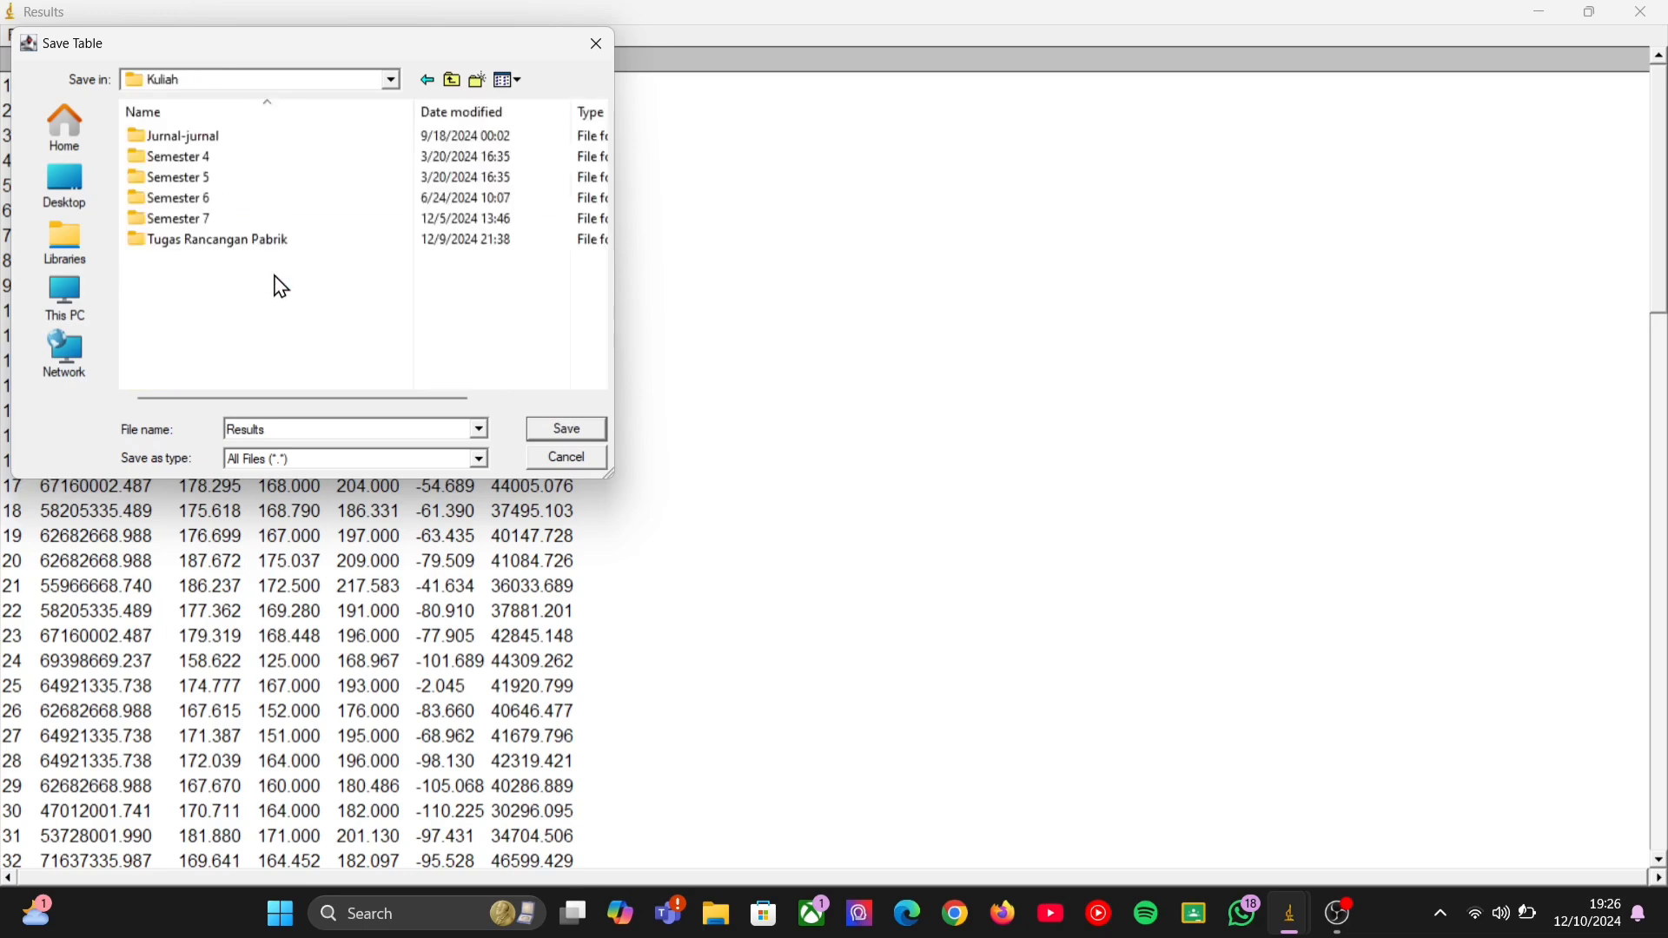
left_click(558, 434)
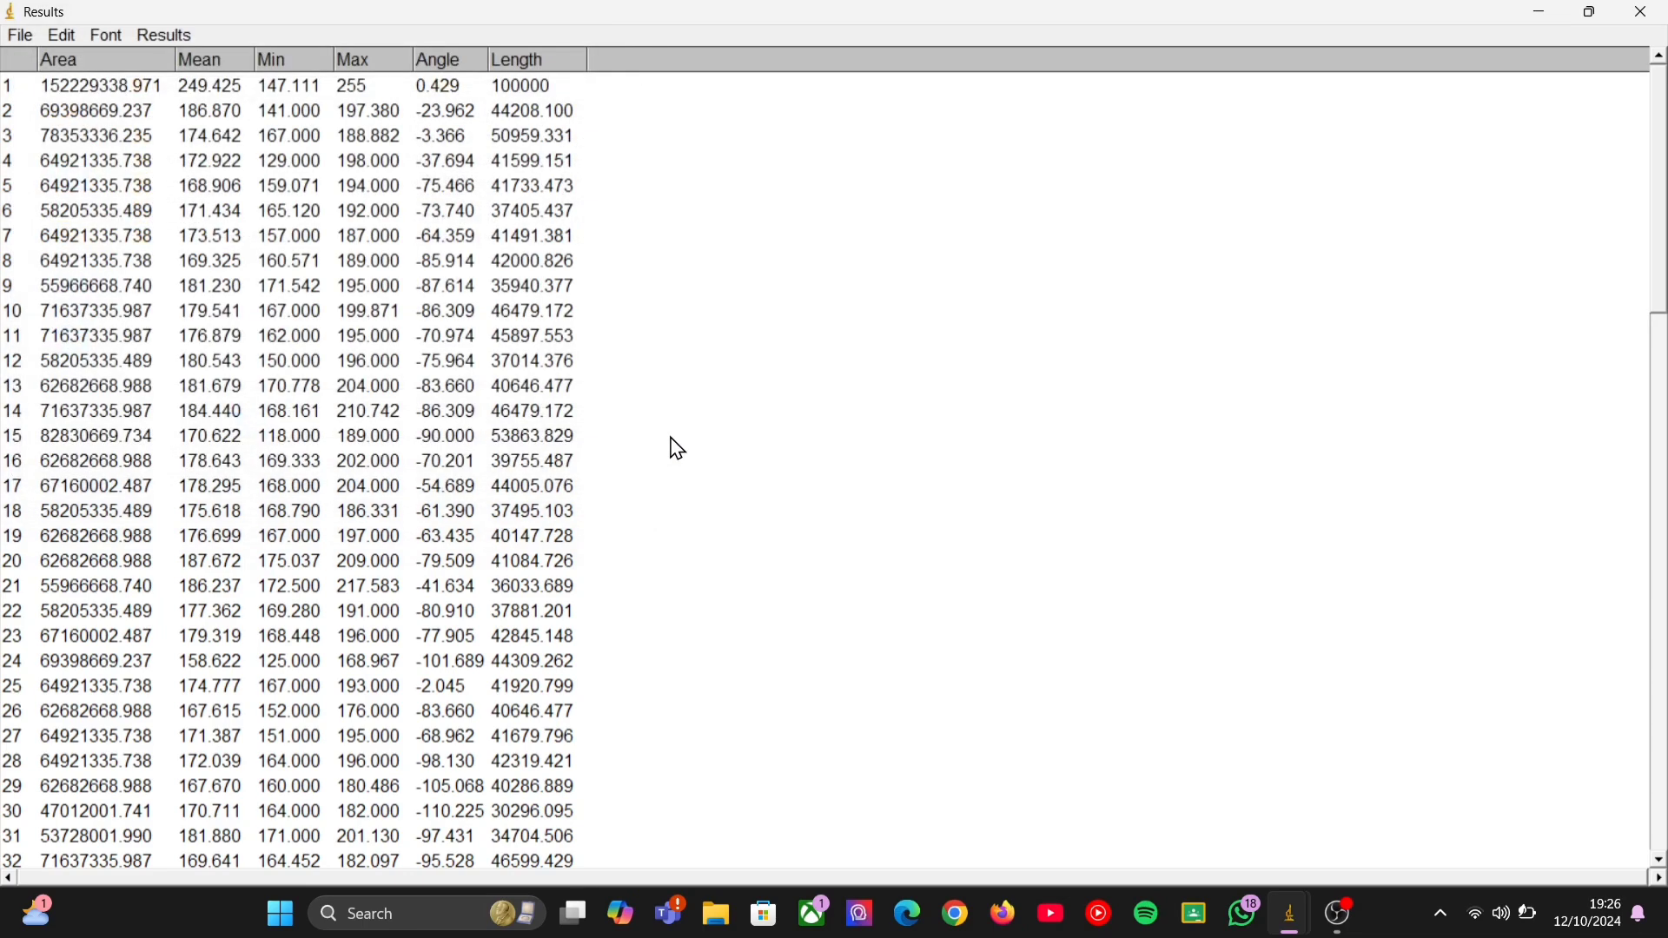
Select all rows of the results table, and switch to the Results workbook in Excel.
left_click(59, 37)
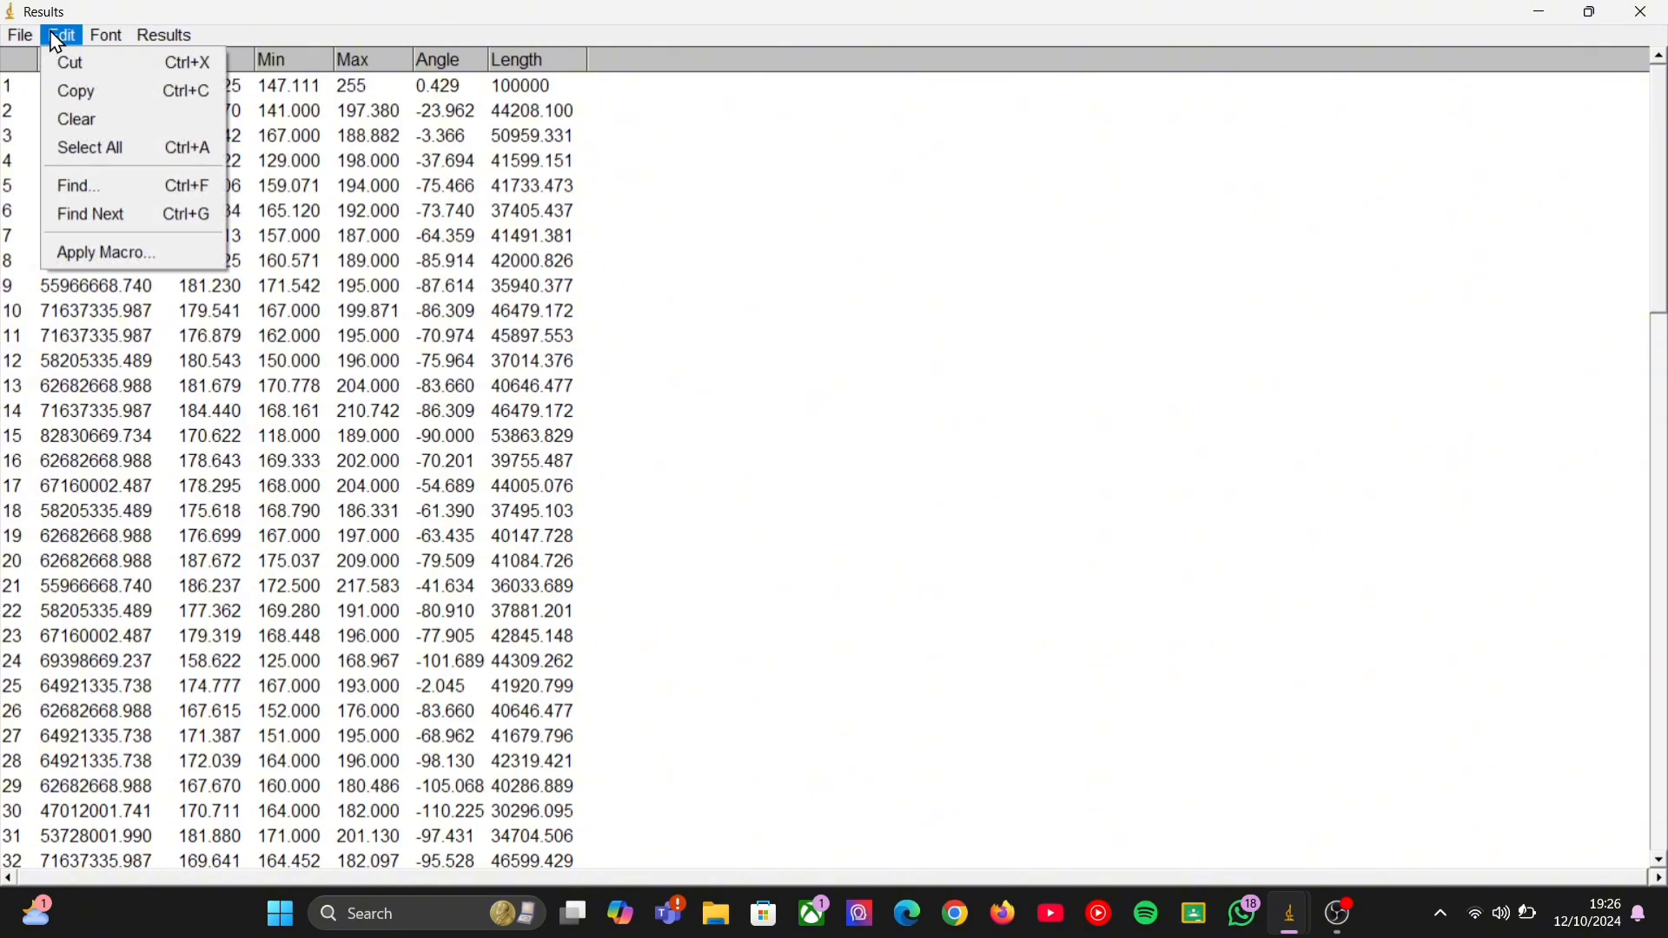
left_click(111, 148)
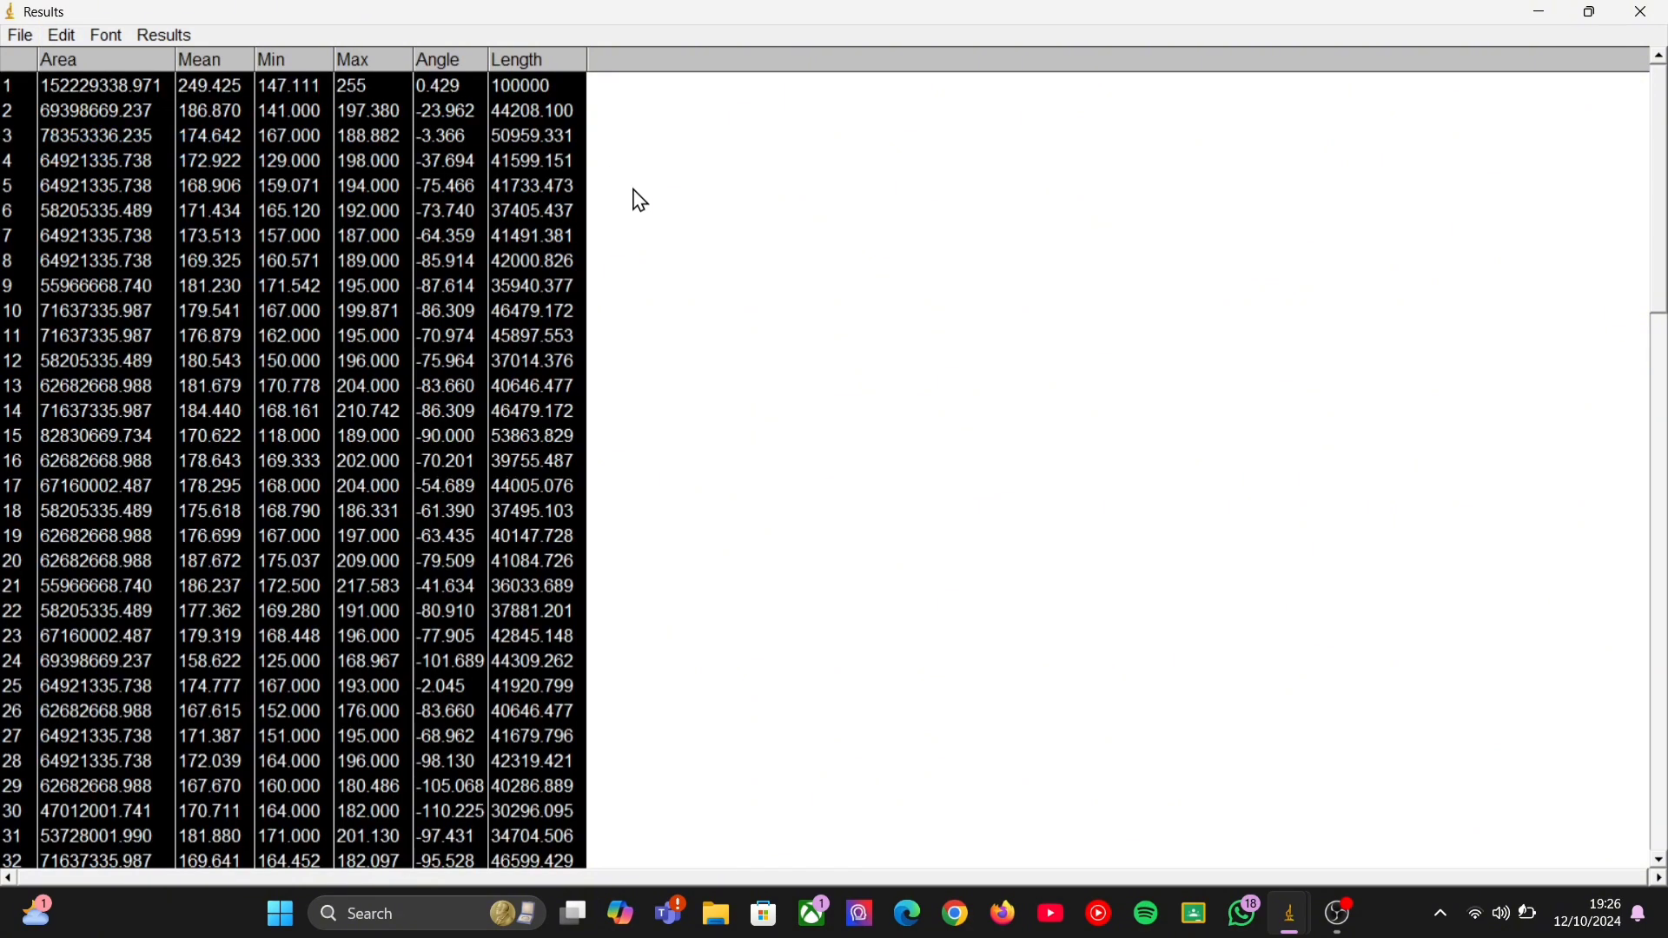
left_click(1340, 917)
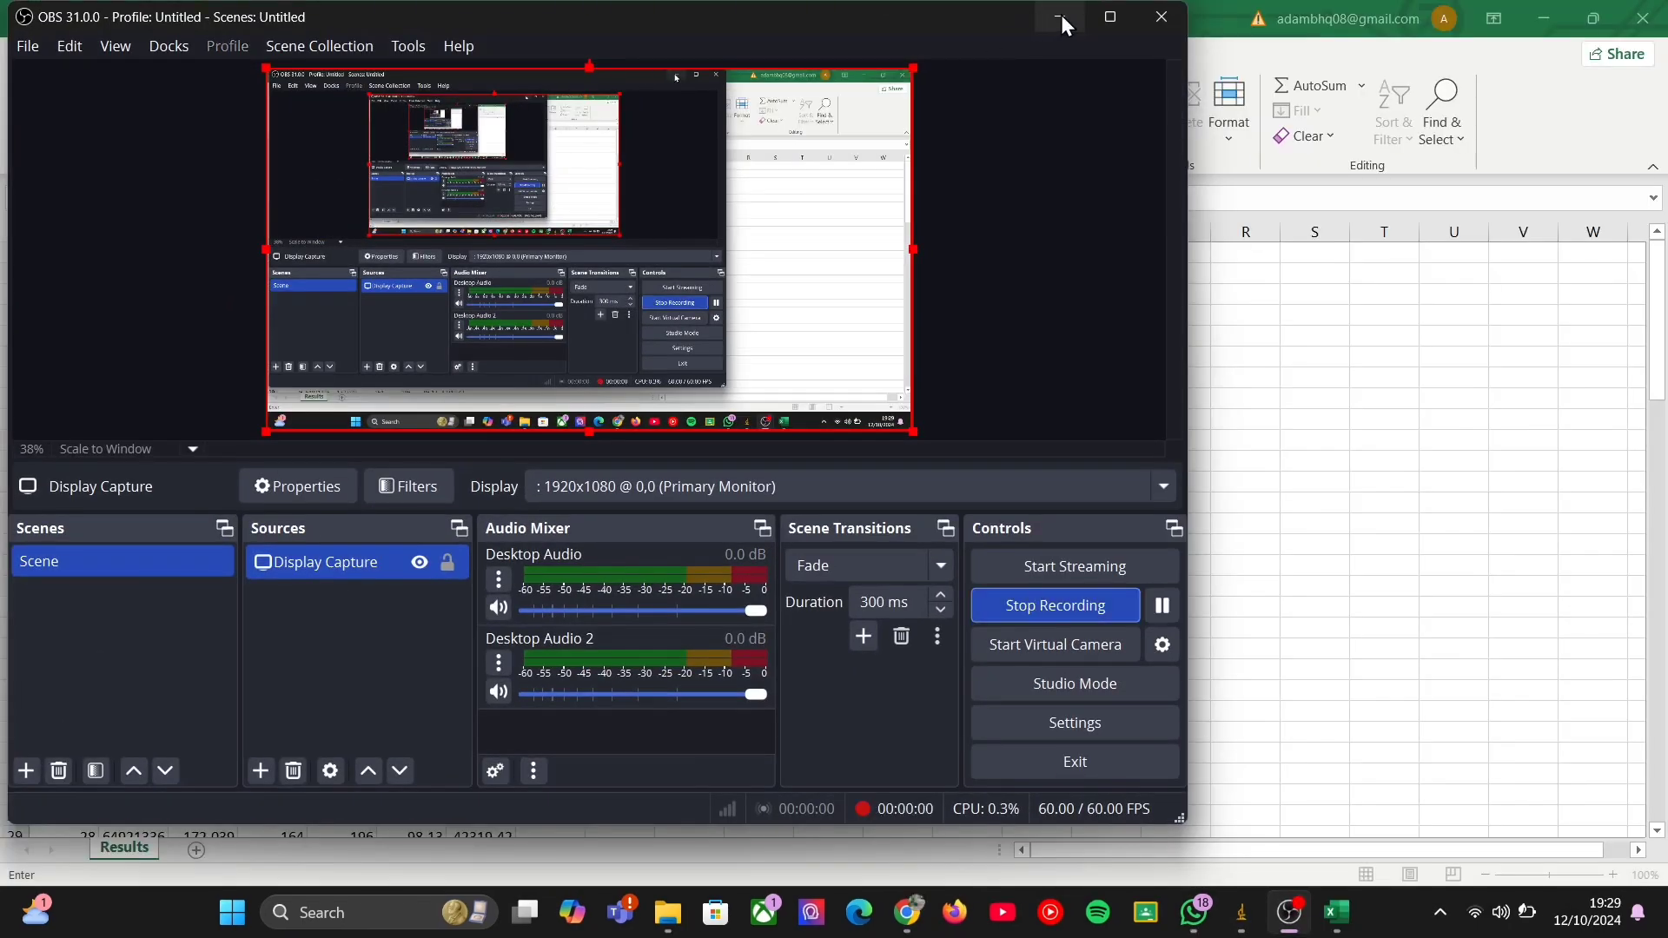
left_click(1061, 19)
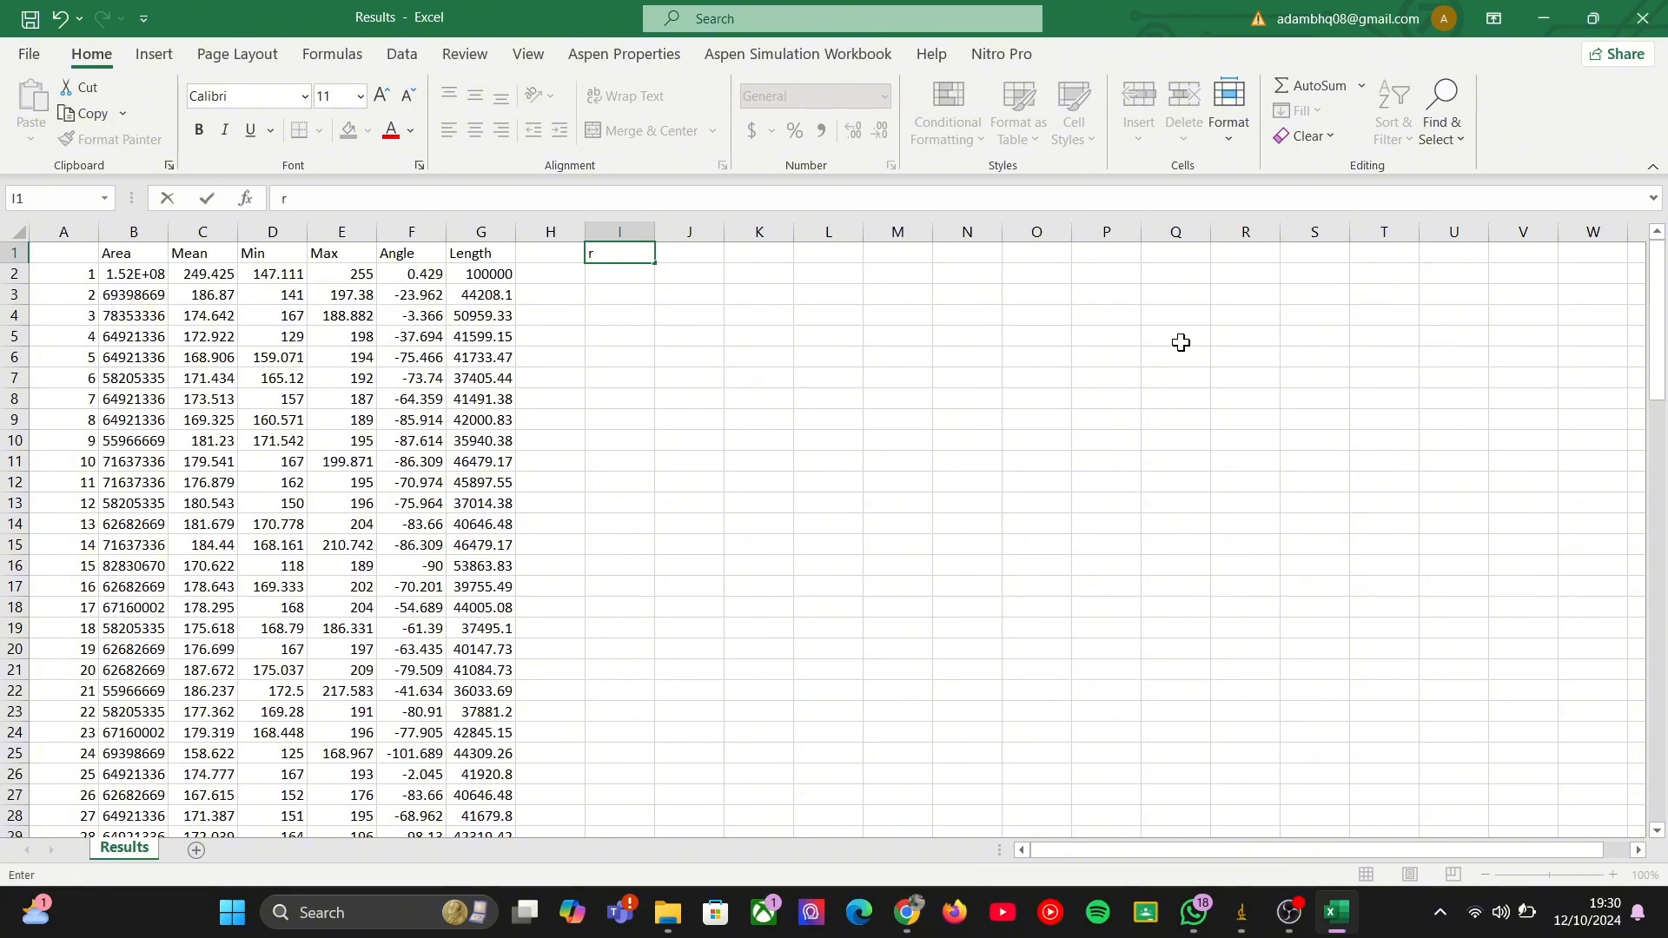
Enter the column headings r^2, r and d in cells I1, J1 and K1.
type("r^2")
key("Tab")
type("r")
key("Tab")
type("d")
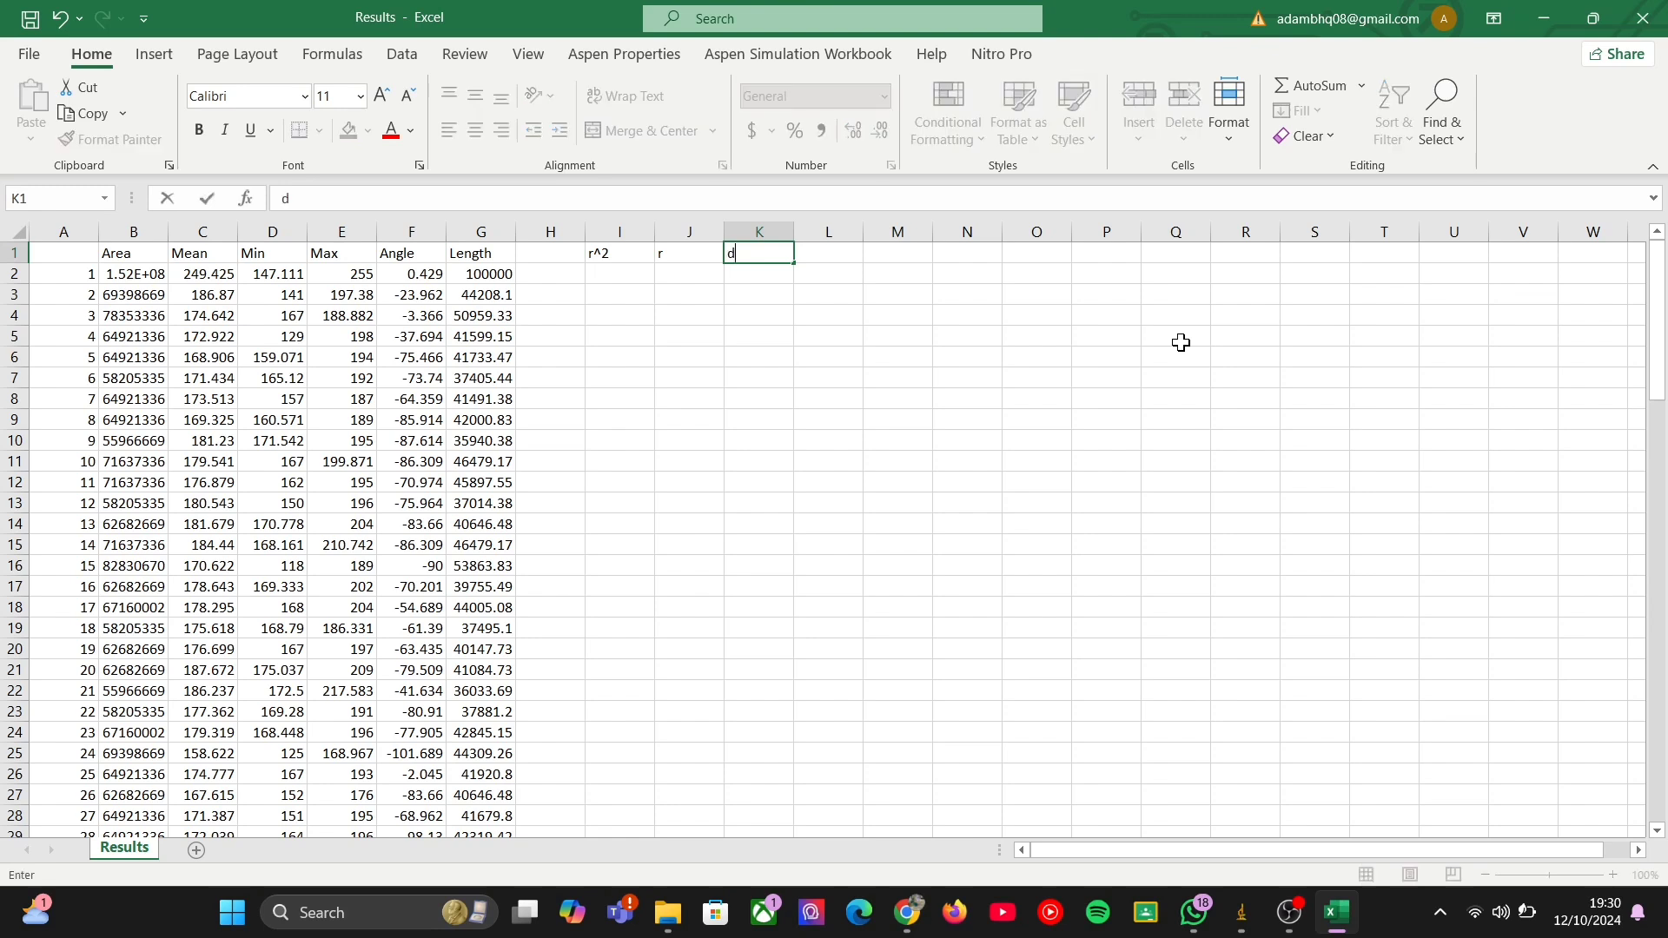
key("Return")
Calculate r^2 in I2 with the formula =B2/2 and fill it down to row 101.
type("=")
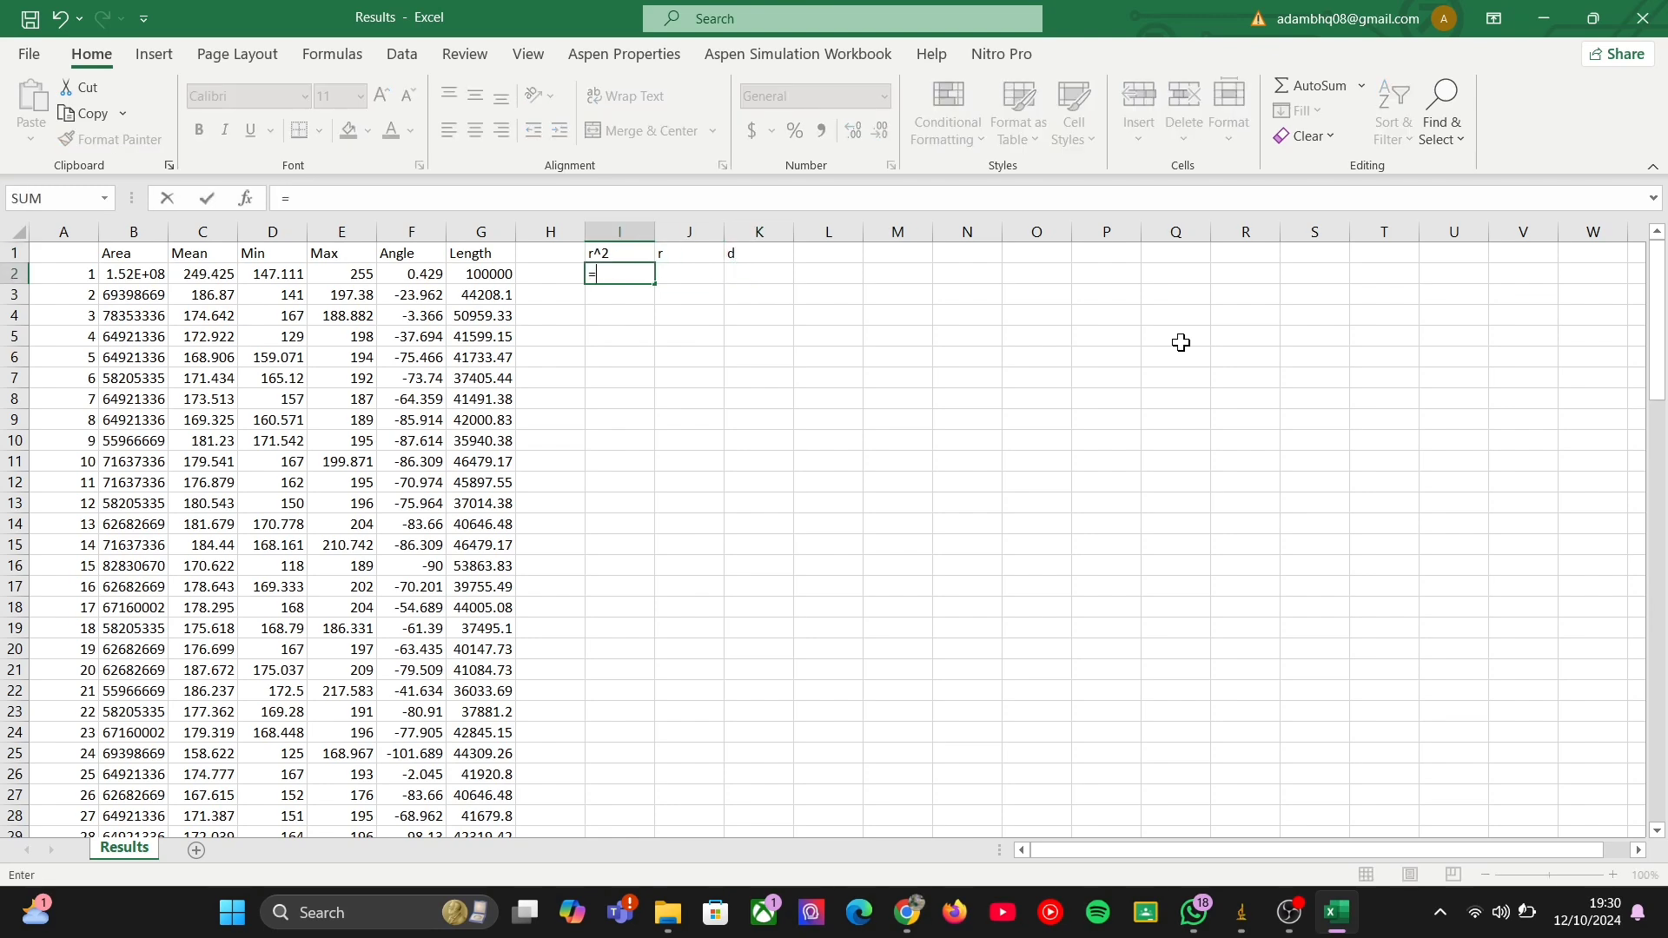
key("Left")
key("Left")
key("Left")
key("Left")
key("Left")
key("Left")
key("Left")
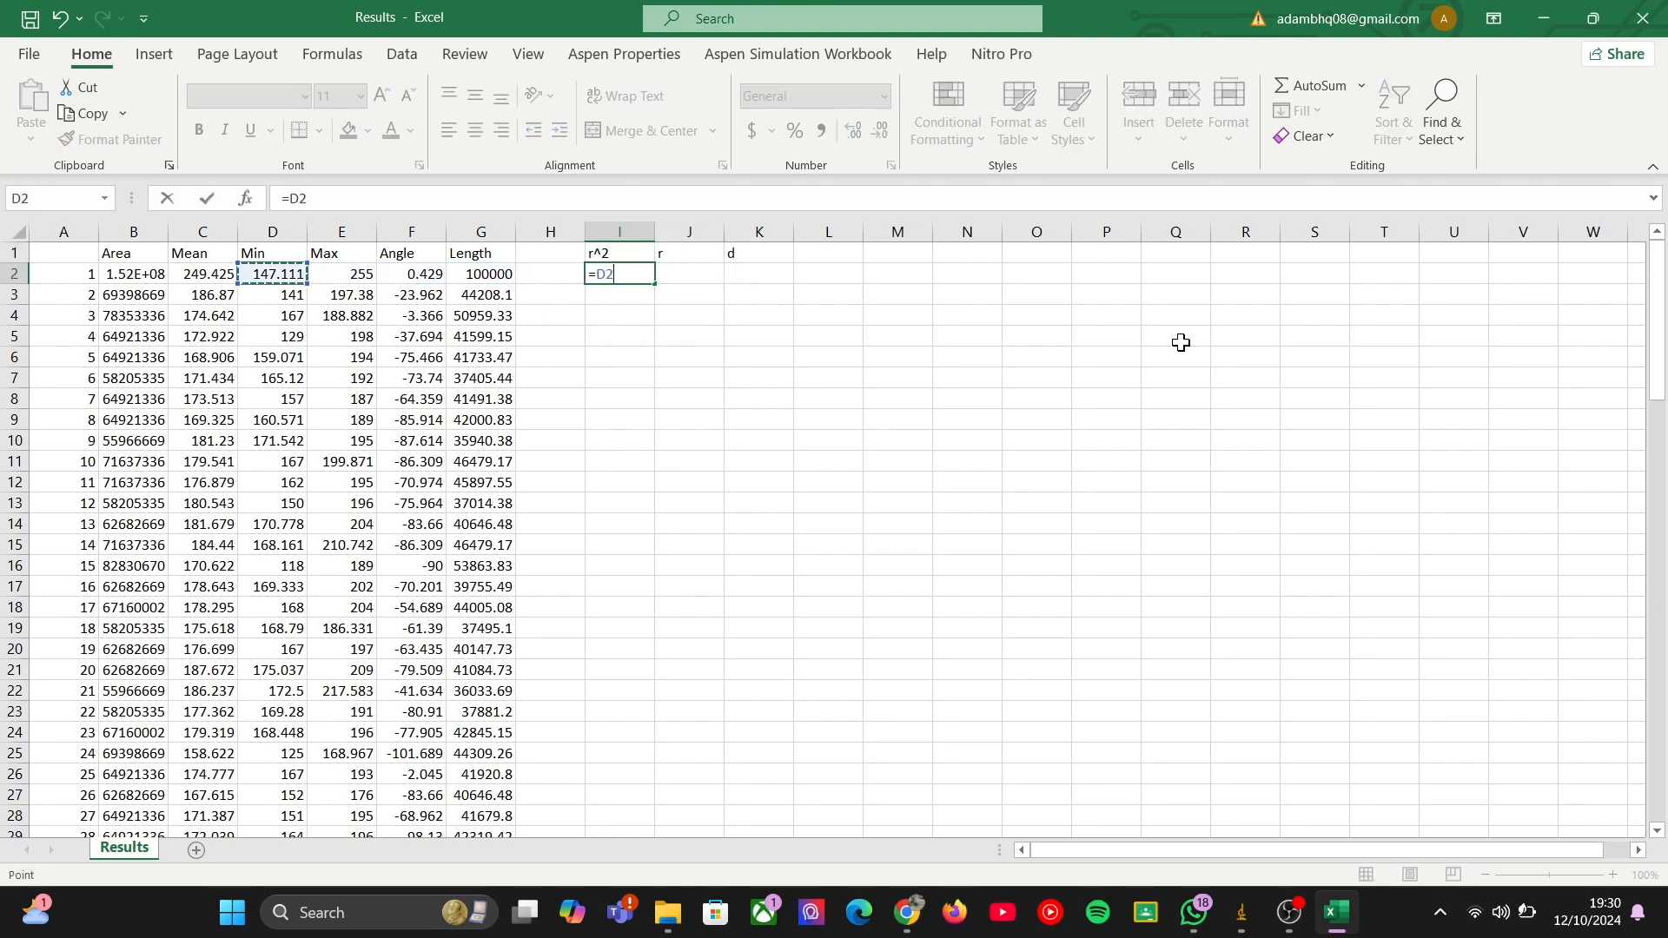
type("/2")
key("Return")
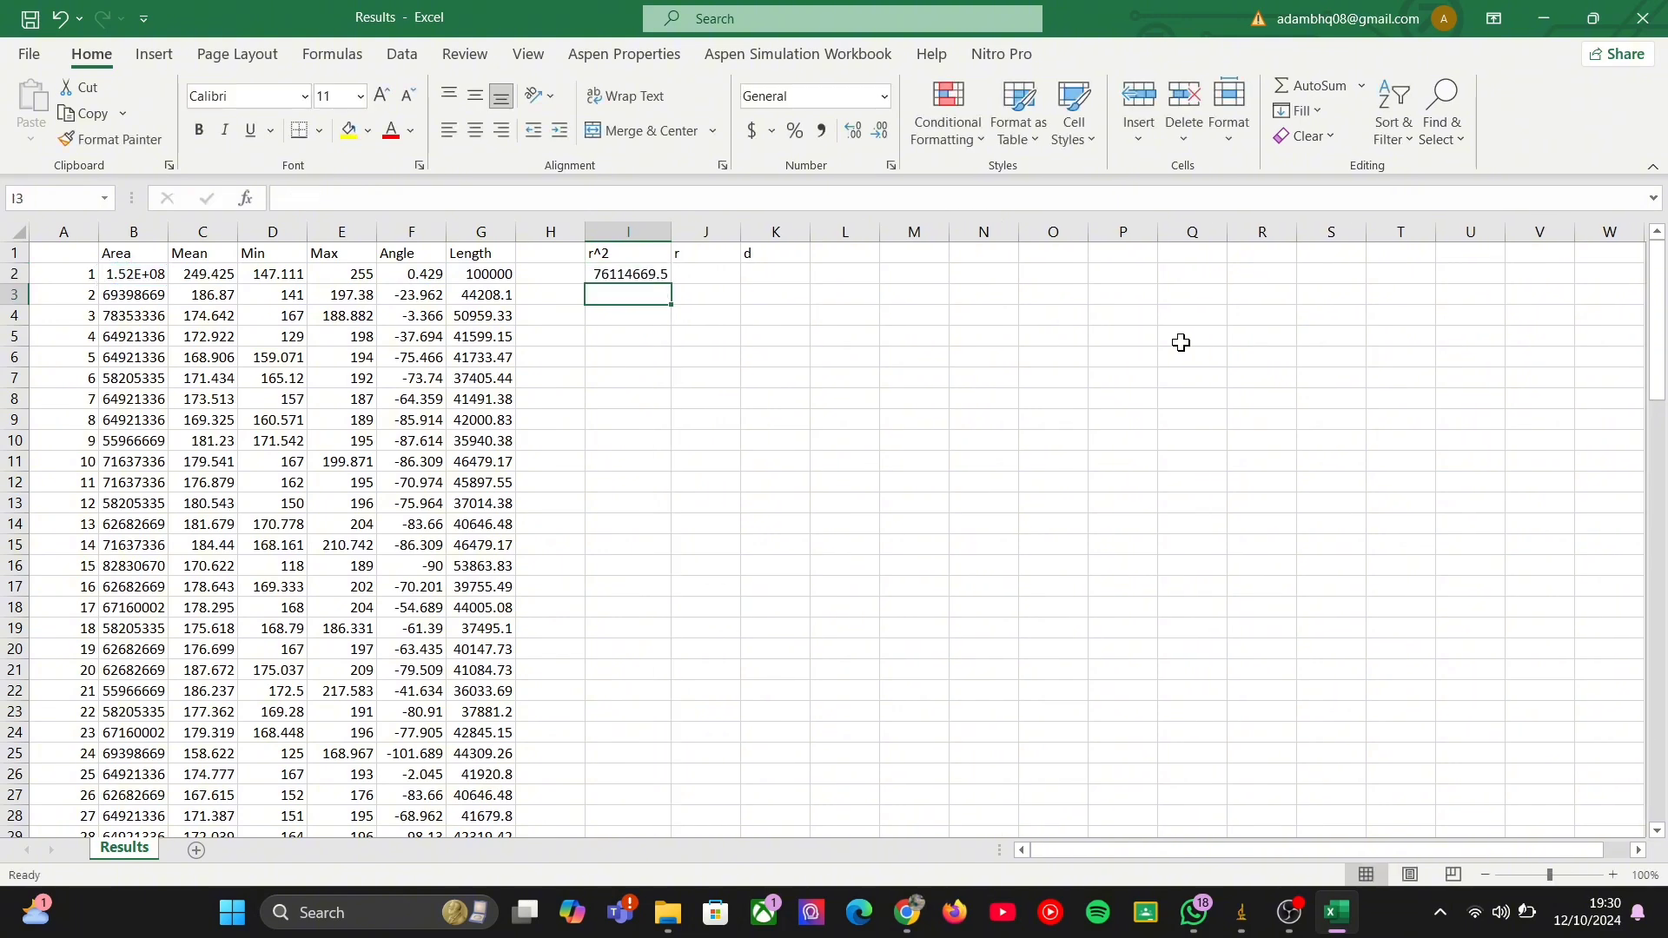
left_click(663, 272)
left_click_drag(671, 284, 676, 804)
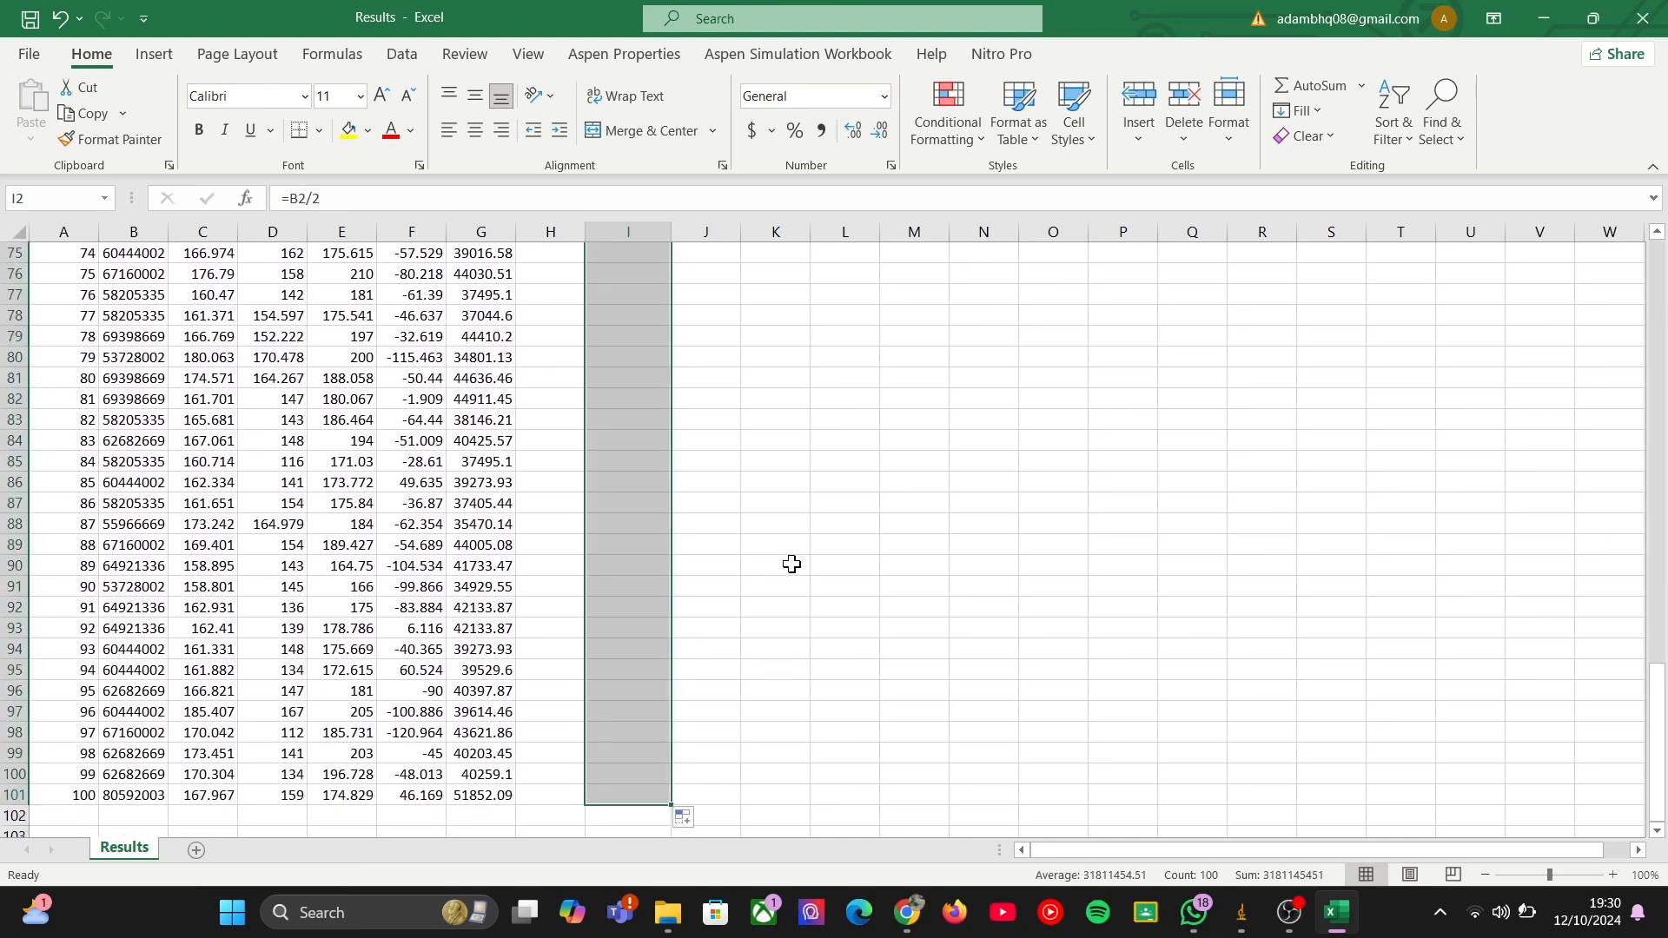
scroll(794, 561, "up", 16)
scroll(794, 561, "up", 9)
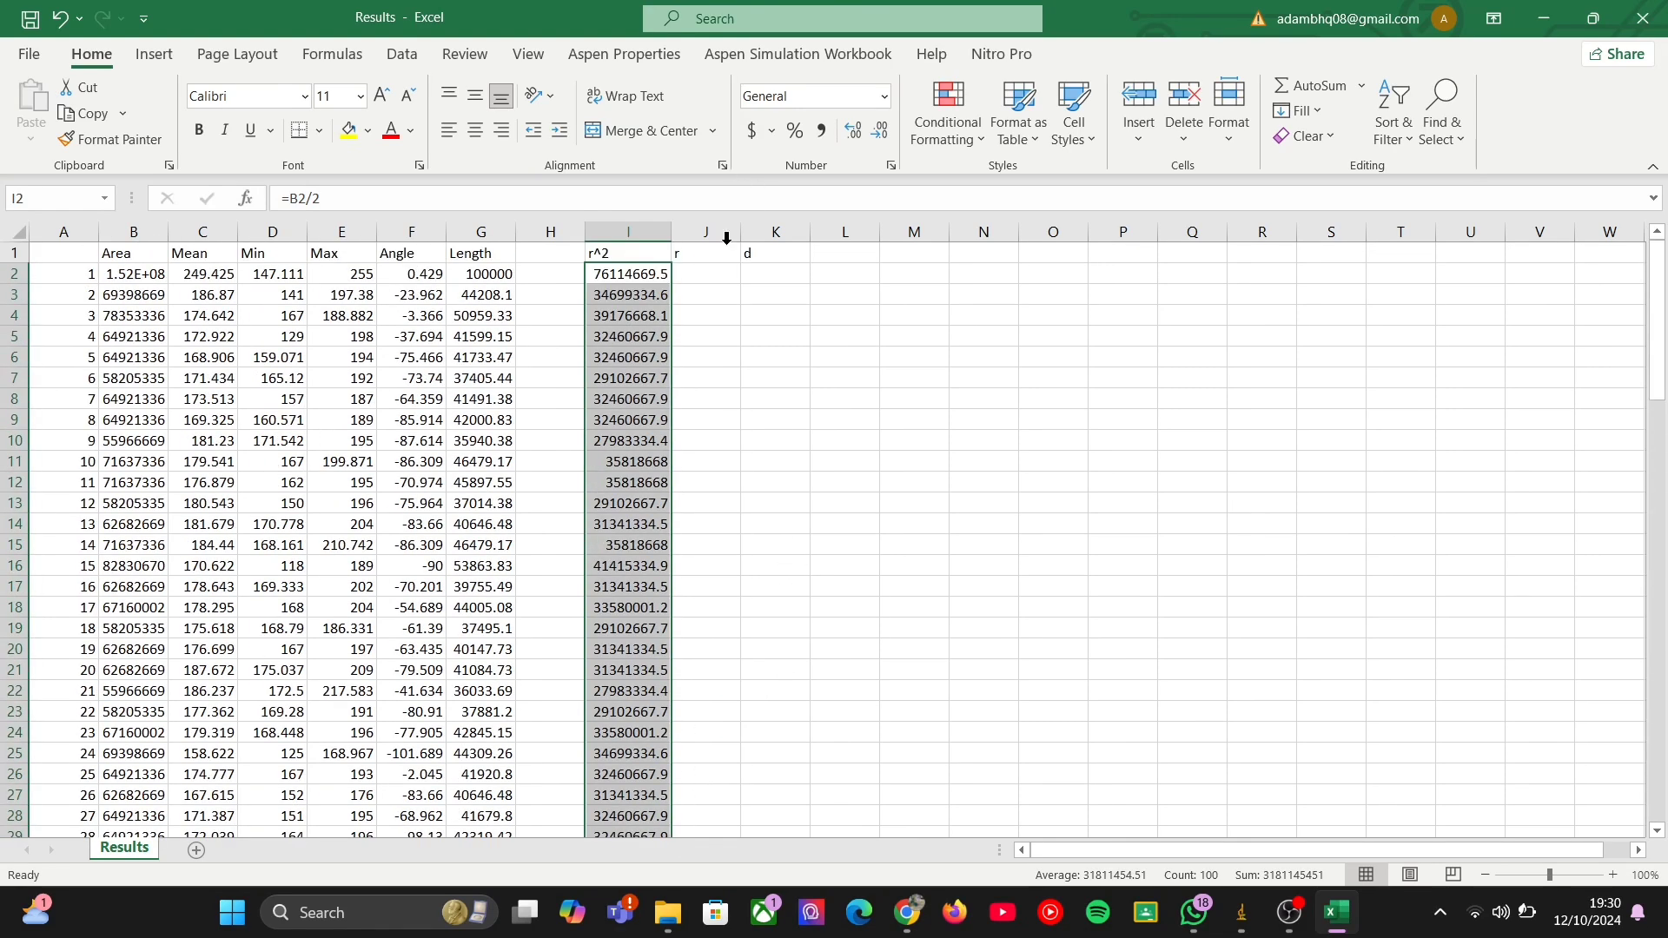
Calculate the radius in J2 with the formula =SQRT(I2).
left_click(710, 278)
type("=")
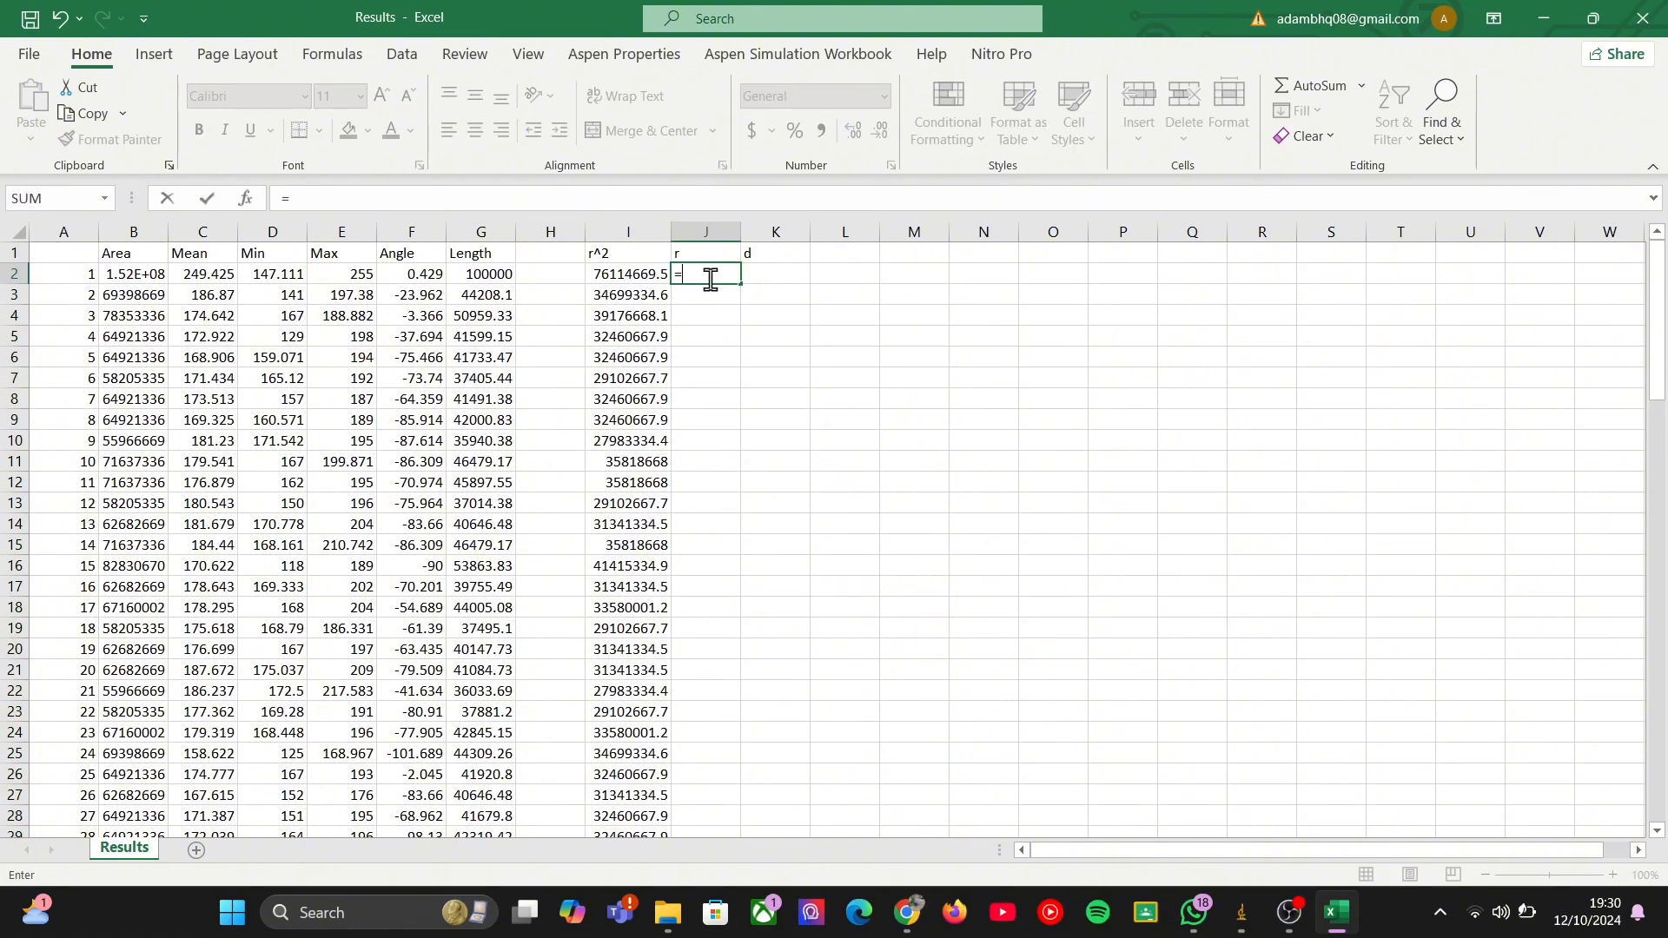
key("Left")
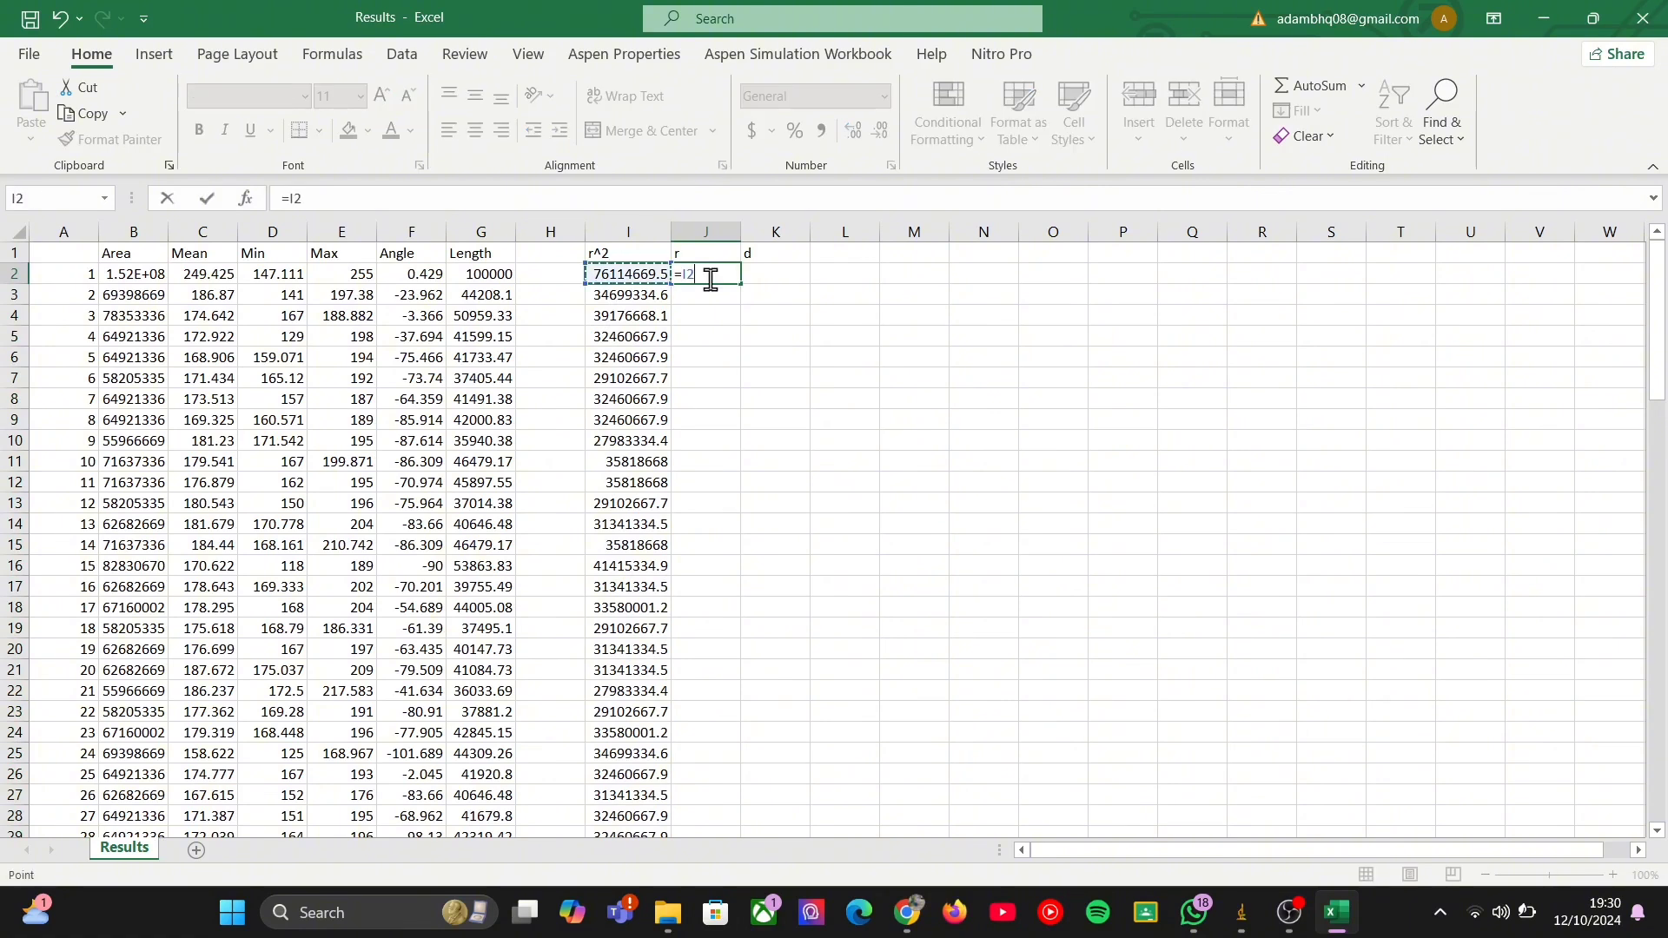
key("Right")
key("BackSpace")
key("BackSpace")
key("BackSpace")
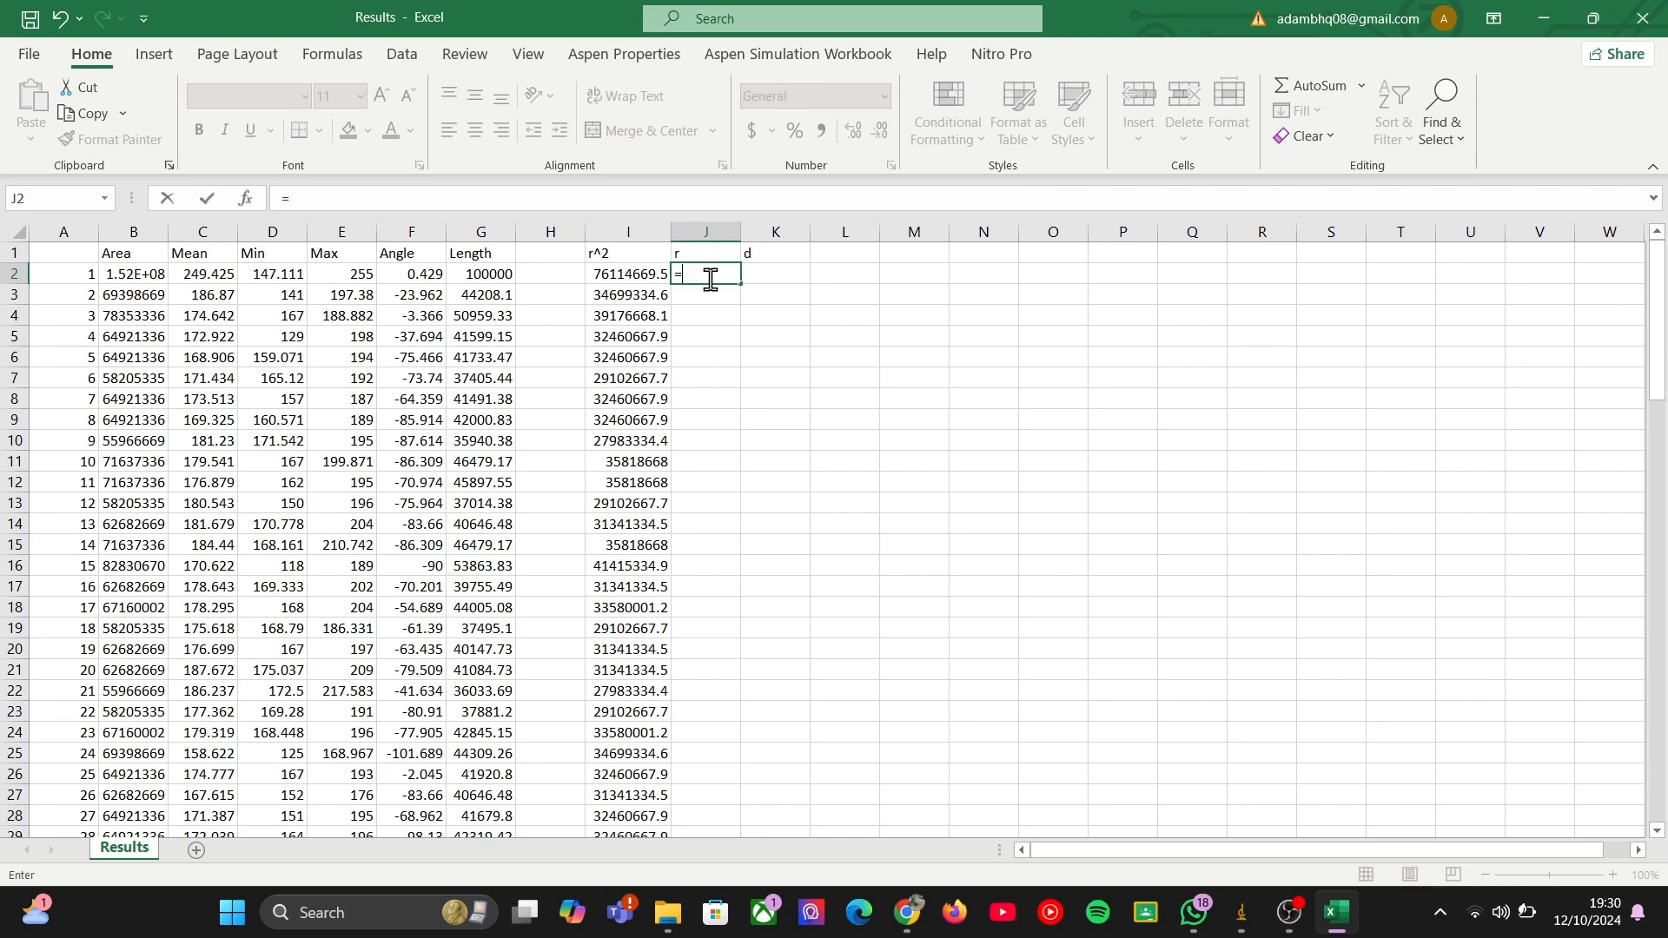
type("sq")
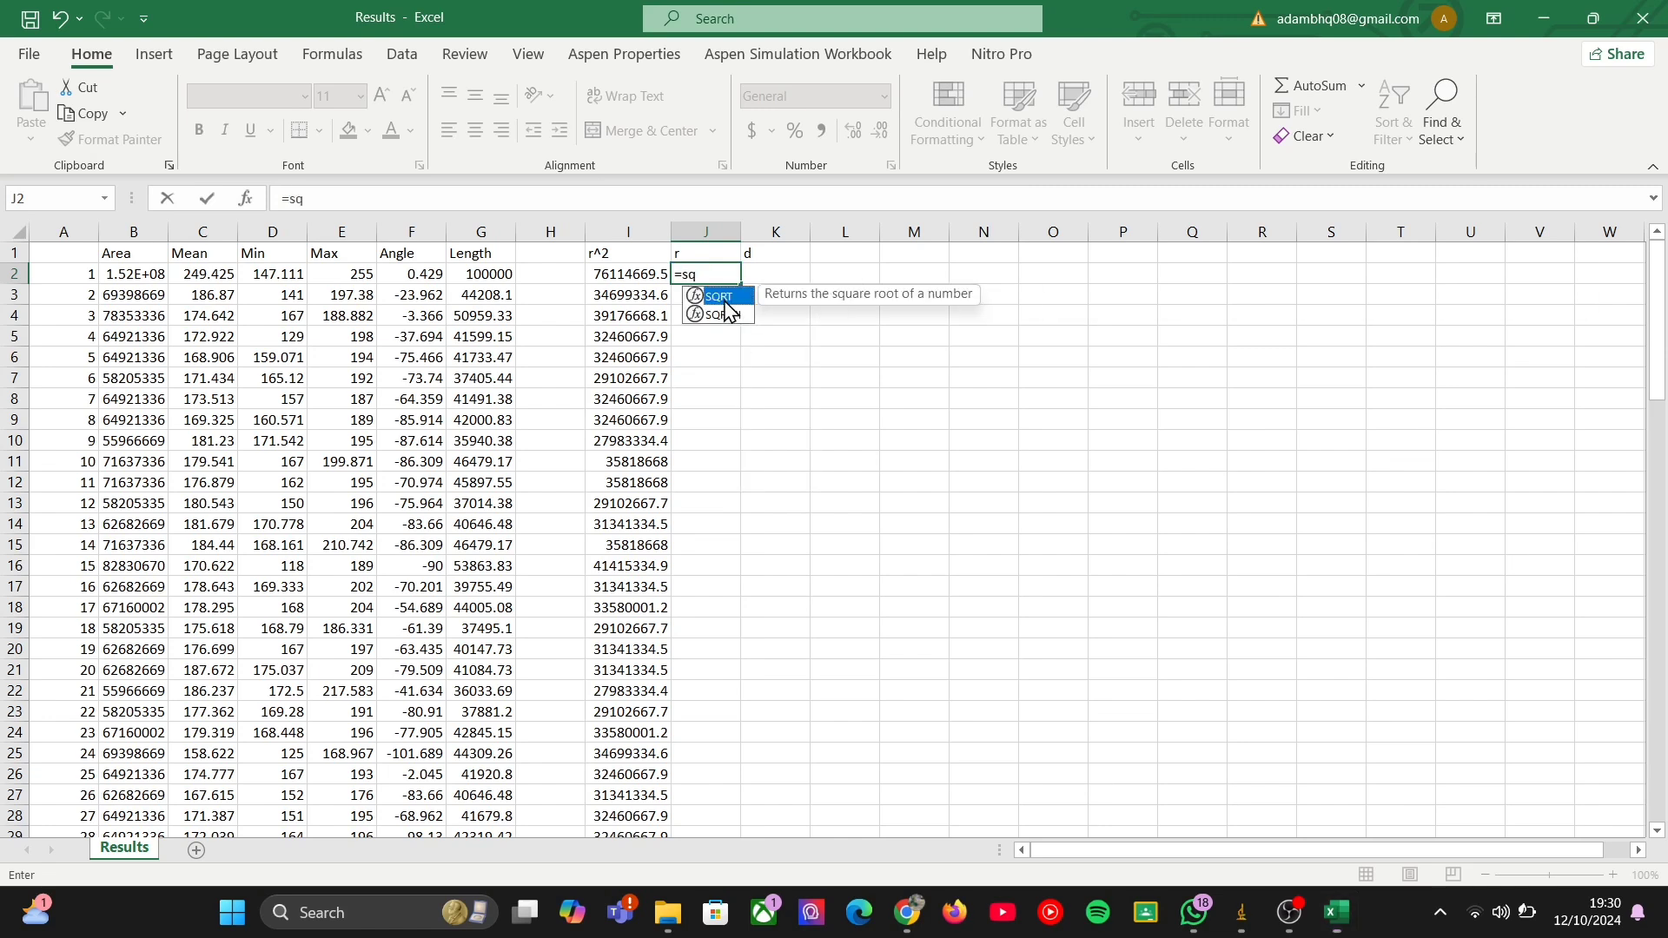
type("rt")
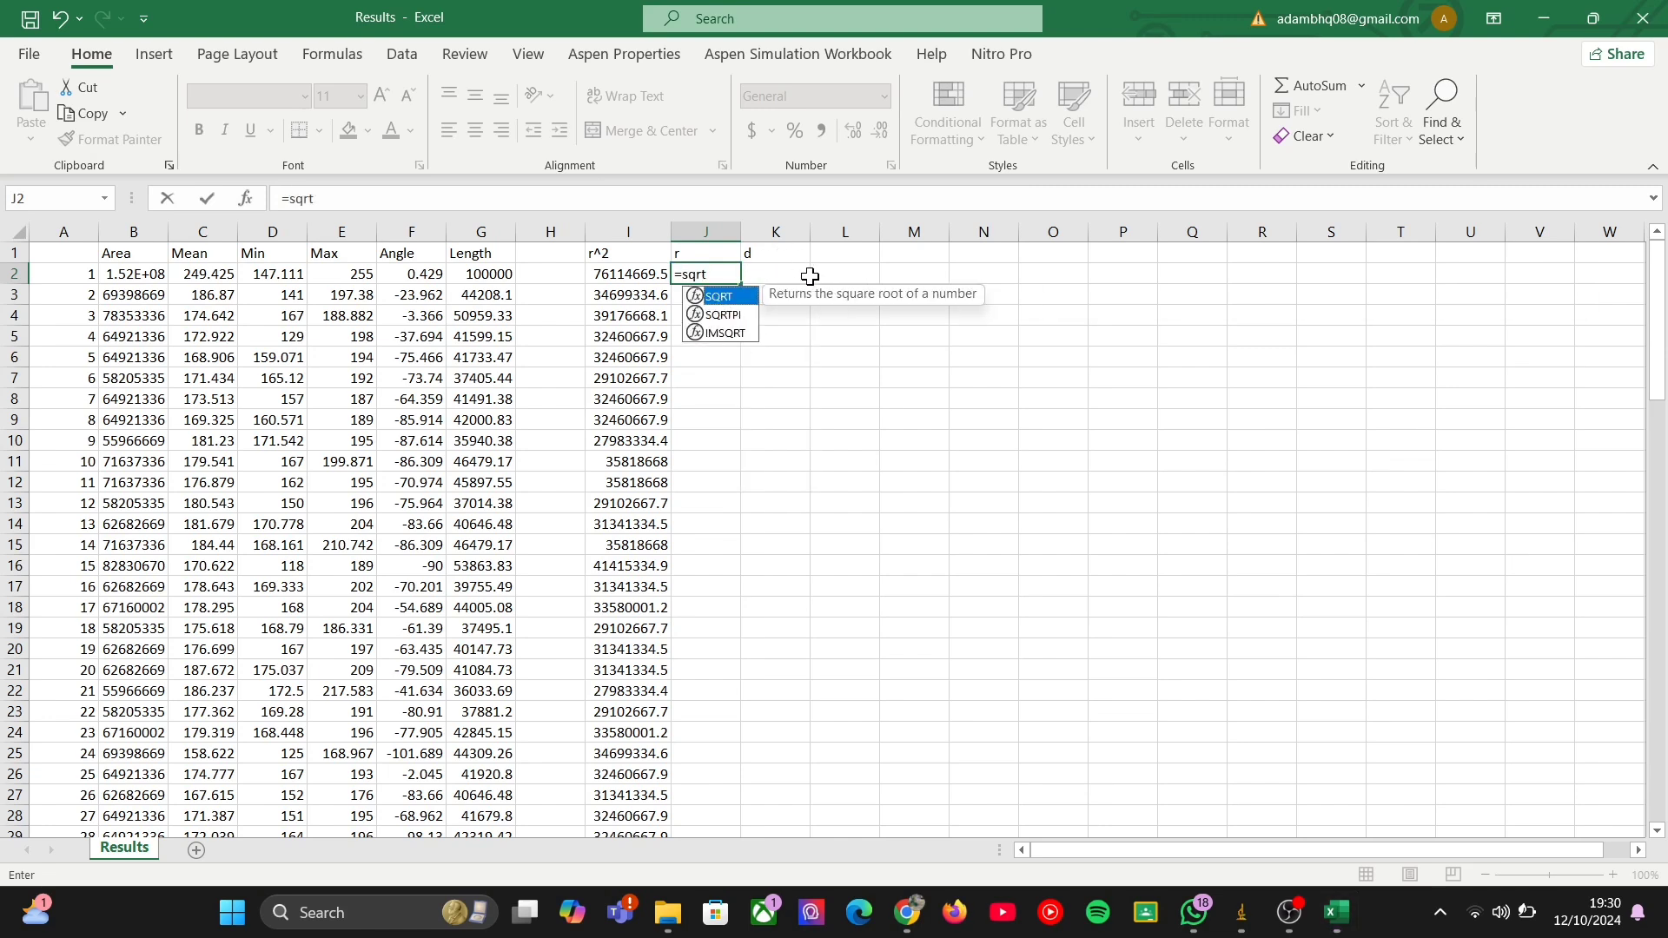
key("Left")
key("Right")
left_click(687, 208)
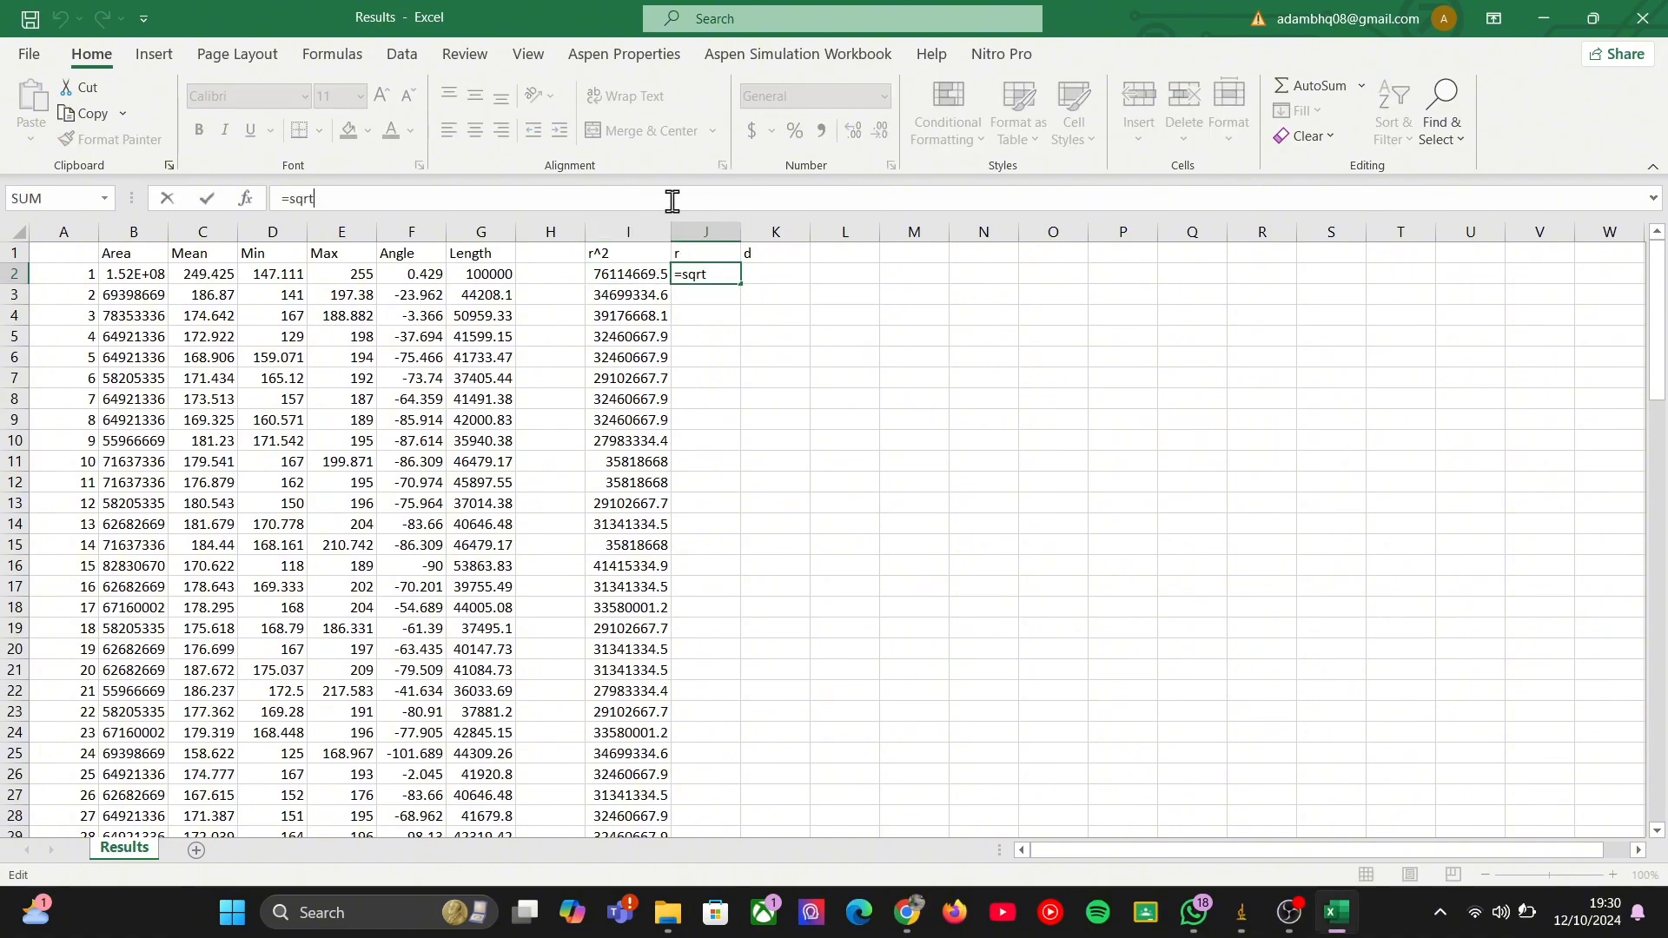
left_click(727, 274)
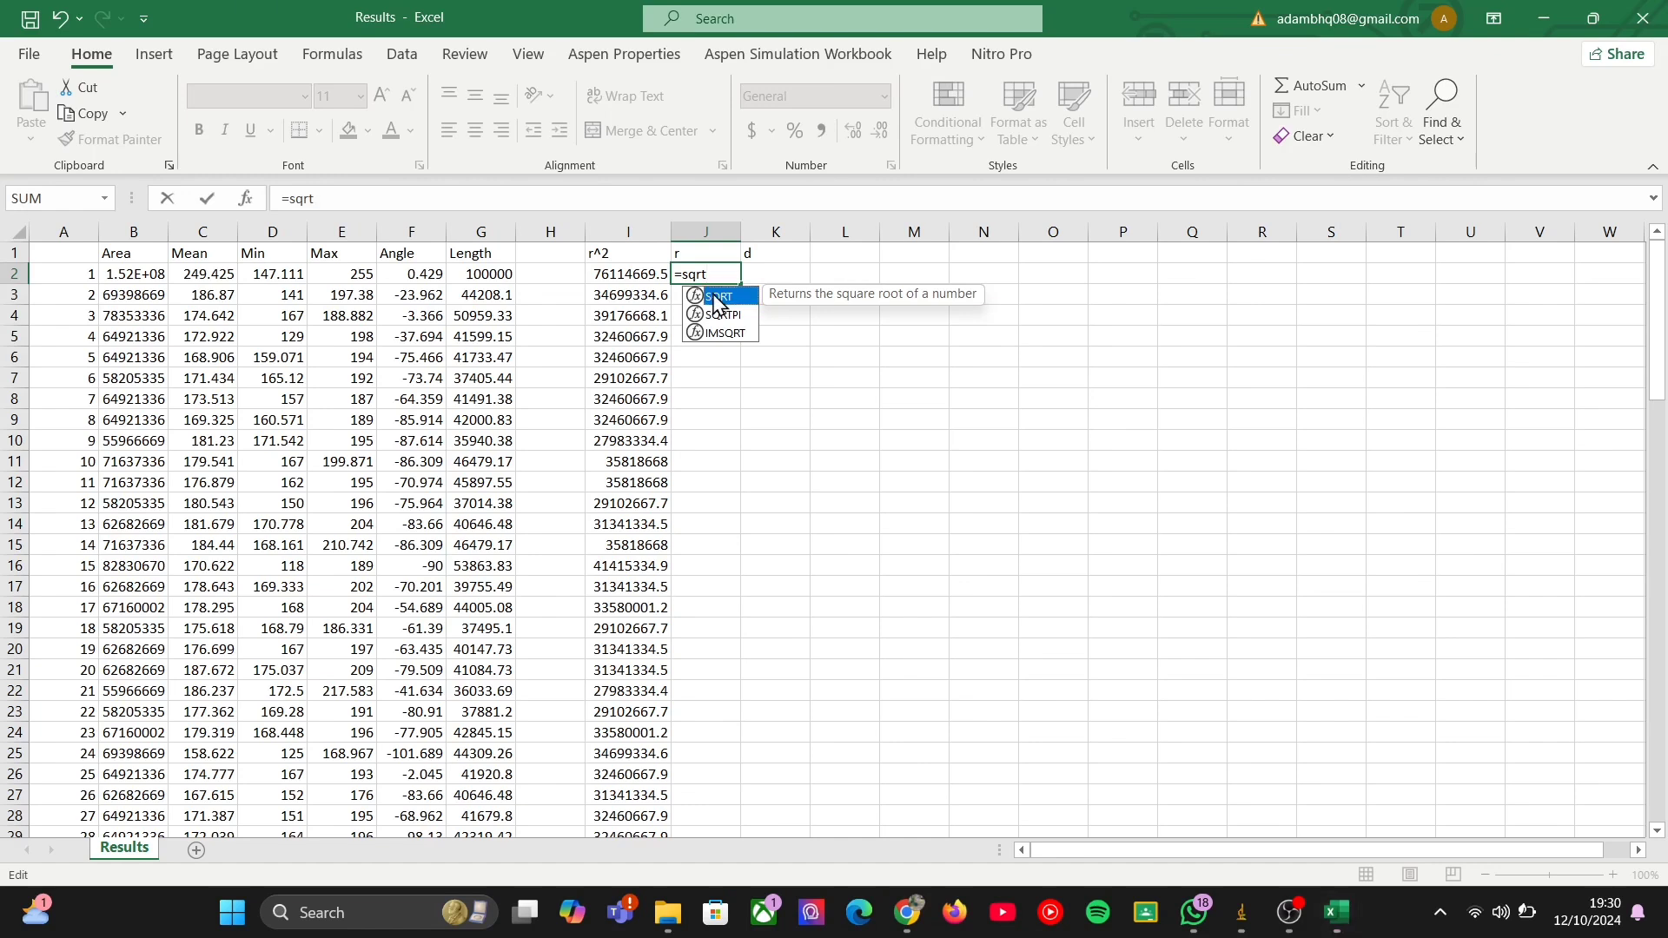
type("(")
key("Left")
key("Left")
key("Right")
key("Right")
key("Right")
key("Right")
key("Right")
key("Right")
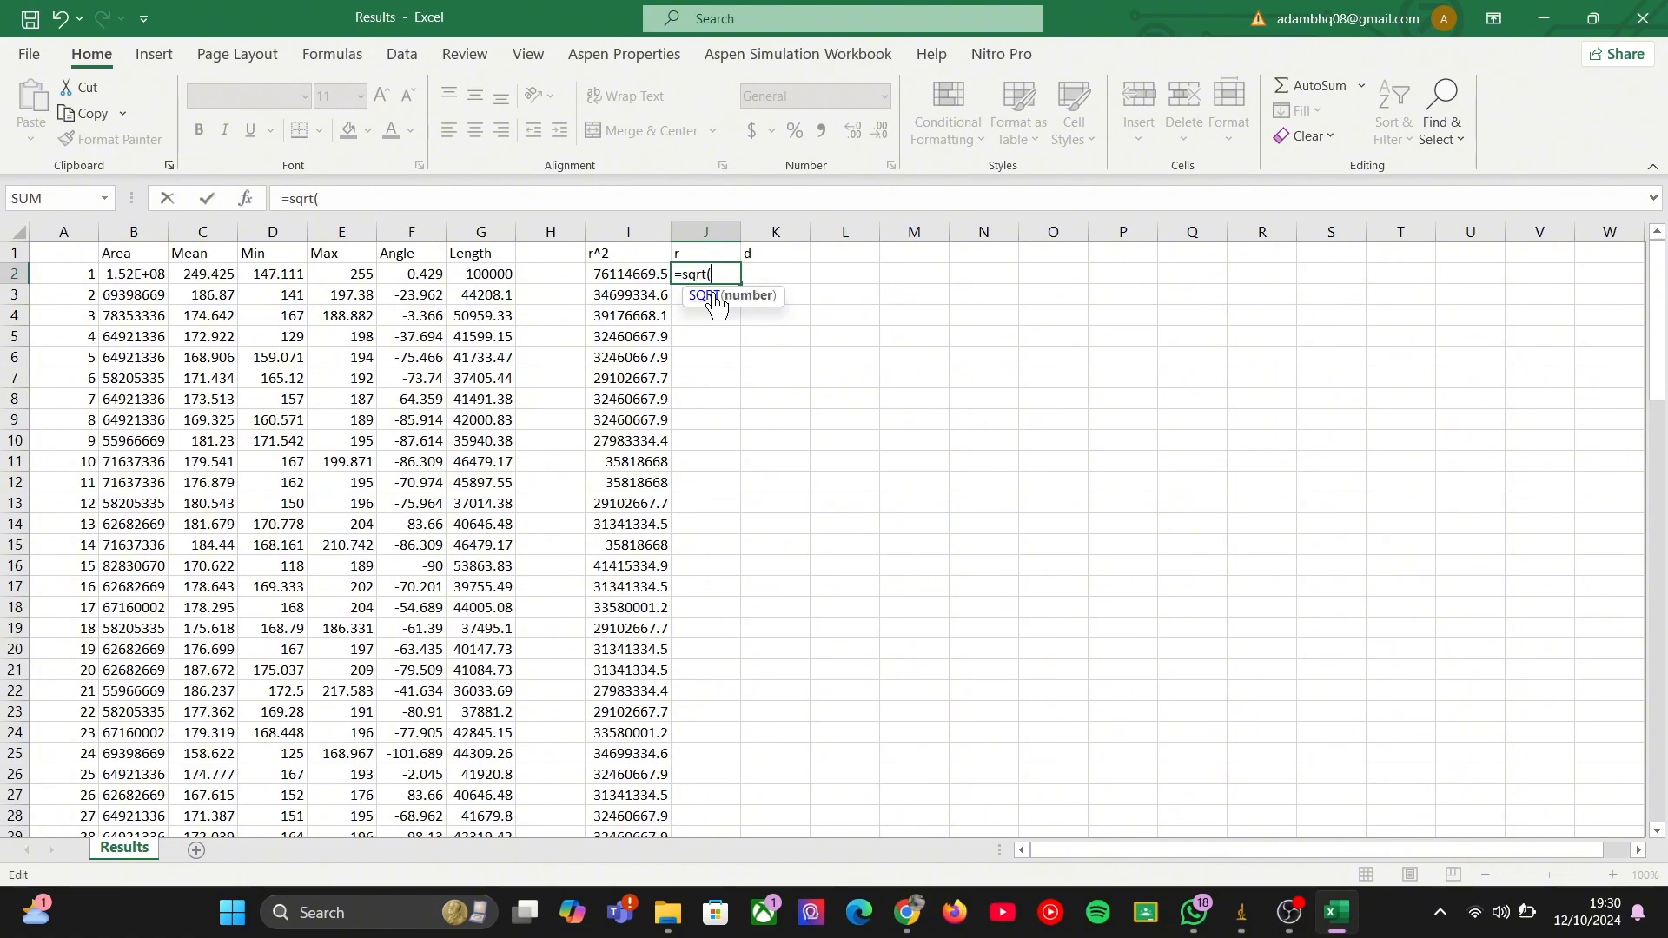
left_click(625, 275)
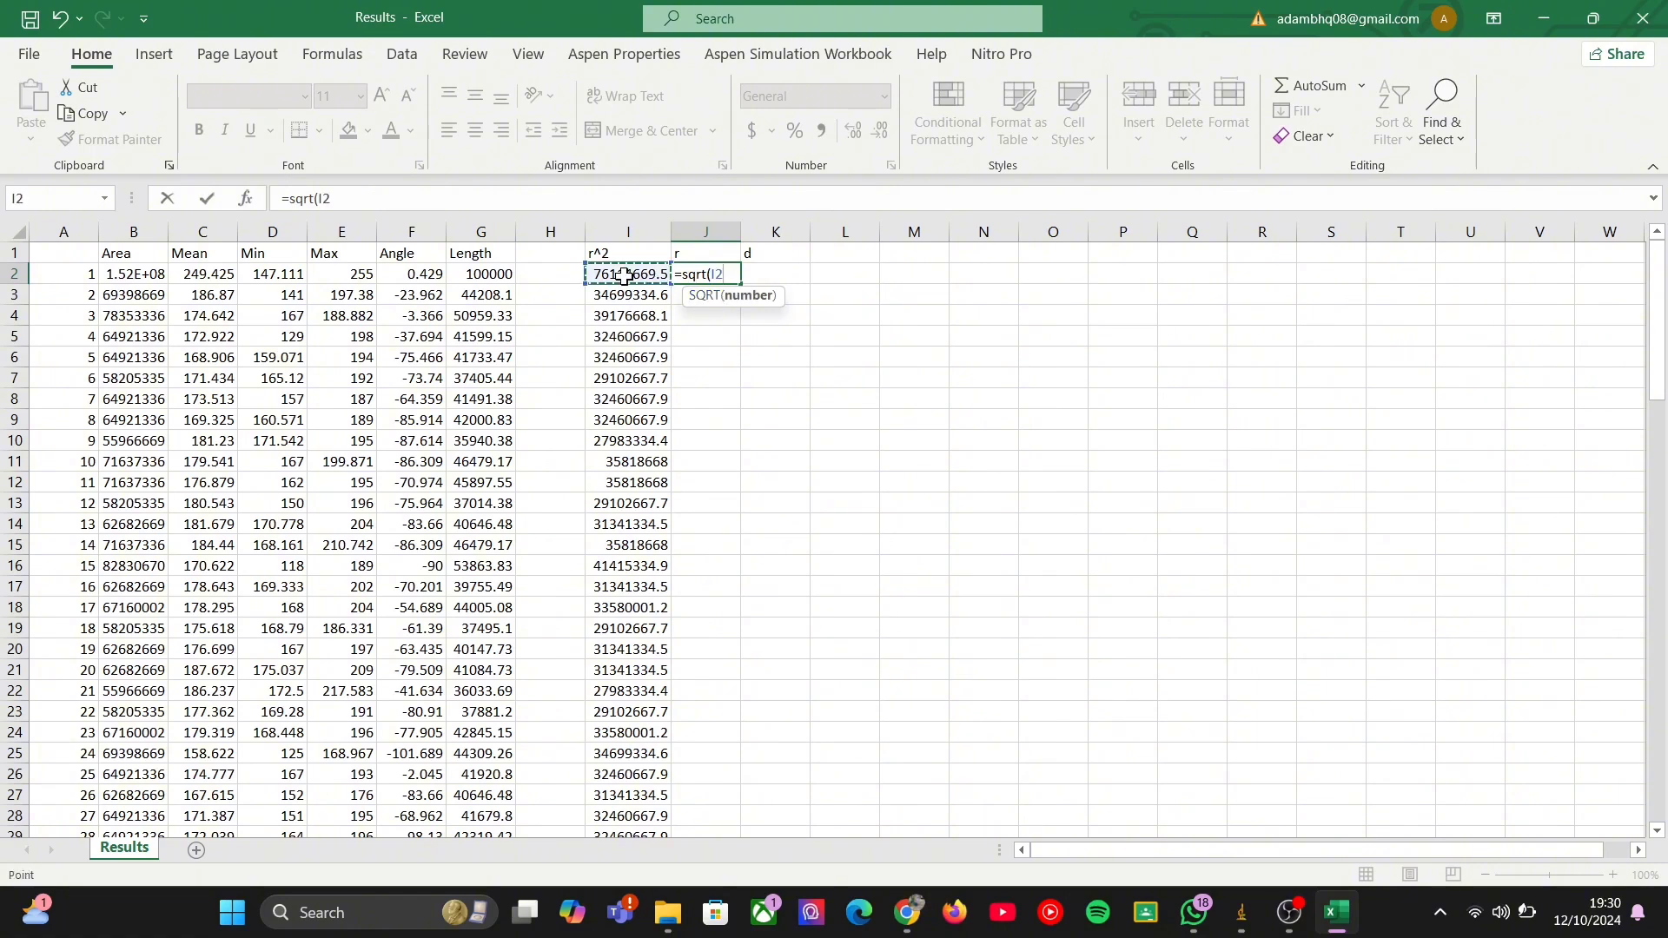
type(")")
key("Return")
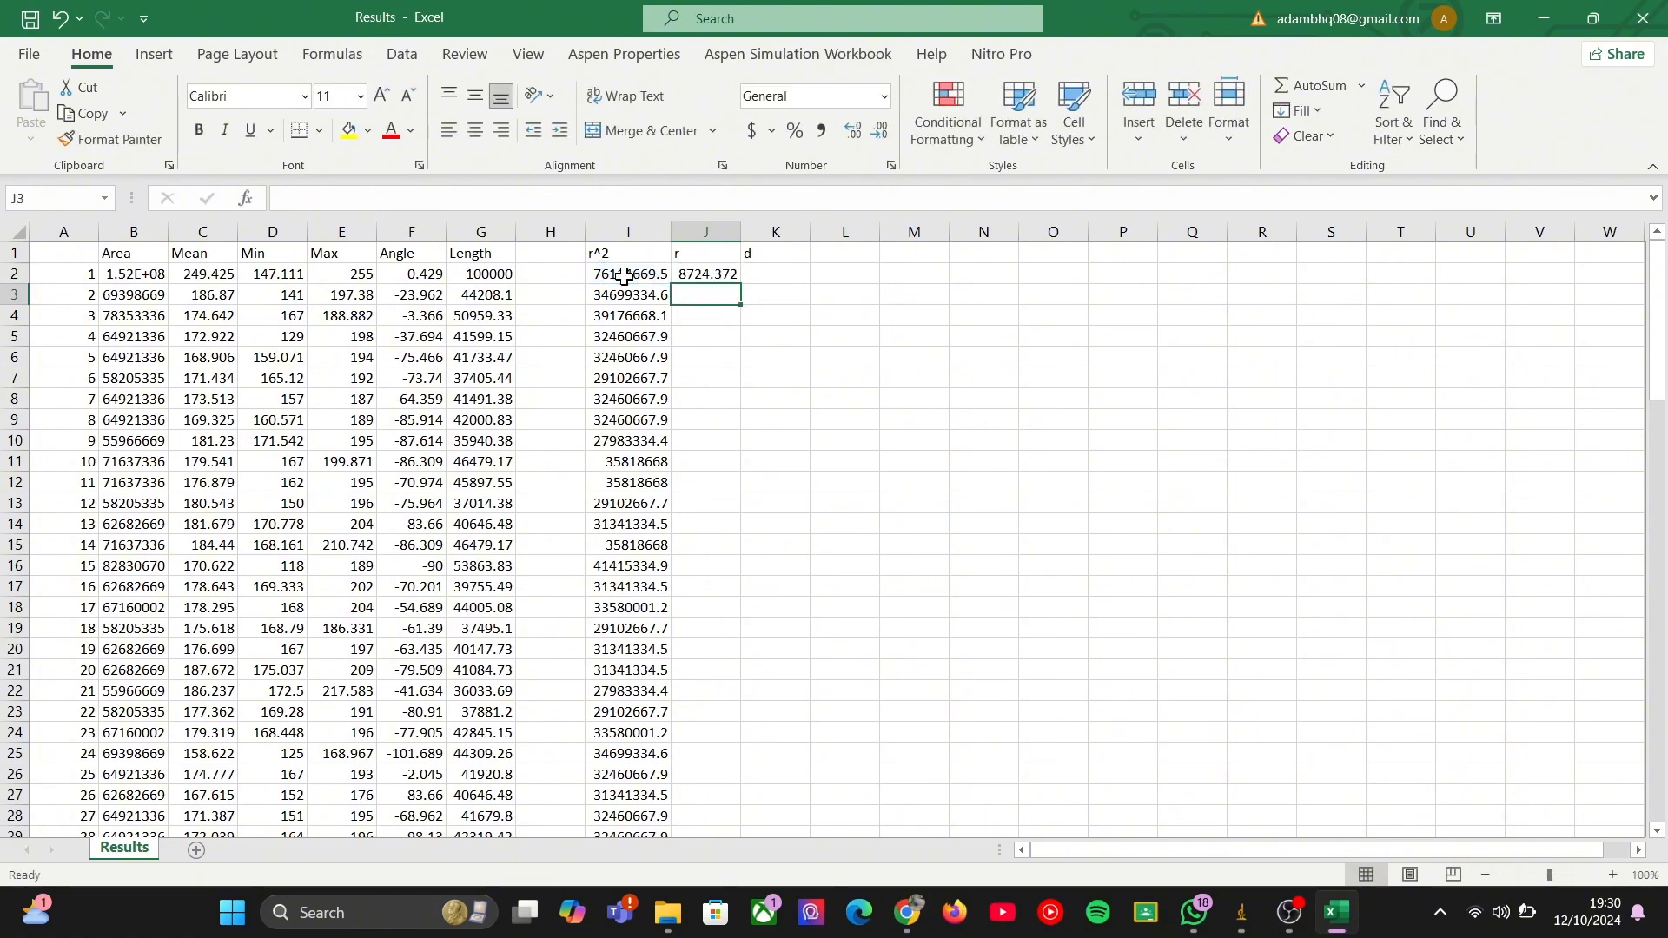
Fill the radius formula from J2 down to row 101.
left_click(713, 276)
left_click_drag(741, 285, 790, 796)
scroll(900, 508, "up", 20)
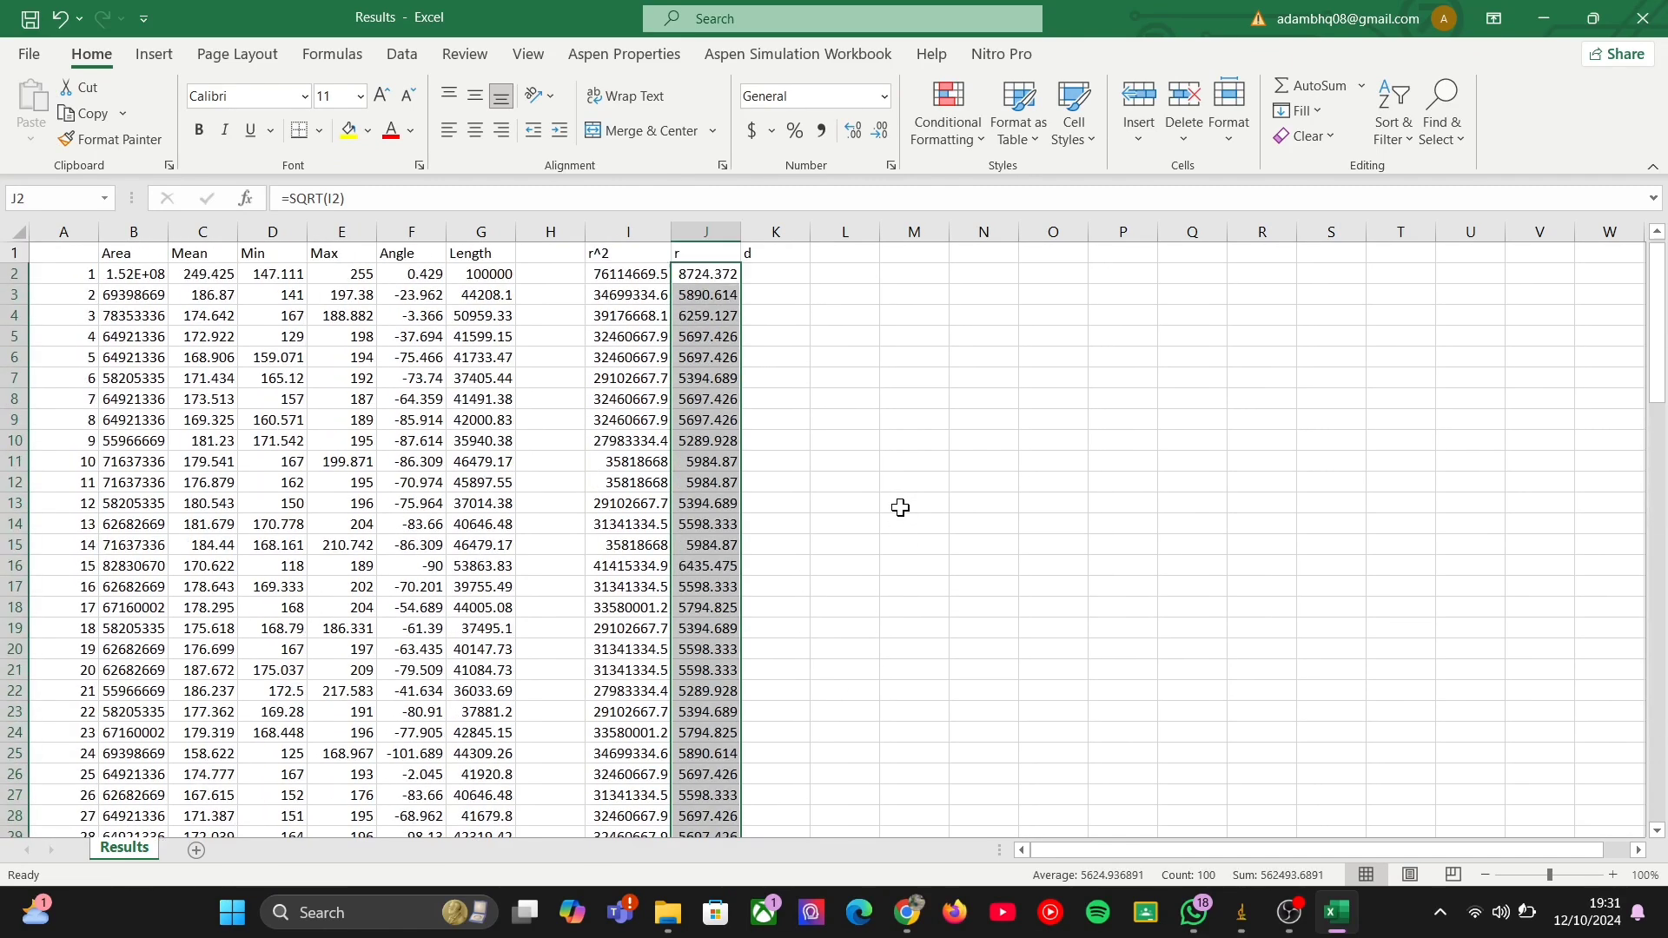
Calculate the diameter in K2 with the formula =J2*2 and fill it down to row 101.
left_click(769, 274)
type("=")
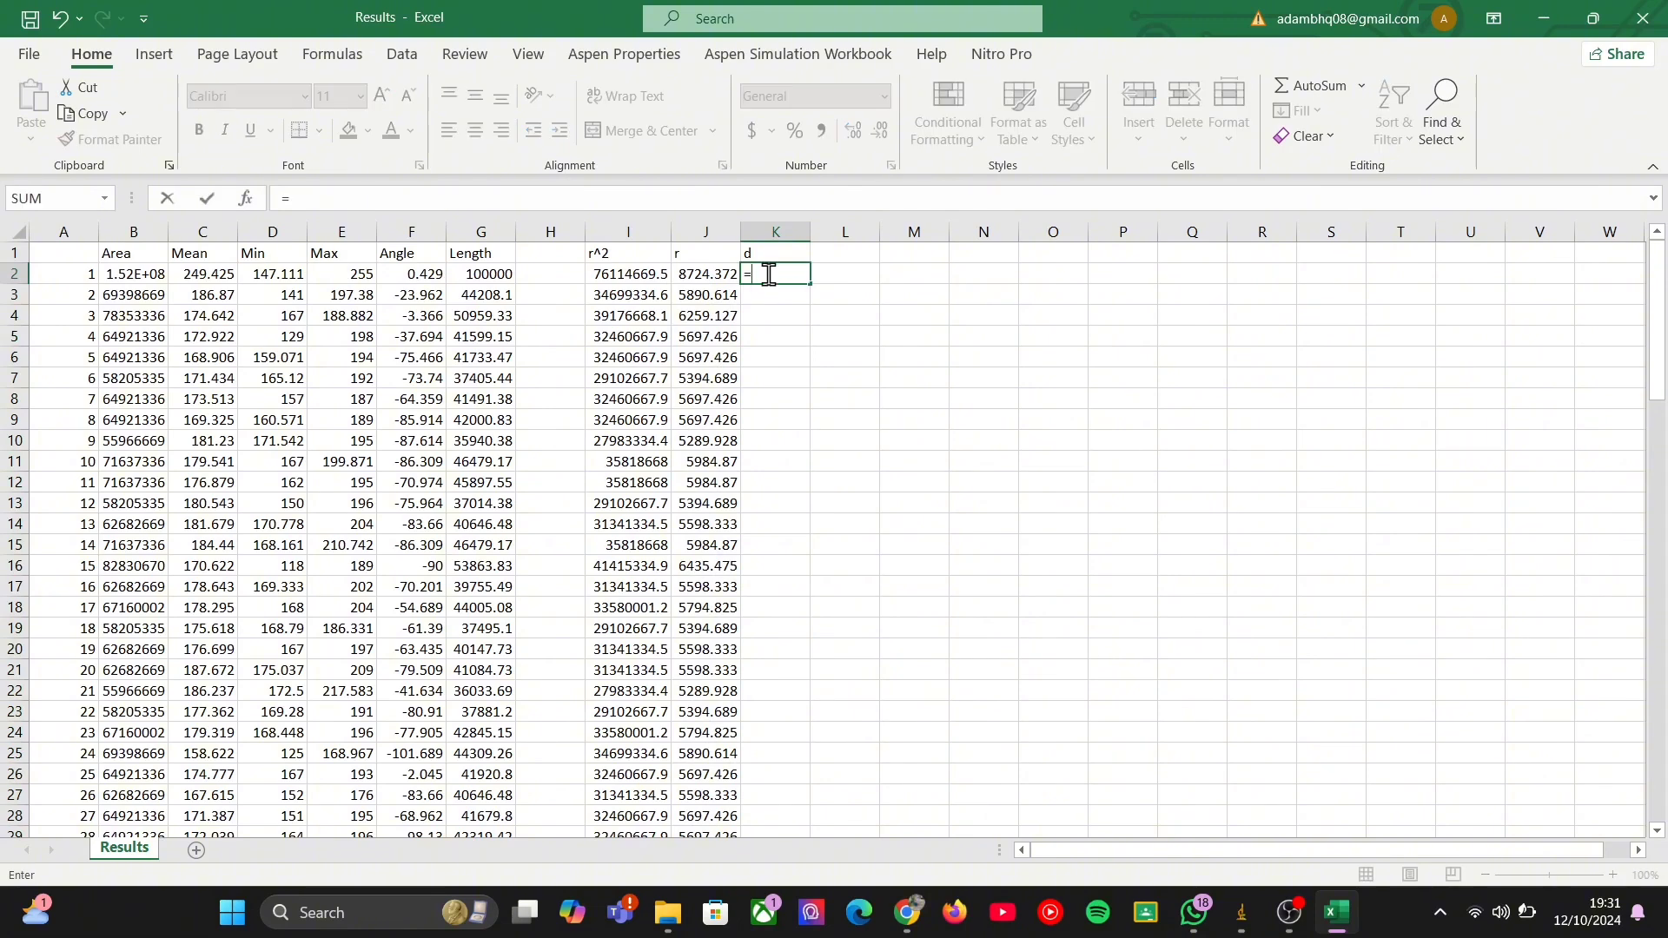
key("Left")
type("*2")
key("Return")
left_click(769, 274)
left_click_drag(810, 285, 818, 798)
scroll(1074, 545, "up", 20)
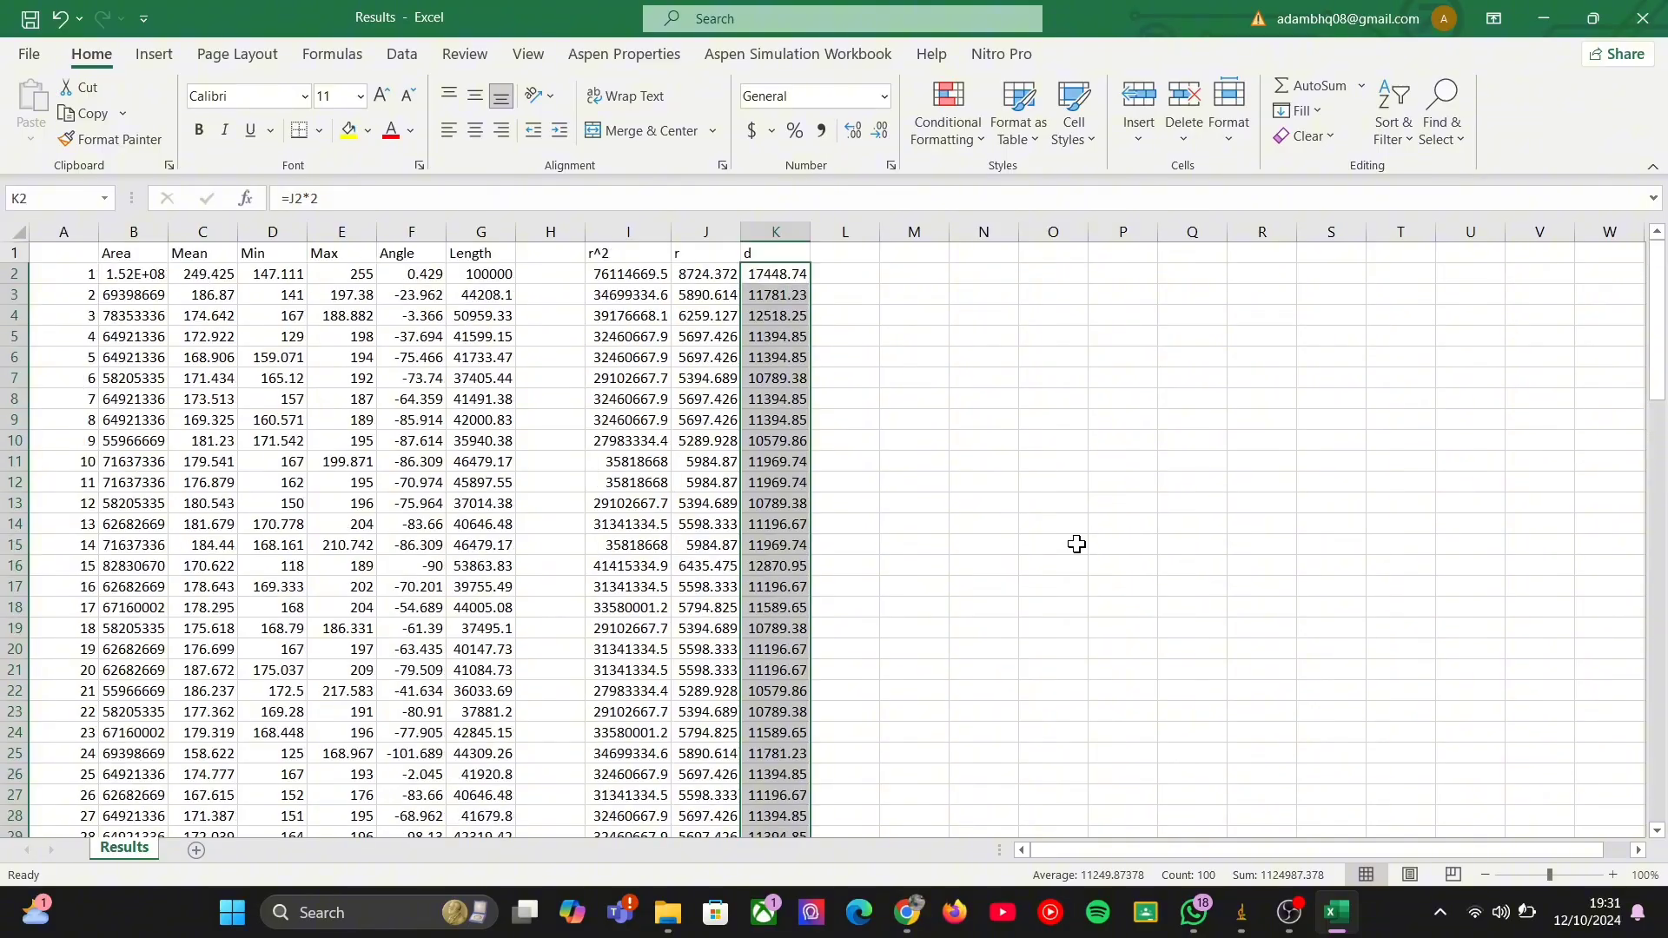
left_click(1027, 419)
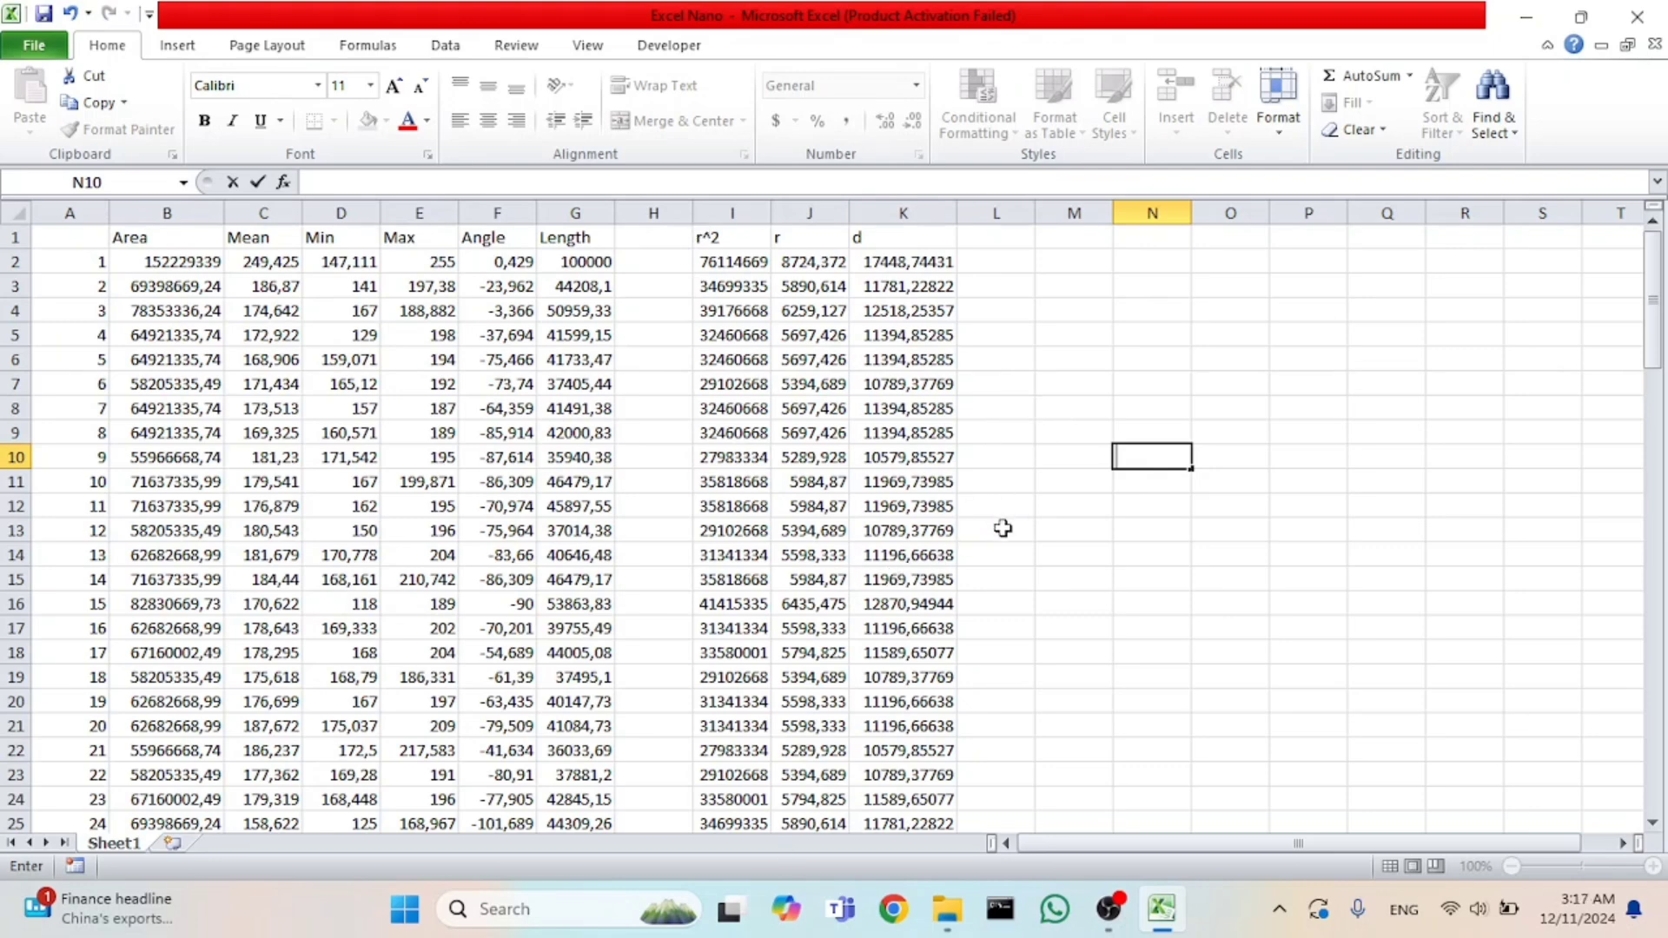
Launch Origin 2018 32Bit and dismiss its license activation dialog.
left_click(571, 910)
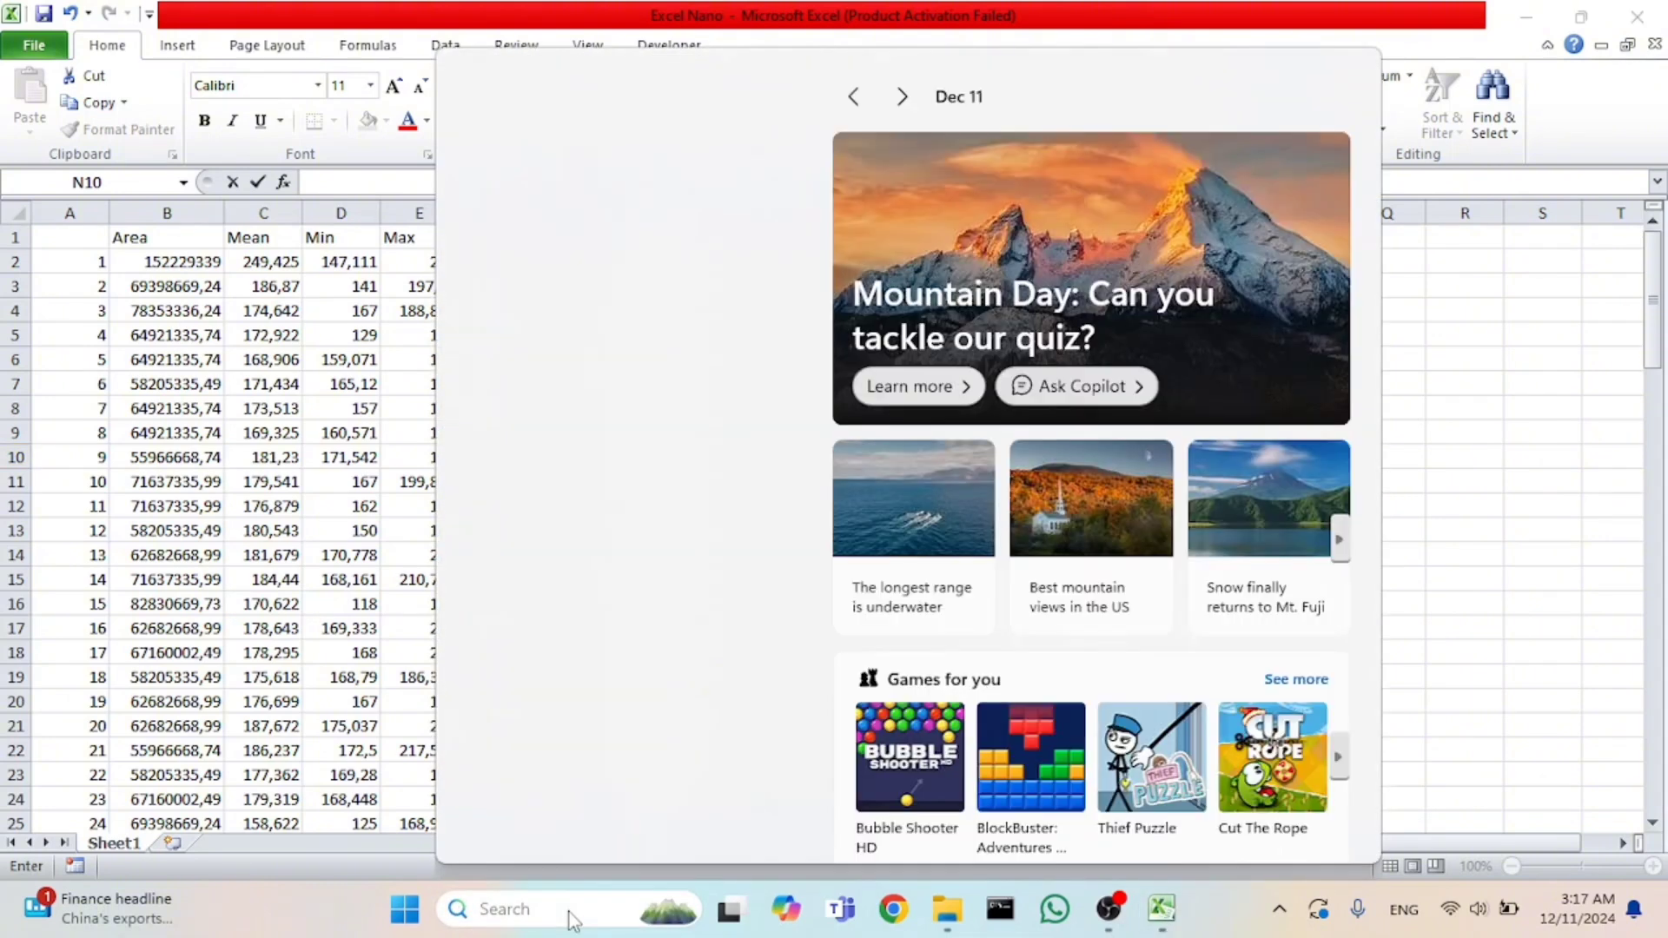
type("o")
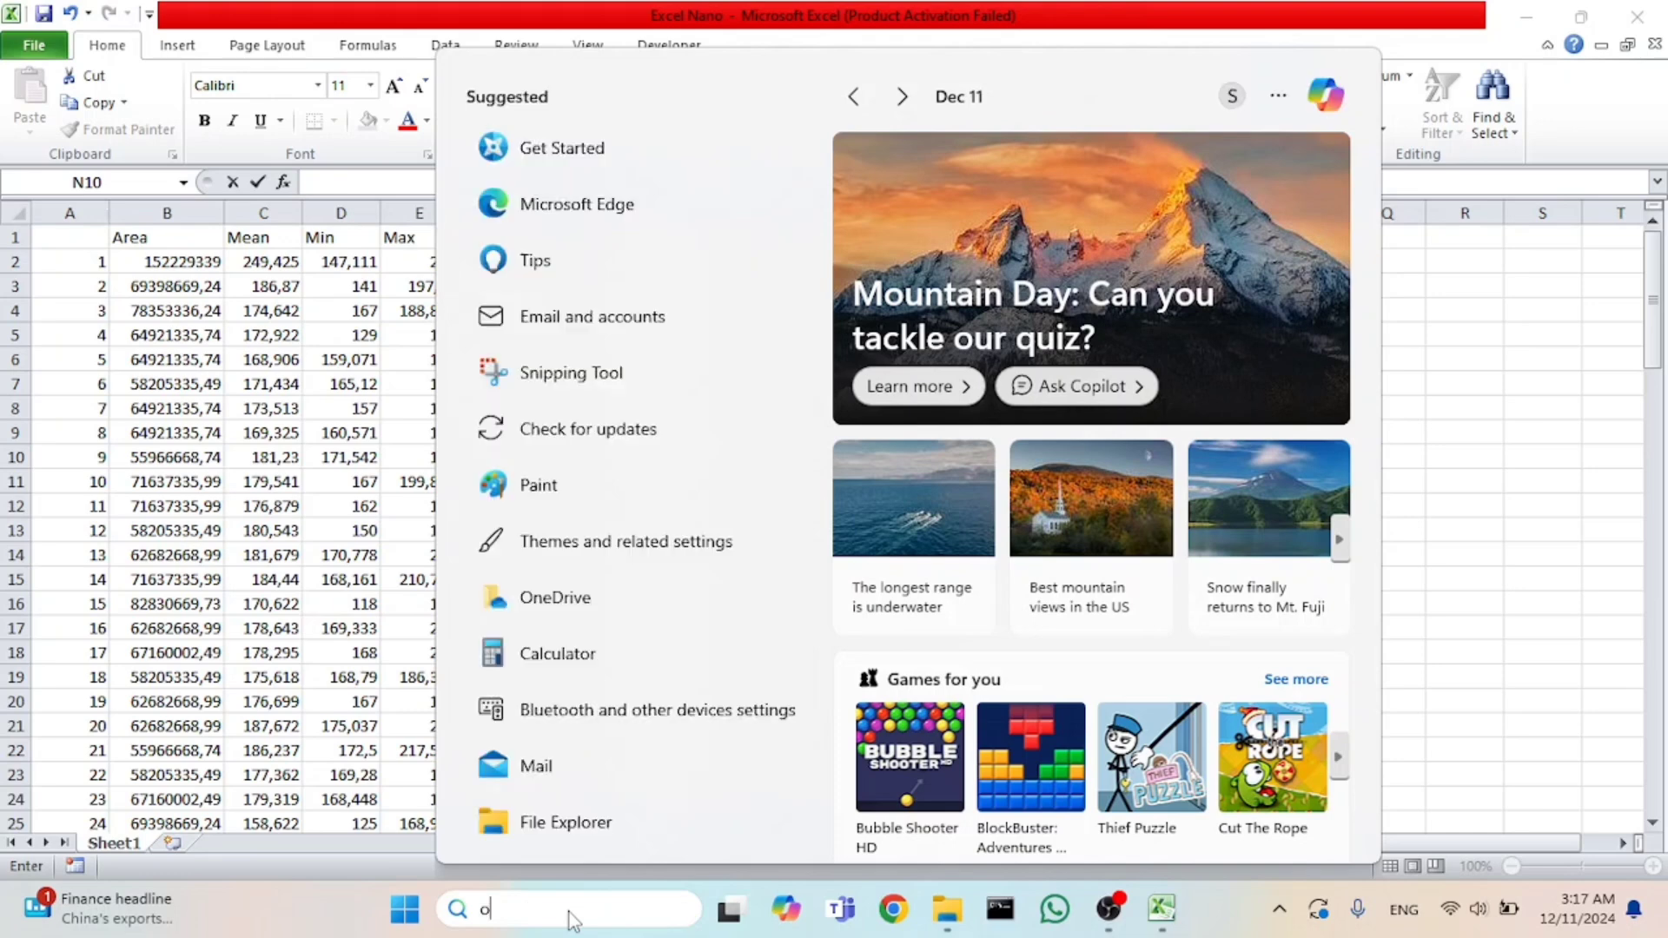
type("ri")
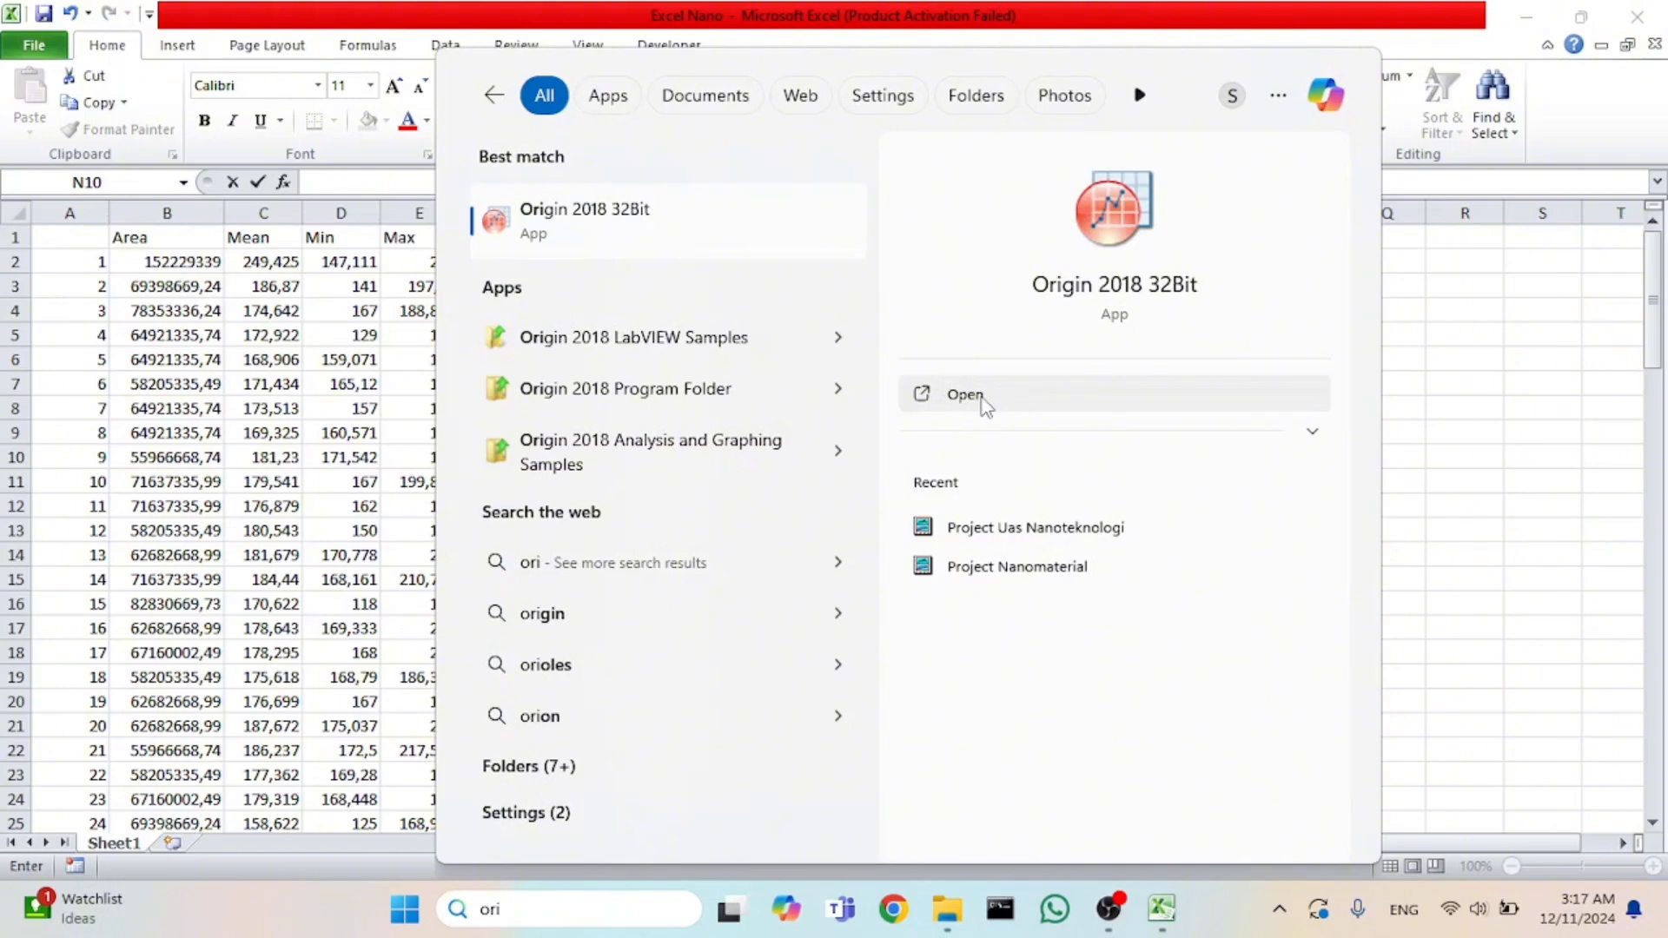
left_click(965, 395)
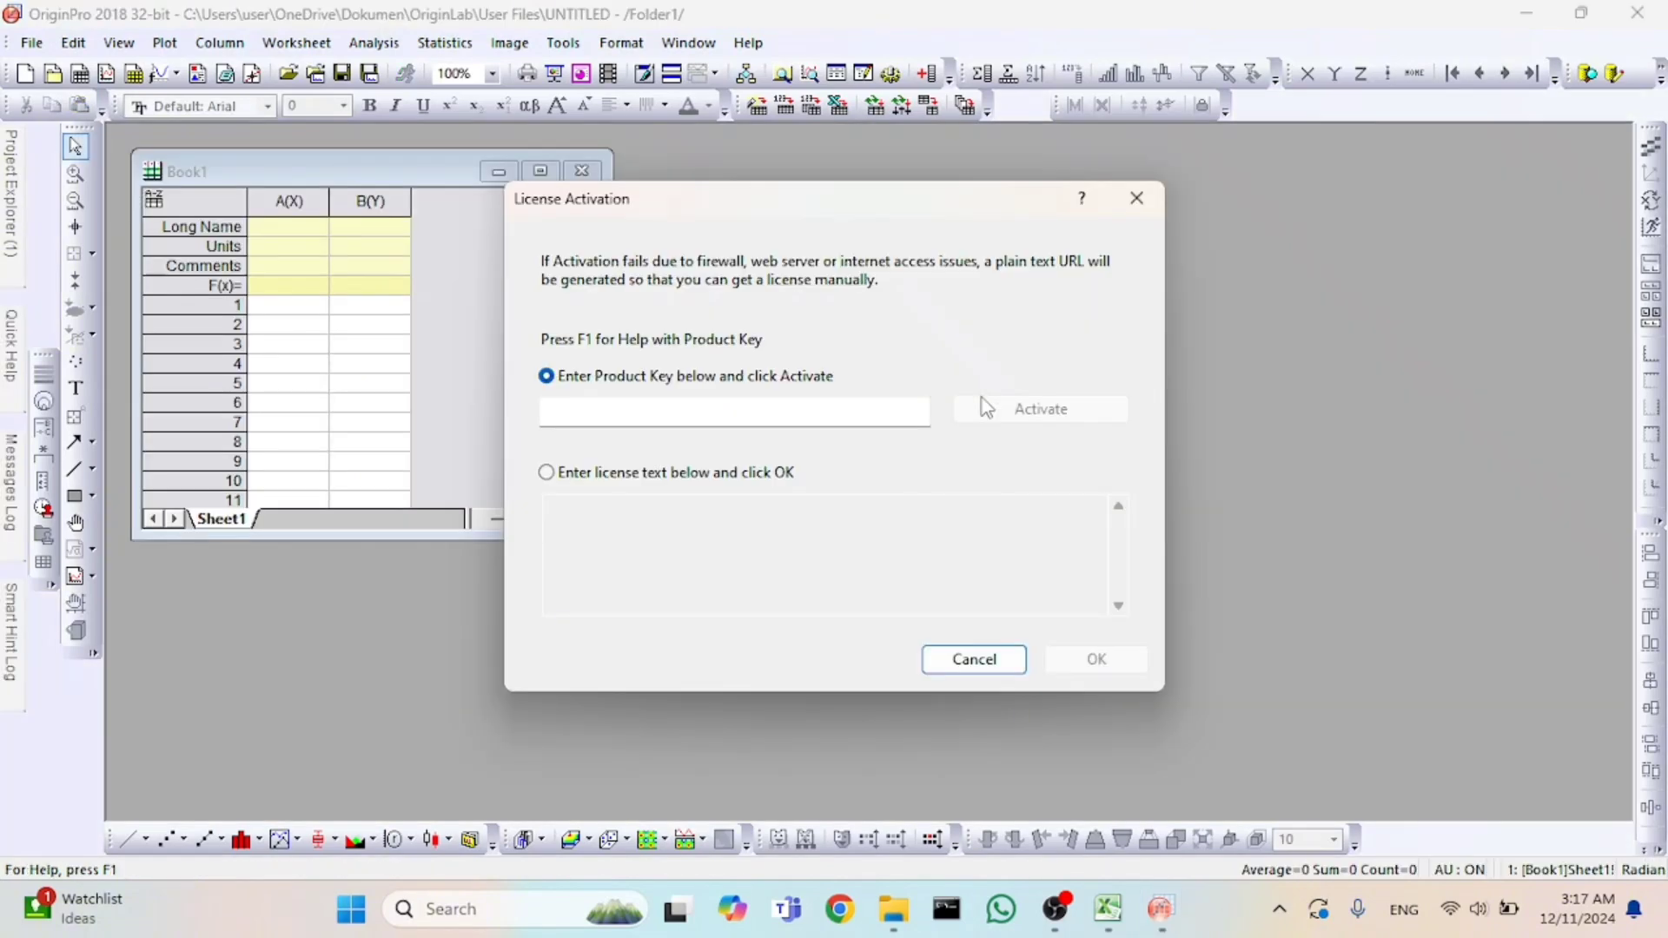
key("Escape")
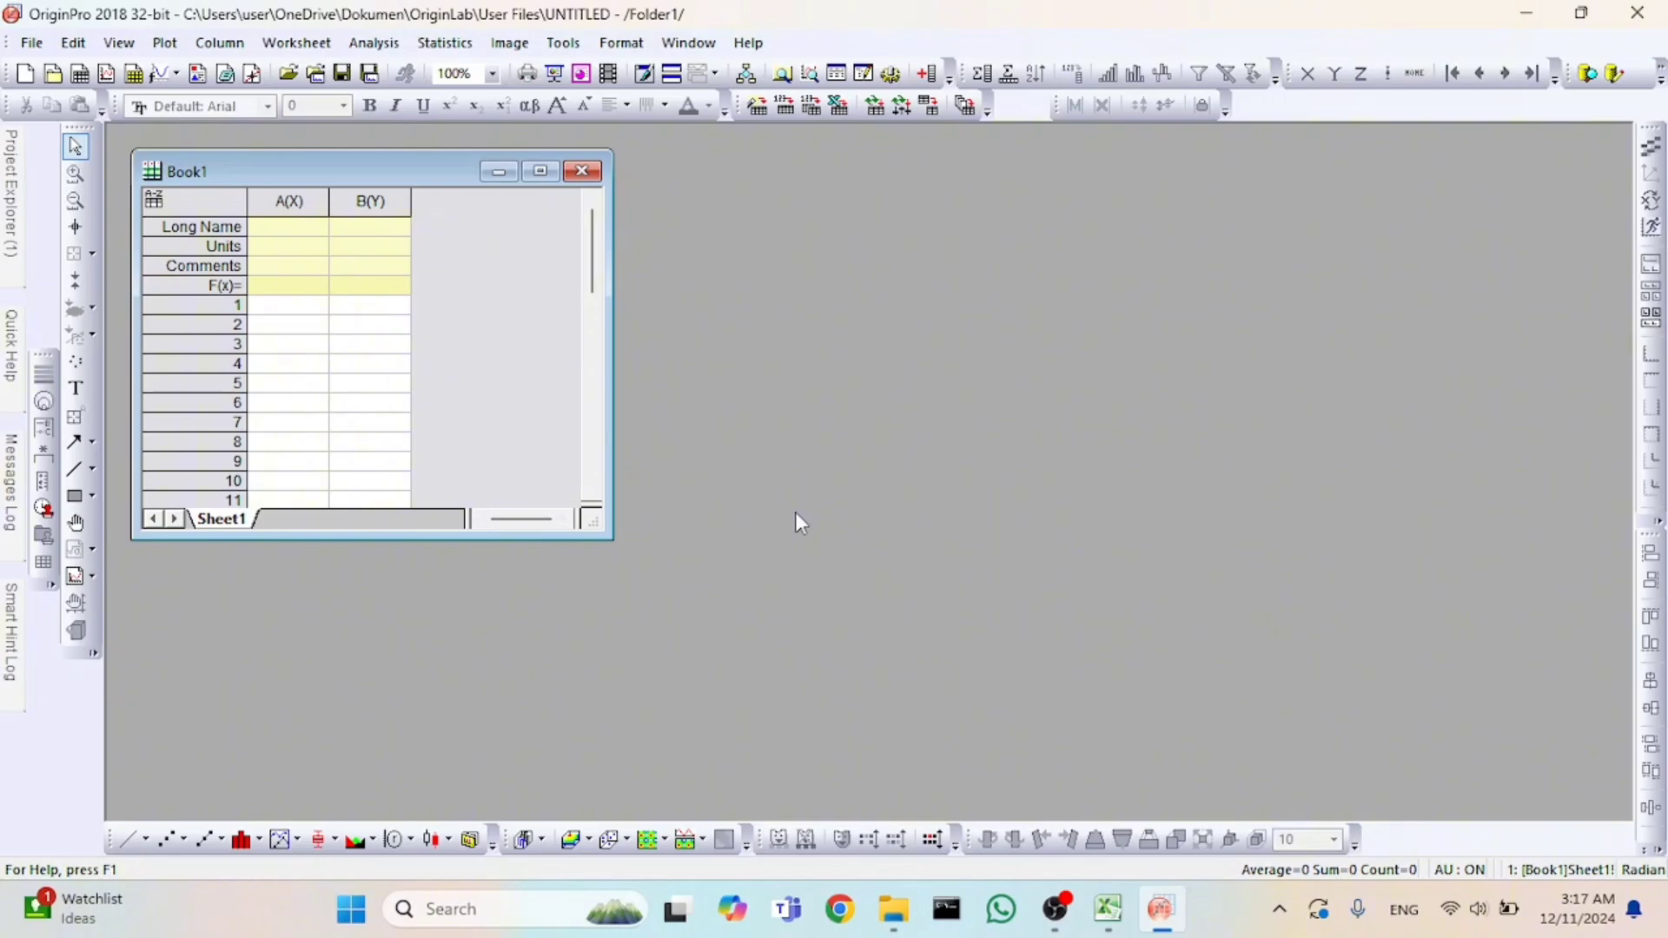
Switch back to Excel and copy the diameter values in K2:K101.
key("alt+Tab")
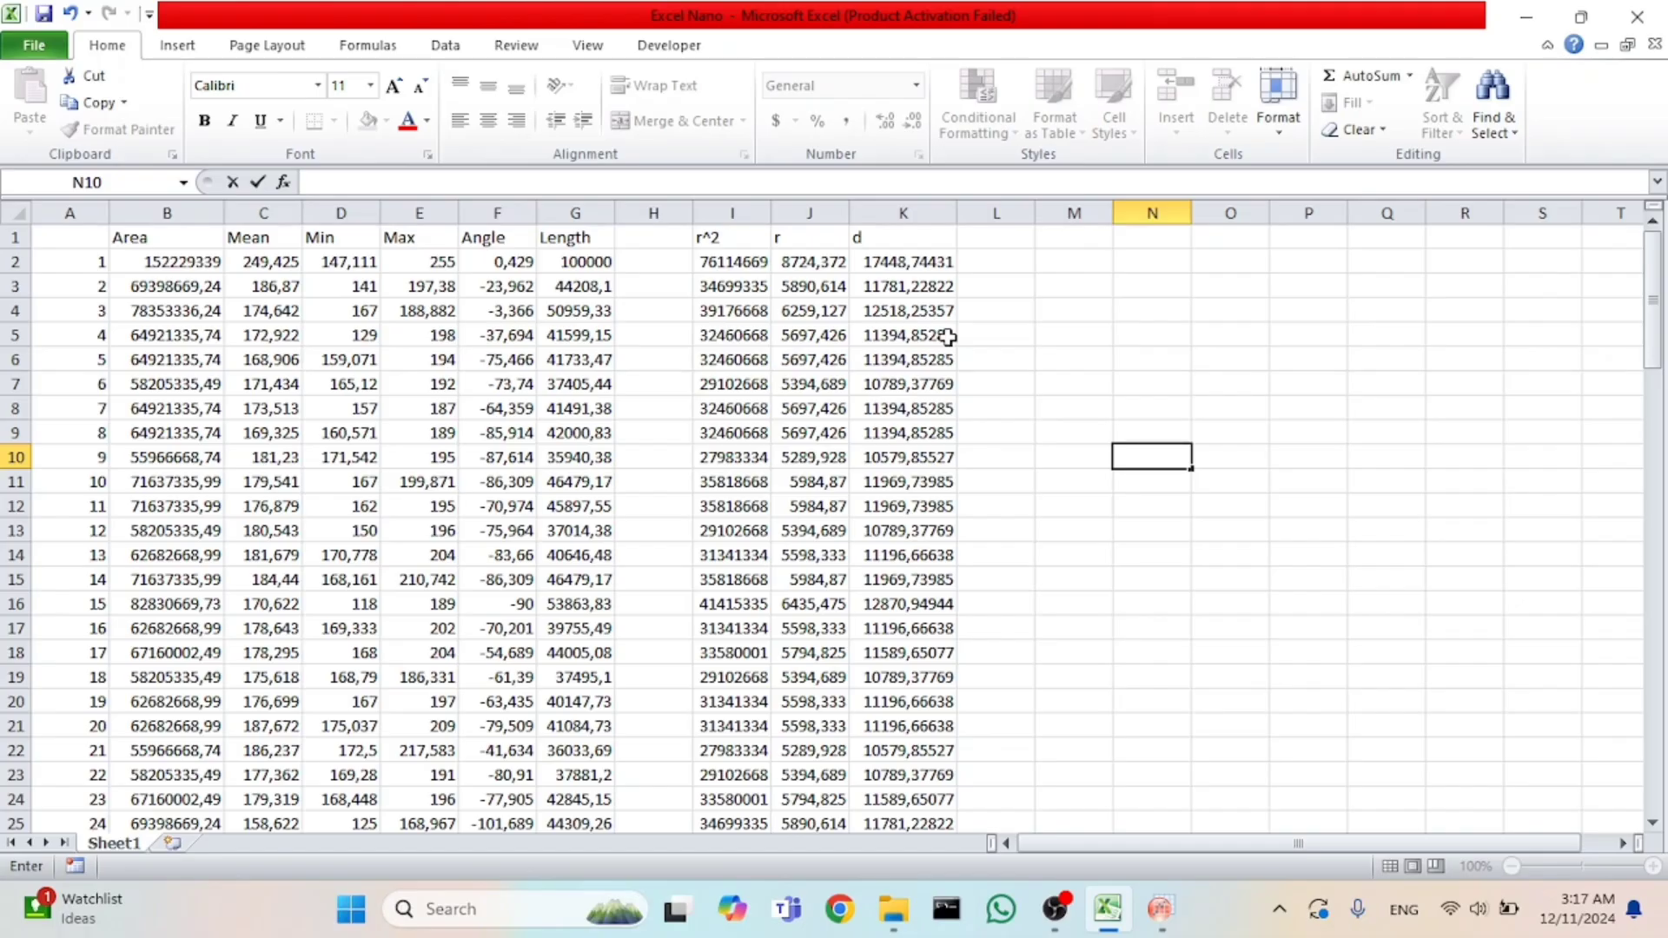
left_click(904, 214)
left_click(906, 266)
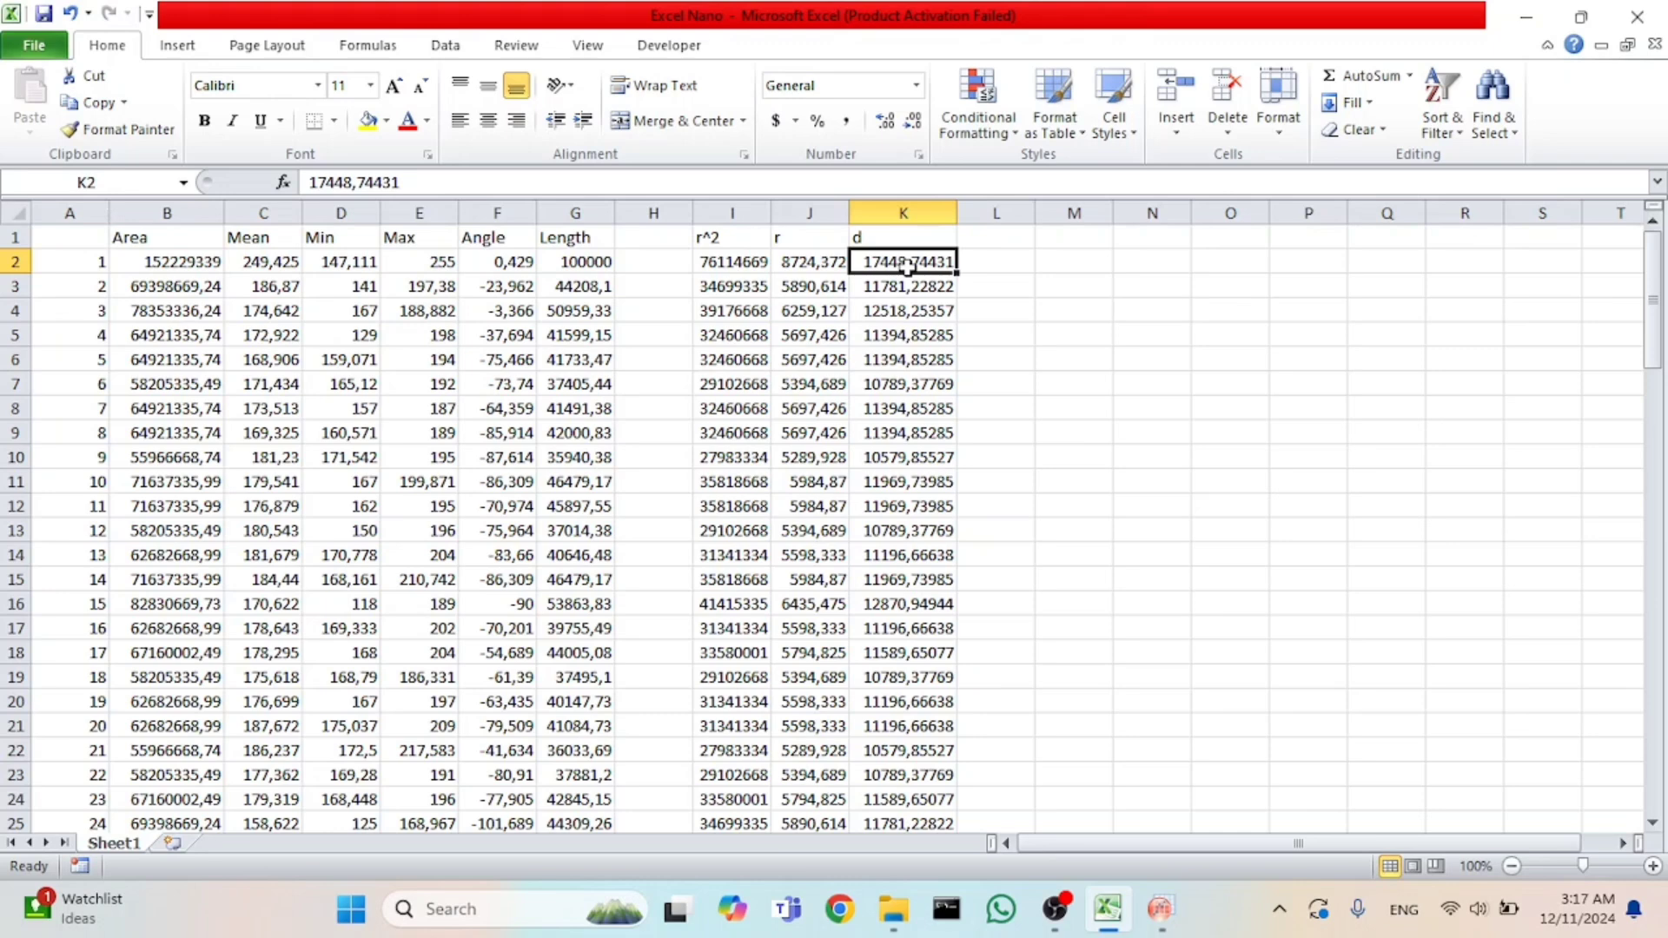
key("shift+Down")
key("shift+Down")
key("shift+Down")
key("shift+Down")
key("shift+Down")
key("shift+Down")
key("shift+Down")
key("shift+Down")
key("shift+Down")
key("shift+Down")
key("shift+Down")
key("shift+Down")
key("shift+Down")
key("shift+Down")
key("shift+Down")
key("shift+Down")
key("shift+Down")
key("shift+Down")
key("shift+Down")
key("shift+Down")
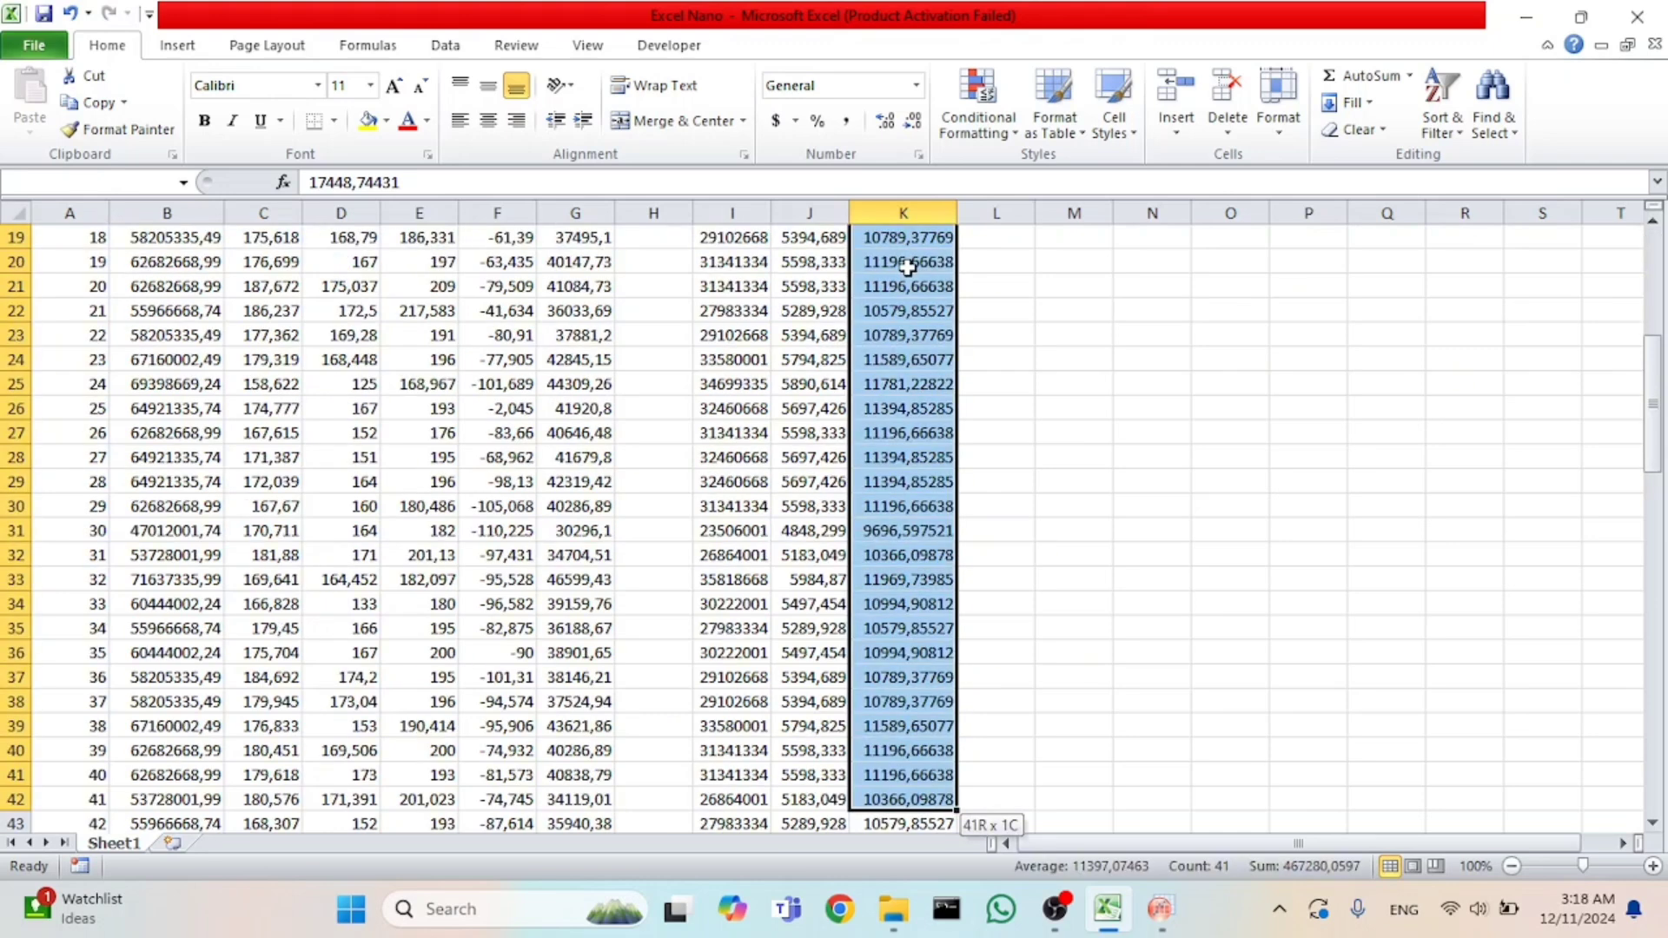
key("shift+Down")
key("shift+Down")
key("shift+Down")
key("shift+Down")
key("shift+Down")
key("shift+Down")
key("shift+Down")
key("shift+Down")
key("shift+Down")
key("shift+Down")
key("shift+Down")
key("shift+Down")
key("shift+Down")
key("shift+Down")
key("shift+Down")
key("shift+Down")
key("shift+Down")
key("shift+Down")
key("shift+Down")
key("shift+Down")
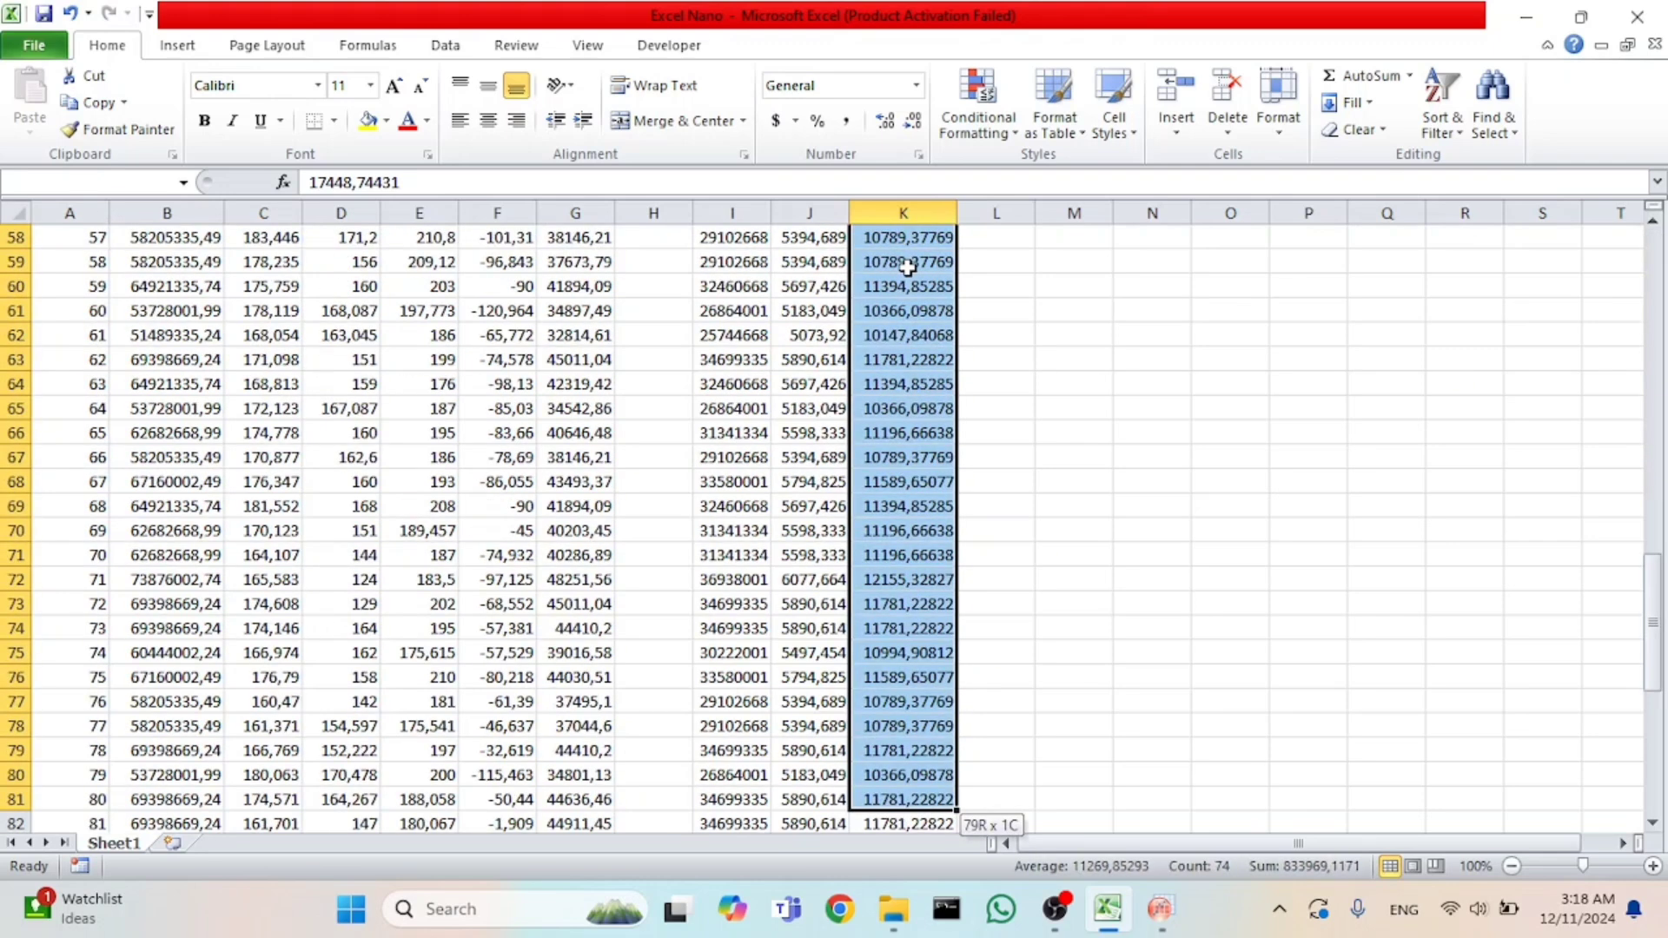
key("shift+Down")
key("shift+Down")
key("shift+Down")
key("shift+Down")
key("shift+Down")
key("shift+Down")
key("shift+Down")
key("shift+Down")
key("shift+Down")
key("shift+Down")
key("shift+Down")
key("shift+Down")
key("shift+Down")
key("shift+Down")
key("shift+Down")
key("shift+Down")
key("shift+Down")
key("shift+Down")
key("shift+Down")
key("shift+Down")
key("shift+Up")
key("shift+Up")
key("shift+Up")
key("shift+Up")
key("shift+Up")
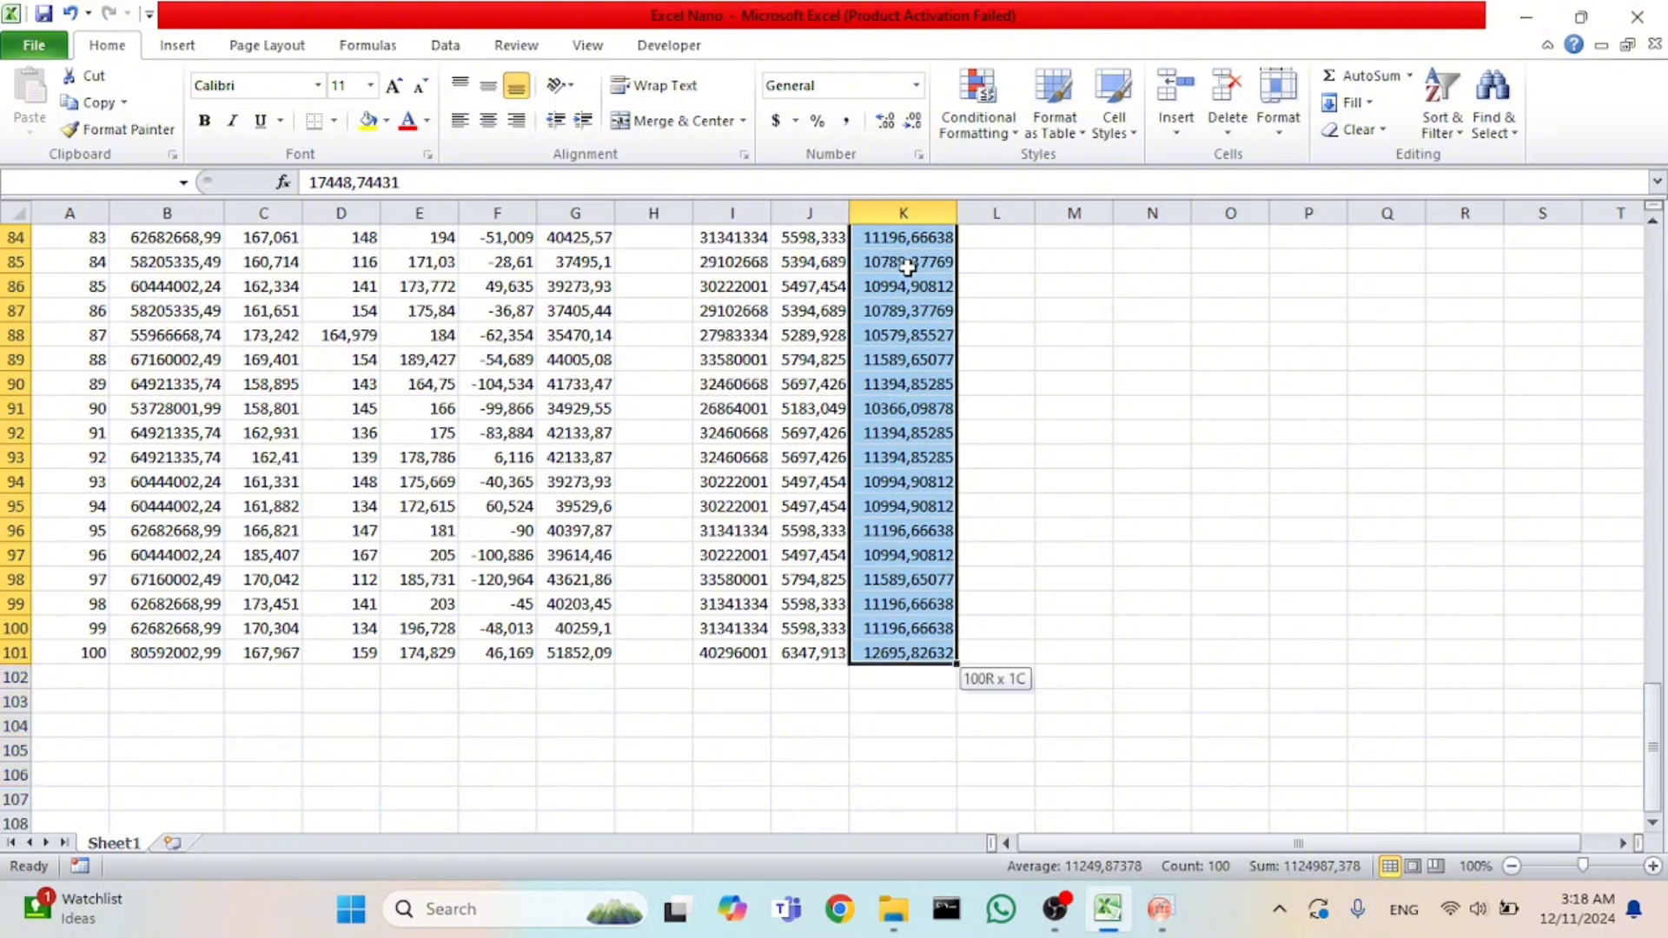
key("ctrl+c")
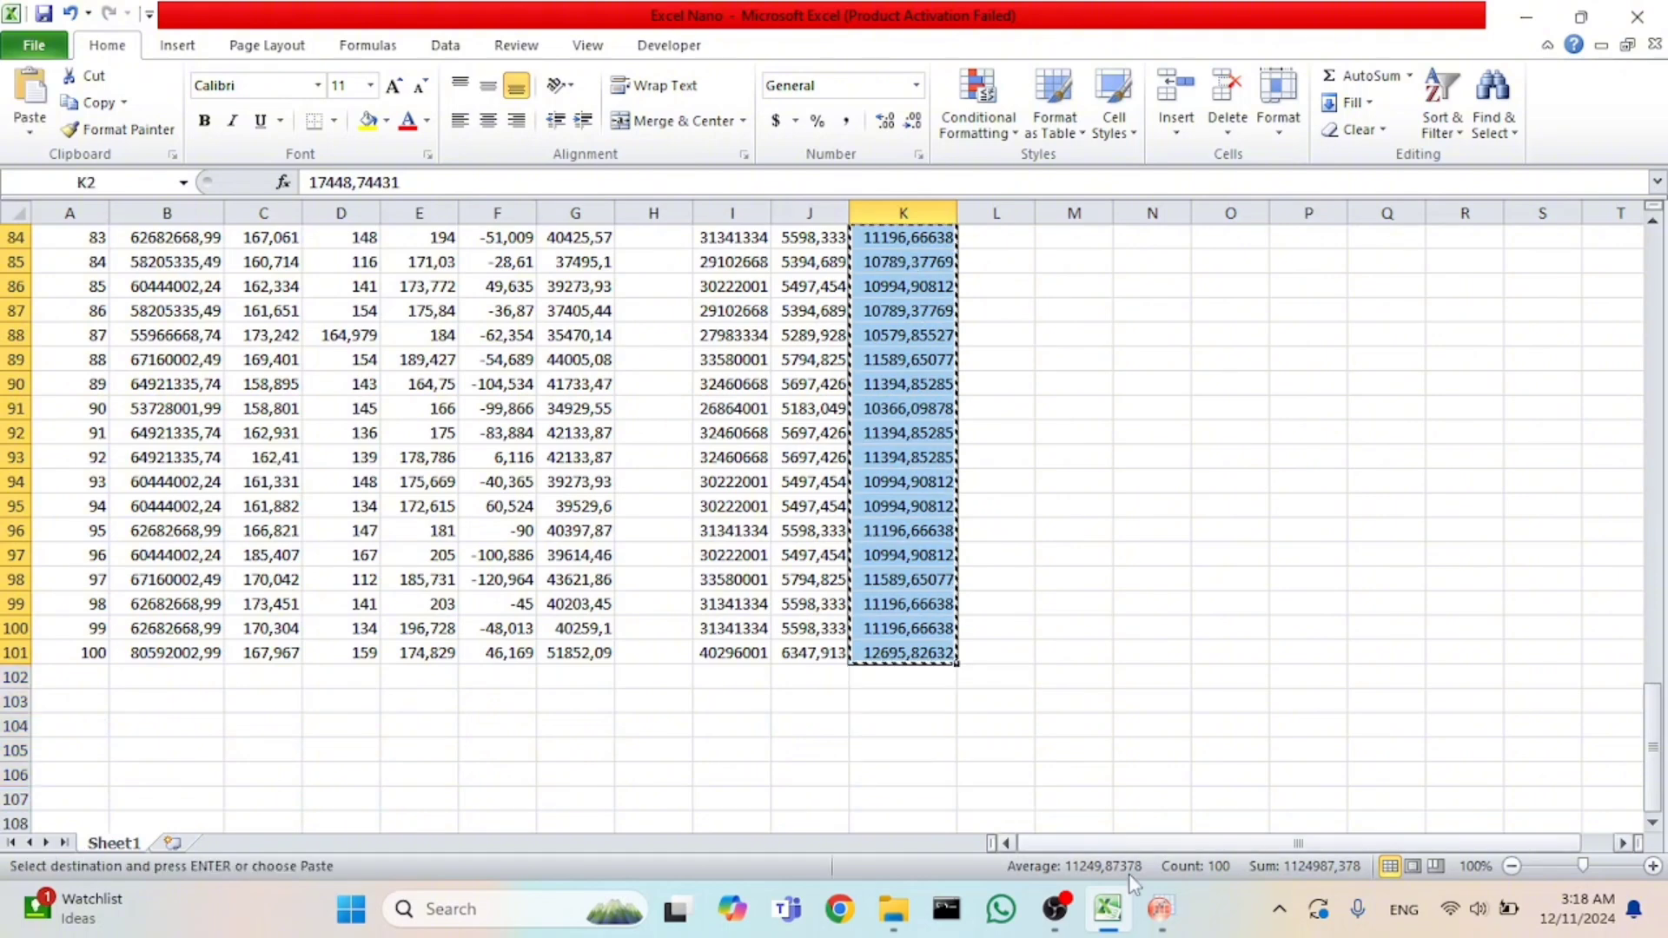
Paste the diameters into column B(Y) of Book1 in Origin, starting at row 1, and widen the column to fit the values.
left_click(1161, 933)
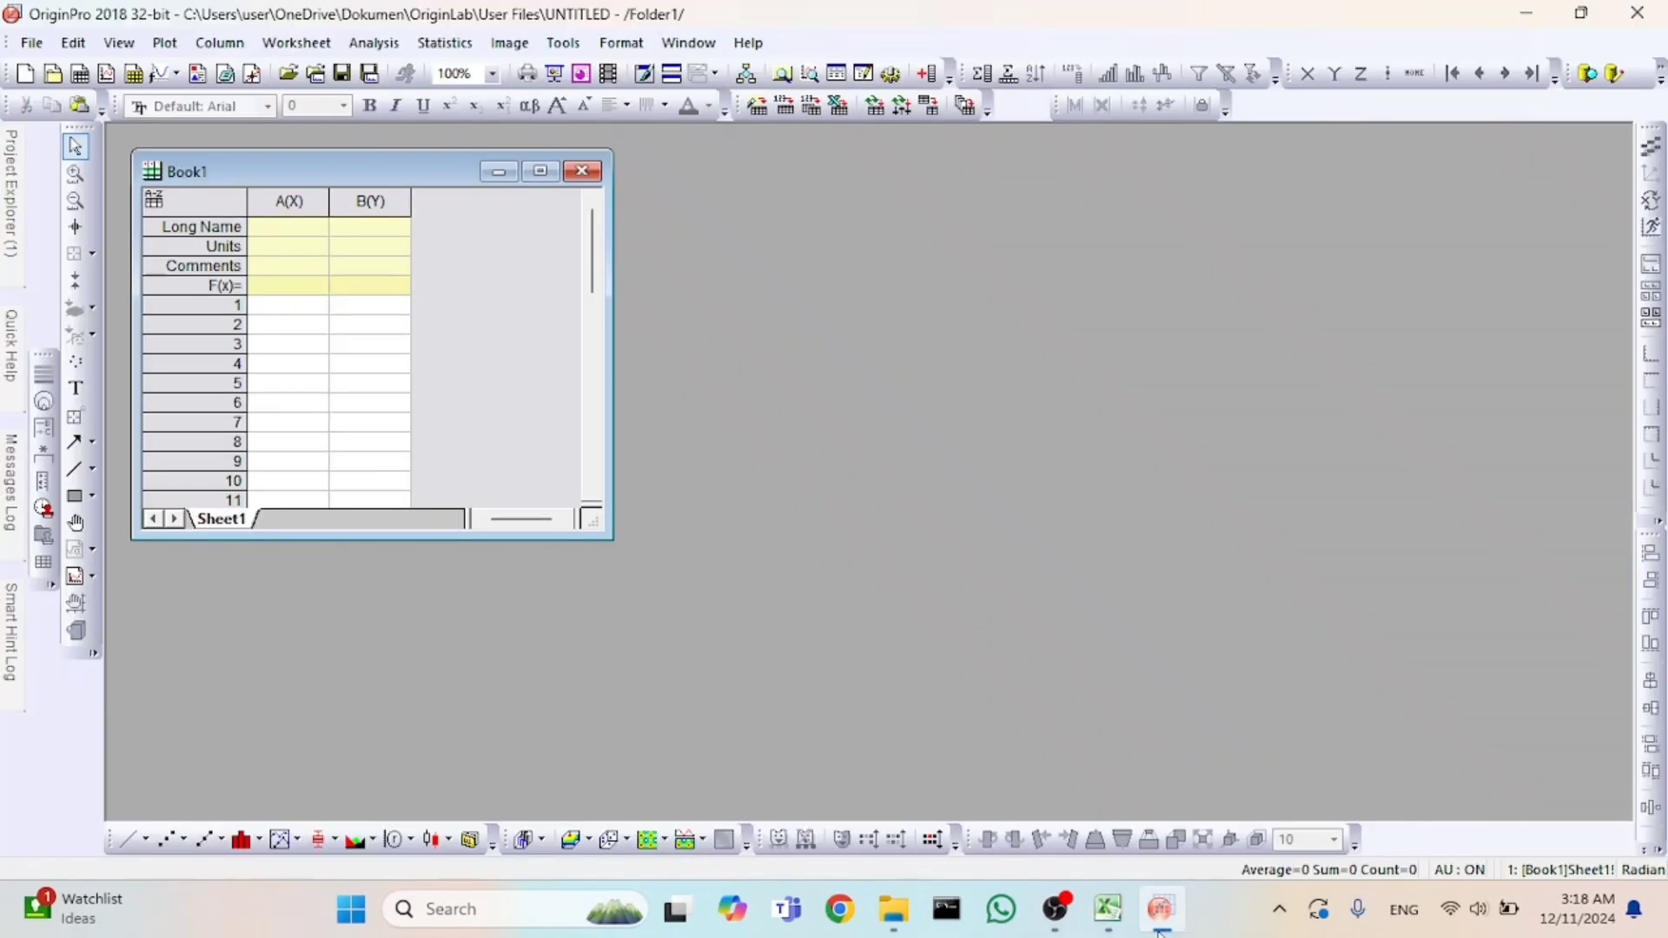
left_click(392, 313)
key("ctrl+v")
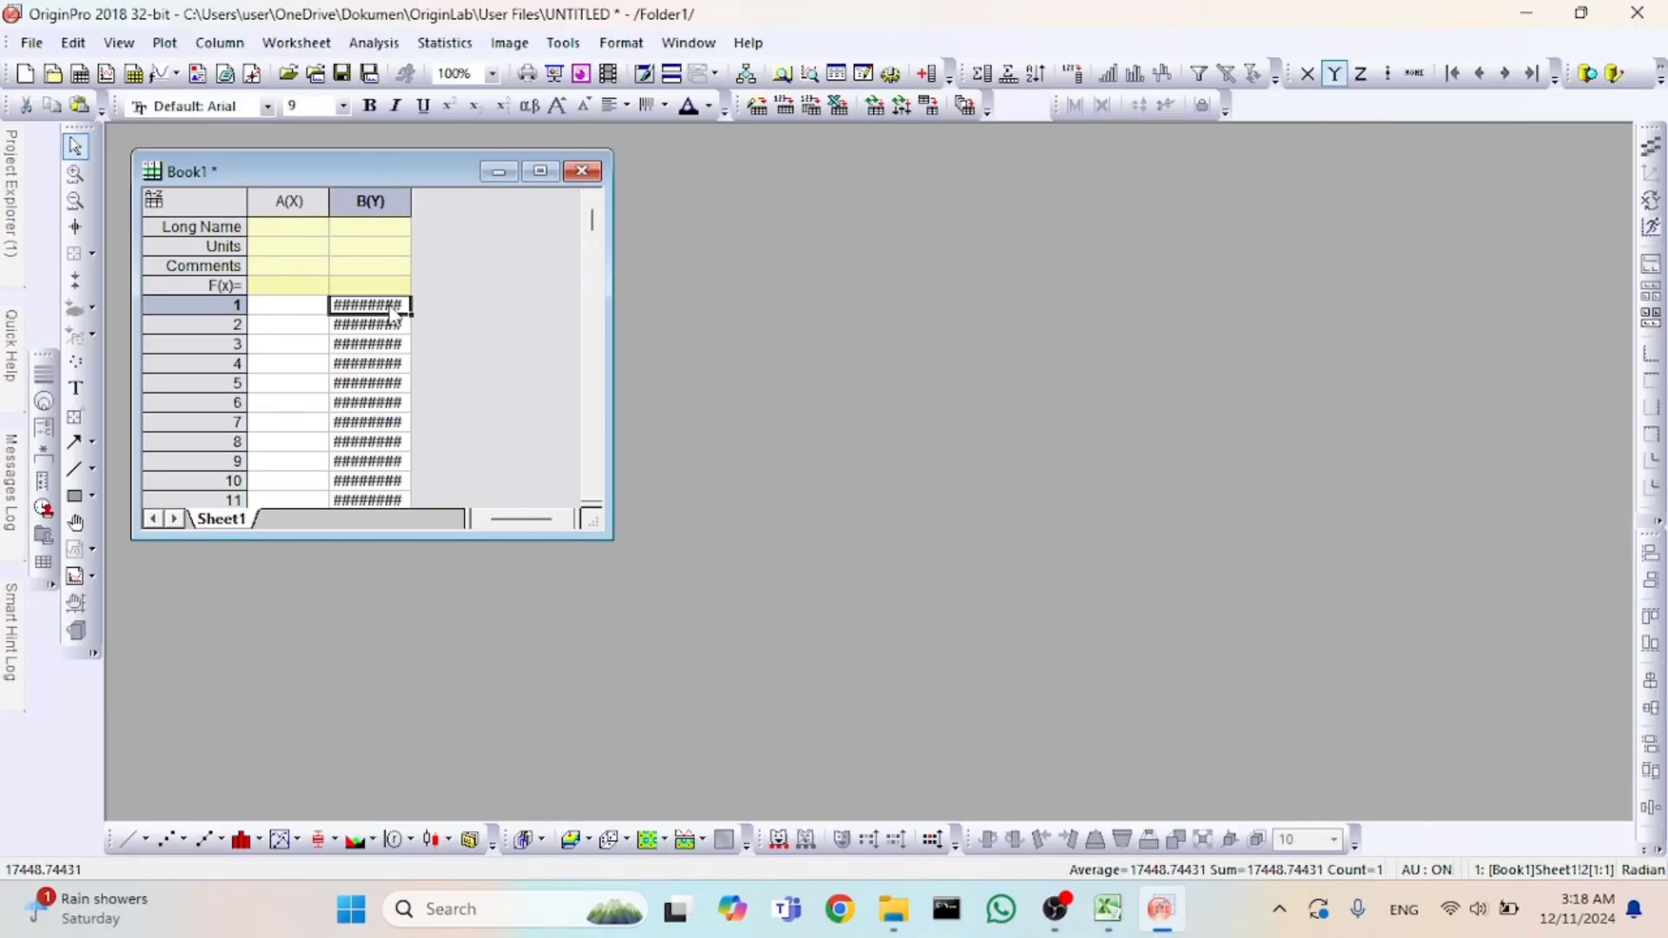
left_click(443, 298)
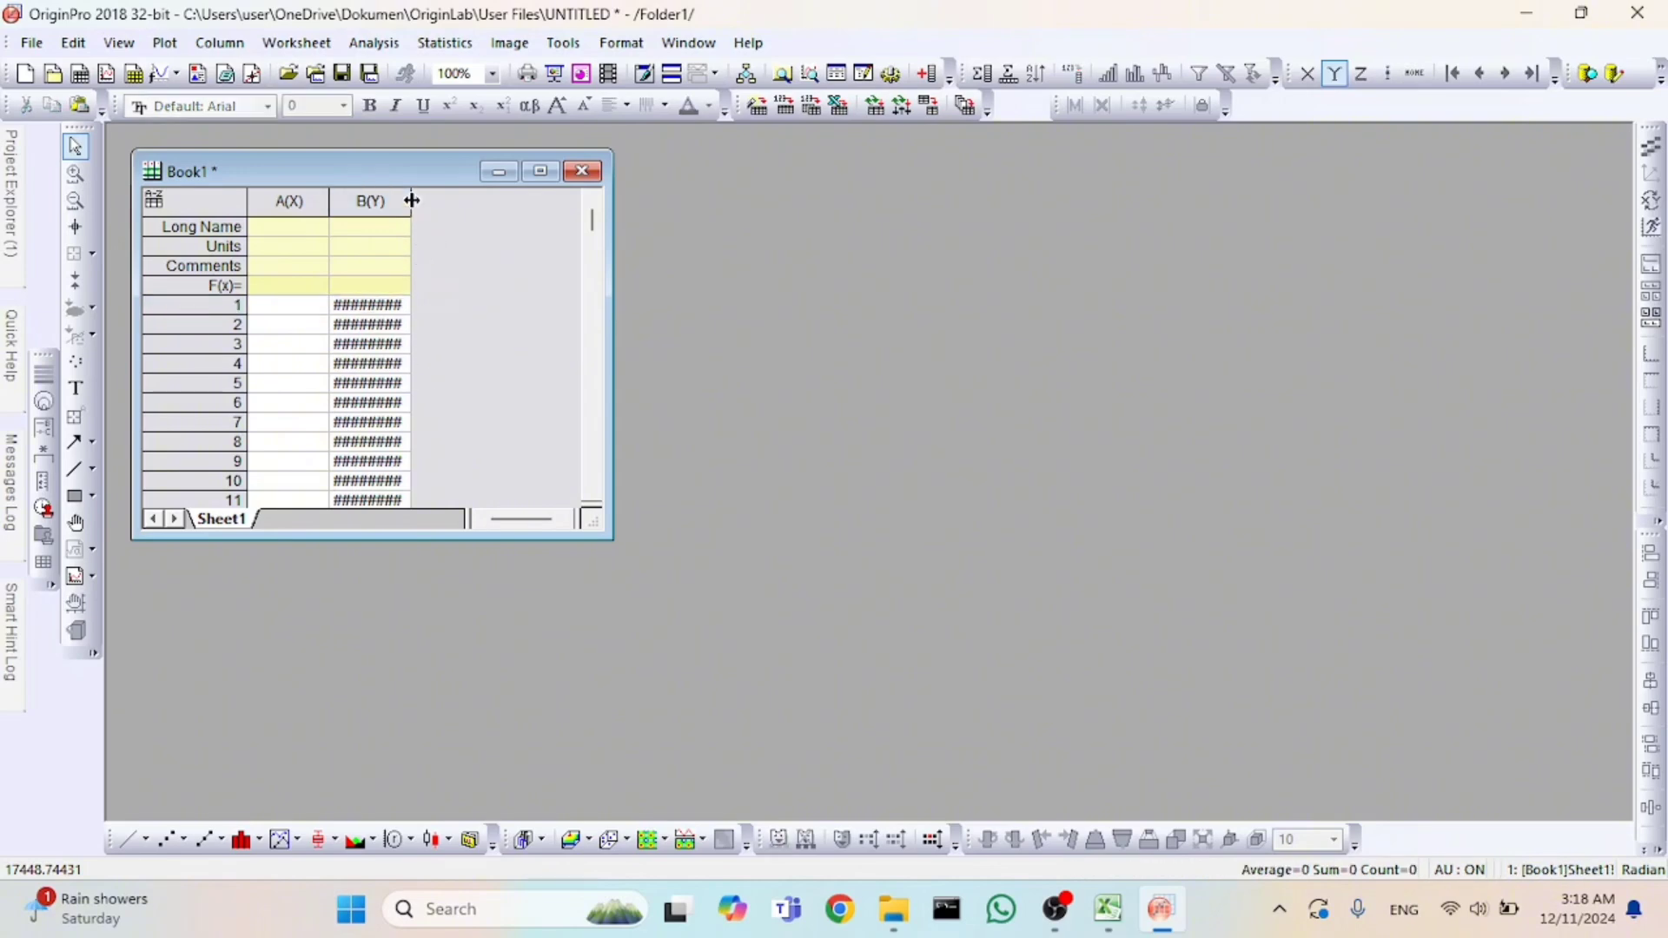
left_click_drag(411, 201, 469, 201)
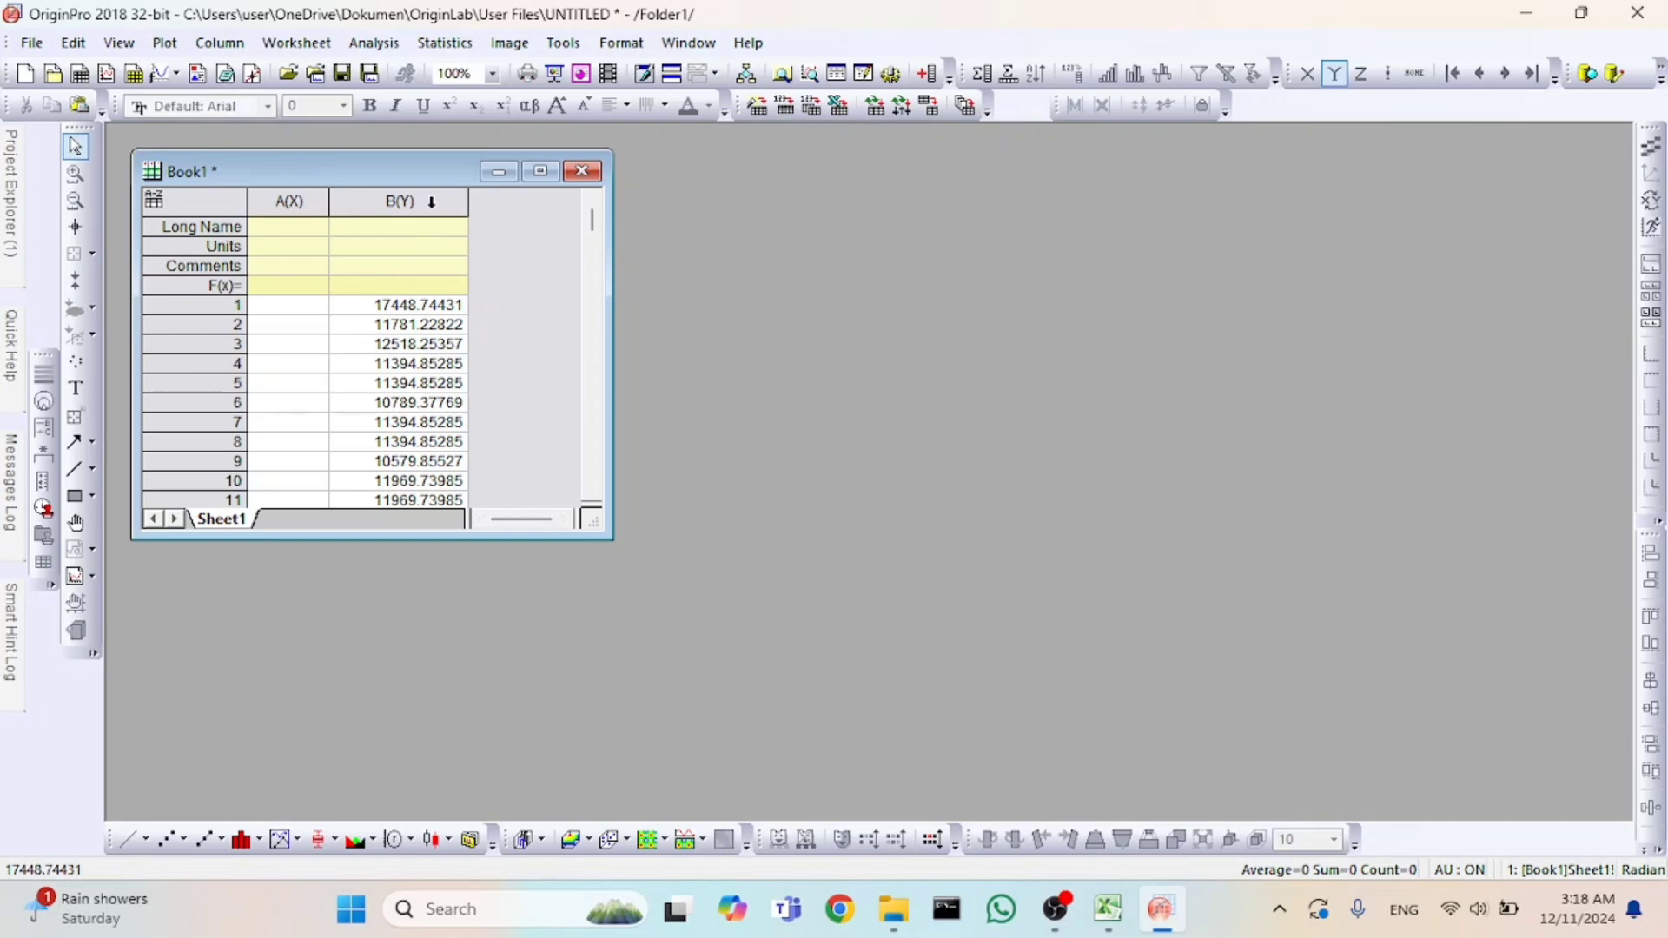
Plot the whole B(Y) column as a basic histogram.
left_click(431, 202)
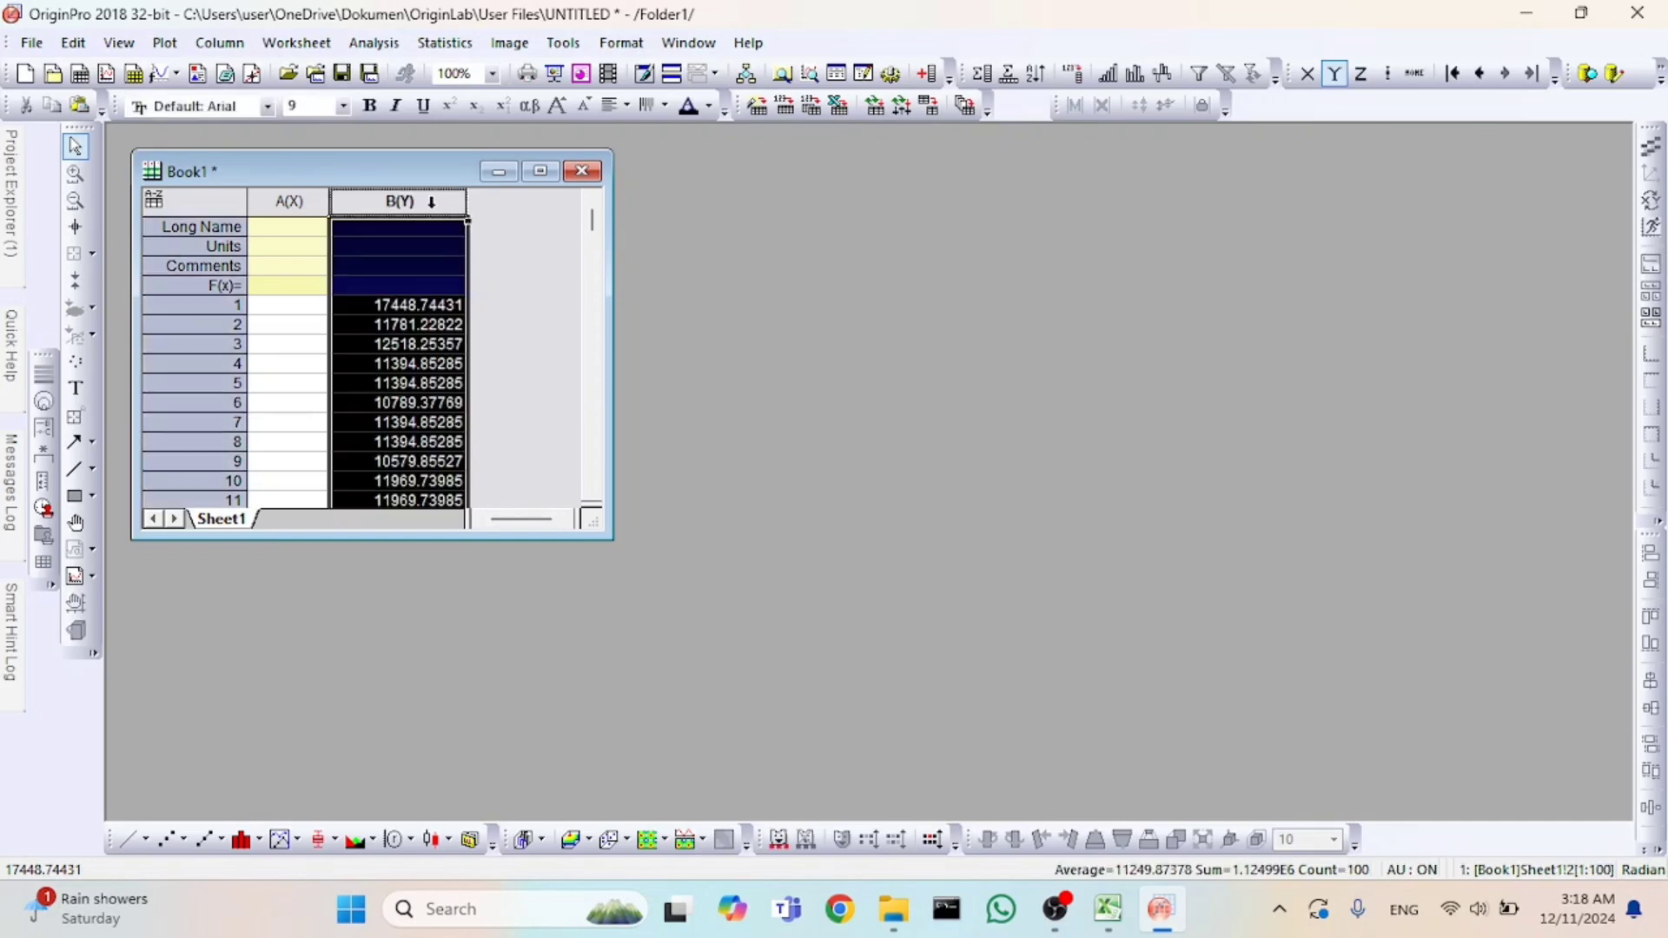
left_click(171, 49)
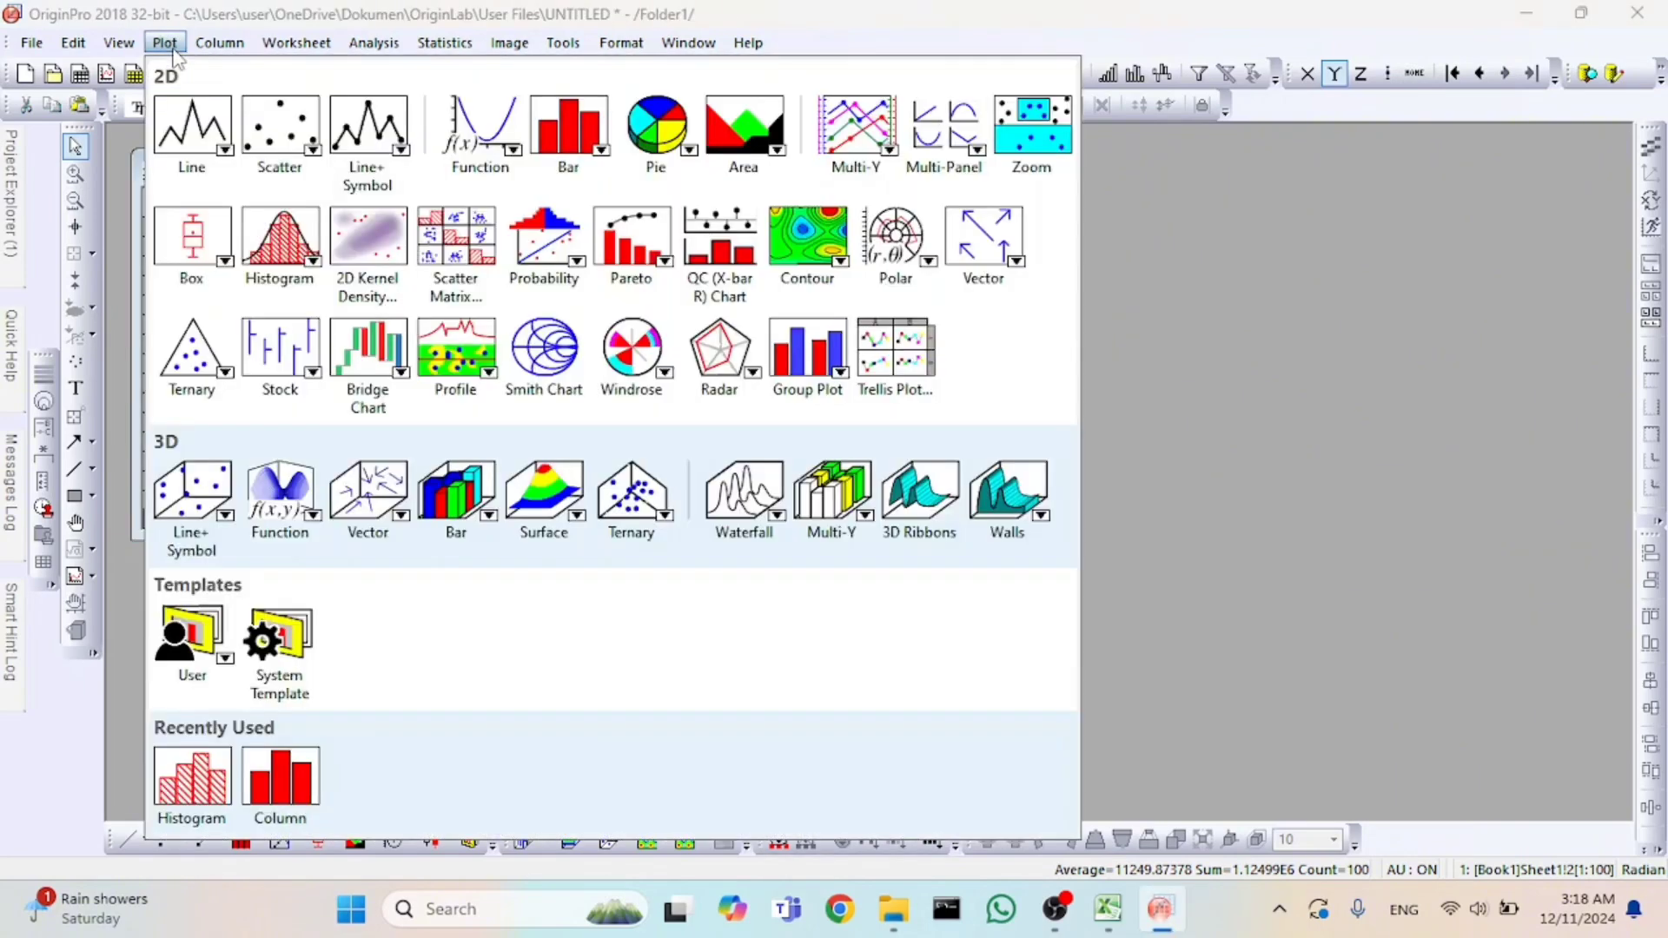
mouse_move(277, 250)
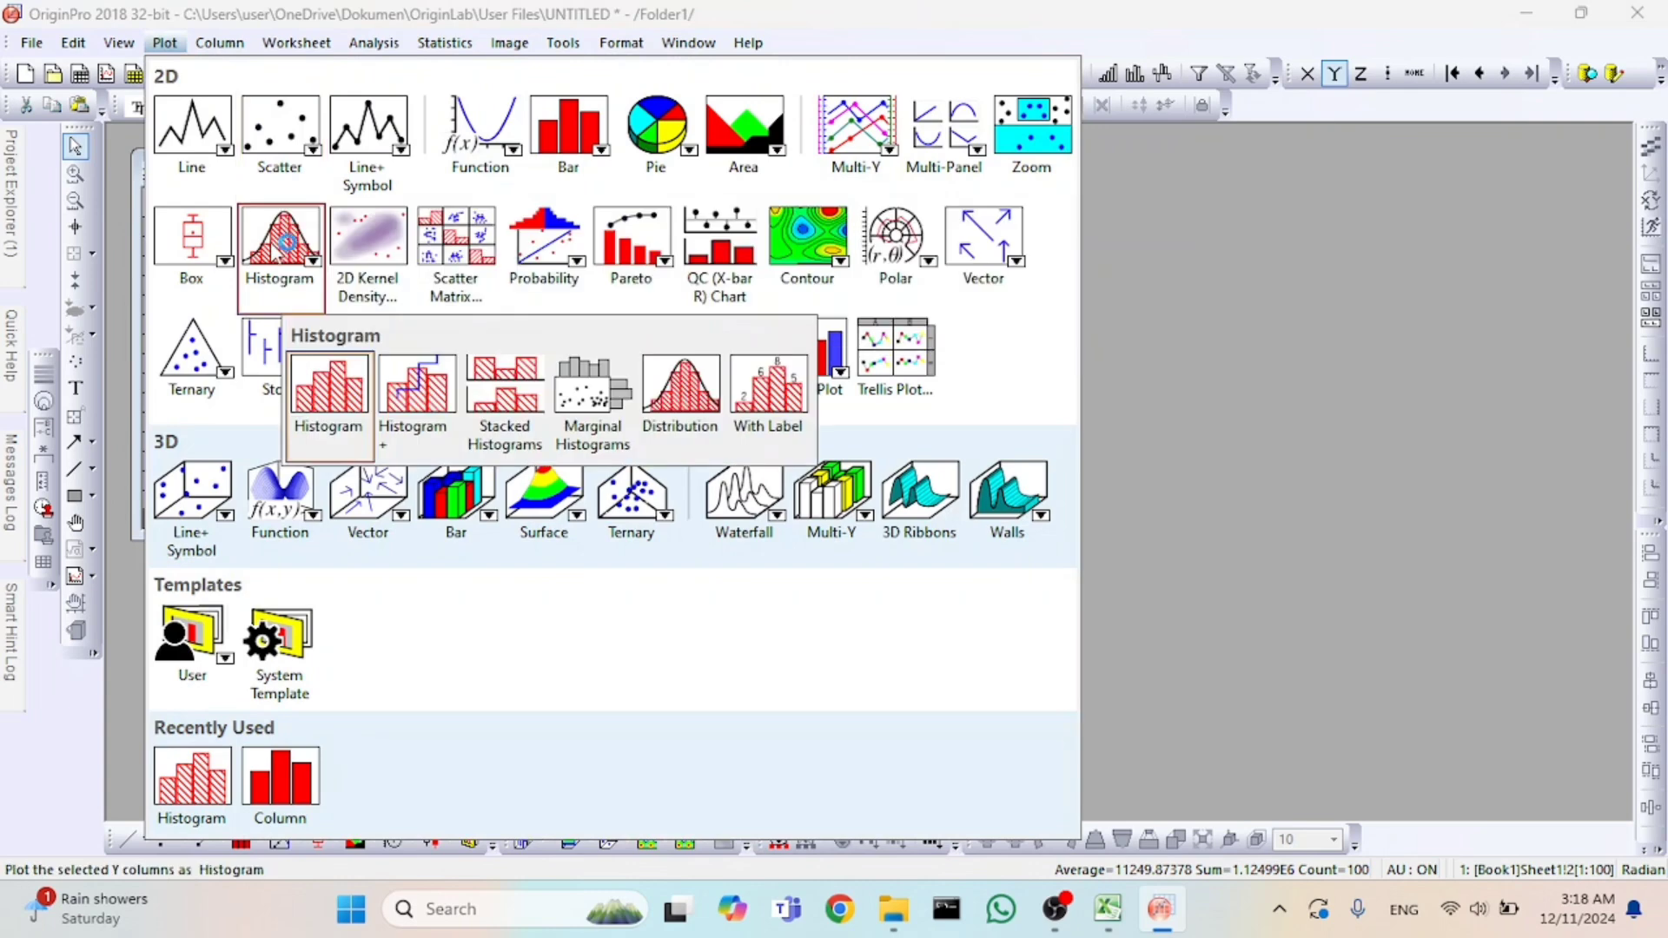
left_click(335, 401)
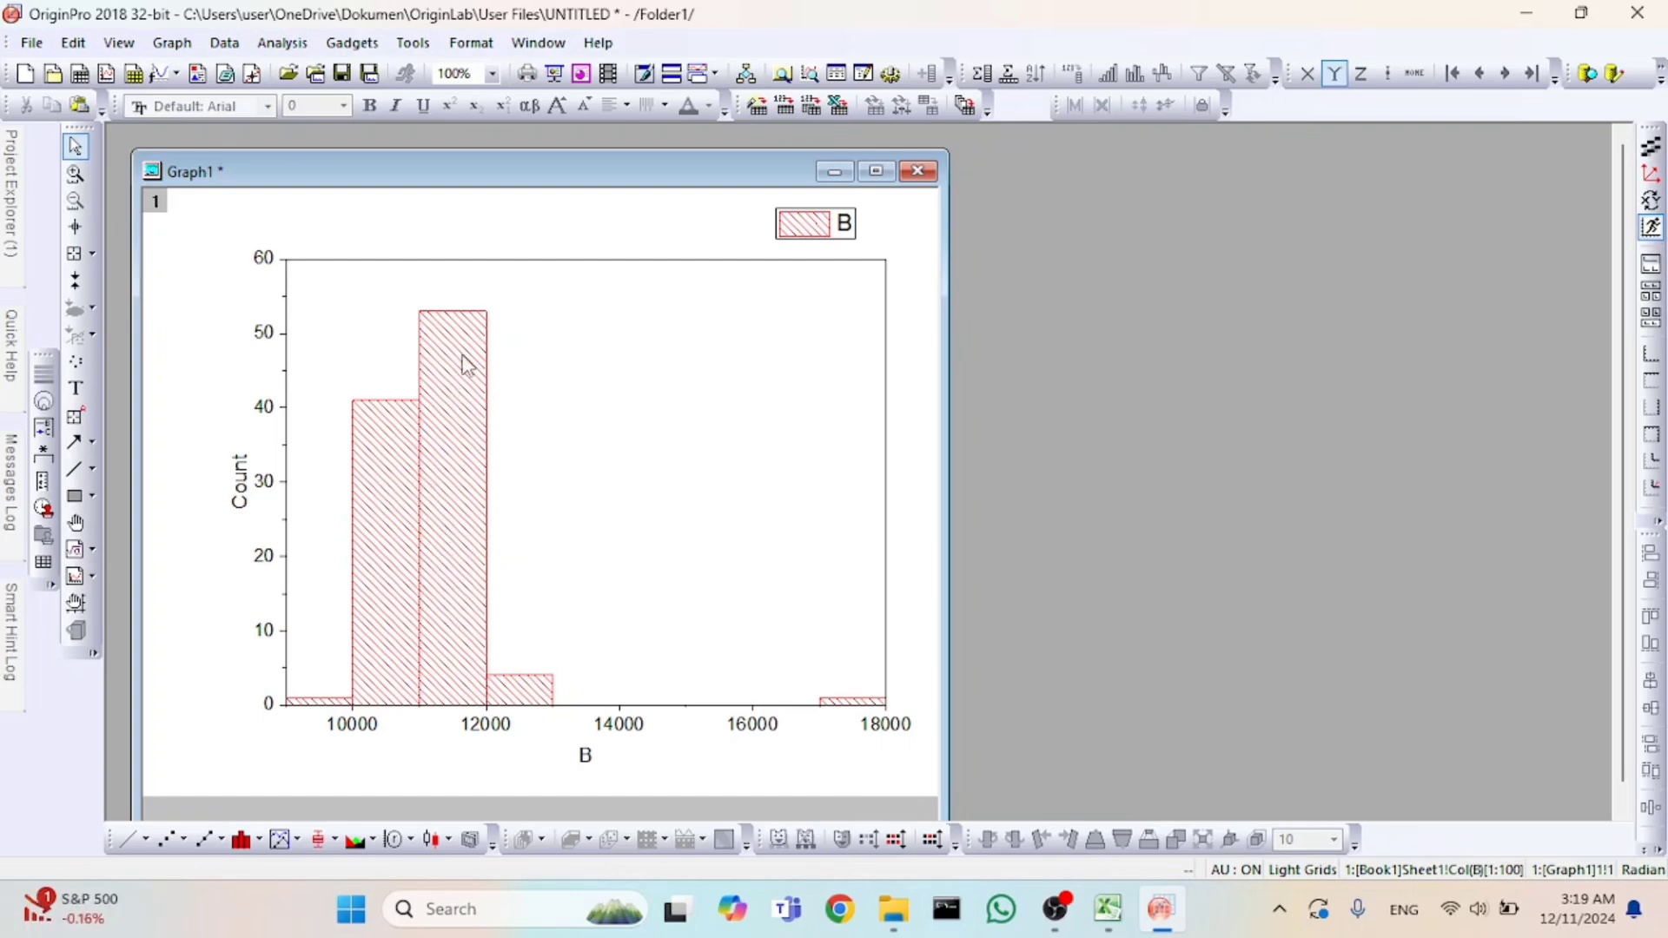
Turn off automatic binning for the histogram and set its bin size to 800.
double_click(470, 584)
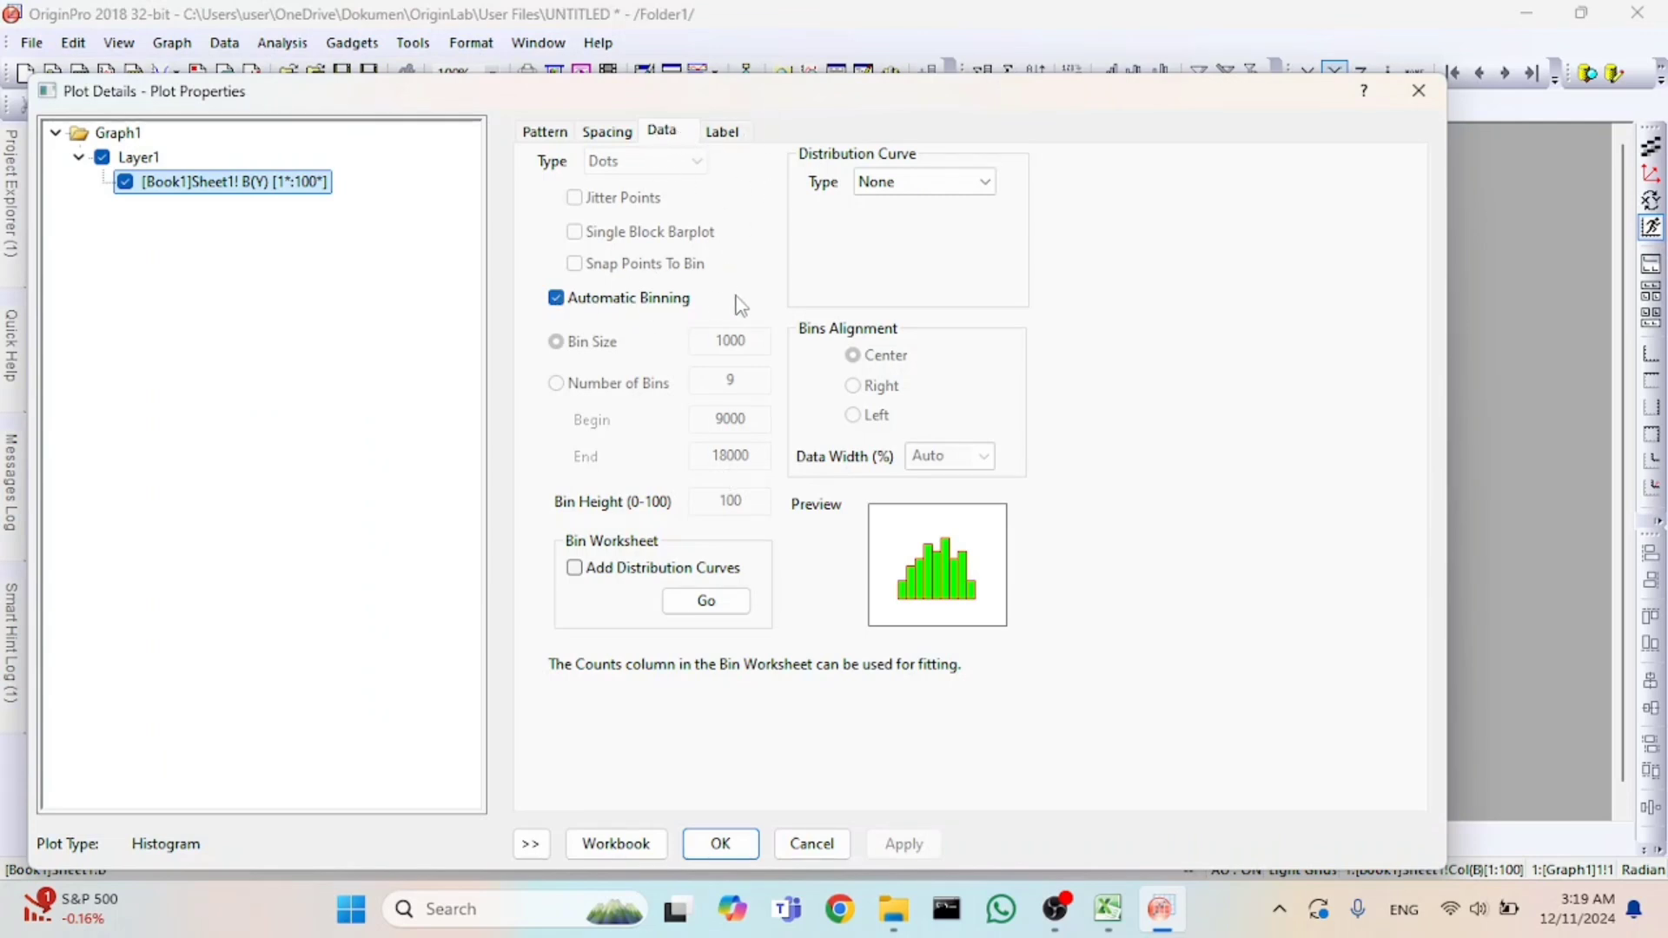
left_click(557, 298)
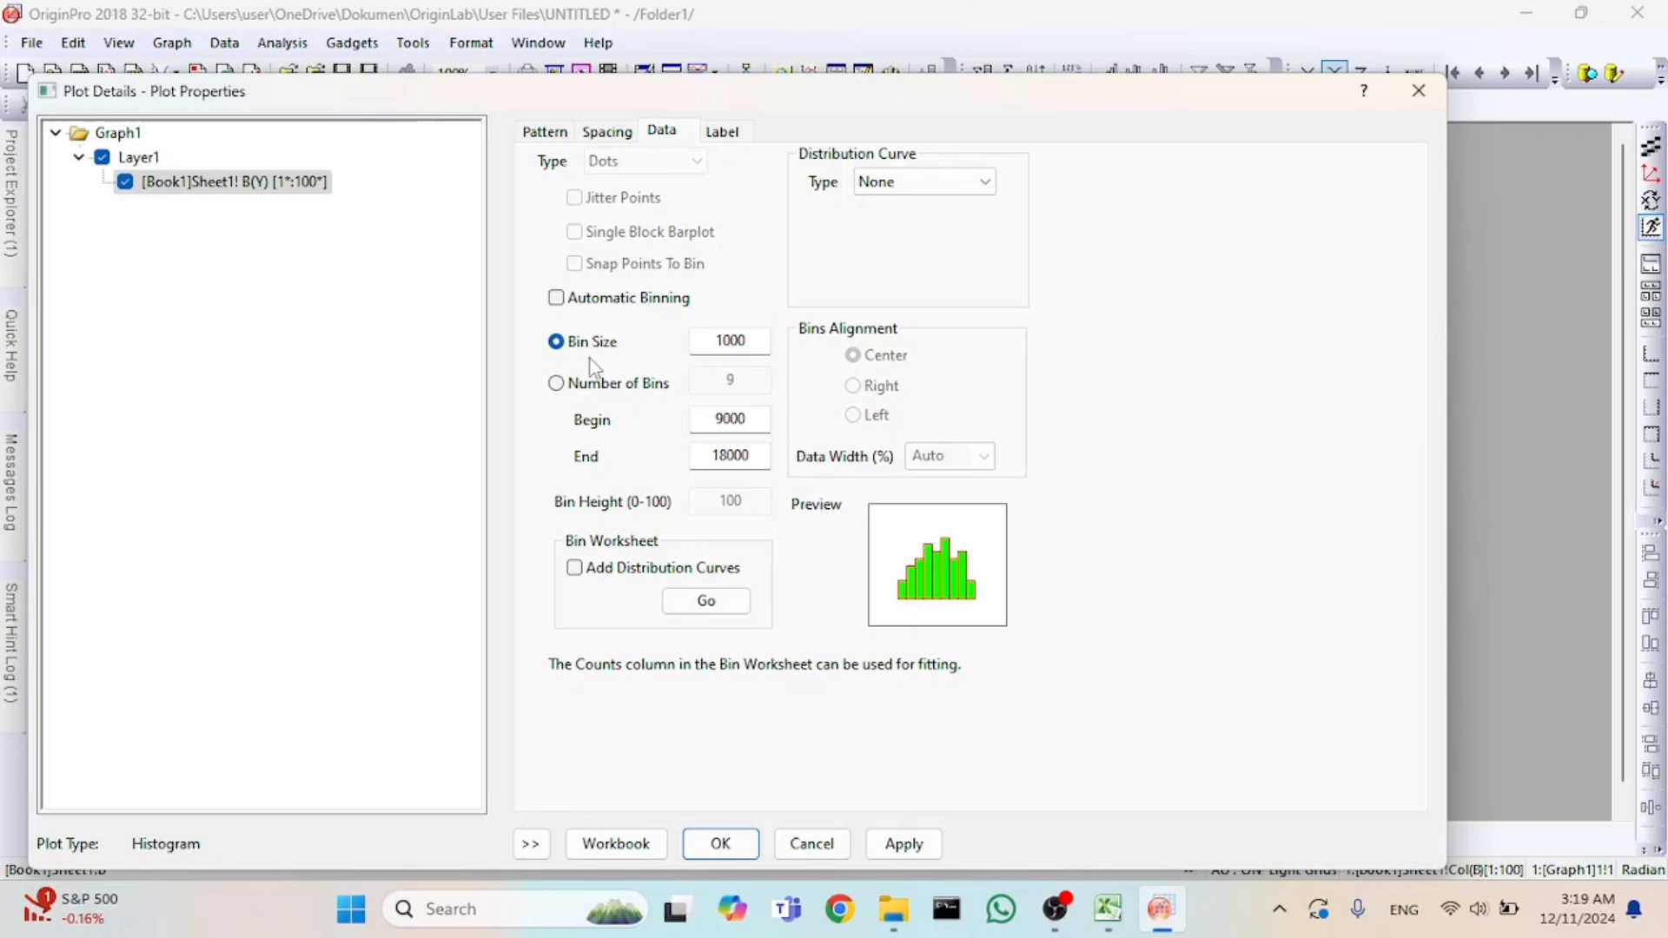
left_click(730, 340)
double_click(731, 340)
type("800")
left_click(906, 846)
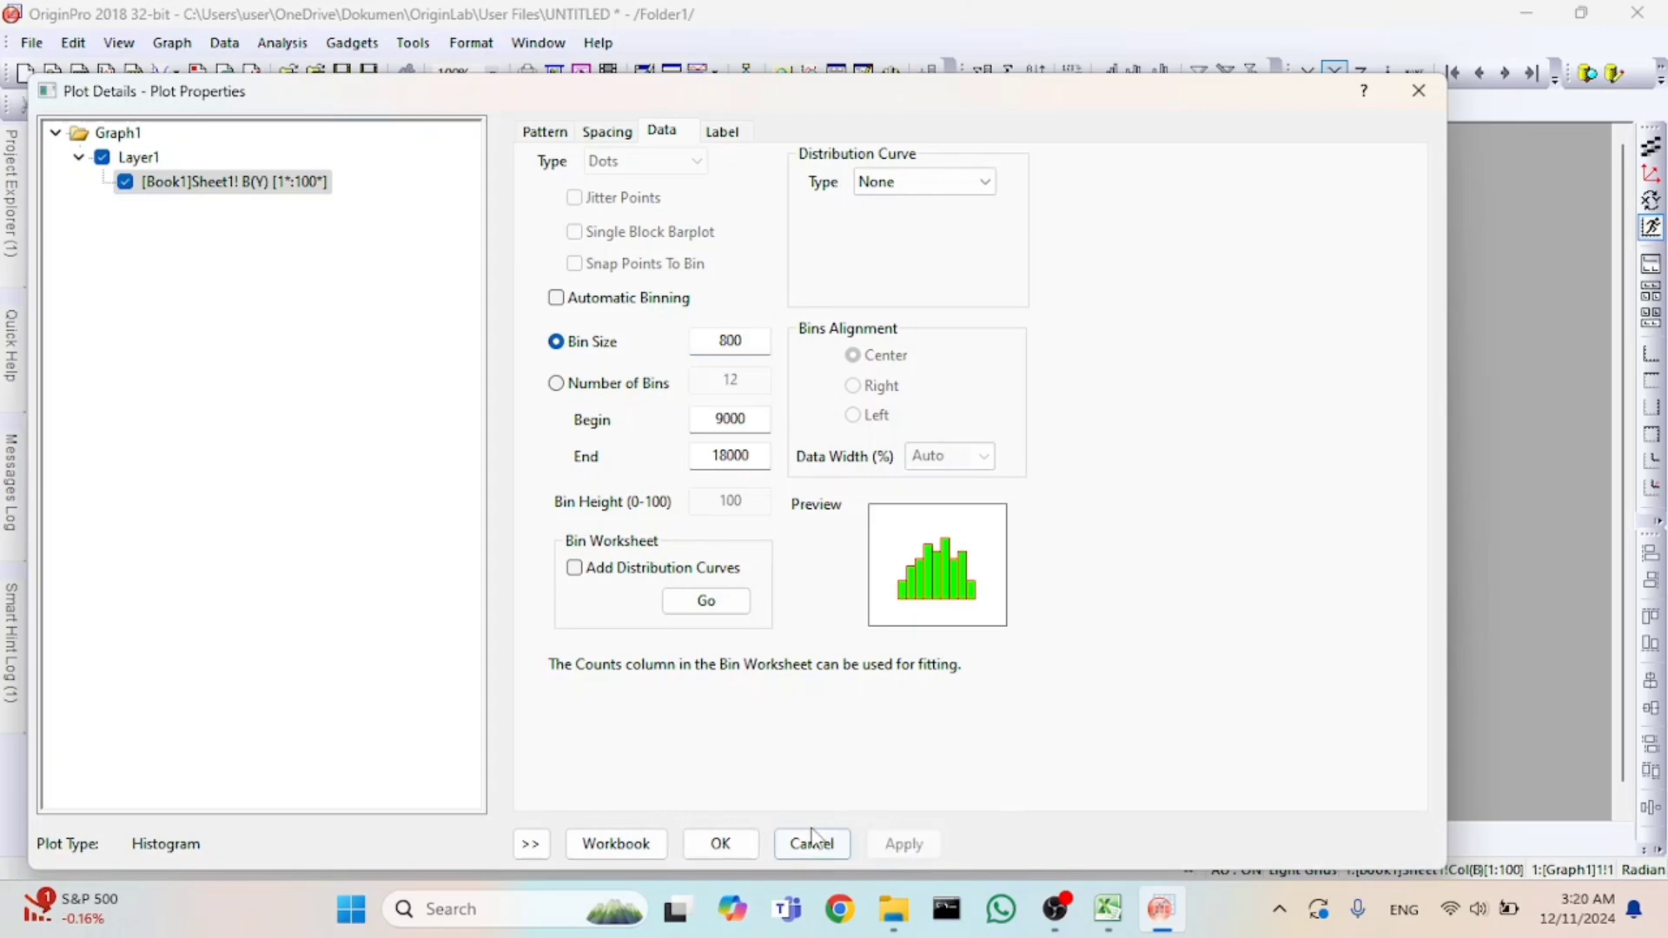
left_click(720, 844)
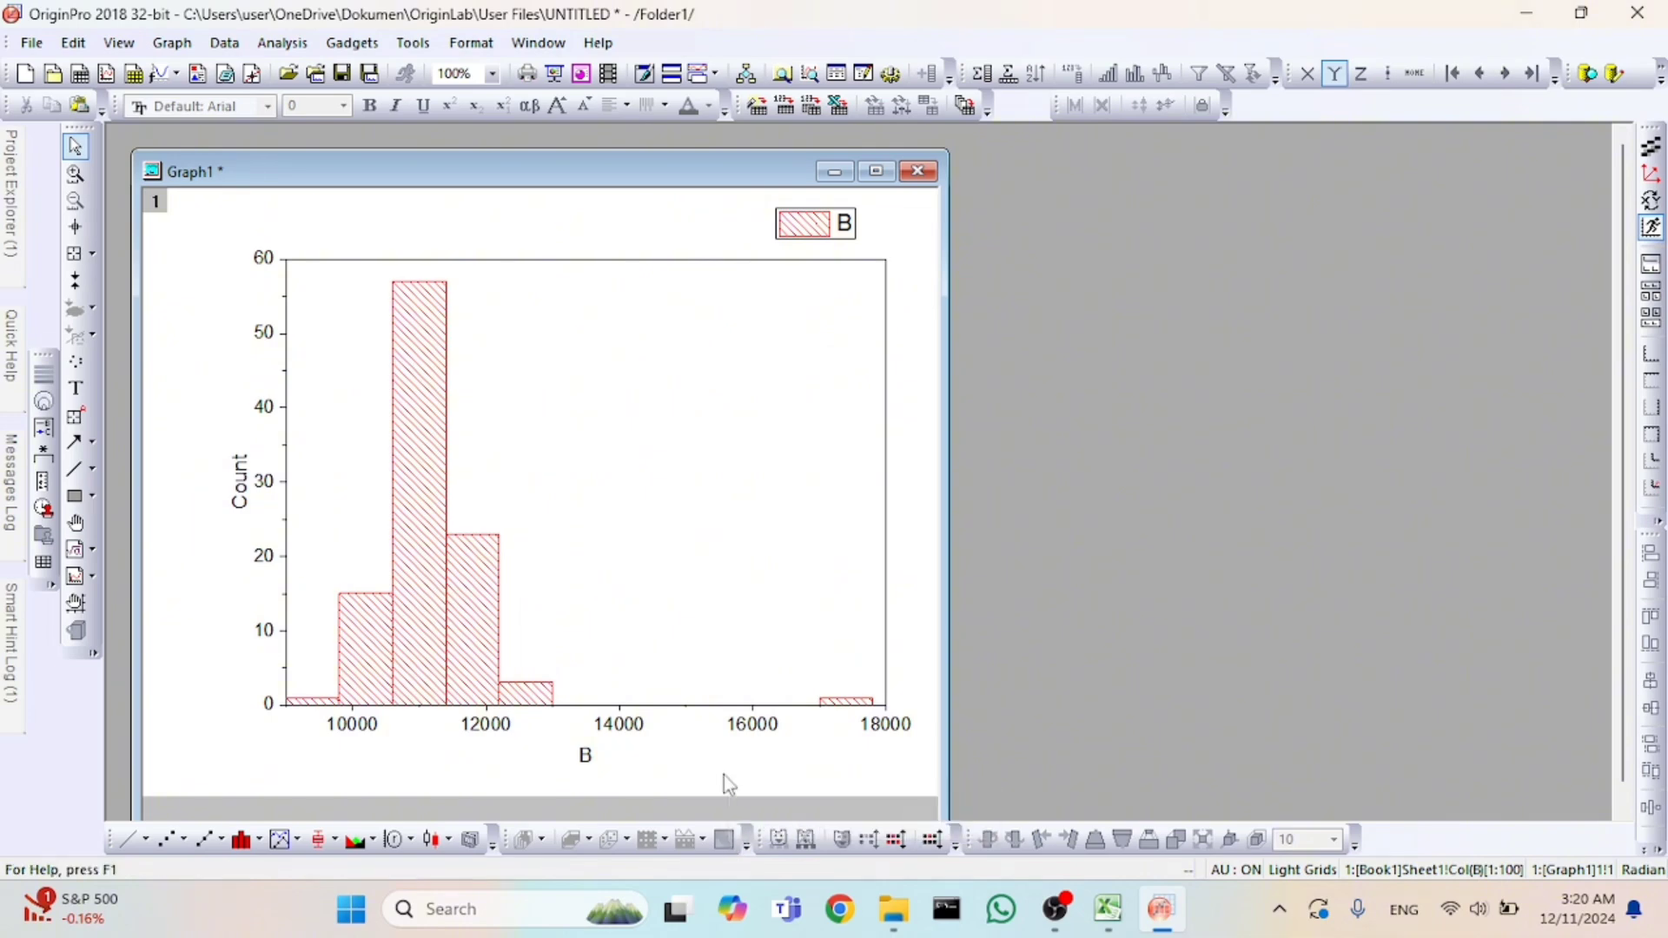
Go to the histogram's bin worksheet and maximize the workbook window.
left_click(445, 598)
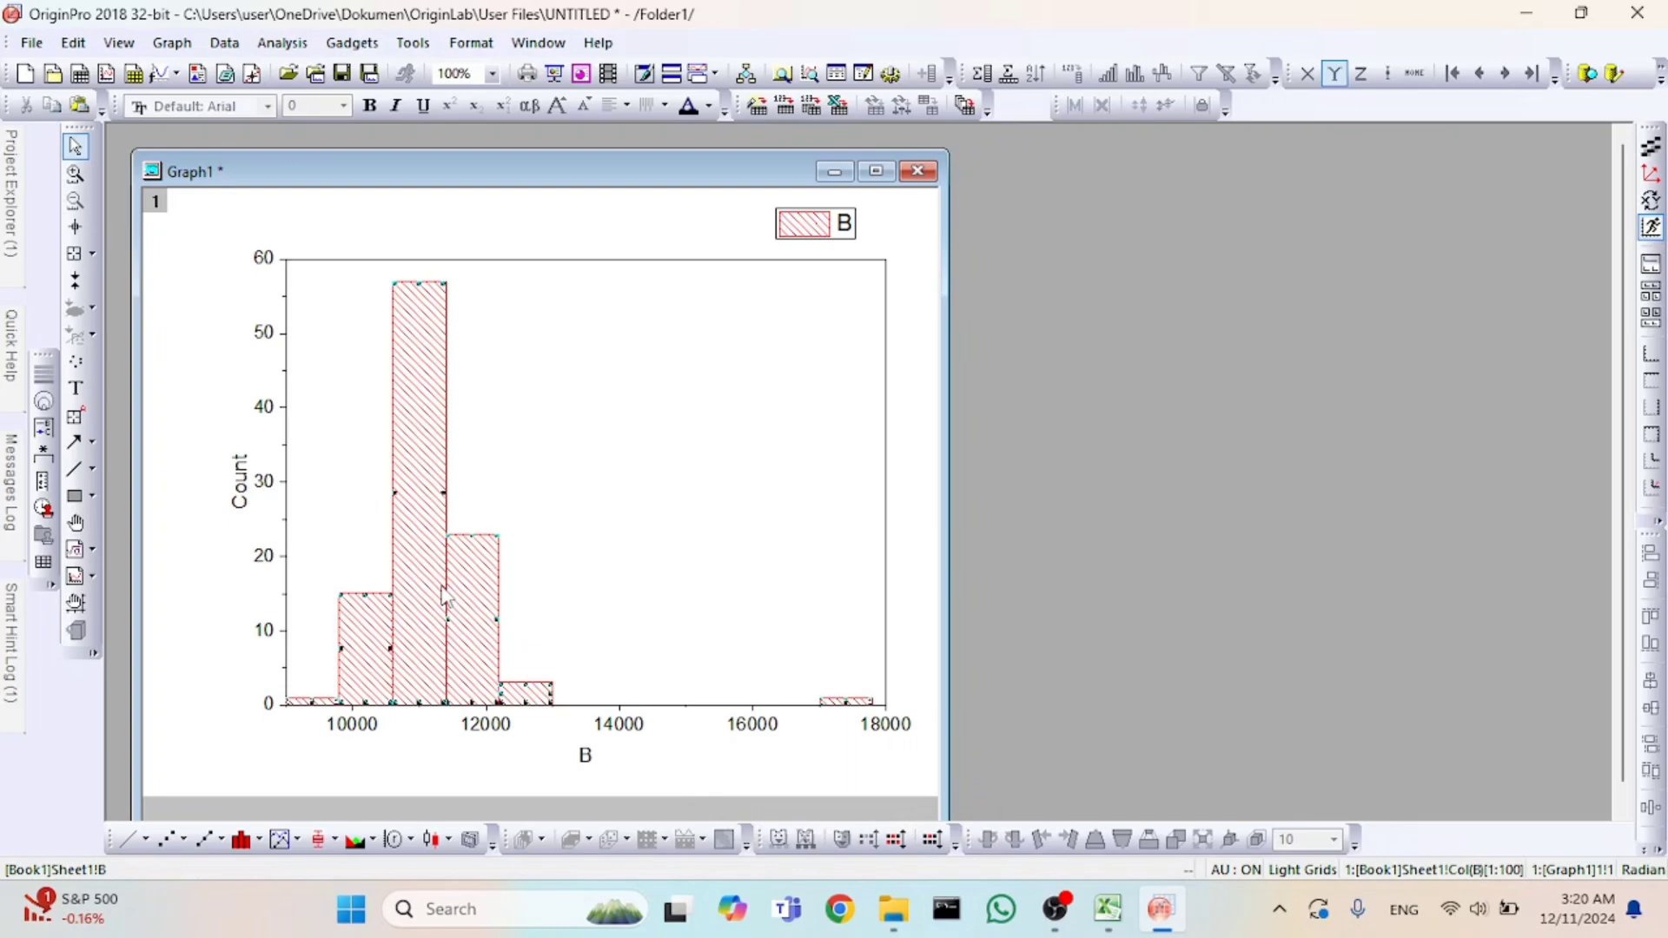
right_click(445, 598)
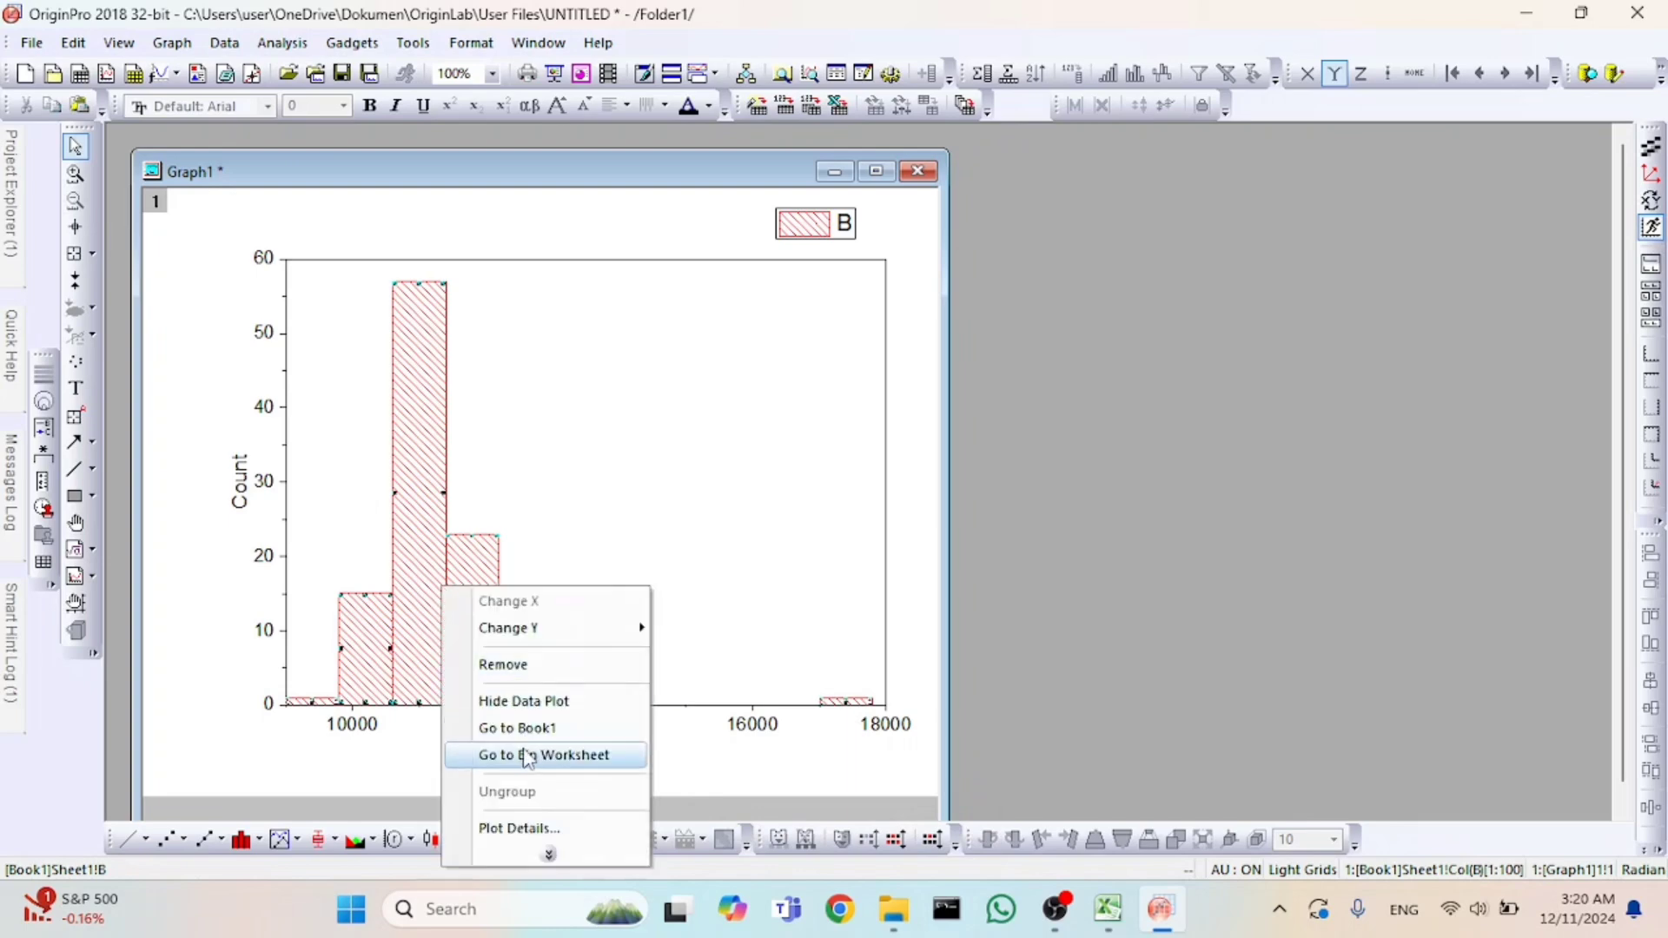
left_click(527, 756)
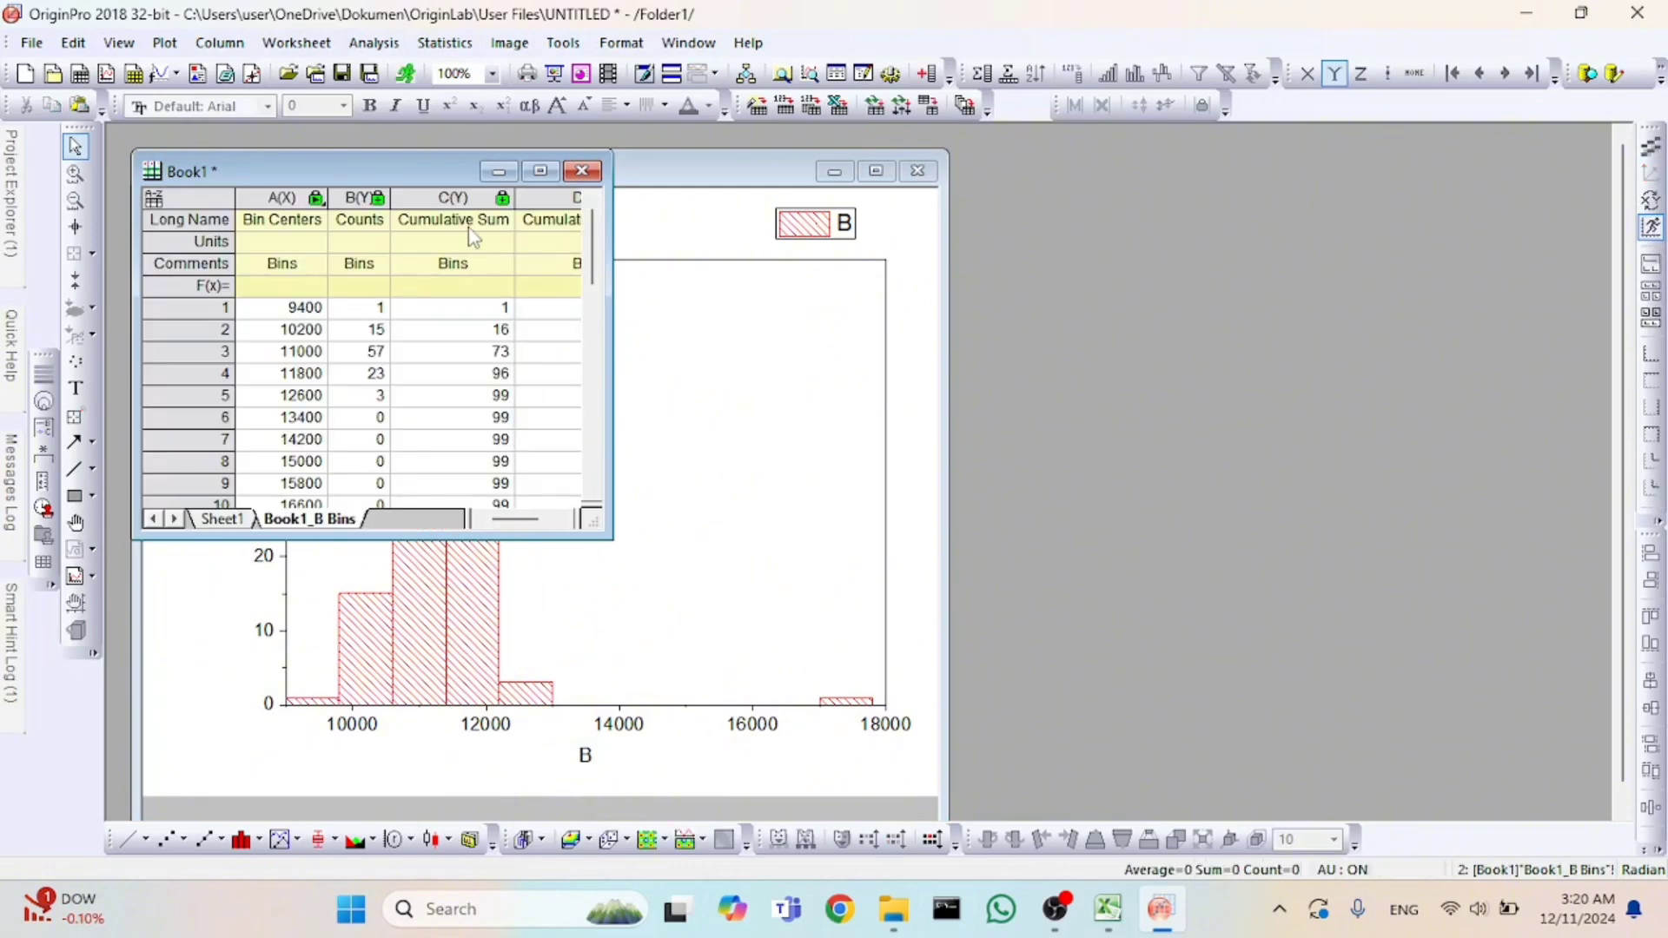
left_click(540, 173)
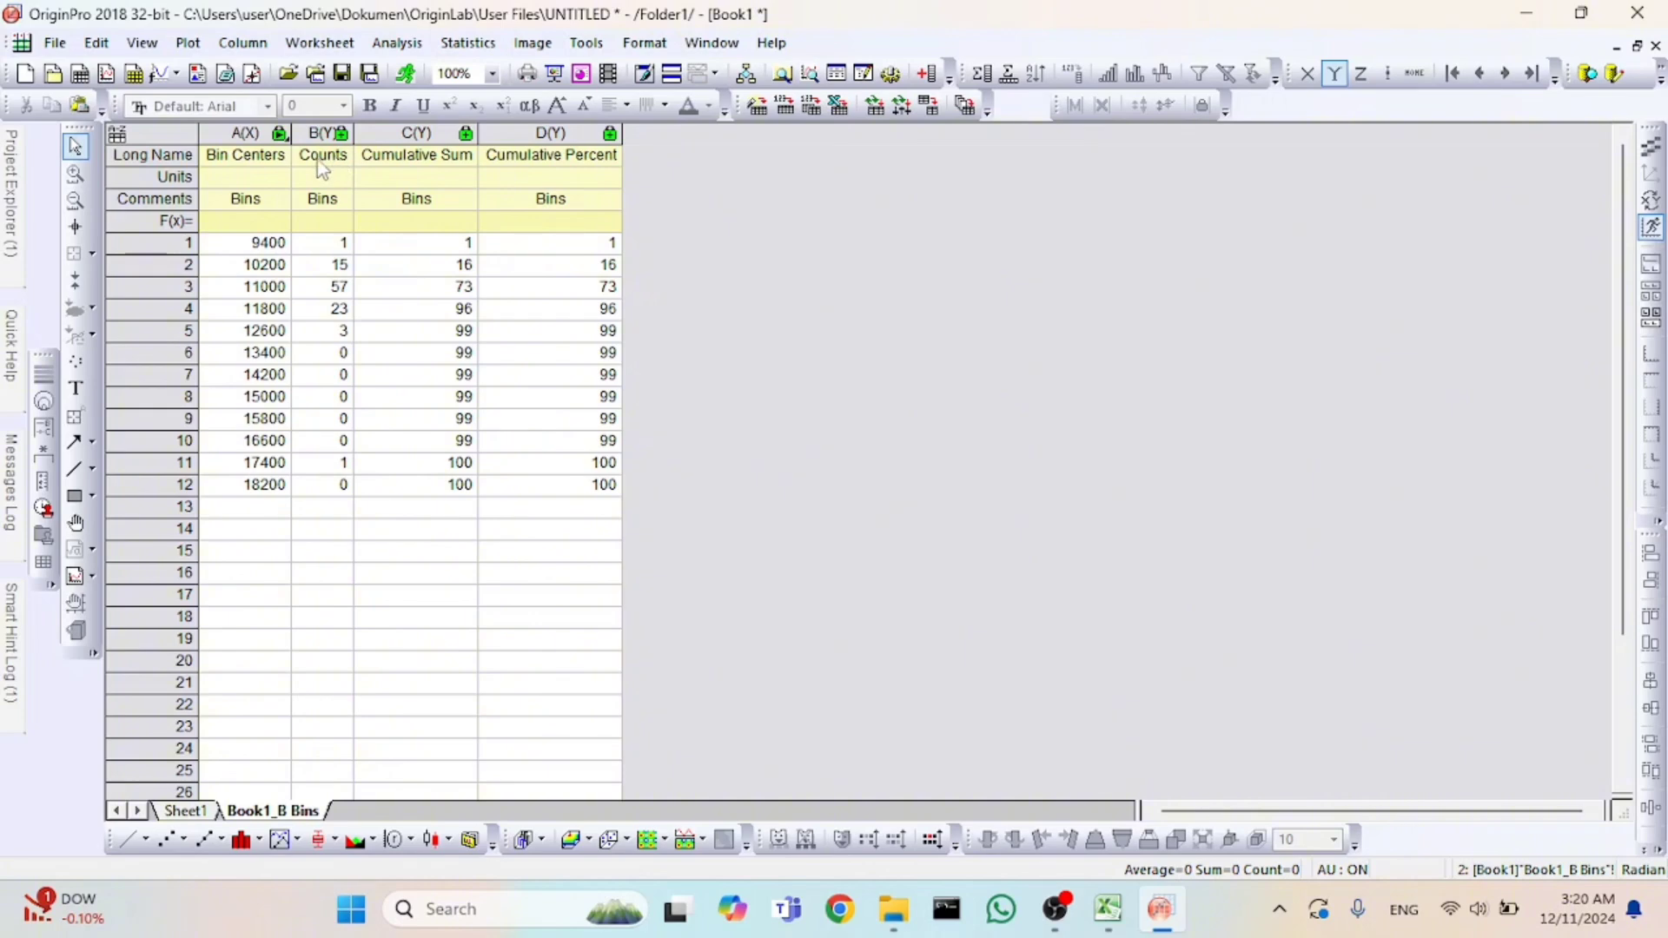
Plot the Bin Centers and Counts columns as a column chart.
left_click_drag(244, 133, 318, 132)
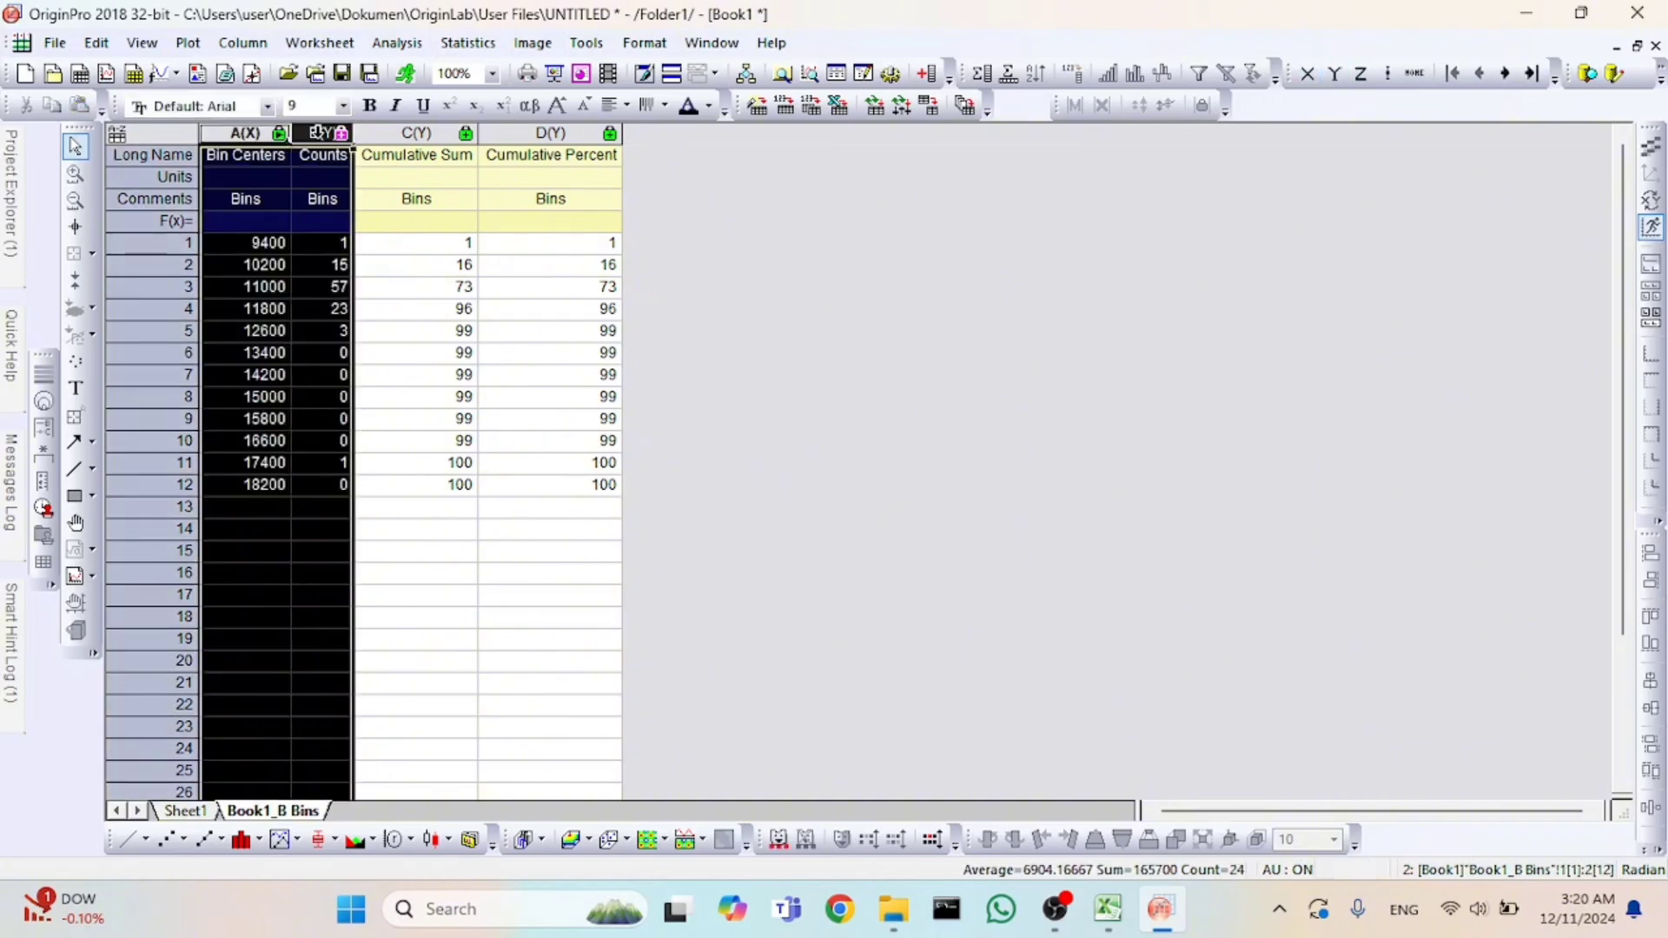
left_click(184, 45)
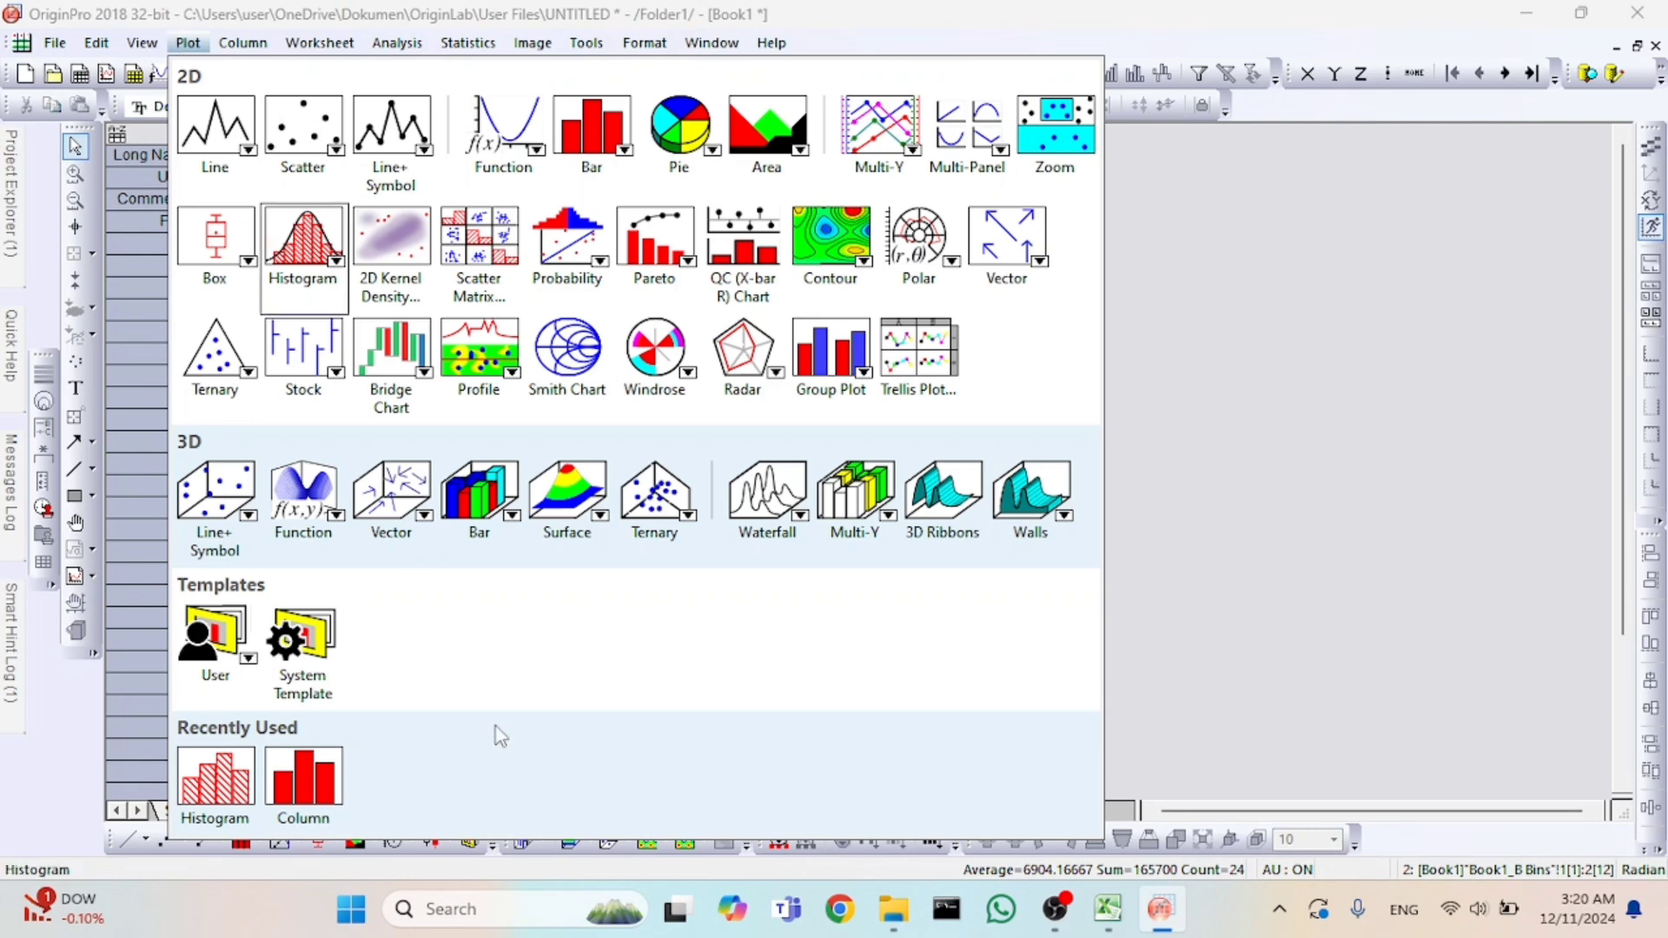
left_click(330, 773)
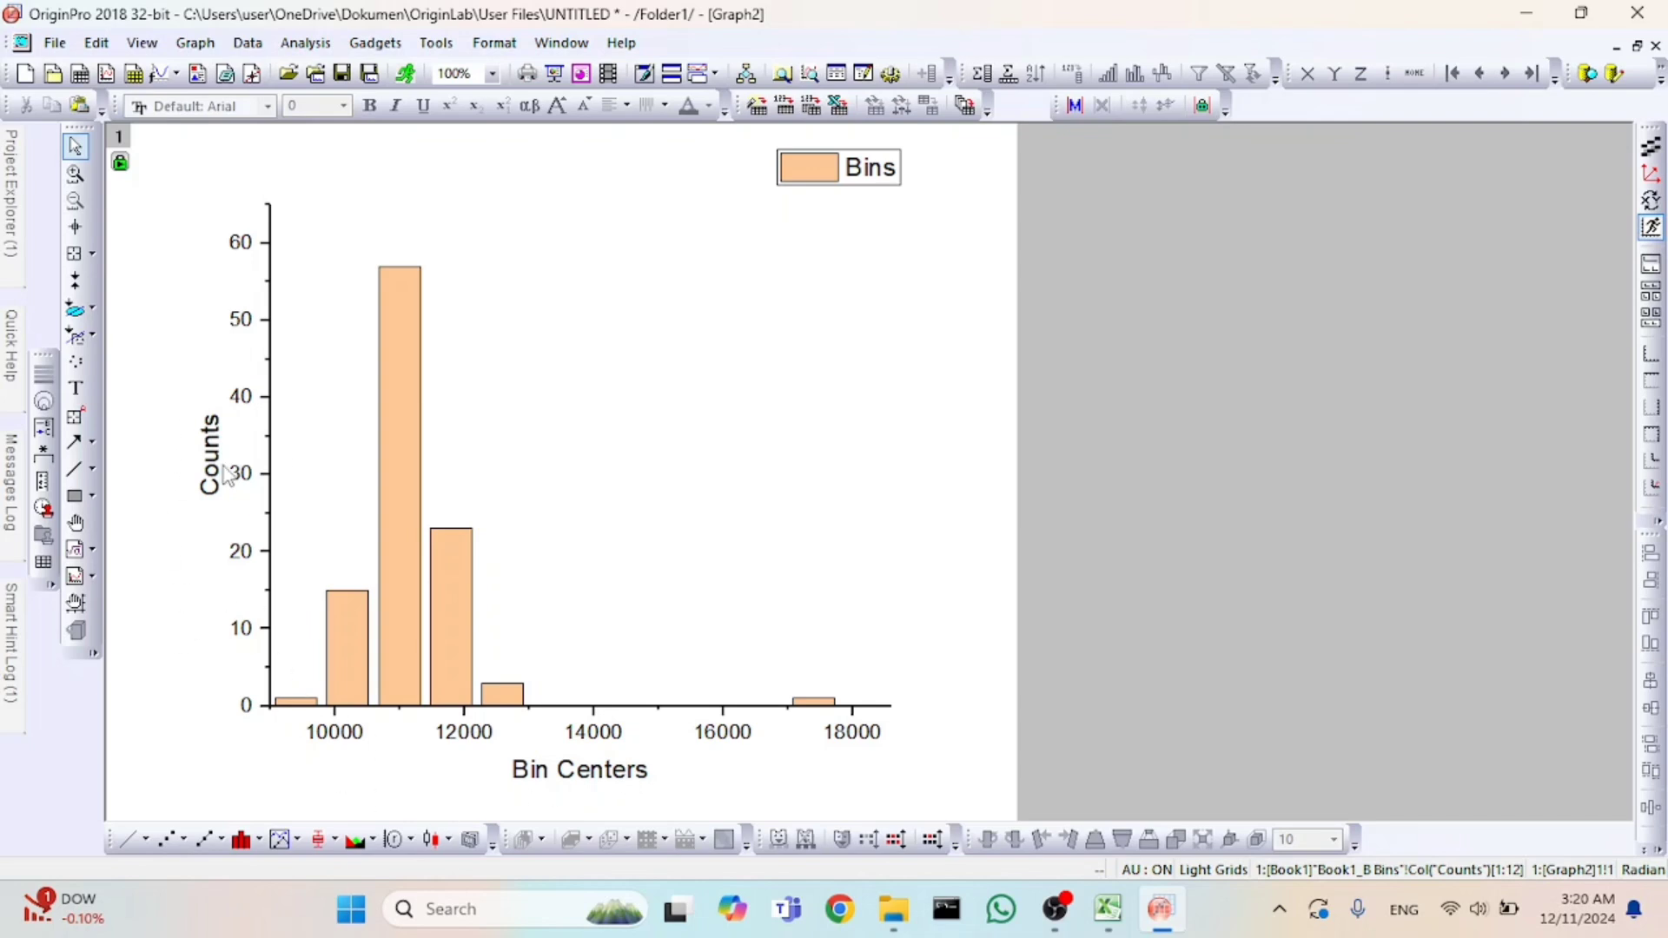
Change the column chart's X-axis title to "Diameter".
left_click(605, 783)
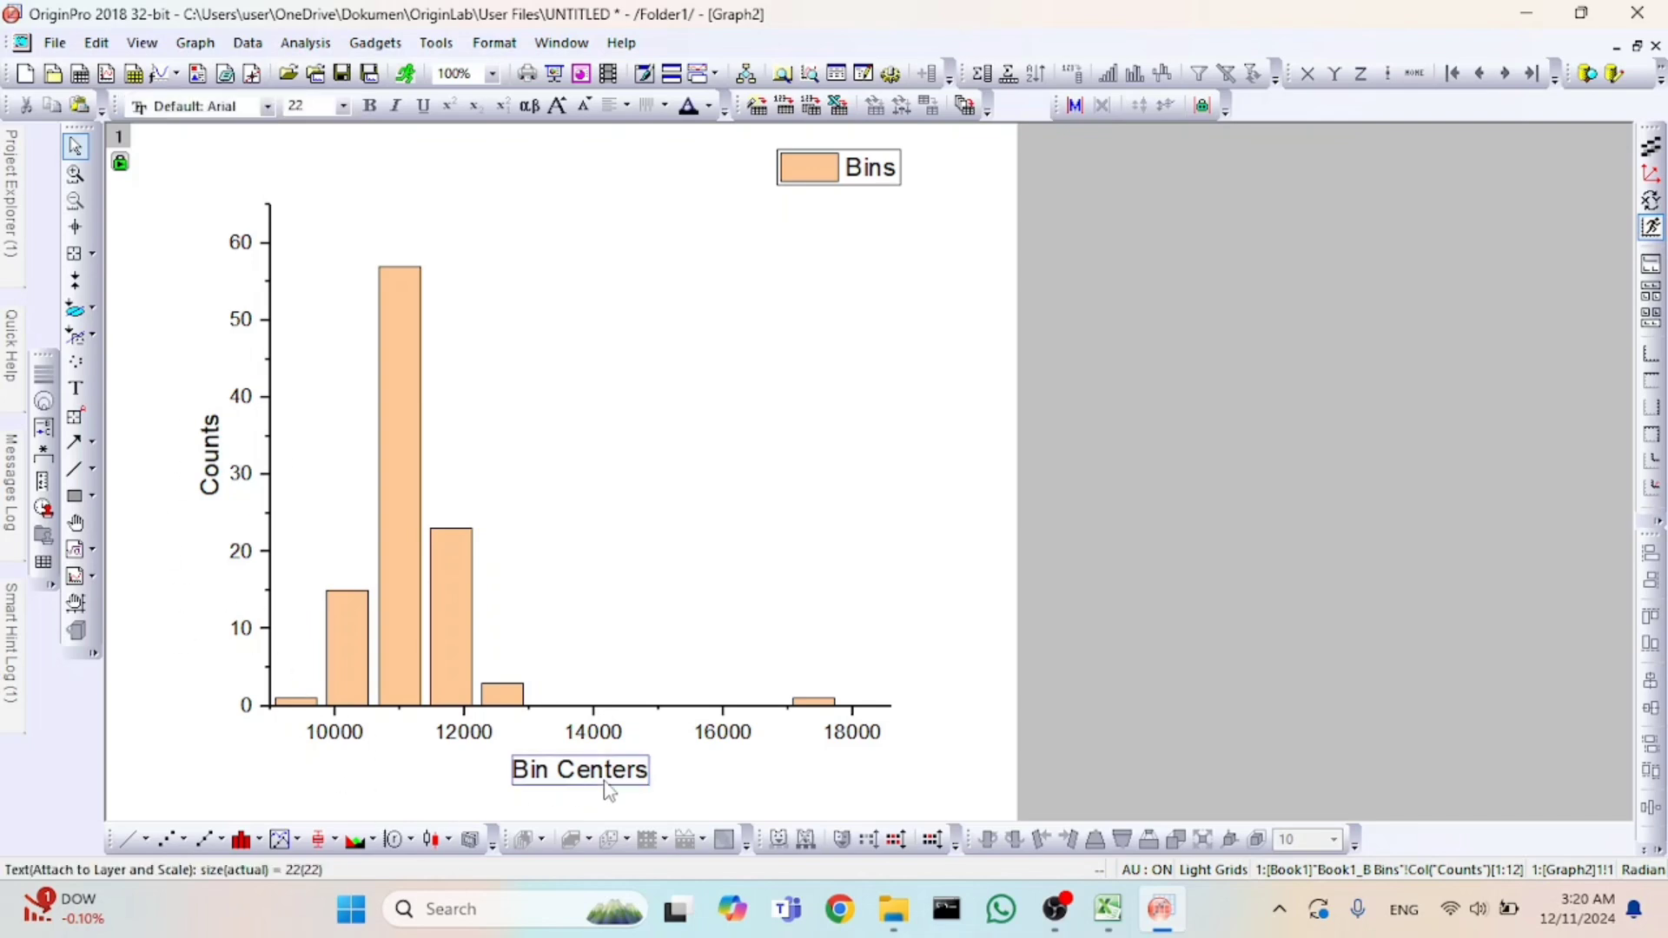
double_click(613, 777)
double_click(612, 777)
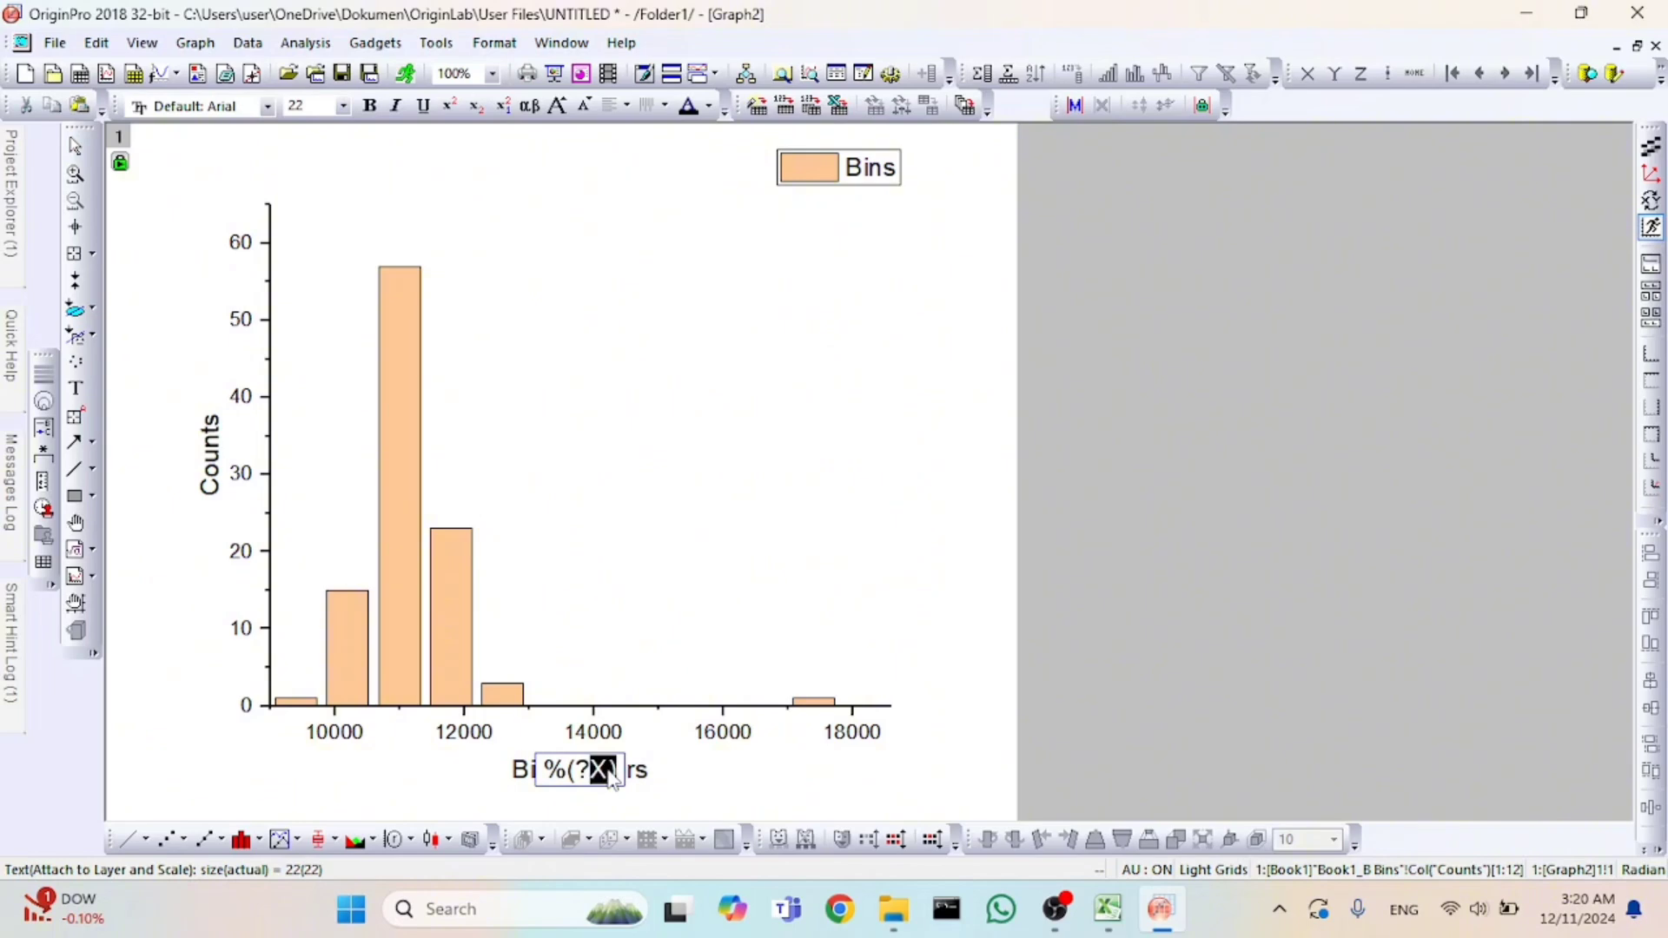
key("BackSpace")
key("BackSpace")
key("BackSpace")
key("BackSpace")
key("Caps_Lock")
type("D")
key("Caps_Lock")
type("iameter")
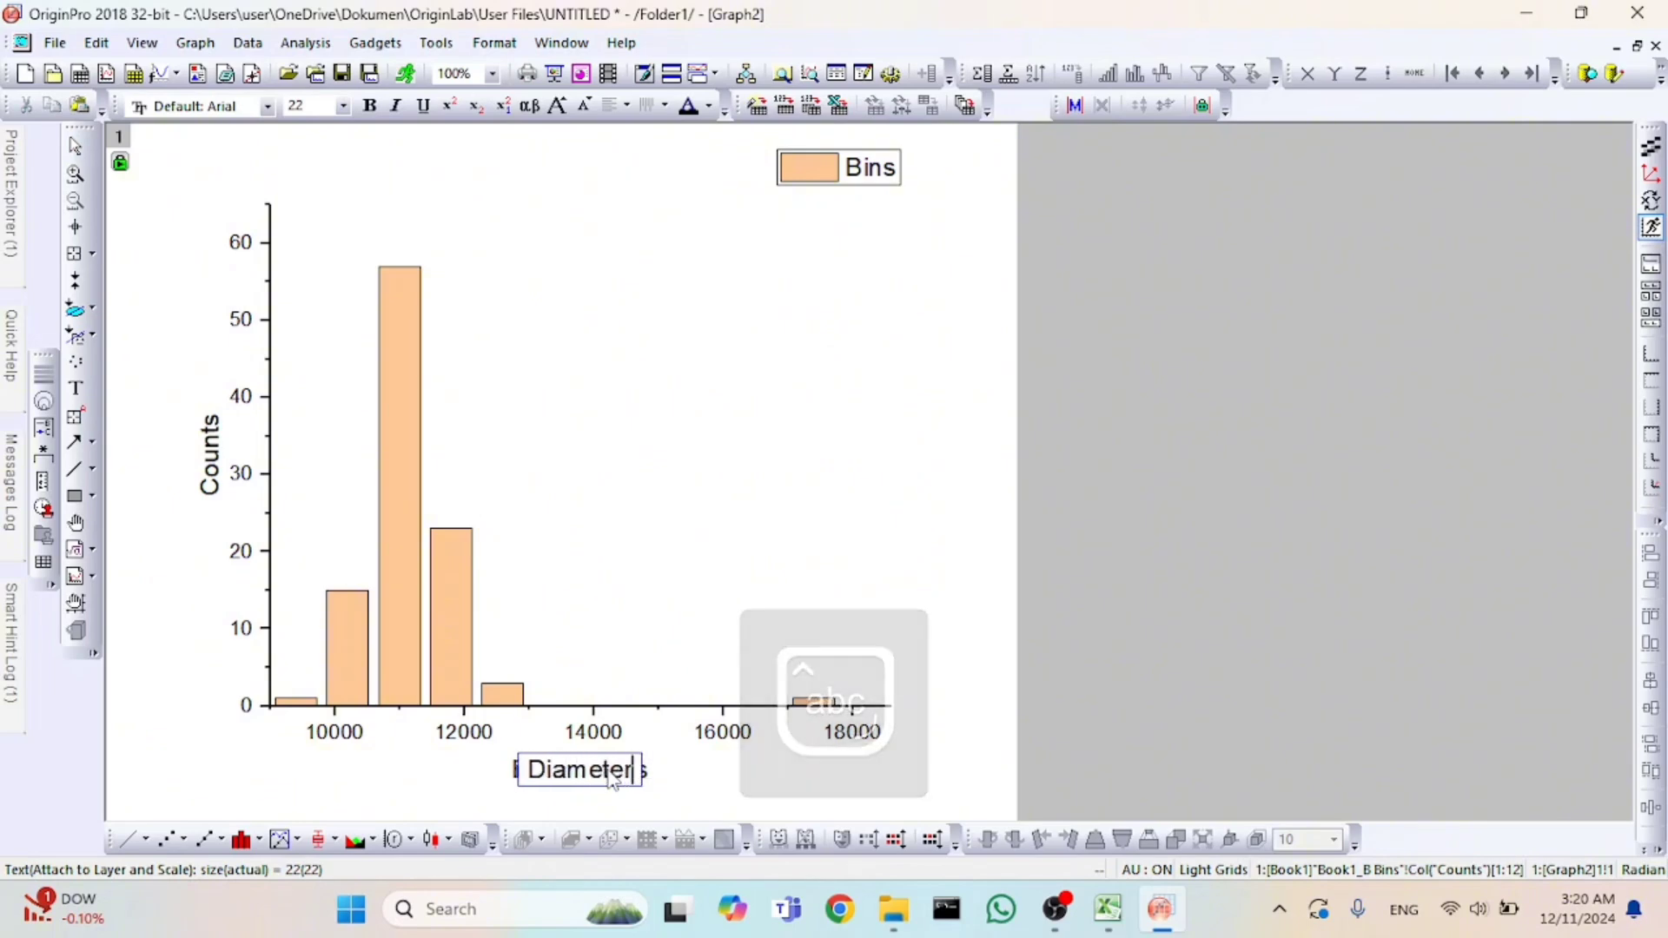
Change the column chart's Y-axis title to "Frekuensi".
double_click(213, 456)
left_click(215, 453)
double_click(215, 454)
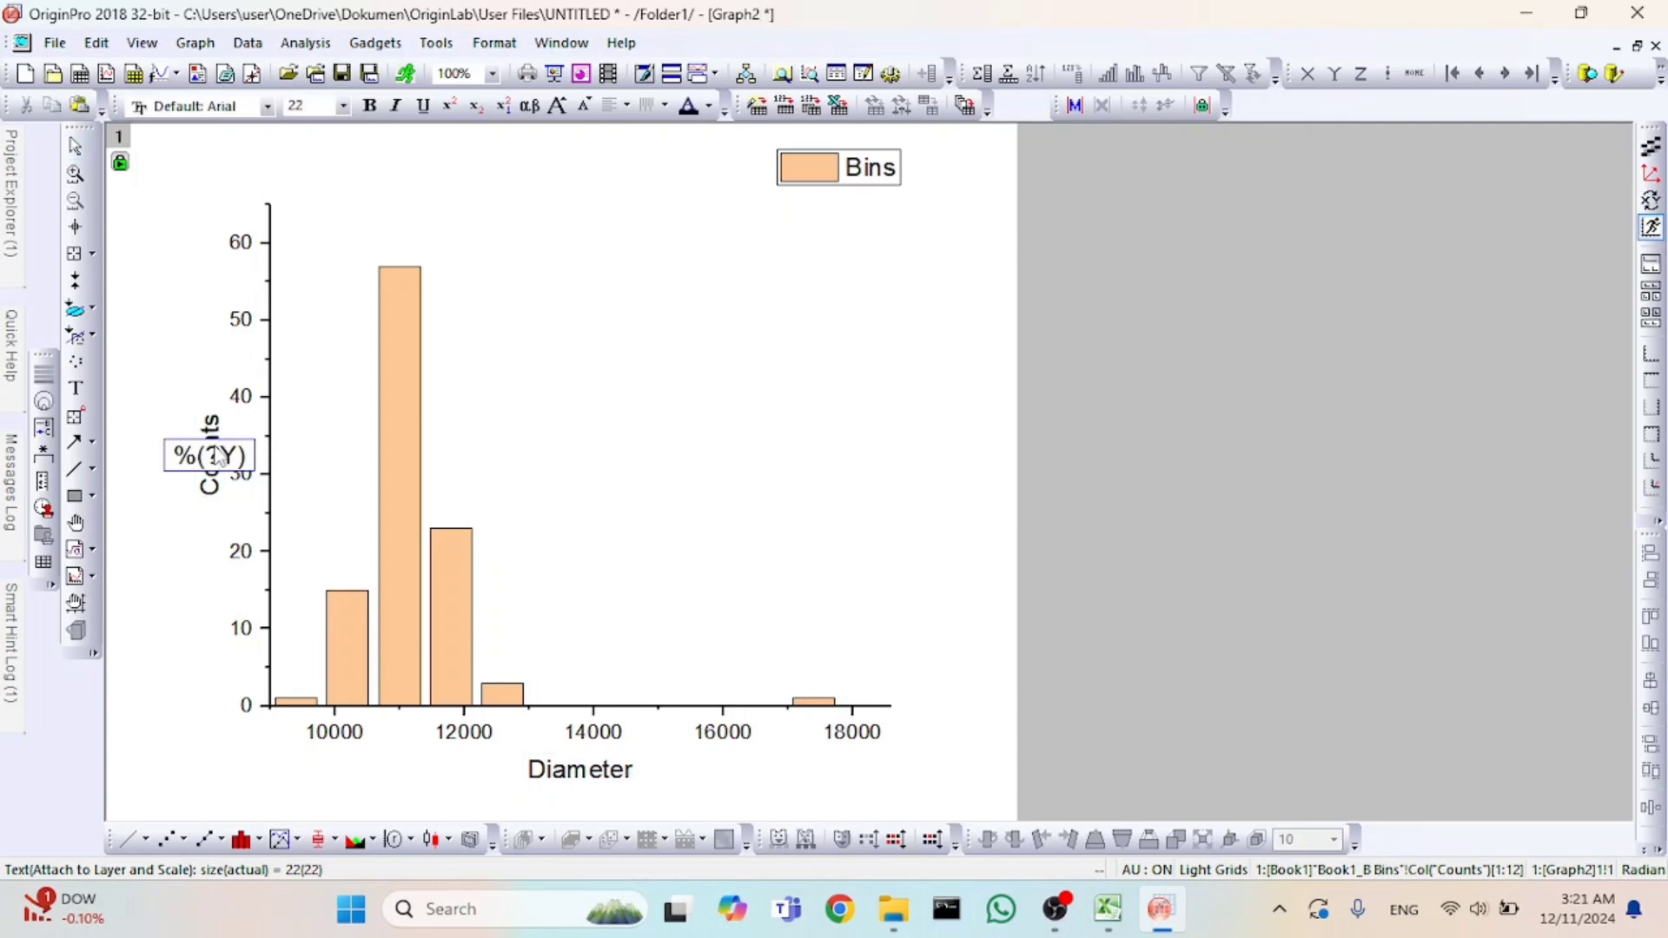
left_click_drag(252, 456, 154, 460)
key("Caps_Lock")
type("Frekuensi")
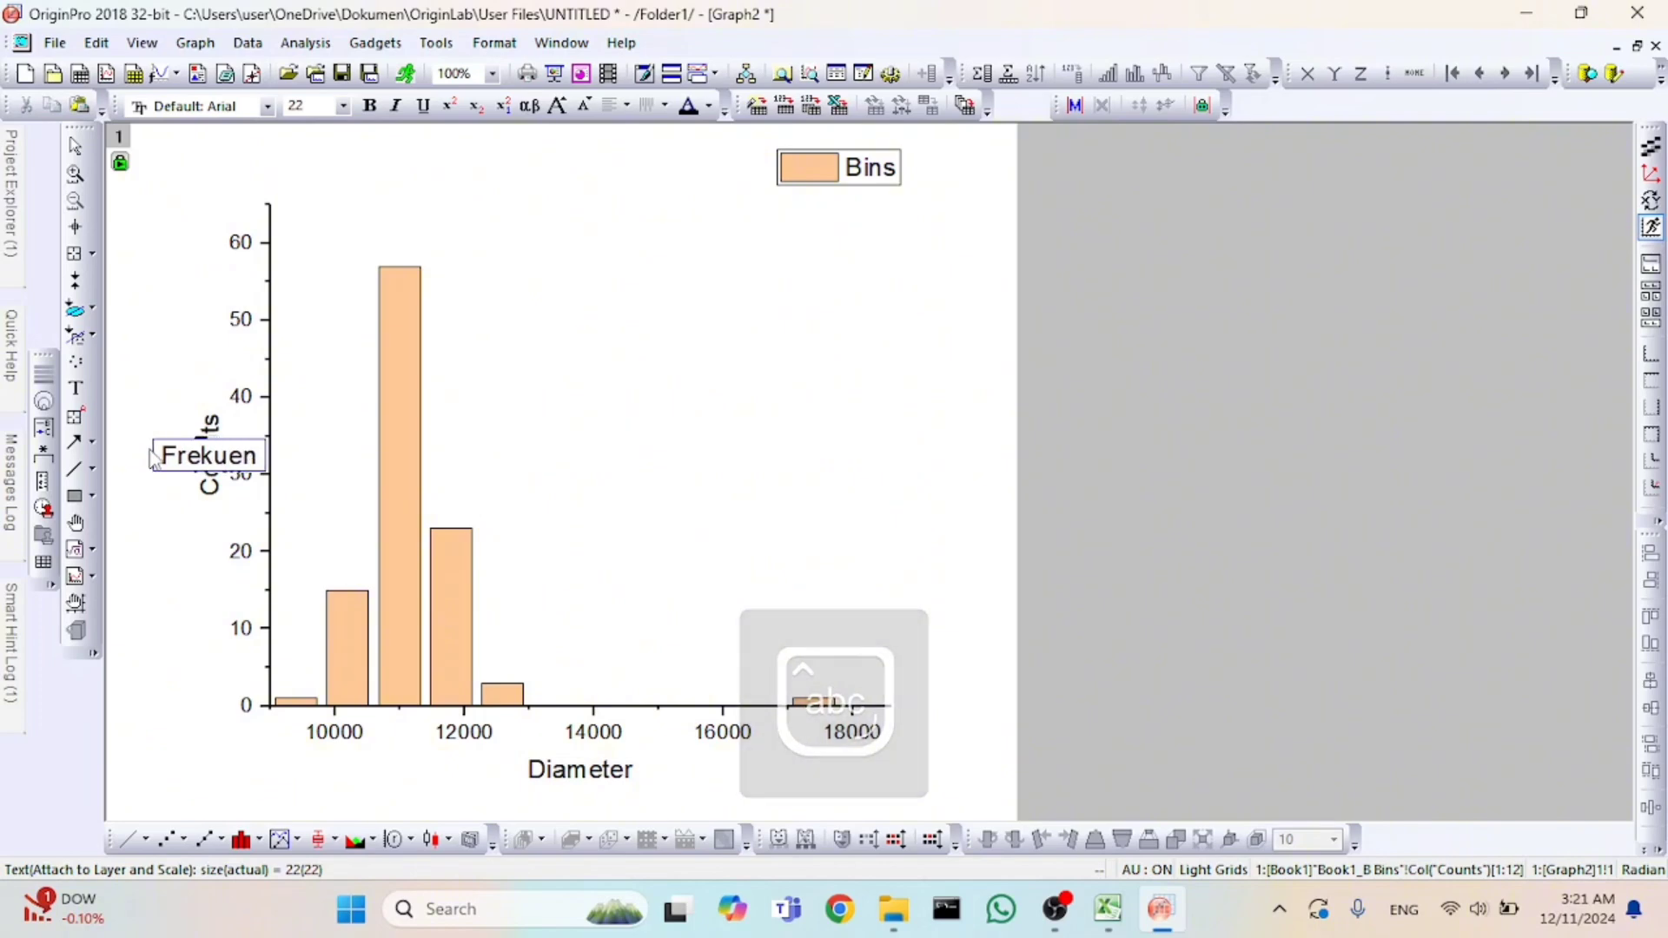
Finish the Y-axis title edit and open the nonlinear curve fitting dialog for the Bins column plot.
left_click(201, 302)
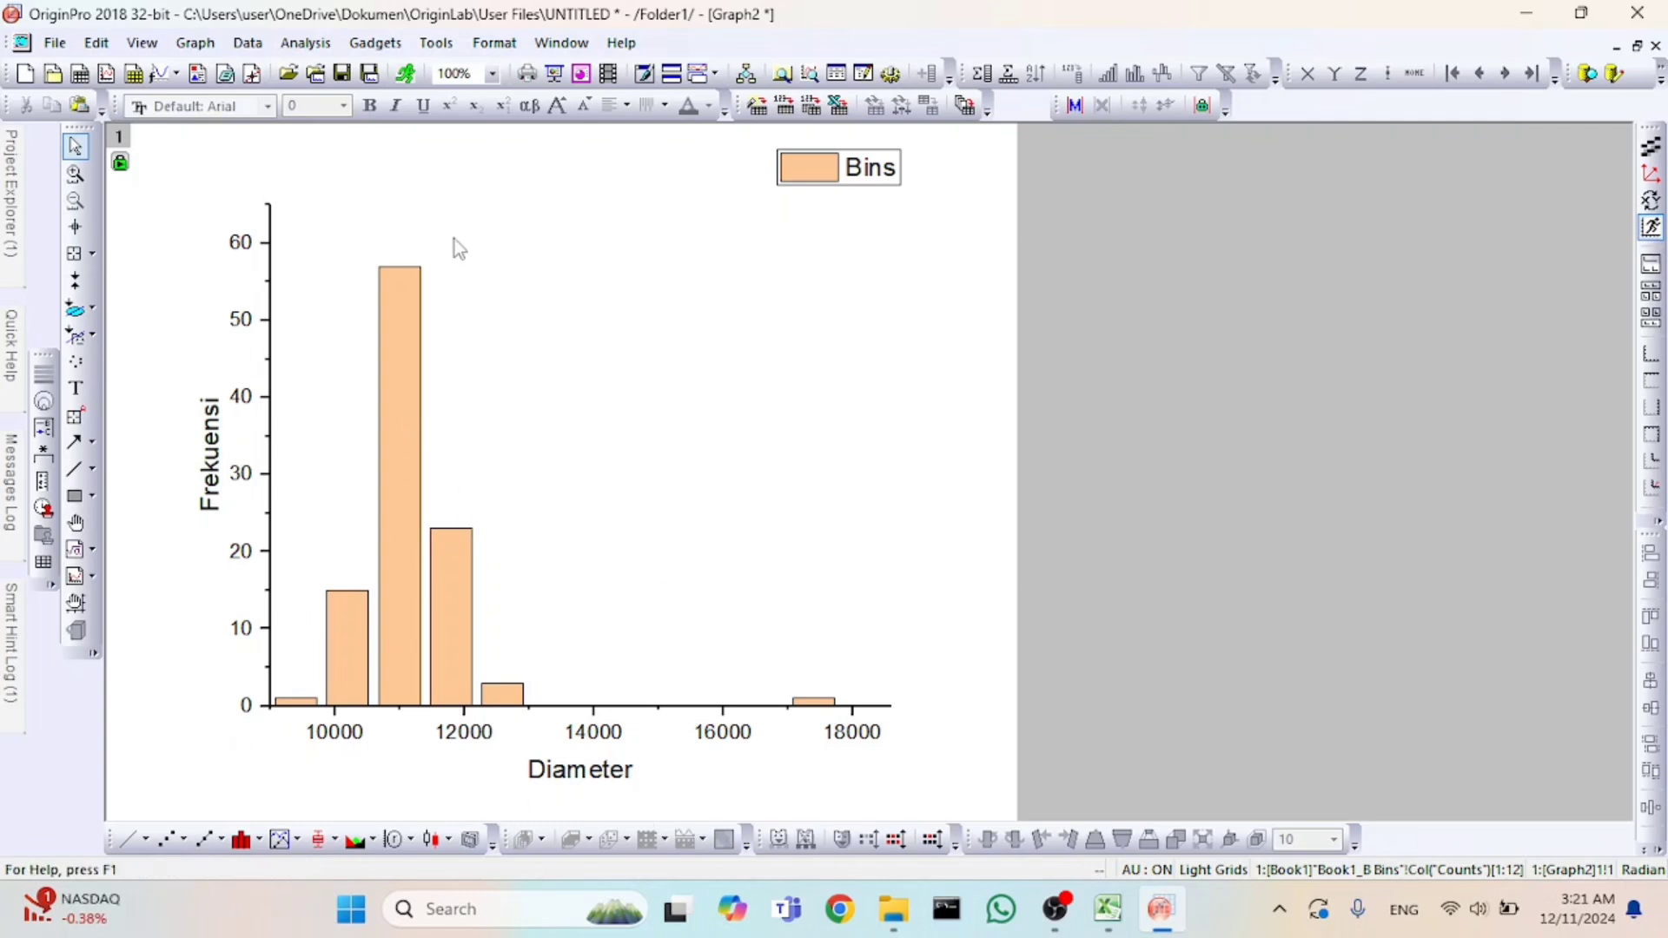
left_click(418, 403)
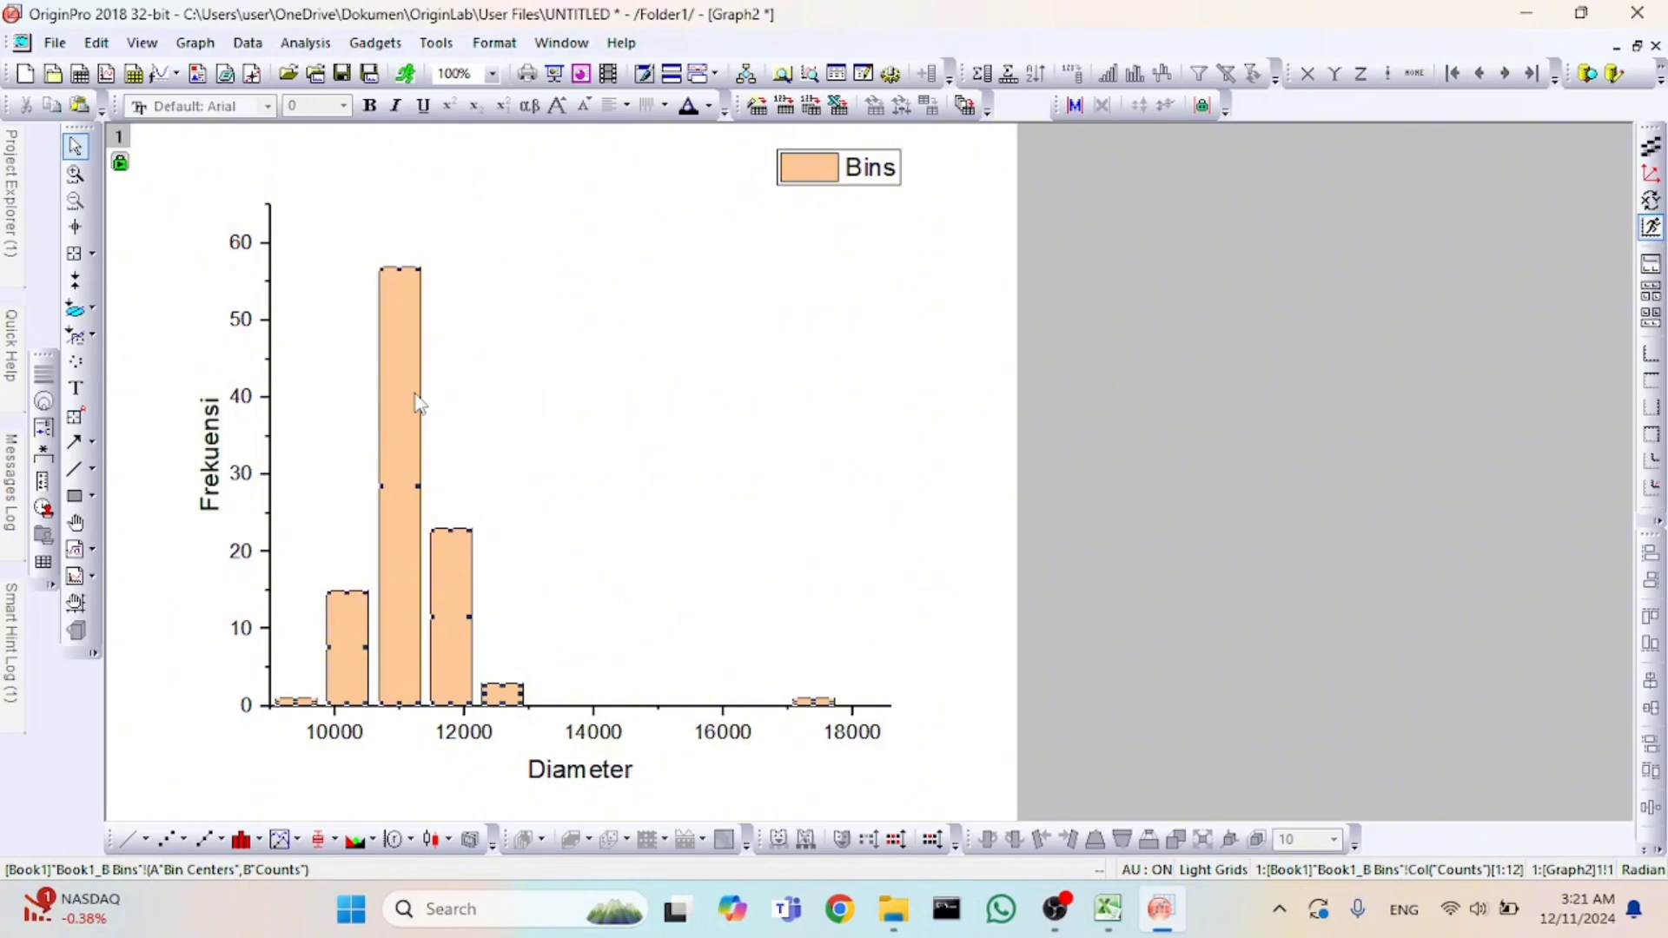
left_click(519, 642)
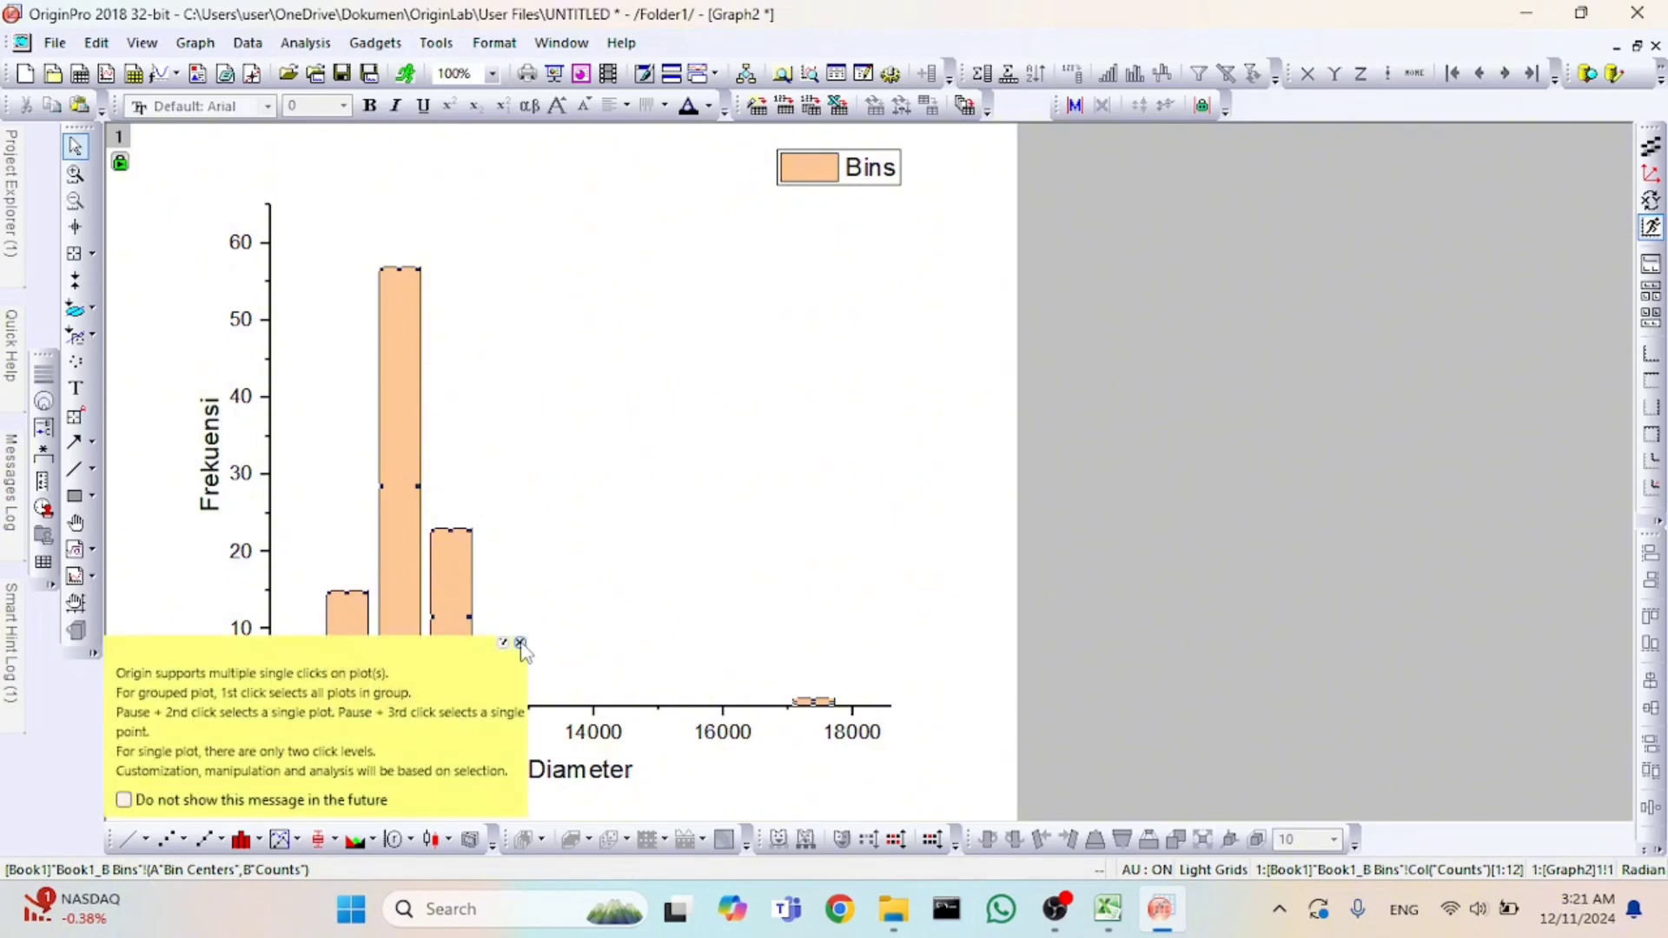
left_click(321, 48)
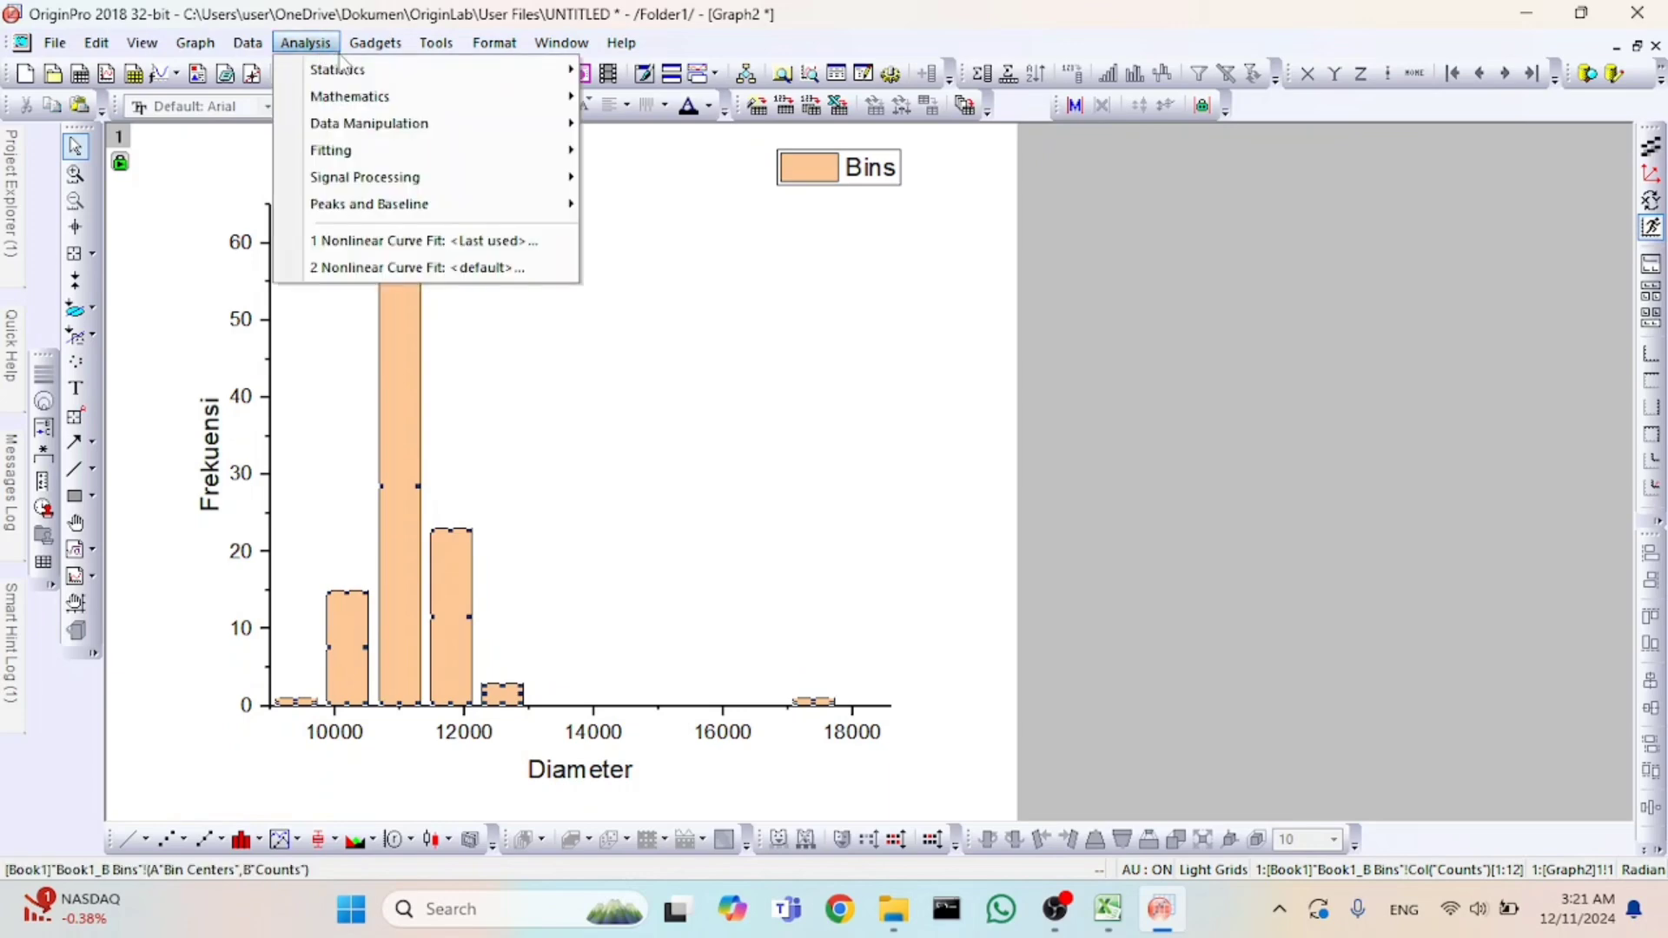
mouse_move(501, 157)
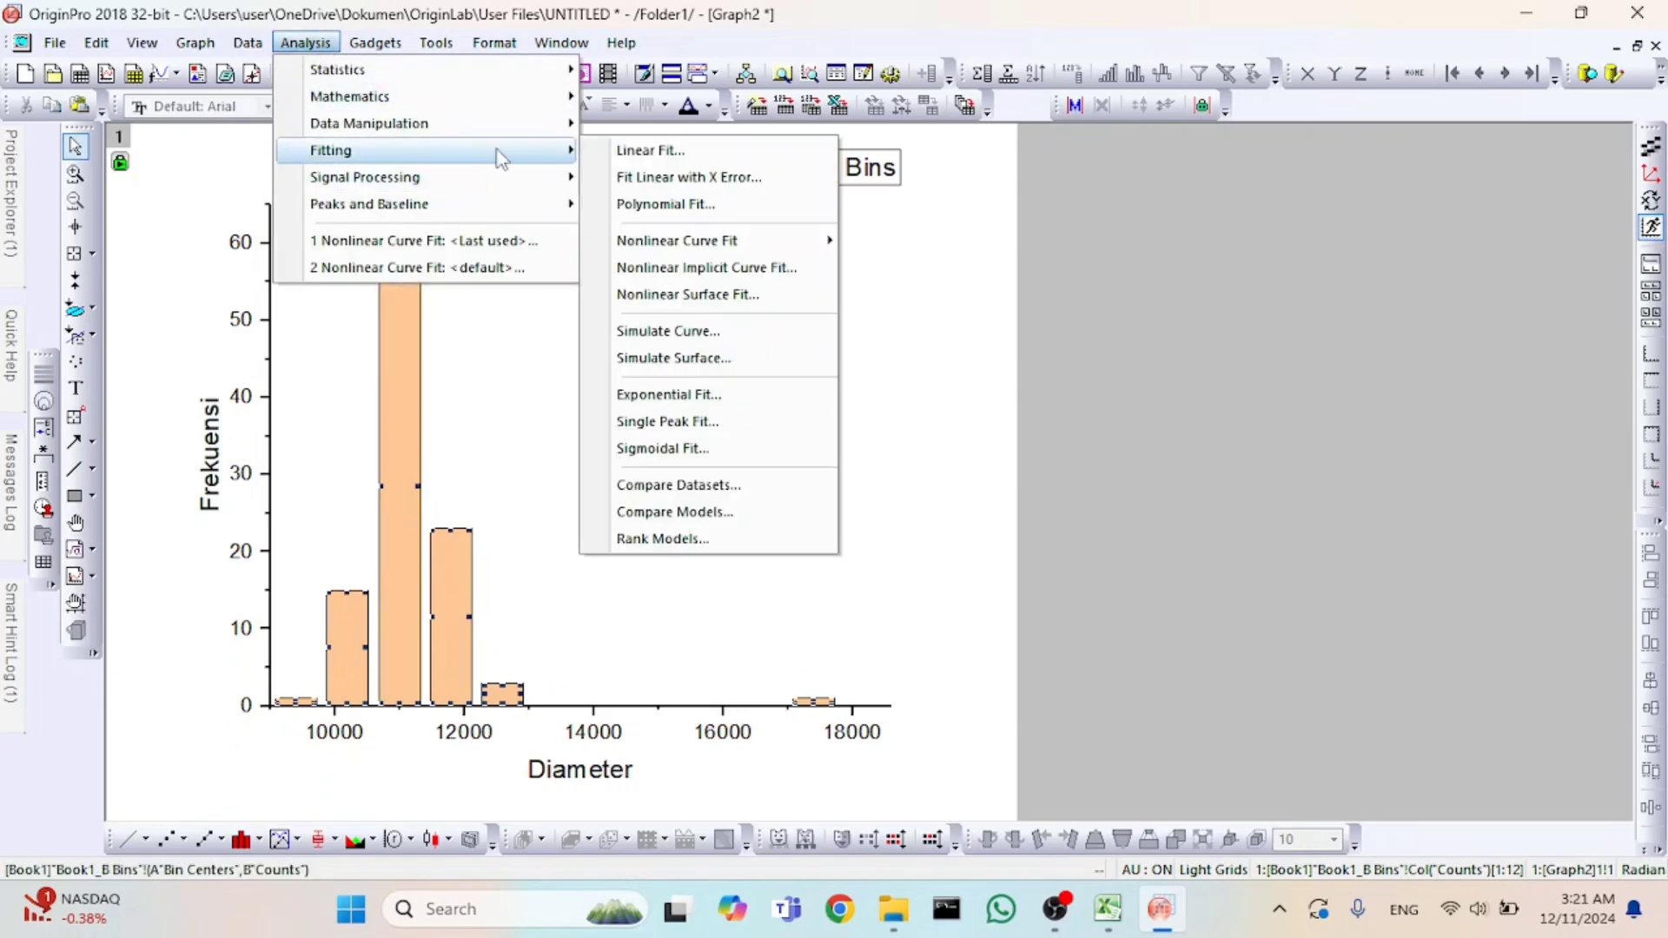
mouse_move(676, 247)
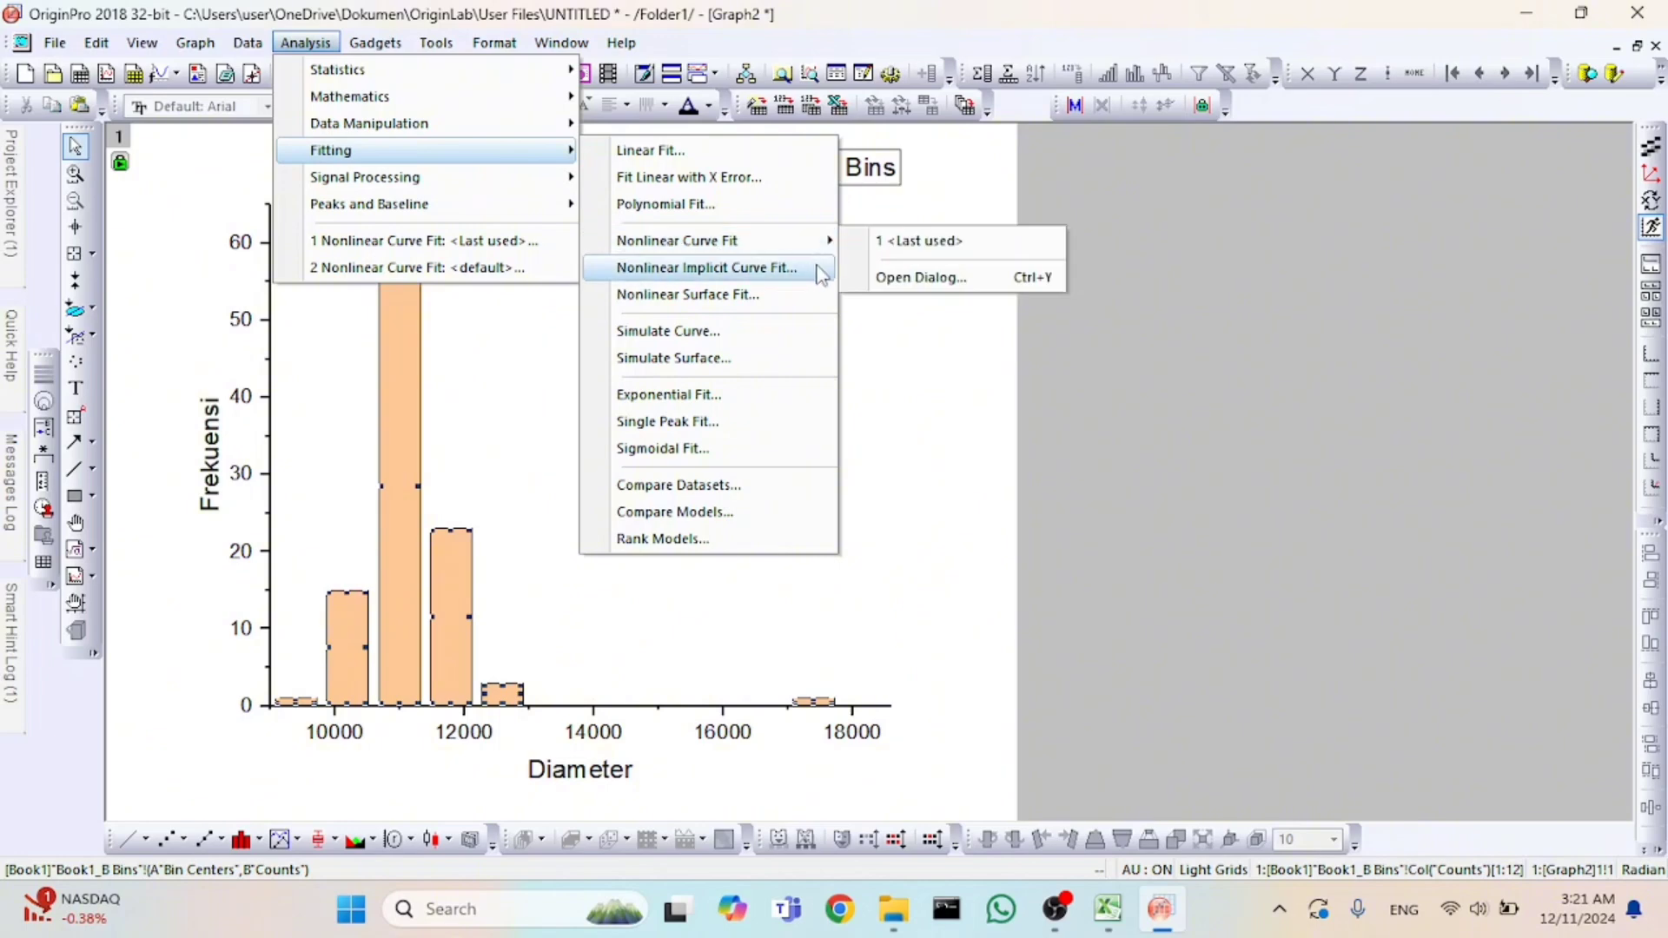
left_click(899, 280)
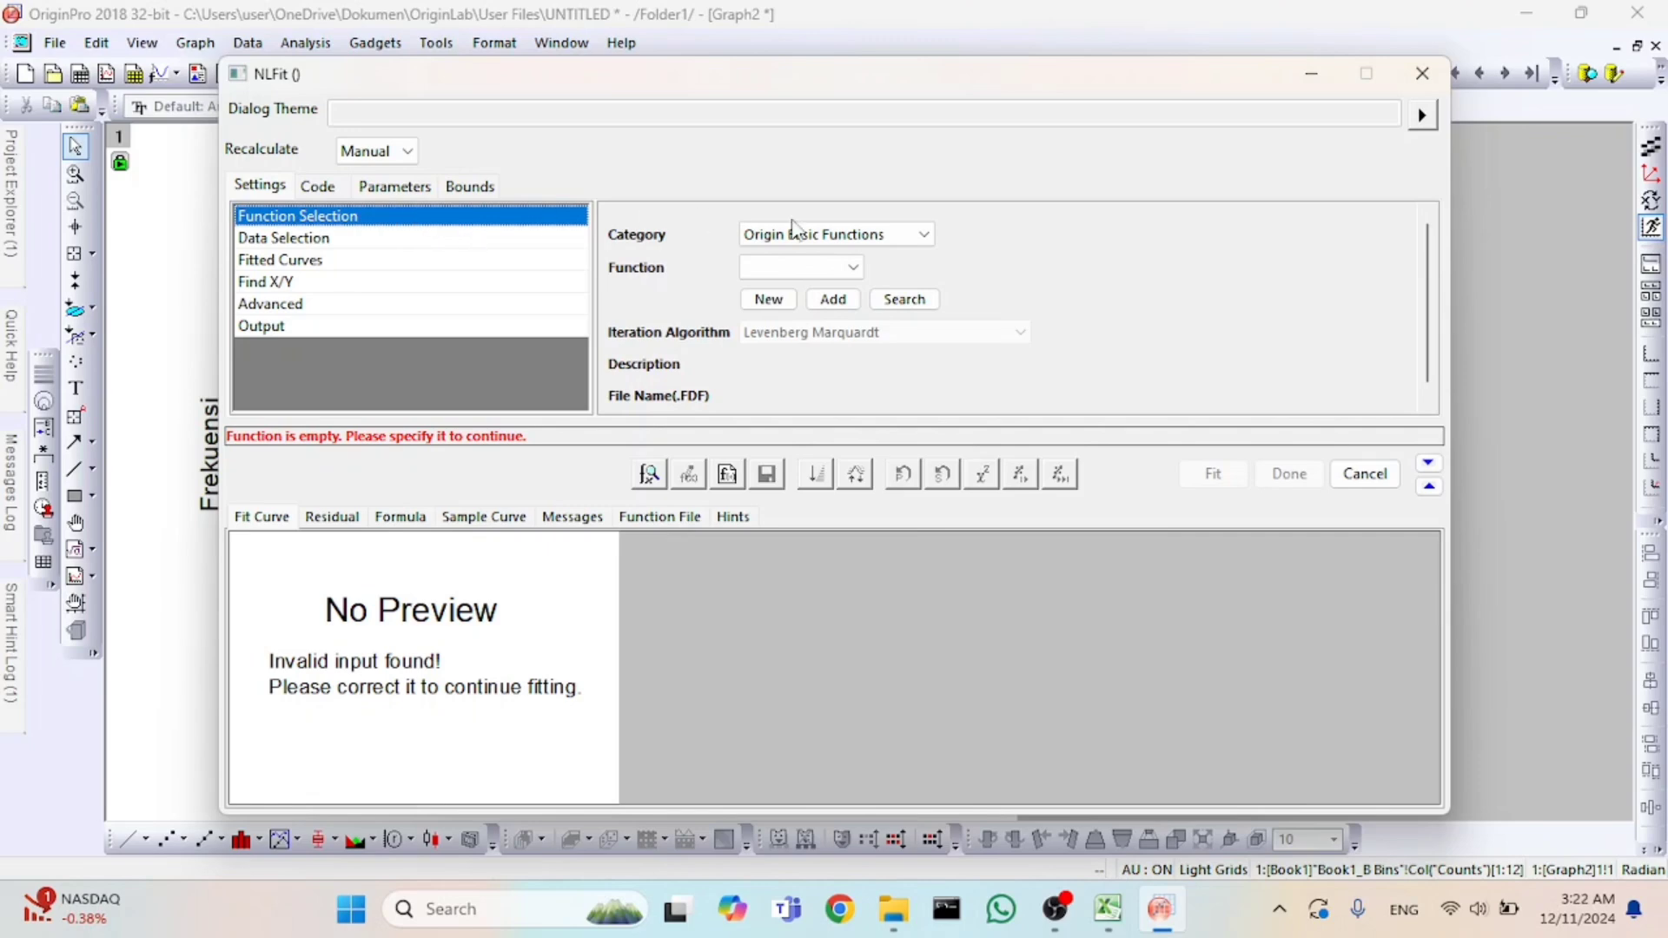
Choose the LogNormal function from the Peak Functions category for the nonlinear fit.
left_click(911, 233)
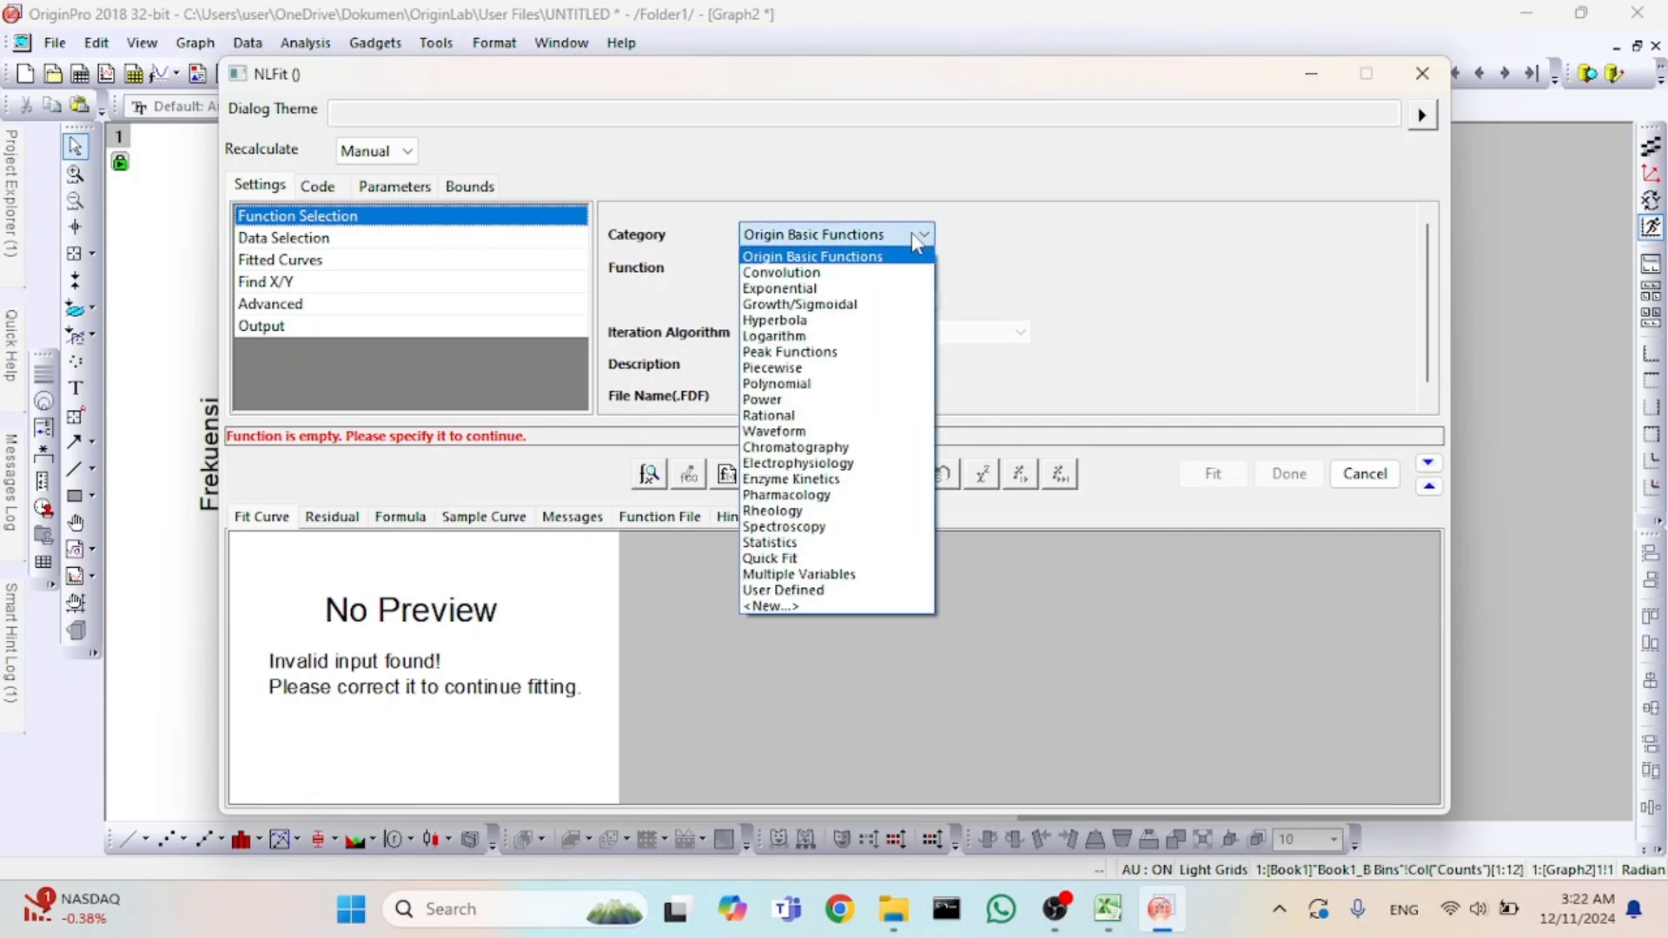
left_click(847, 352)
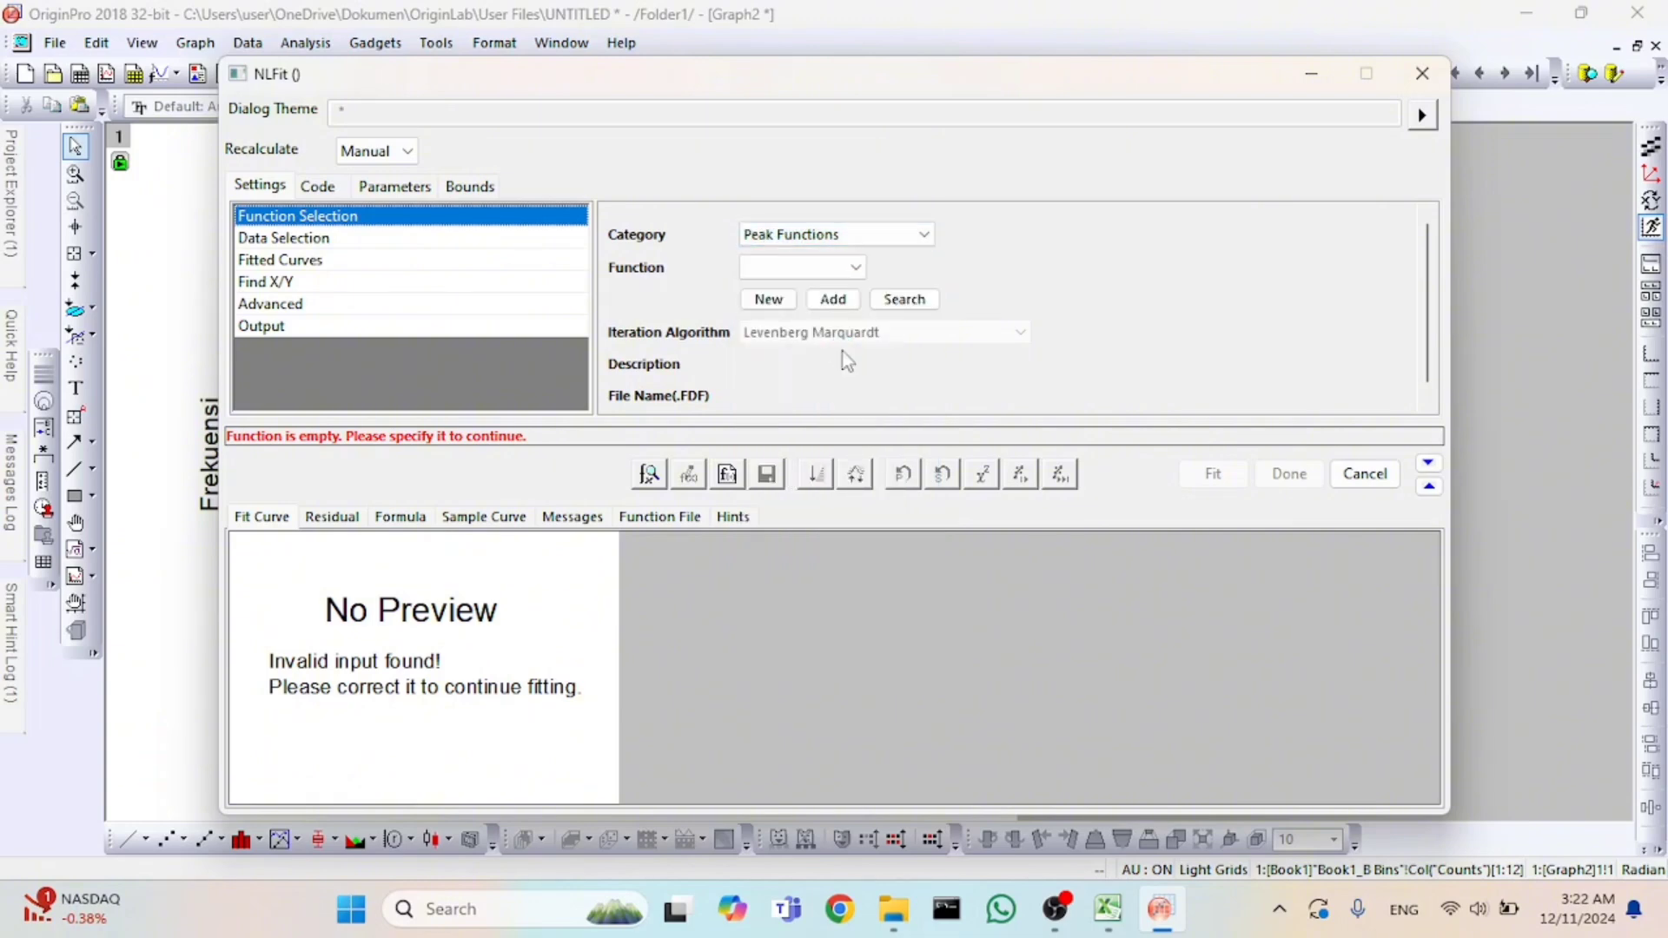
left_click(816, 269)
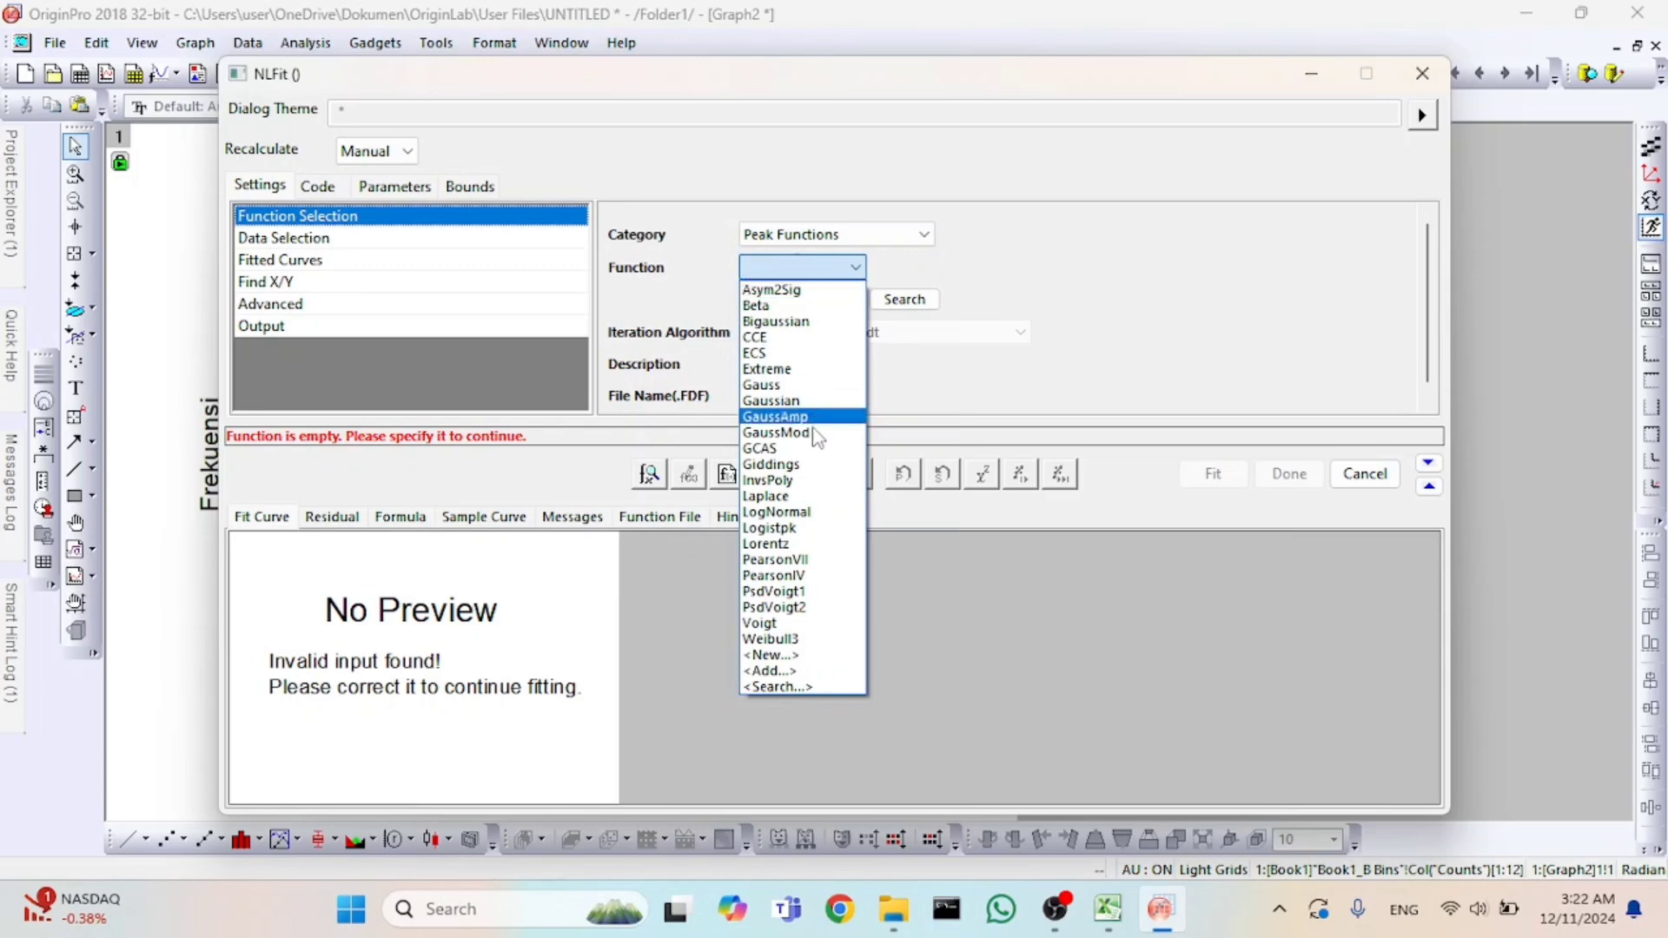
left_click(800, 513)
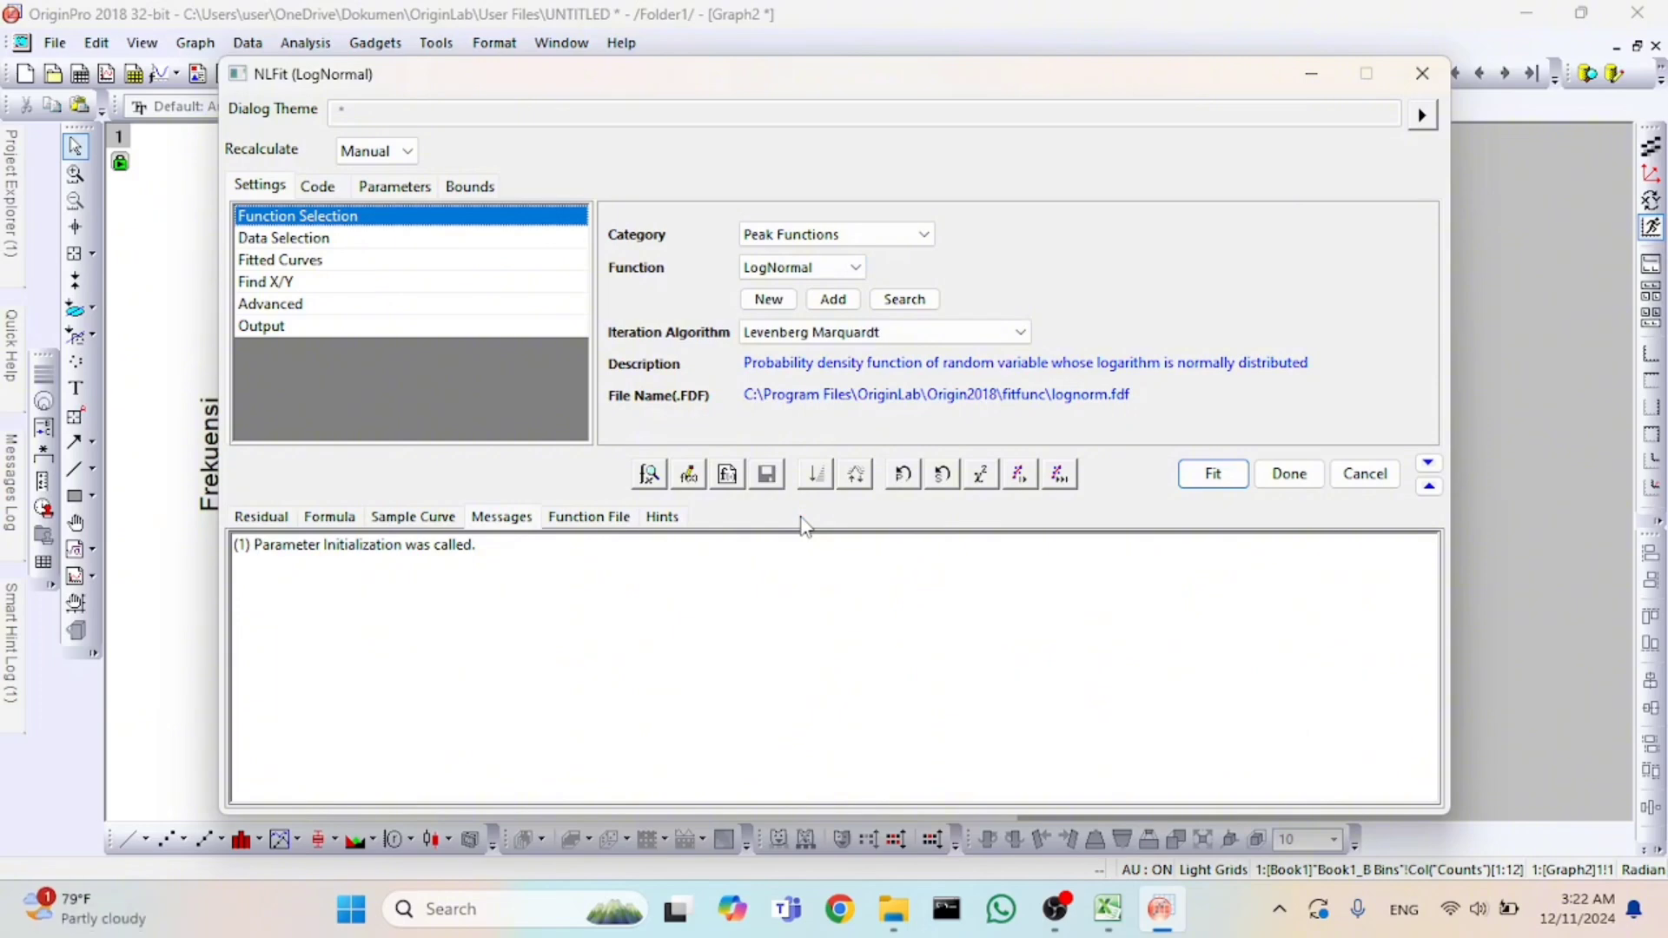
Review the fit's advanced settings, expanding Quantities and Fit Statistics to examine the selected outputs.
left_click(263, 304)
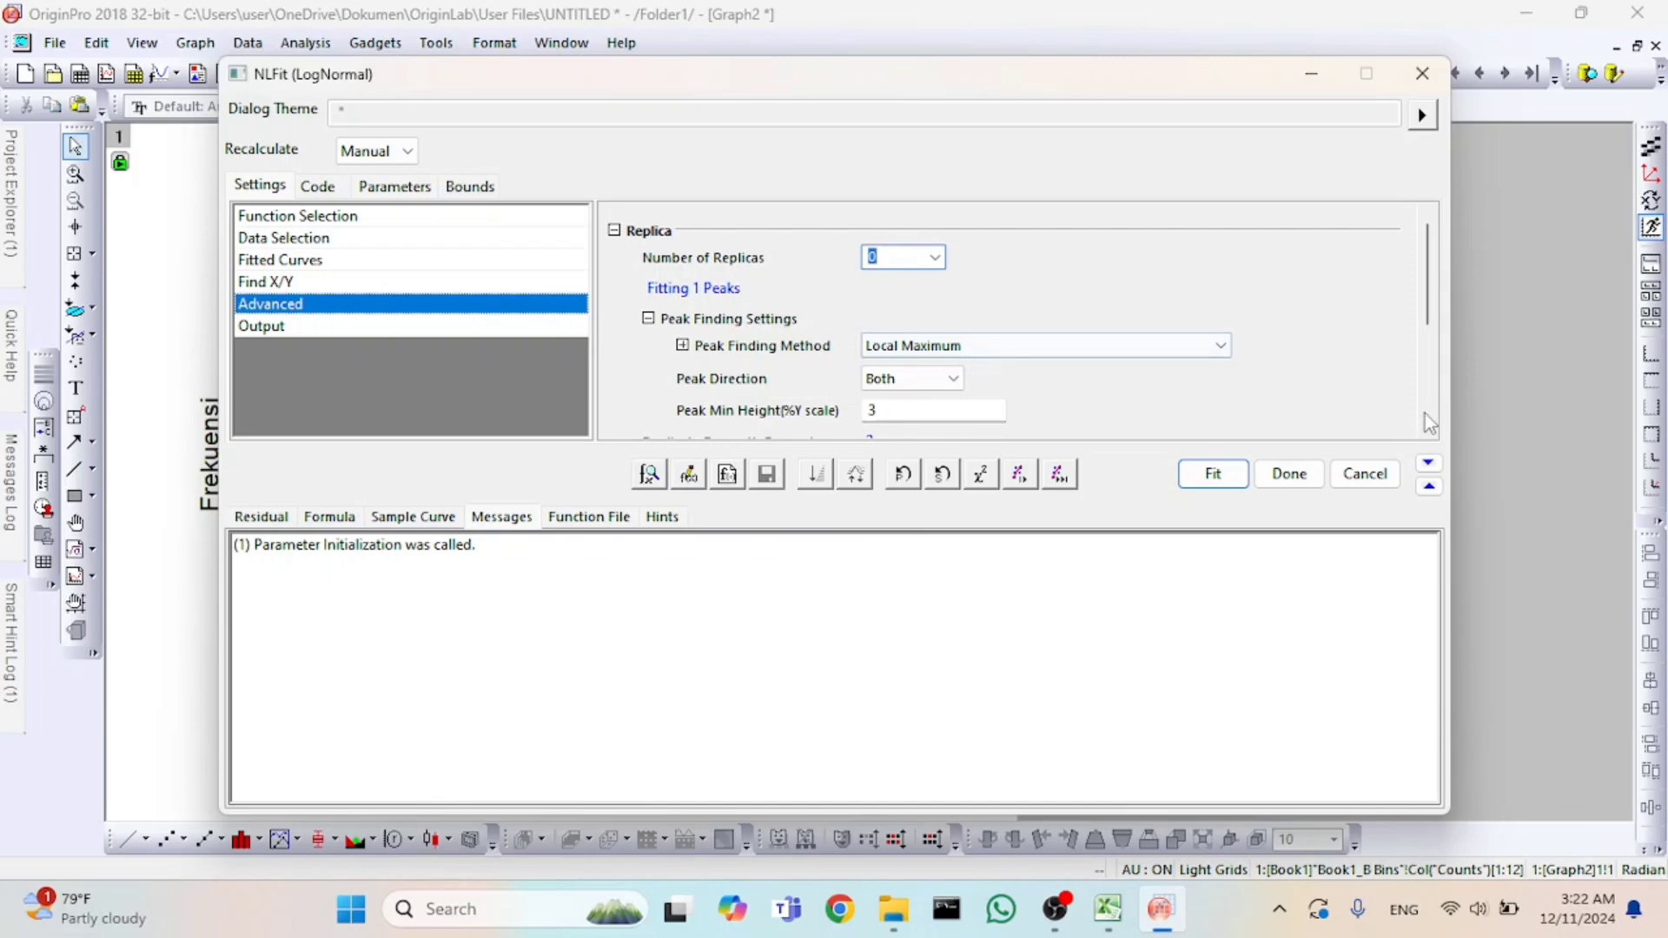
scroll(1432, 317, "down", 5)
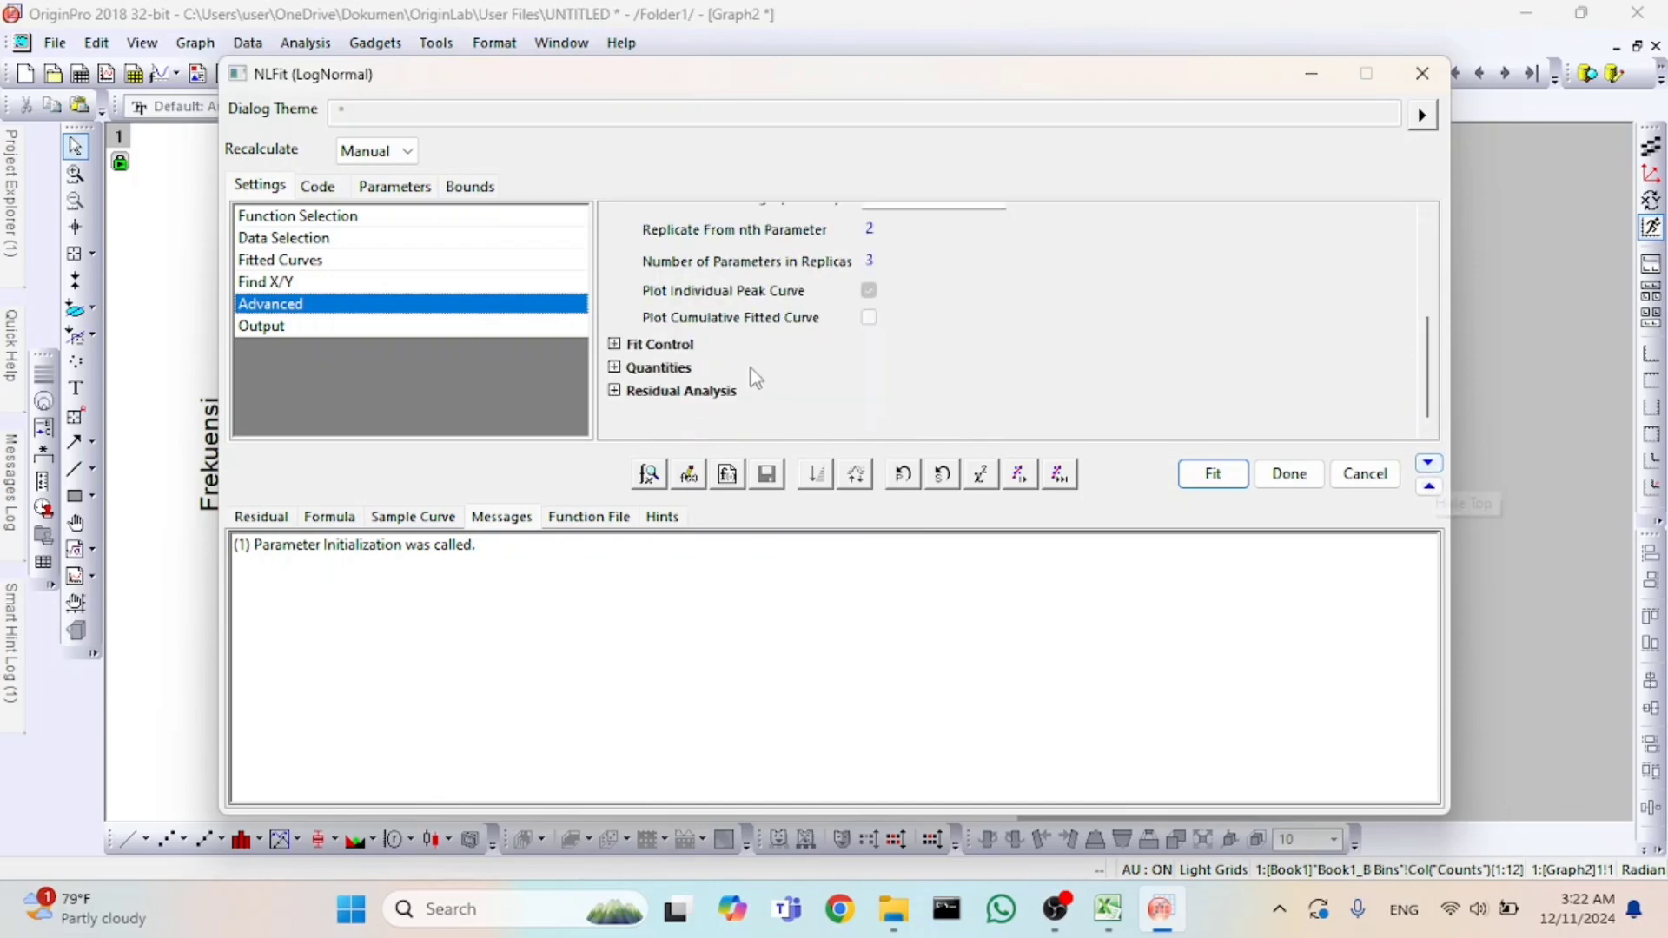
left_click(616, 368)
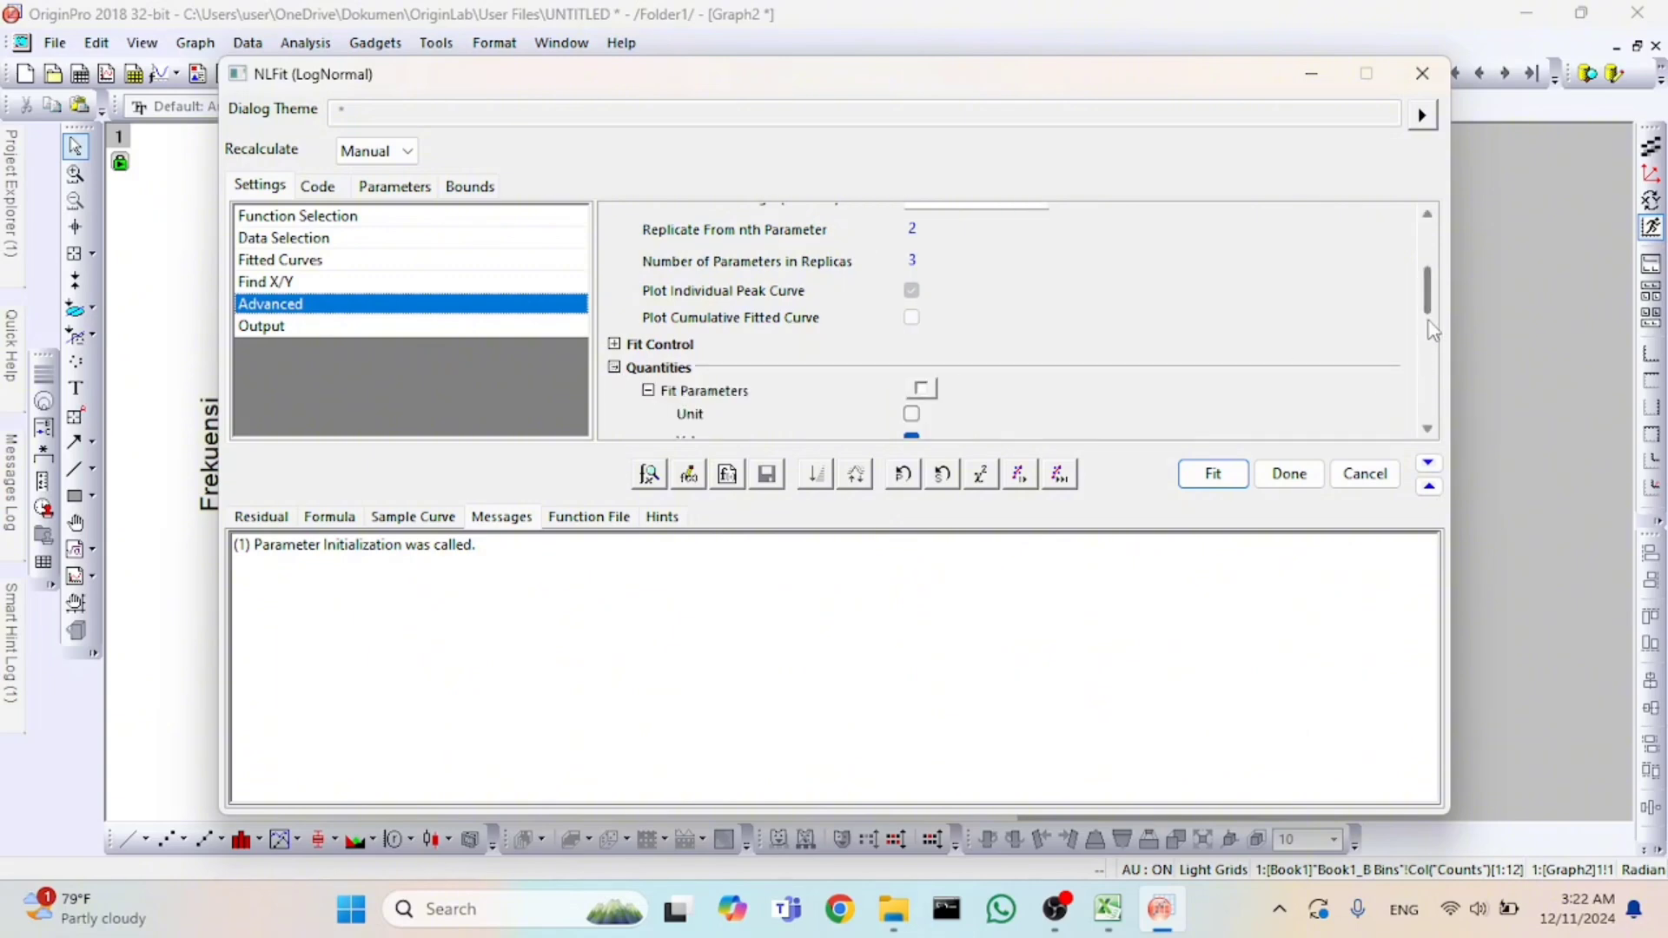
left_click_drag(1428, 308, 1434, 418)
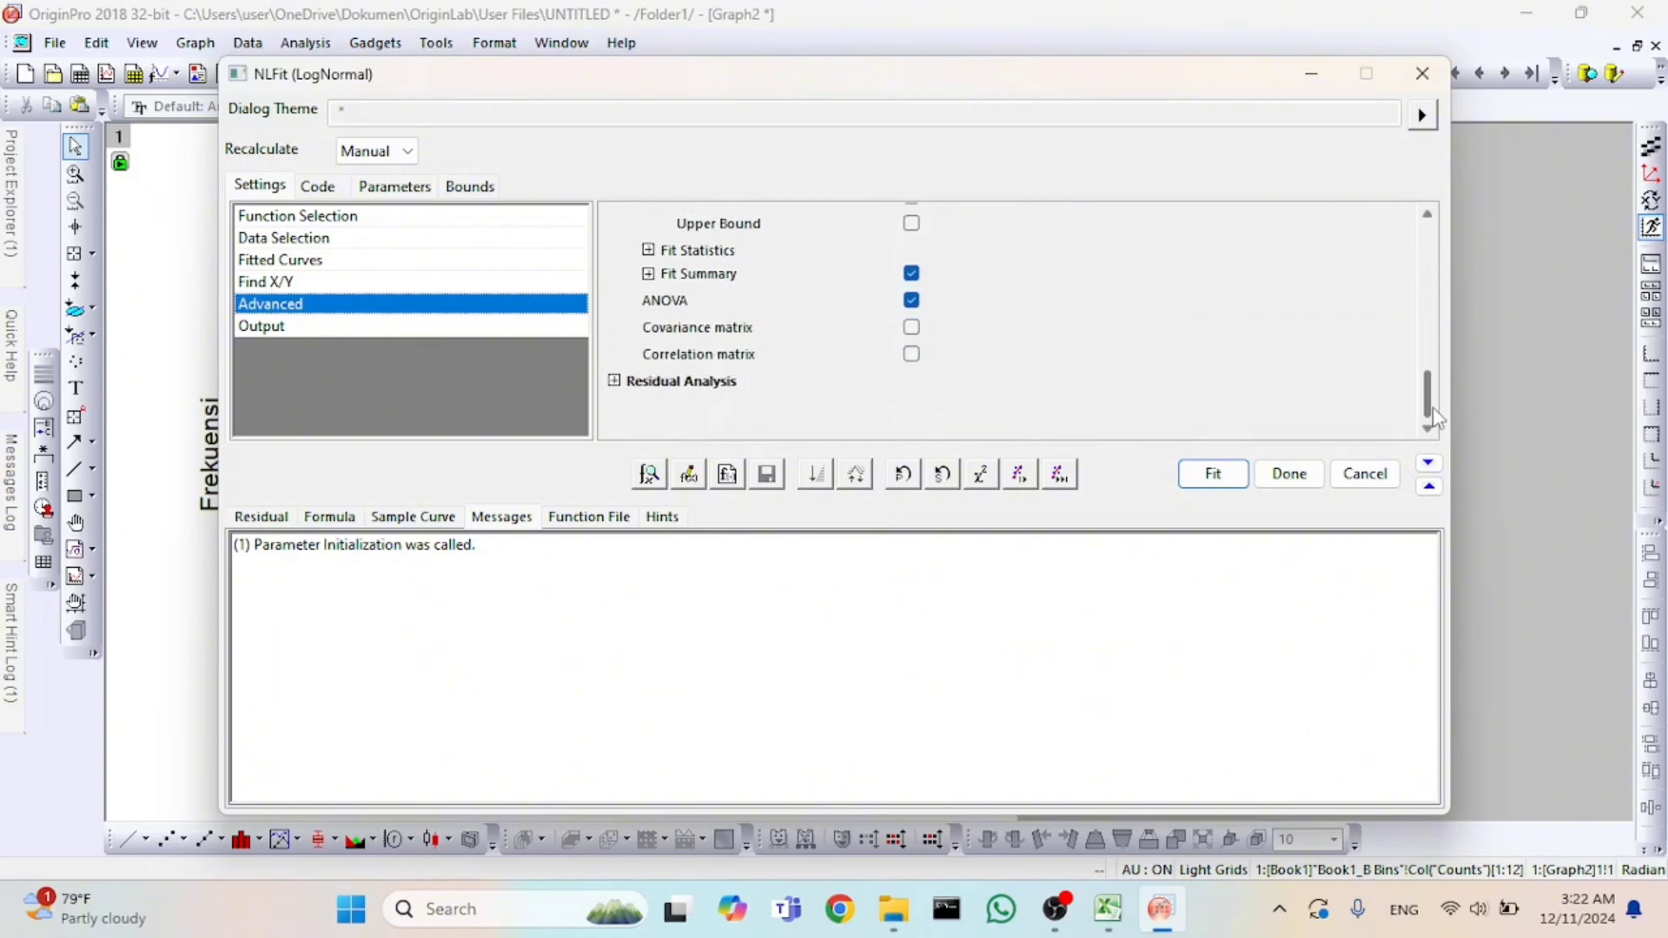
left_click(648, 251)
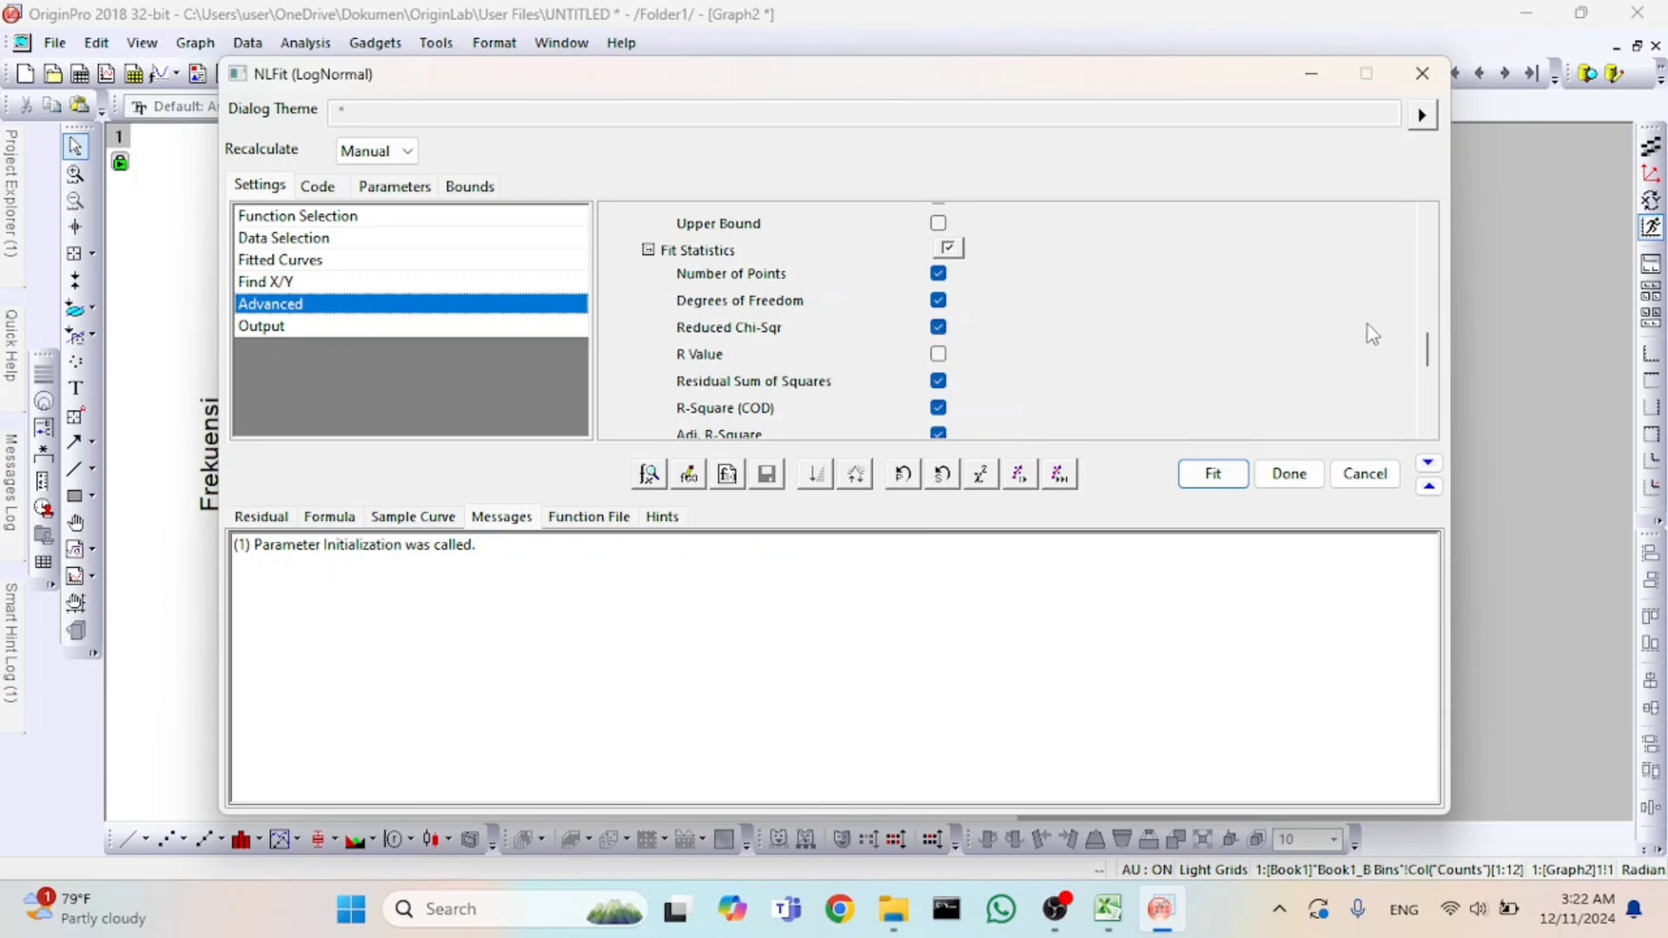
mouse_move(1429, 352)
left_mouse_down()
mouse_move(1430, 391)
mouse_move(1419, 365)
left_mouse_up()
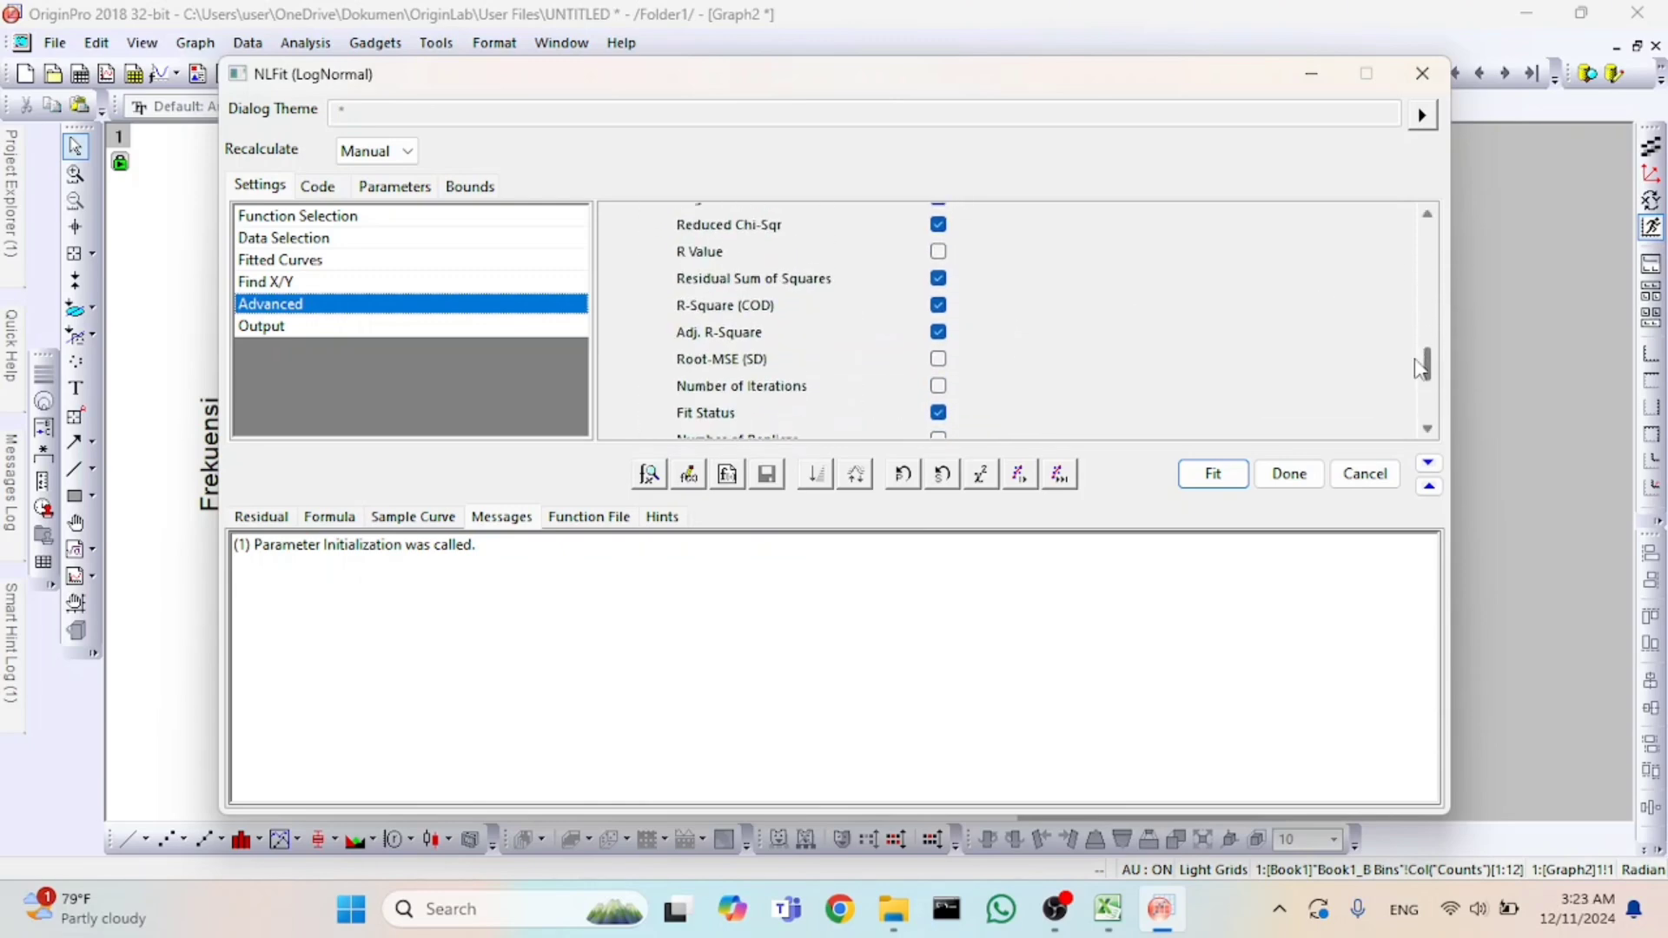
Run the LogNormal fit and choose not to switch to the report sheet.
left_click(1215, 475)
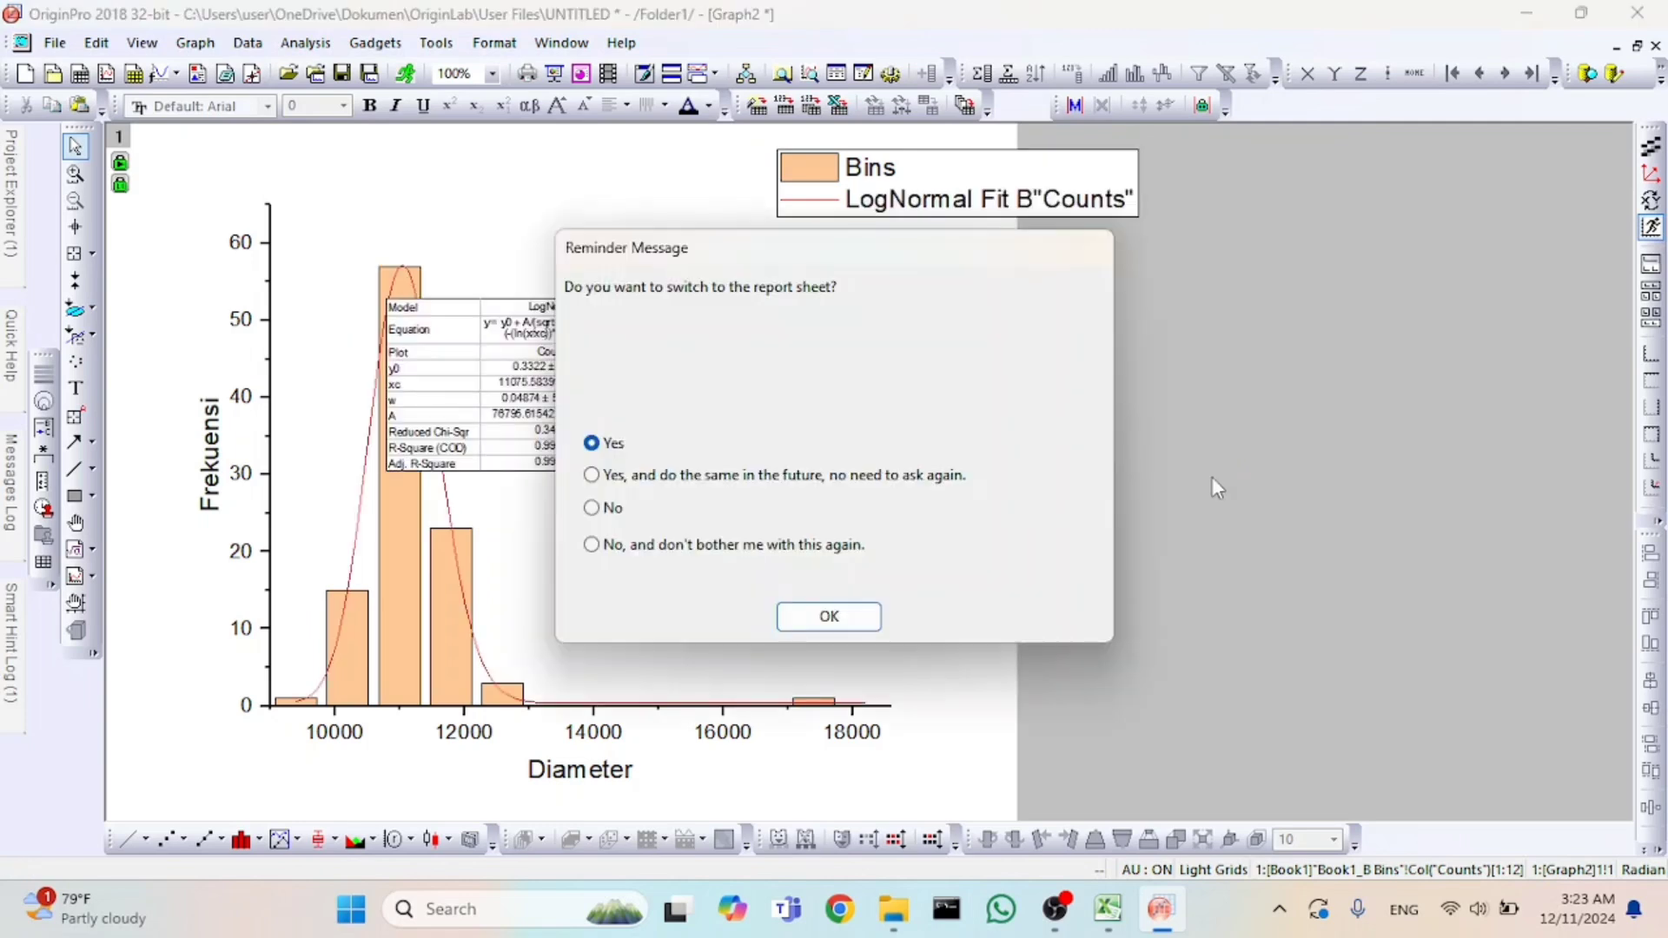
left_click(592, 507)
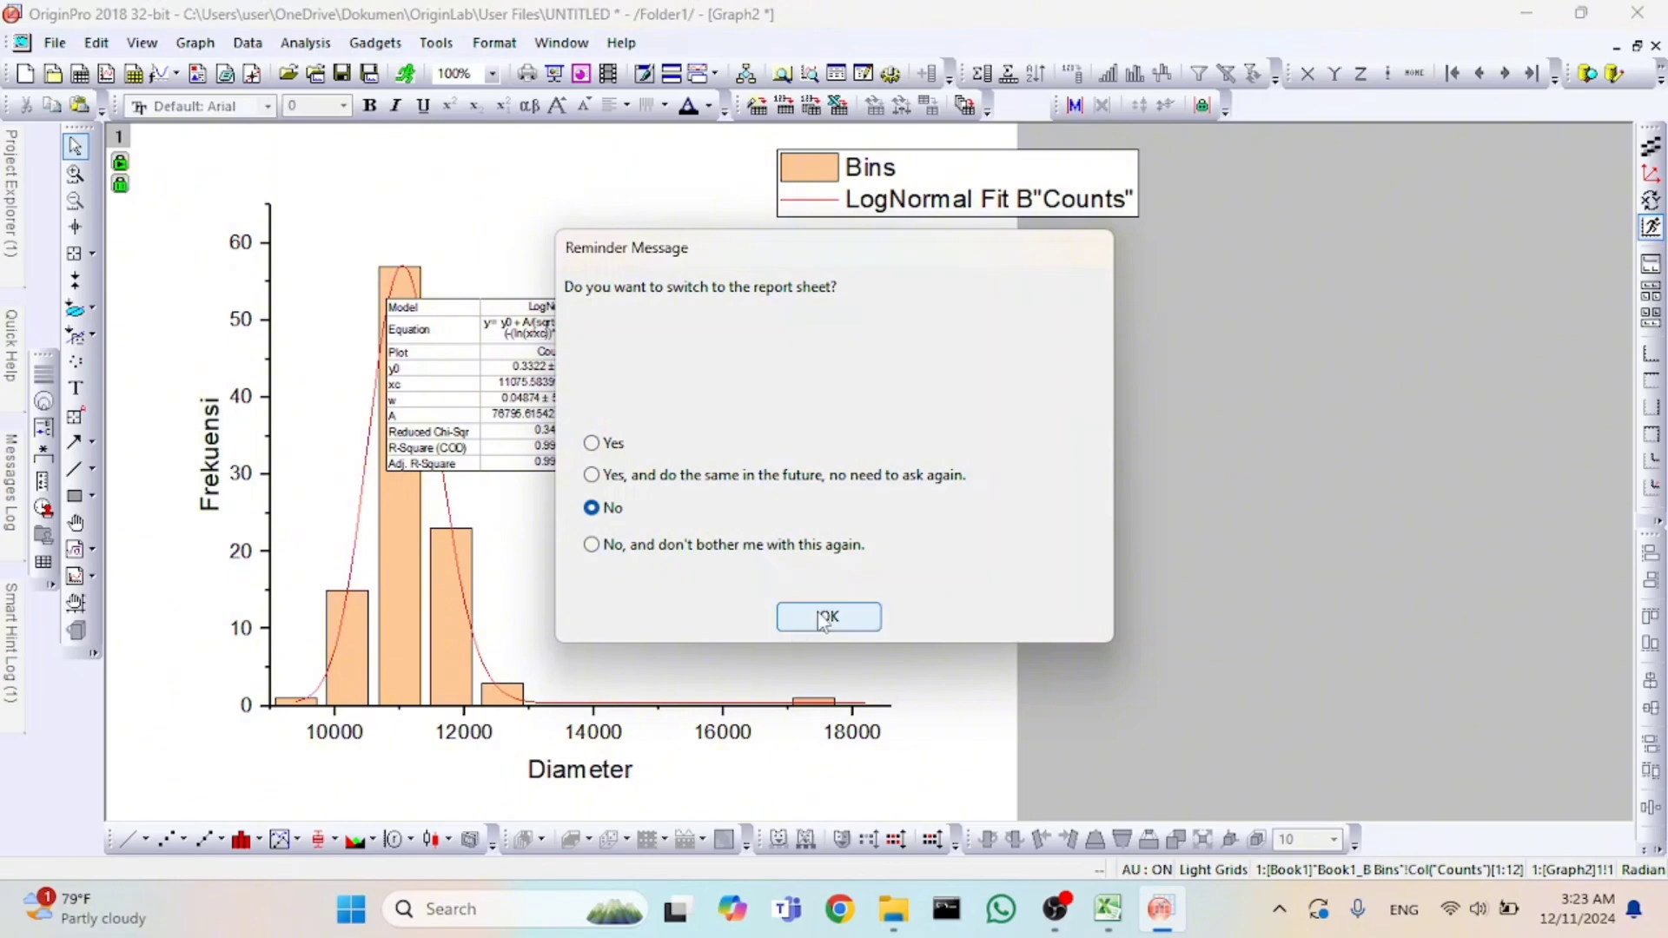
left_click(824, 619)
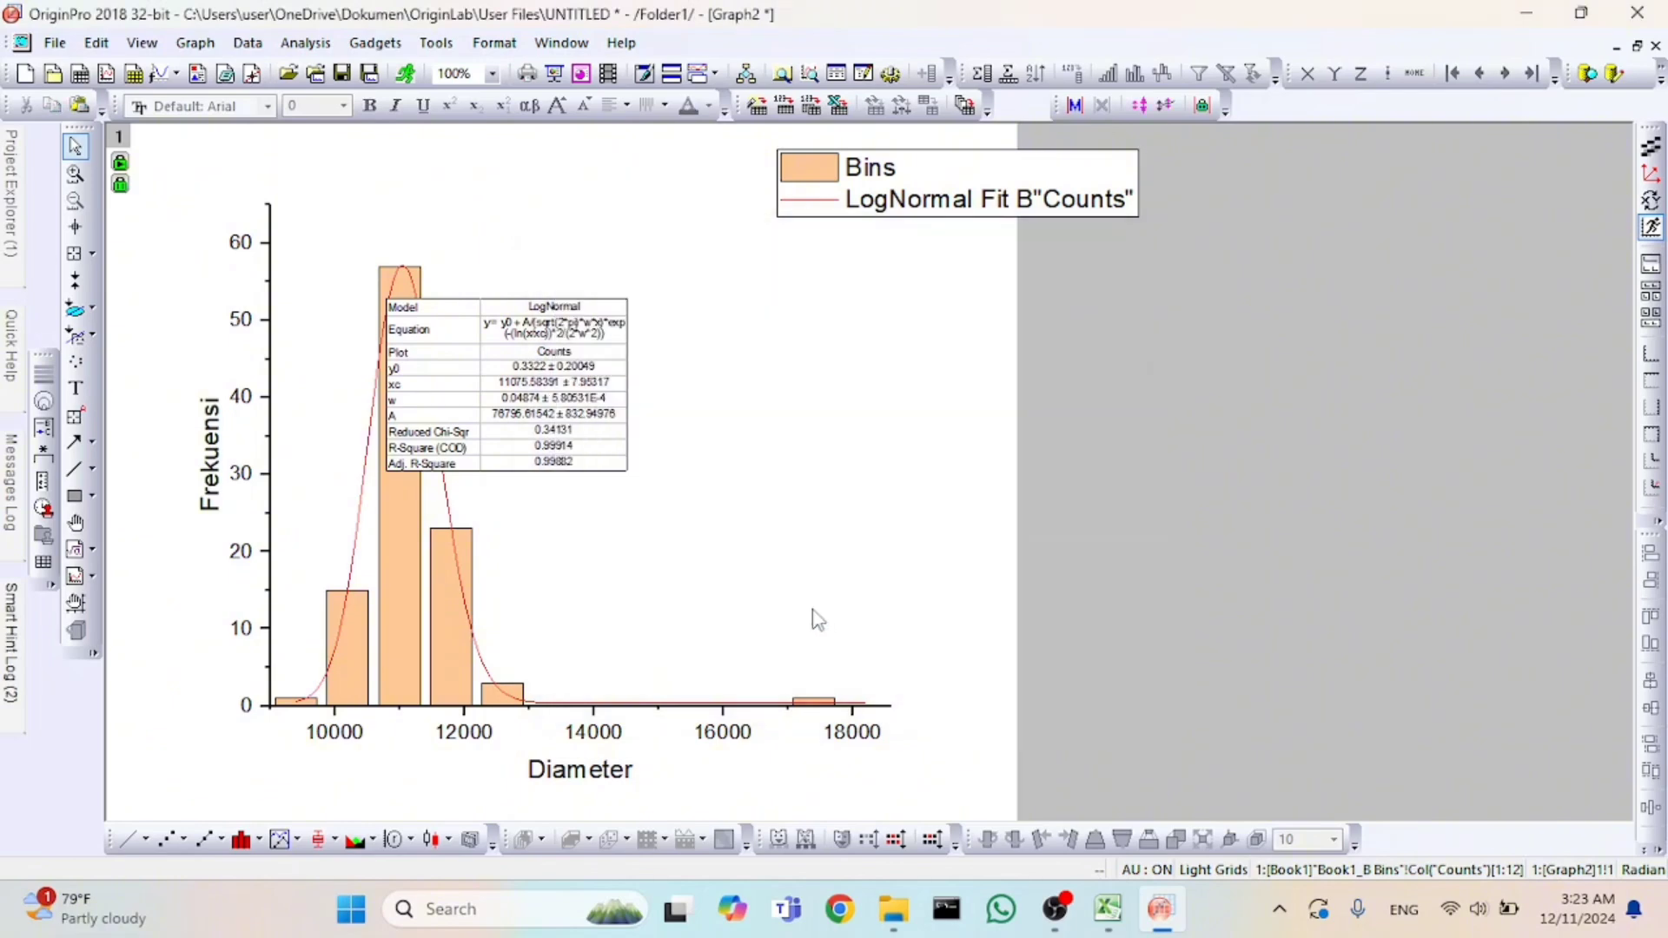
Move the fit results table off the columns into the graph's empty area and enlarge it to a readable size.
left_click(618, 347)
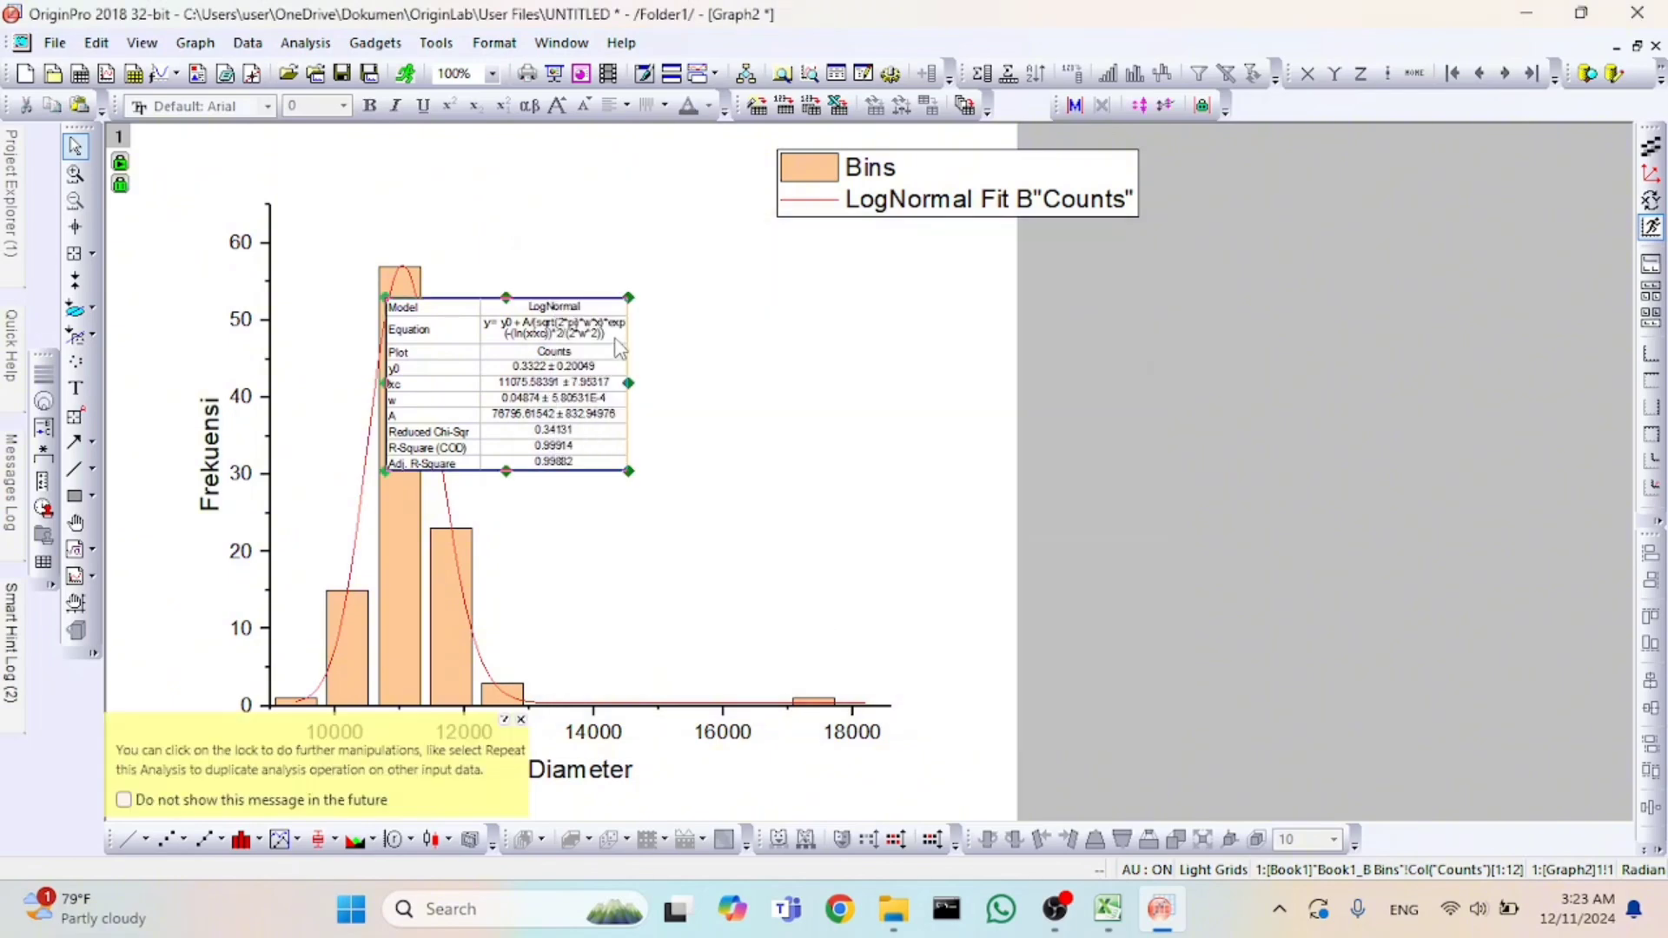
left_click_drag(633, 332, 818, 311)
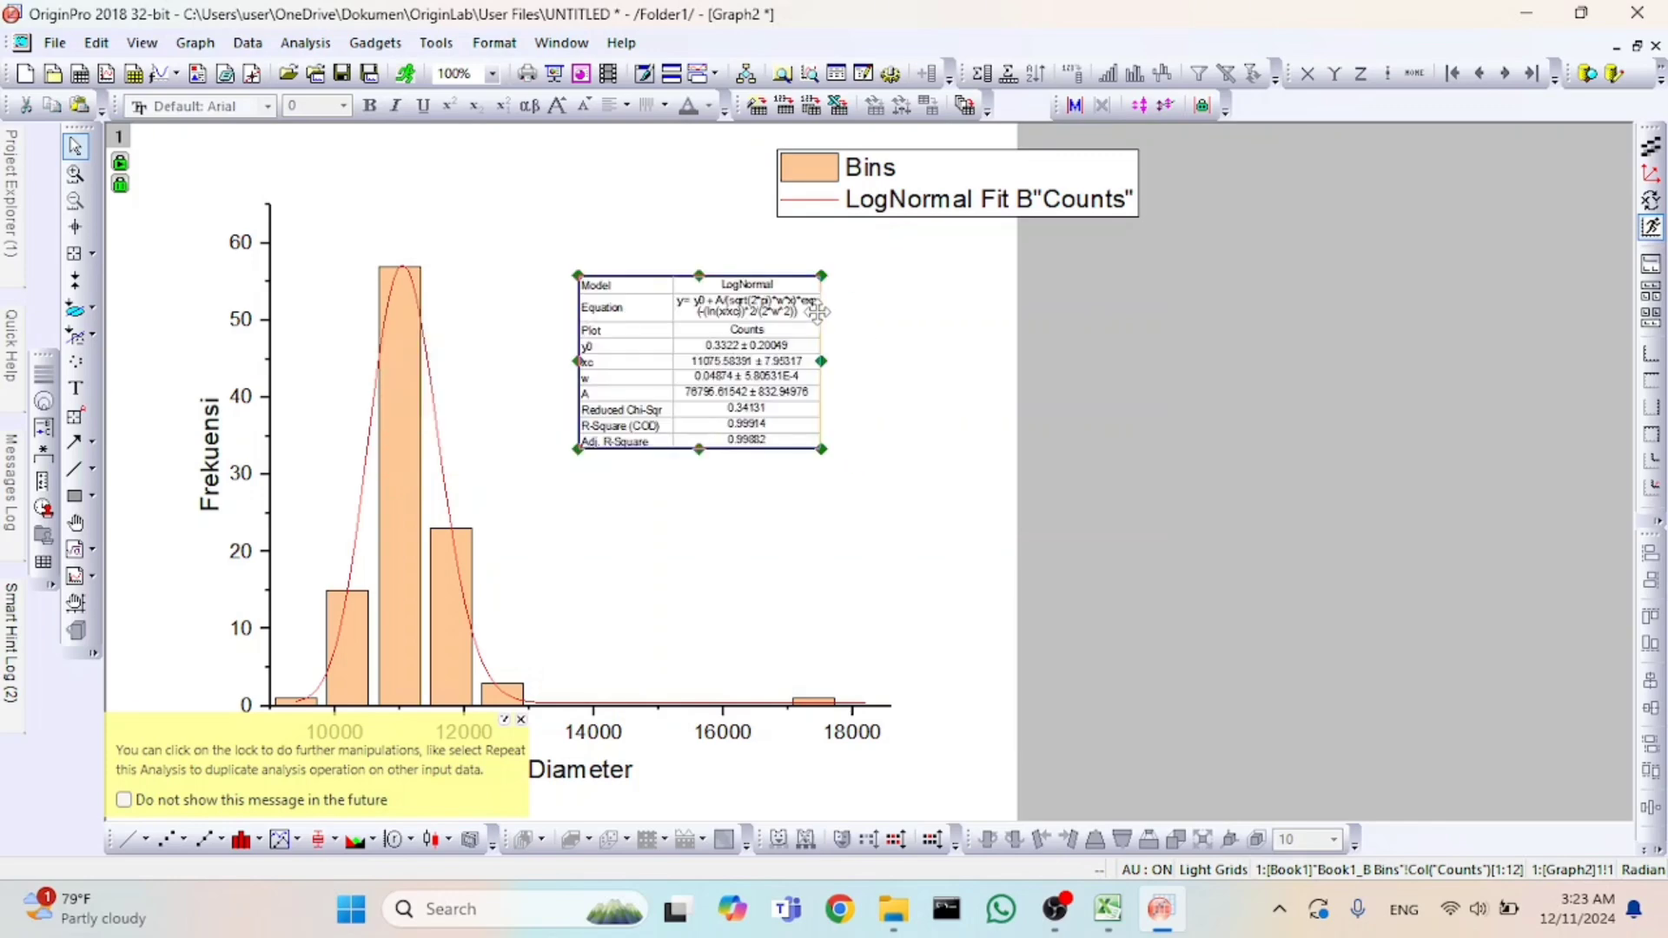
left_click_drag(822, 449, 991, 561)
left_click_drag(577, 567, 532, 563)
left_click(702, 654)
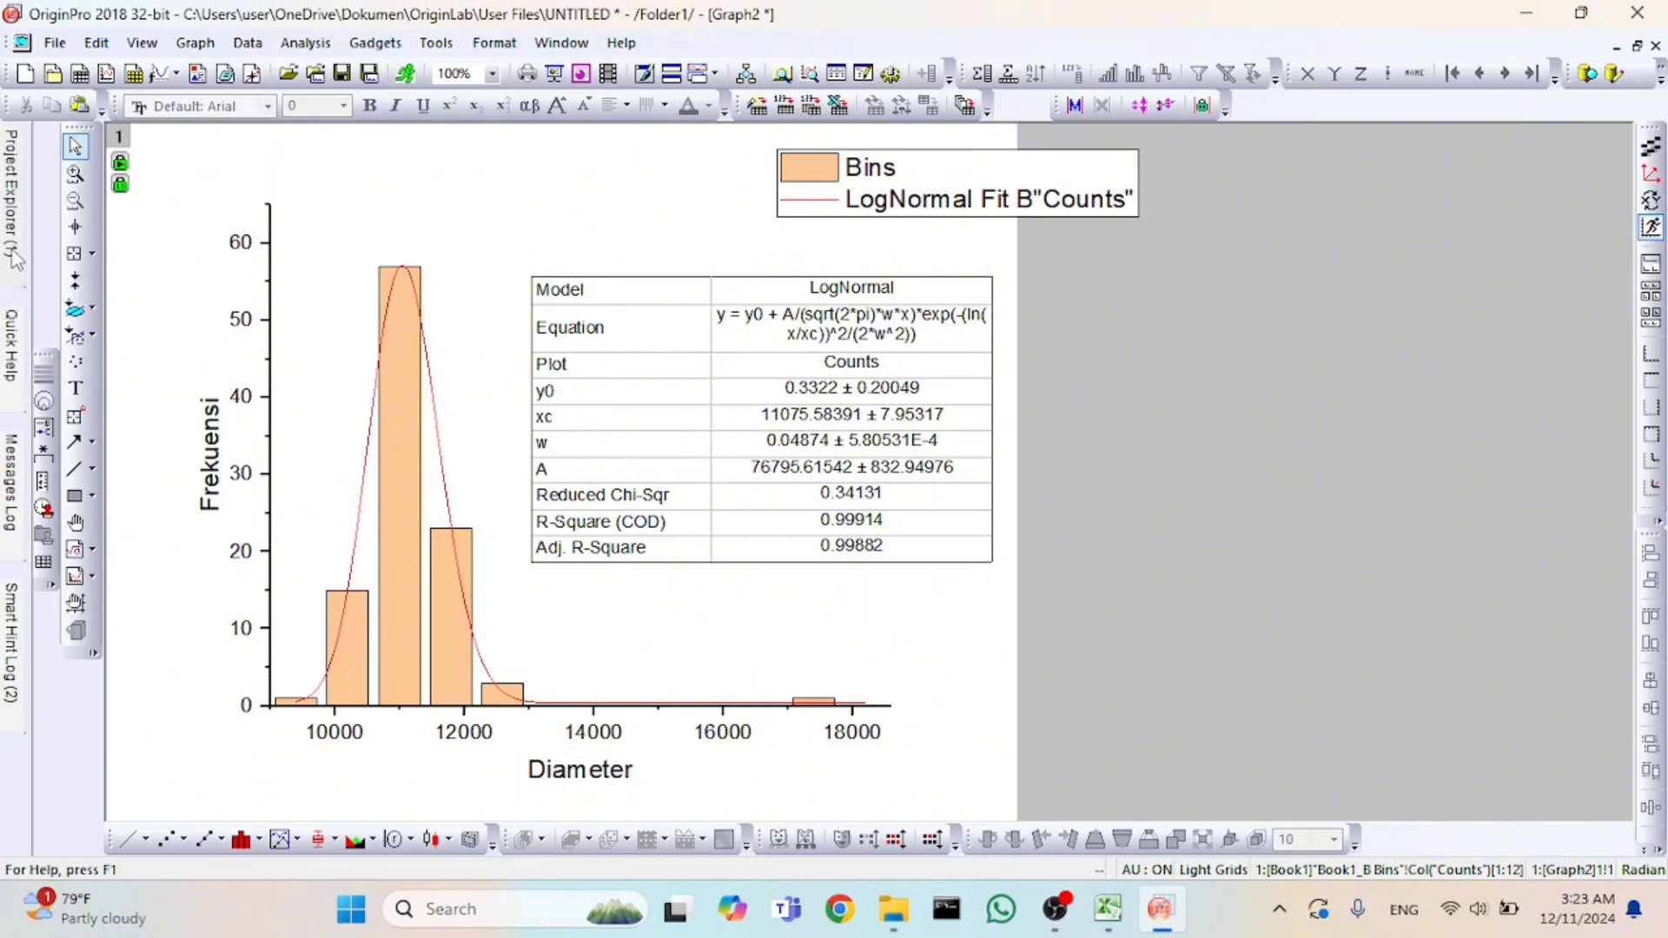
Open the Book1 workbook and examine the LogNormal fit report on the FitNL1 sheet.
mouse_move(15, 258)
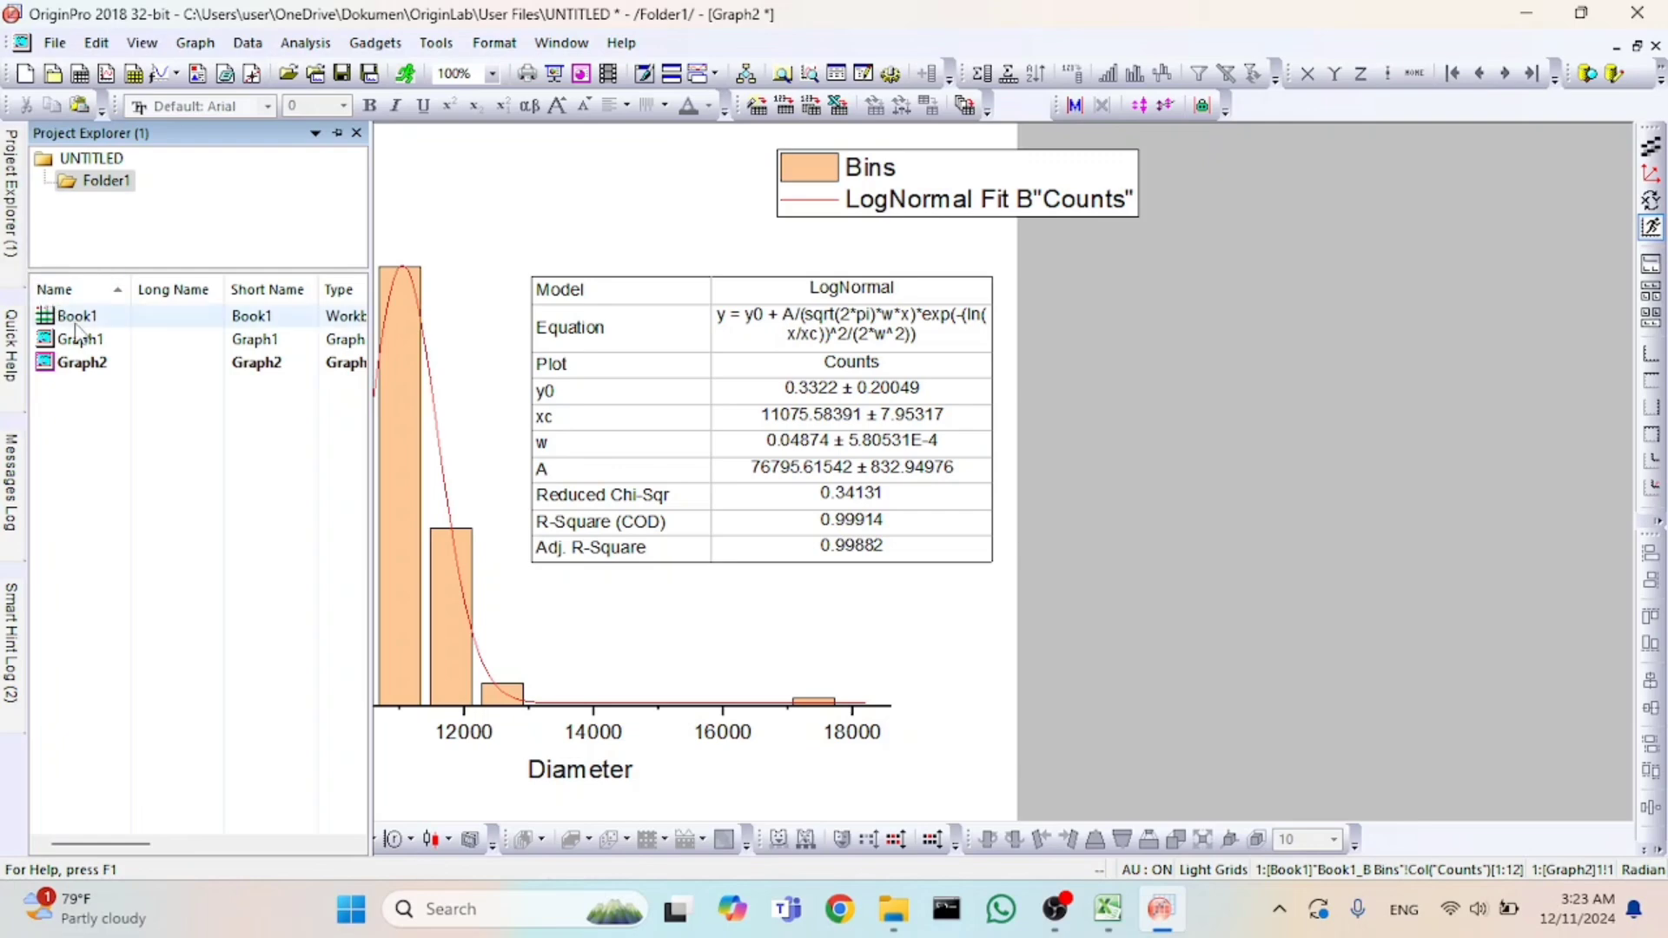
left_click(144, 320)
double_click(149, 323)
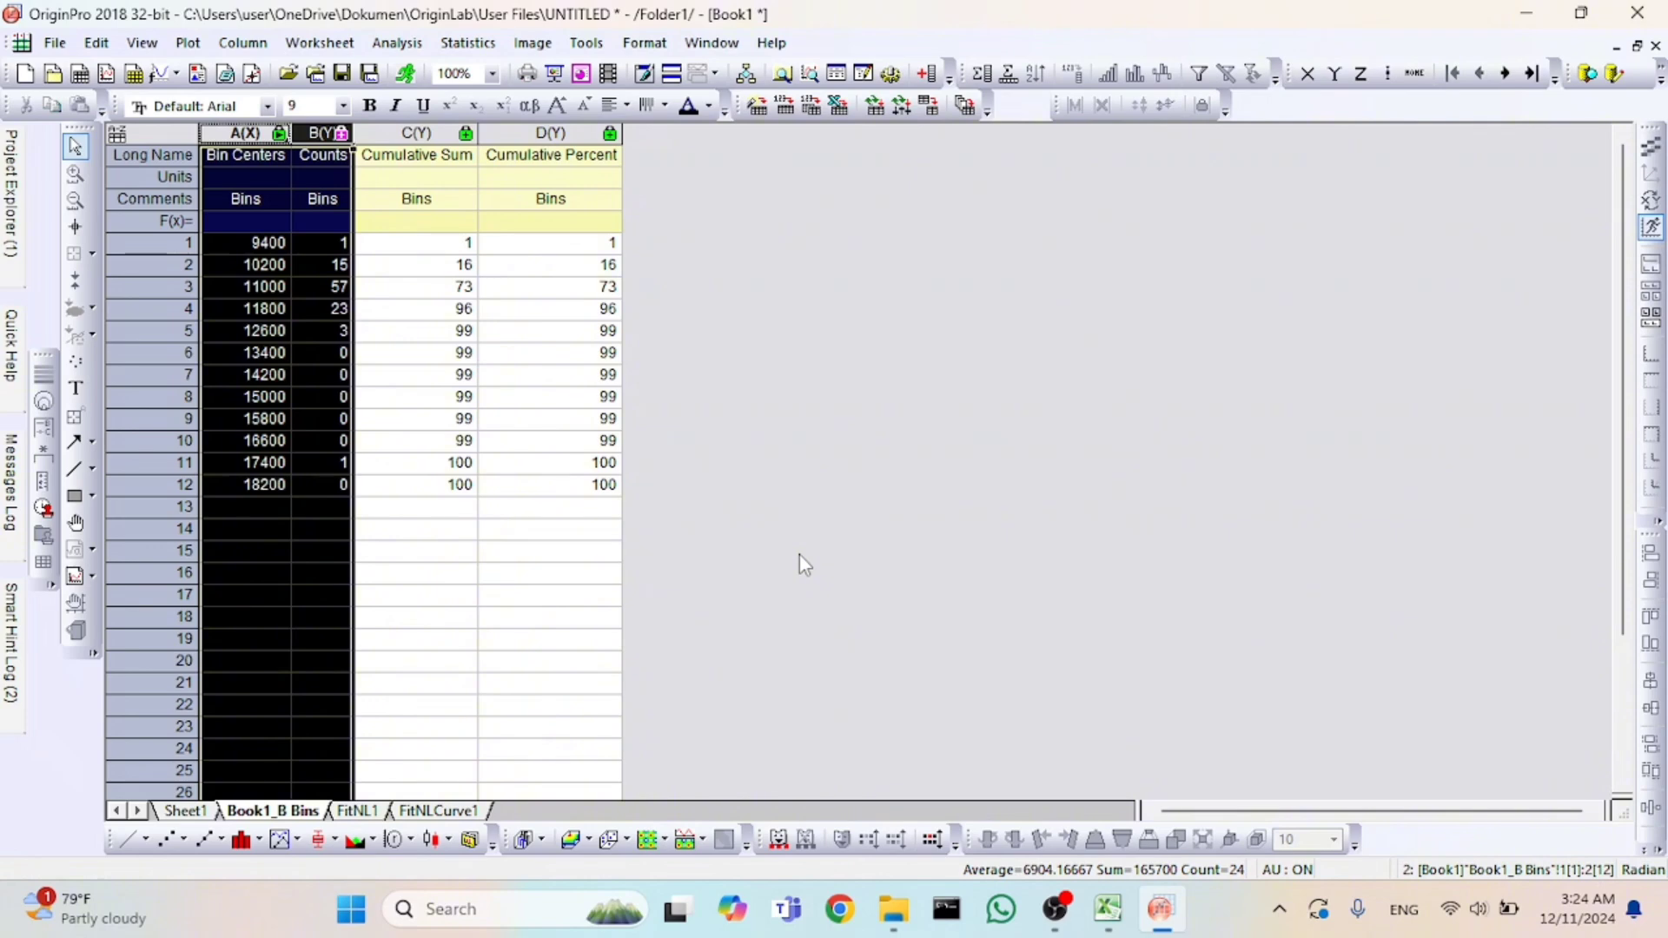
left_click(799, 554)
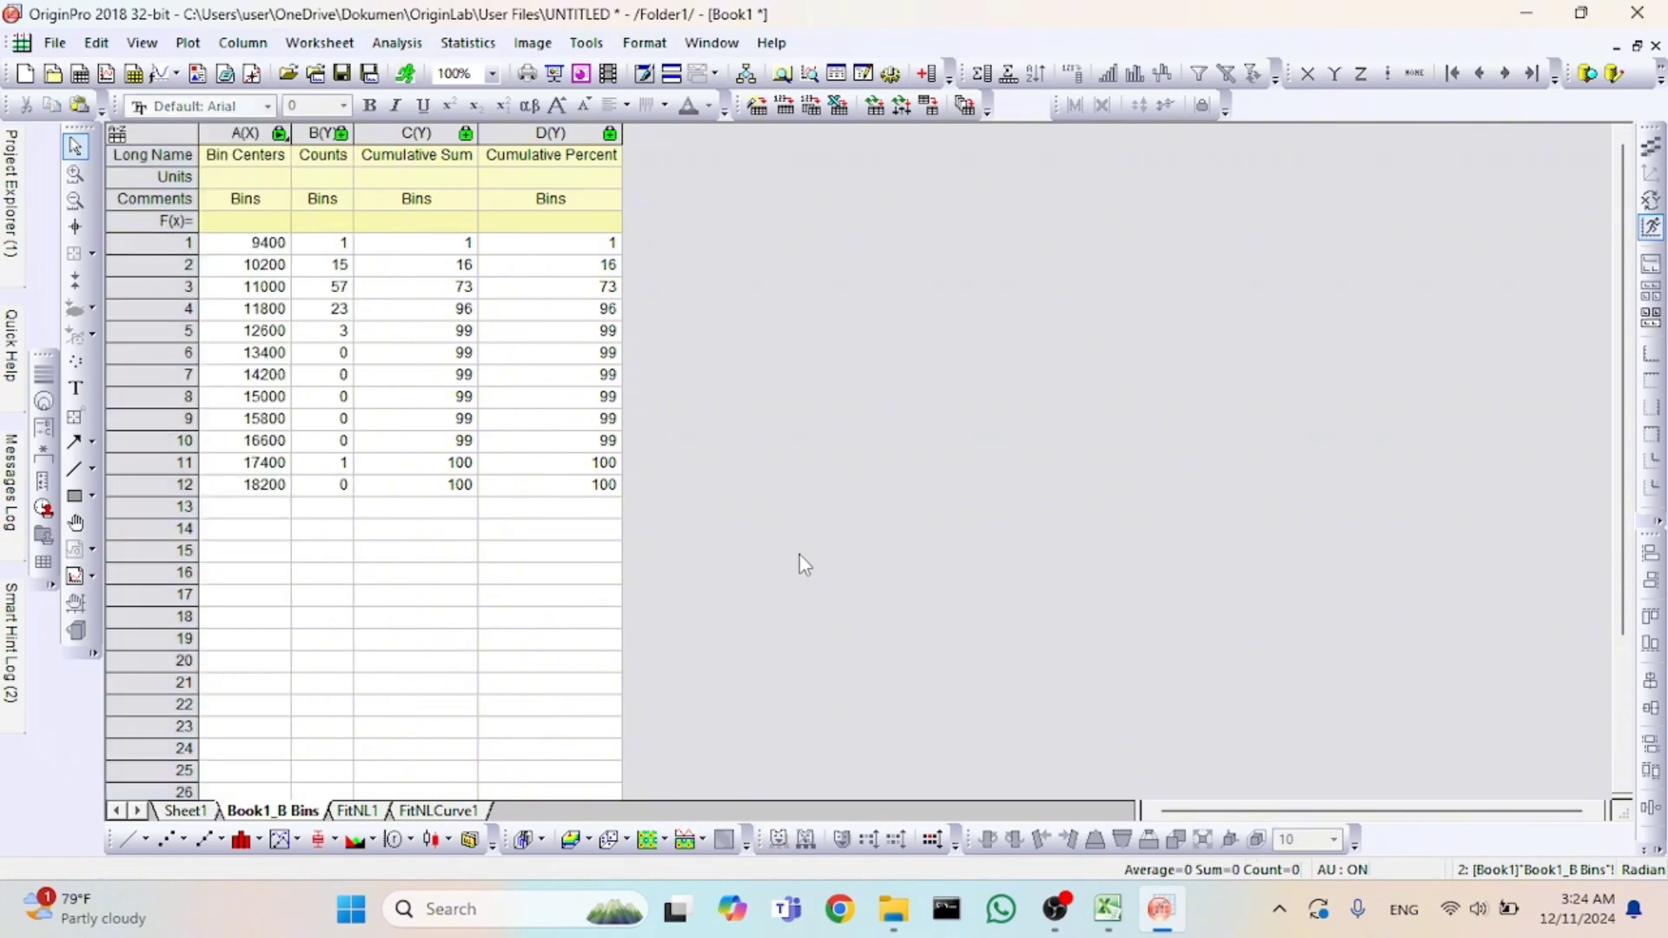
left_click(346, 810)
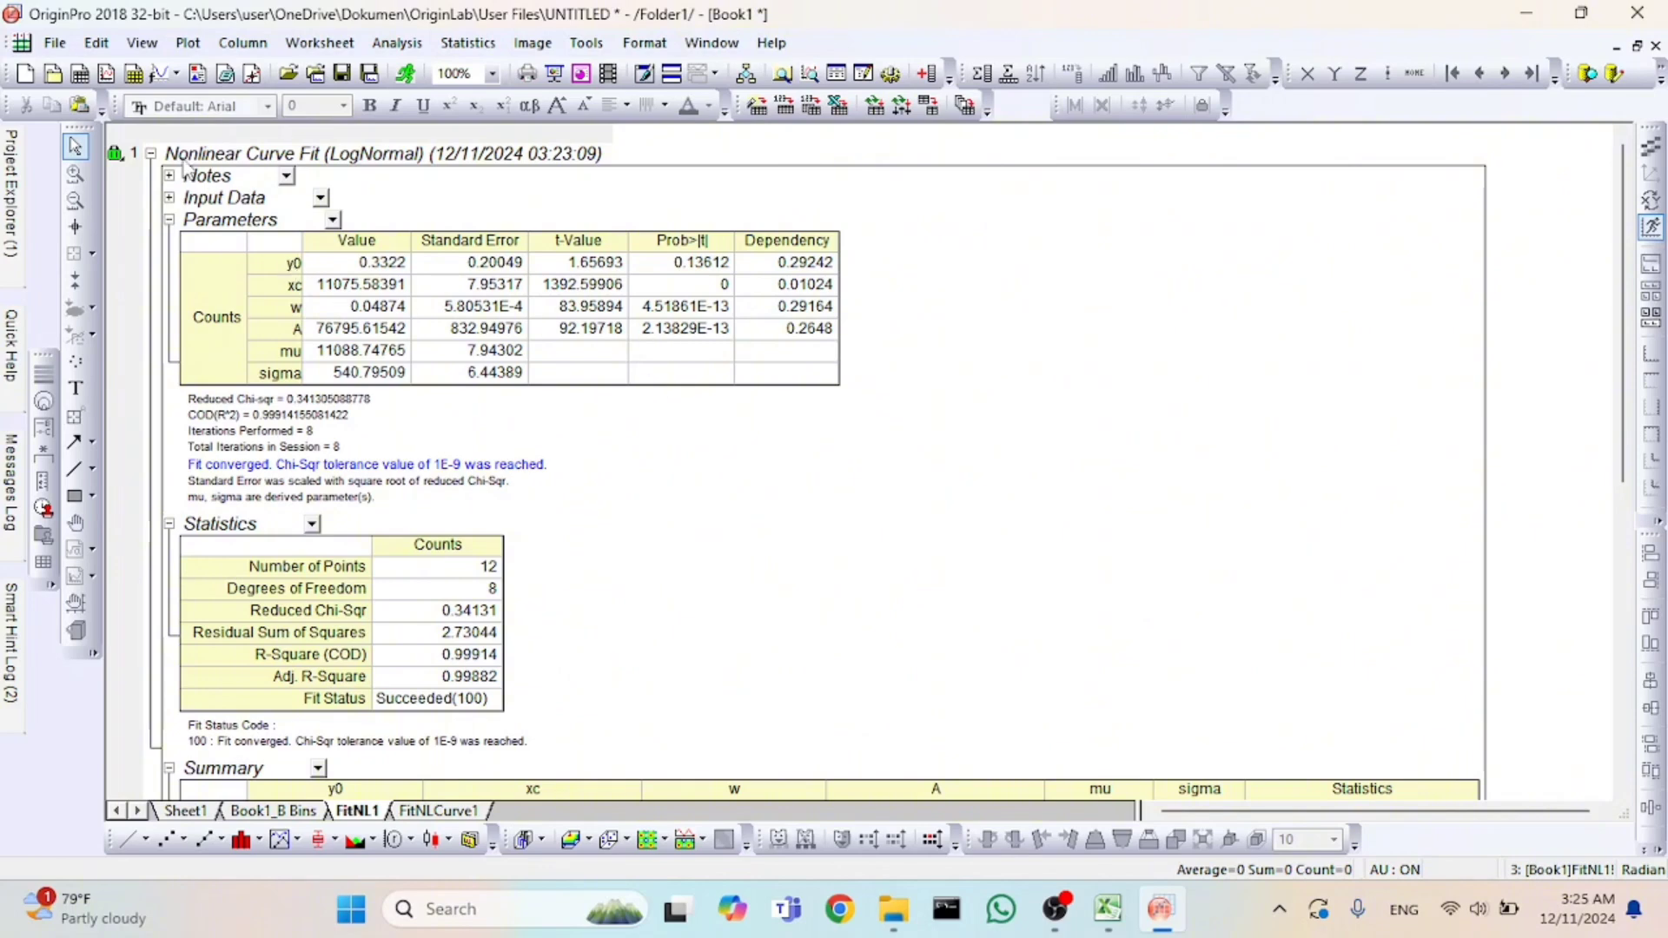
Save the project in the Documents folder as "project kelompok 9 nanoteknologi".
left_click(58, 45)
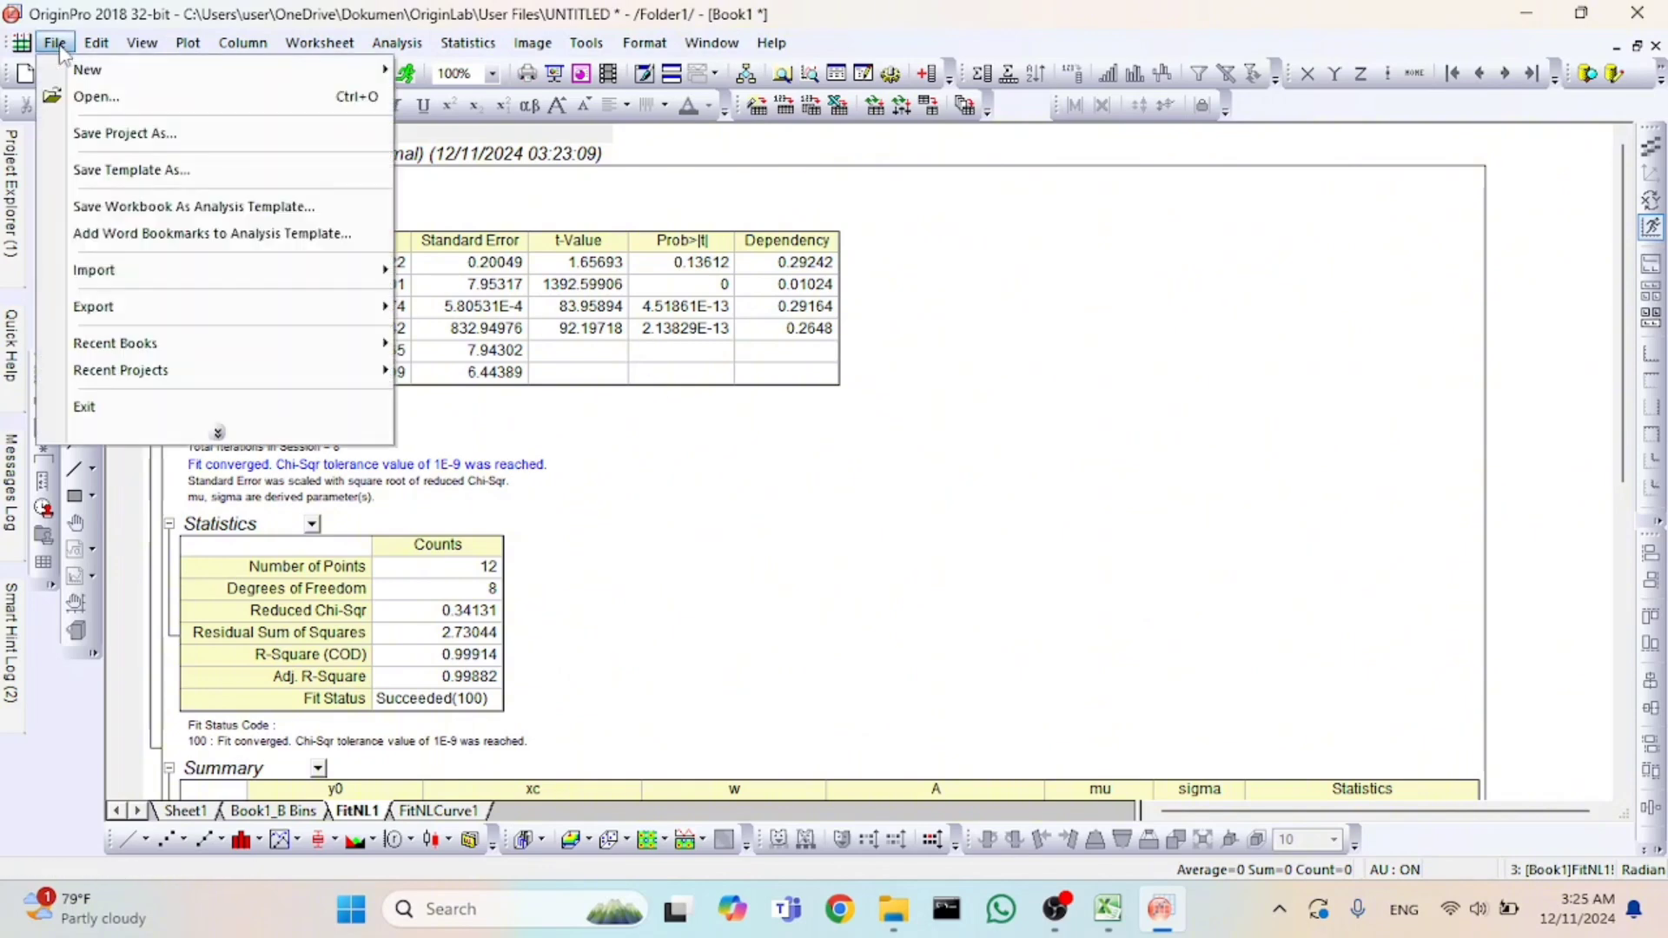
left_click(116, 134)
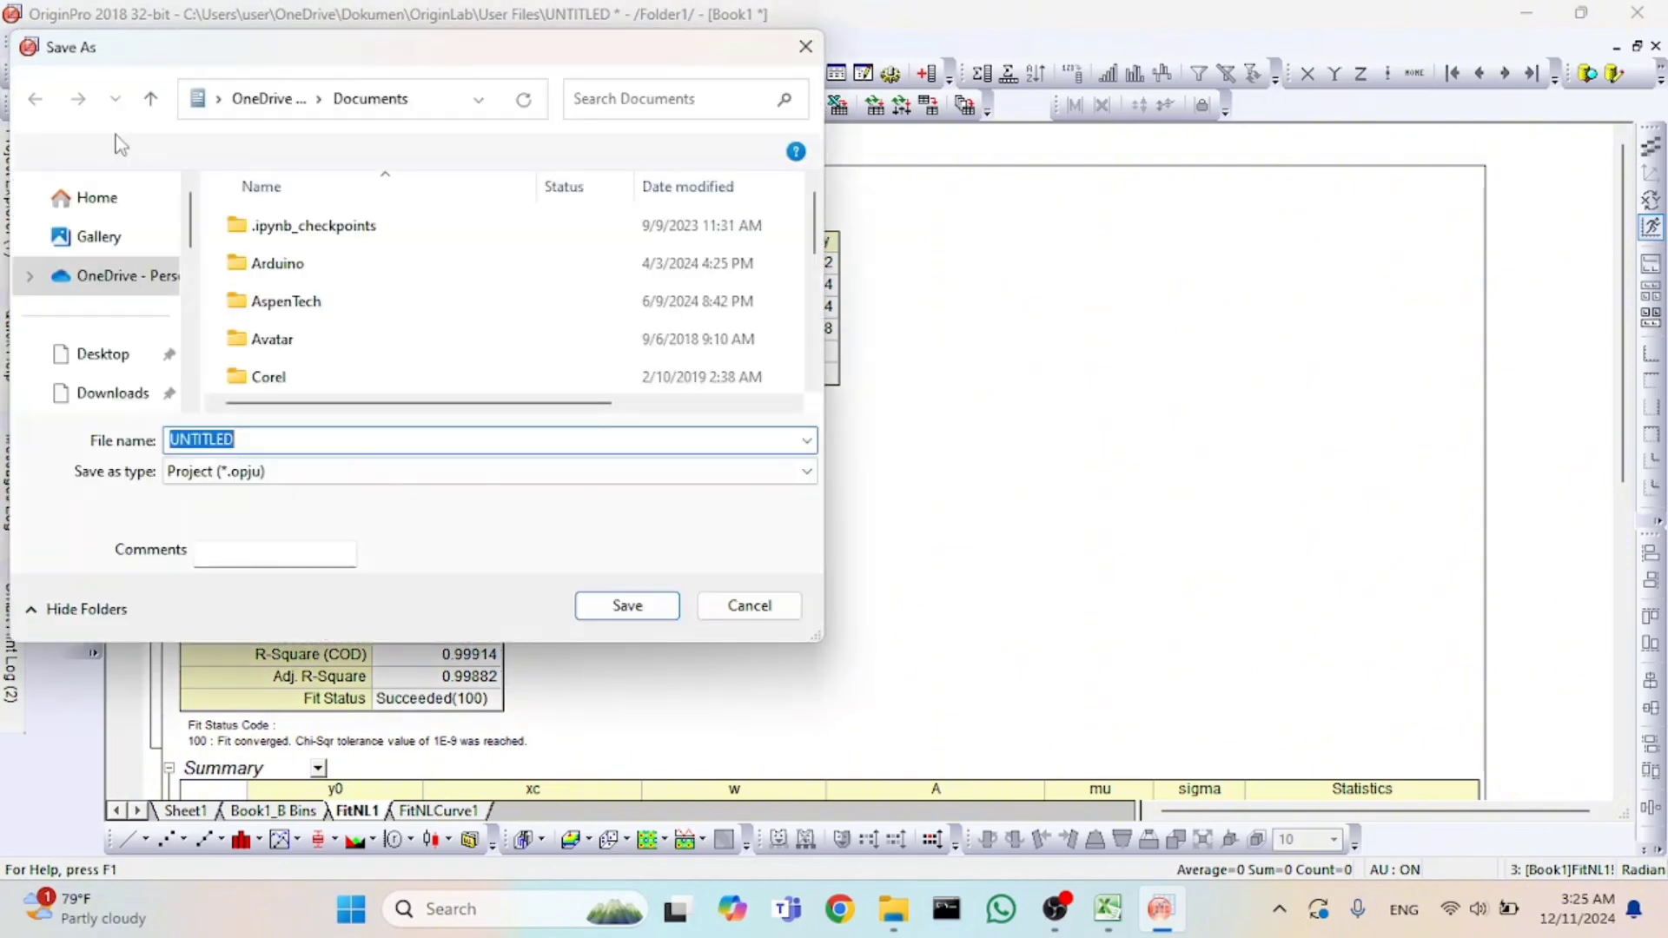
scroll(128, 285, "down", 1)
left_click(114, 346)
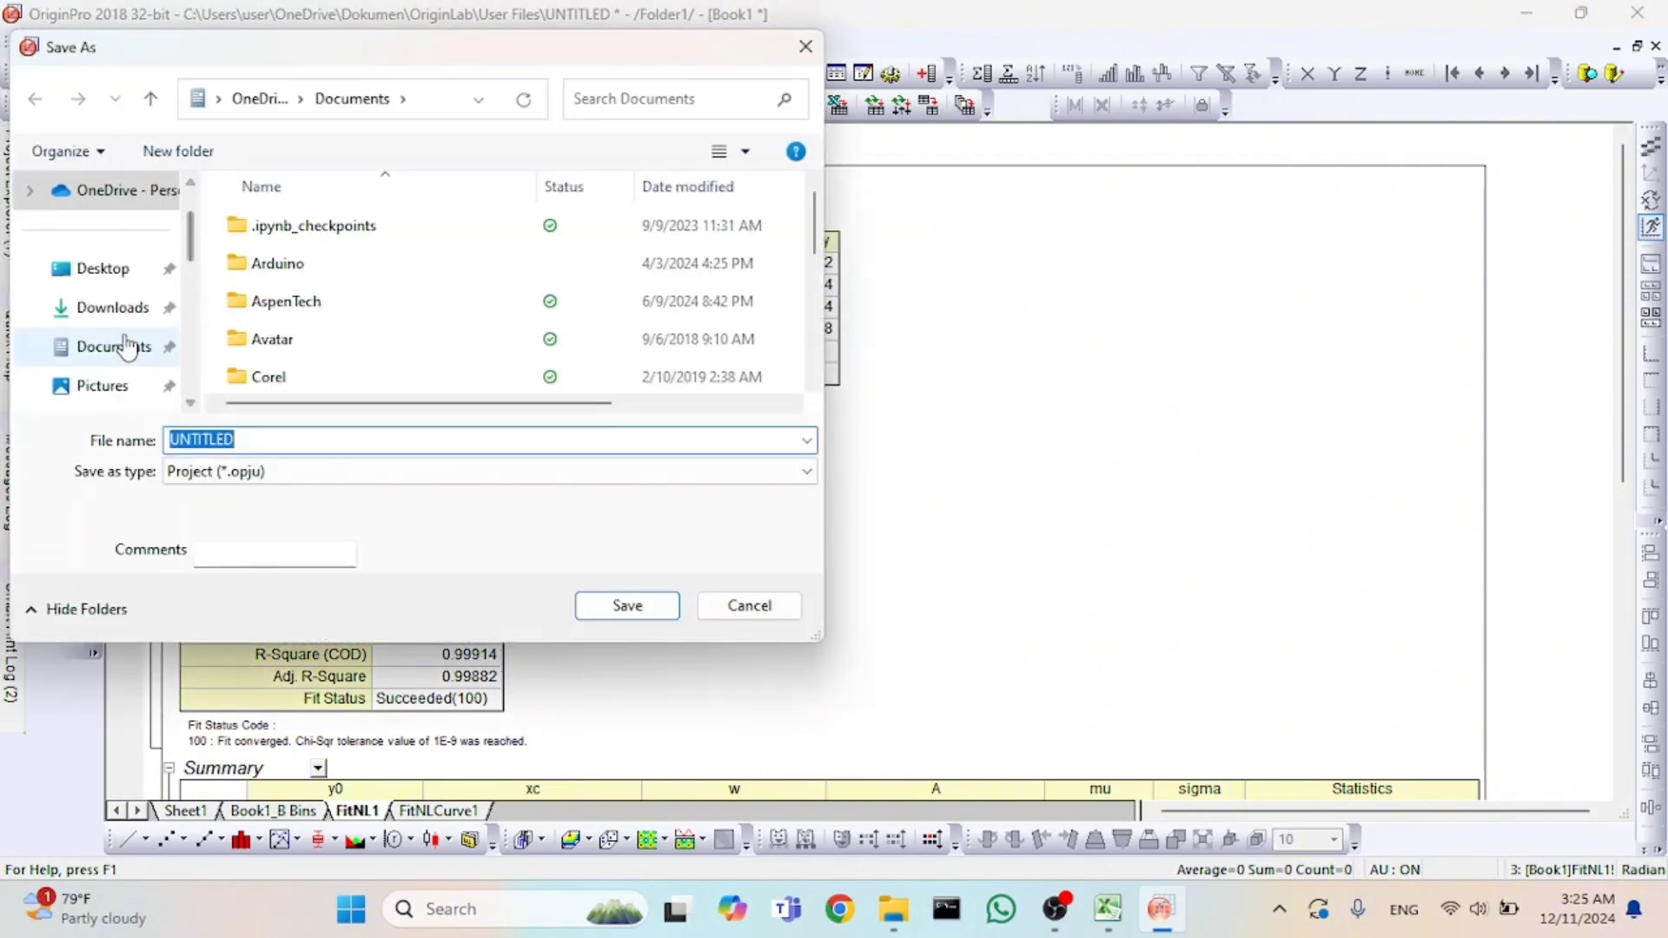
double_click(261, 444)
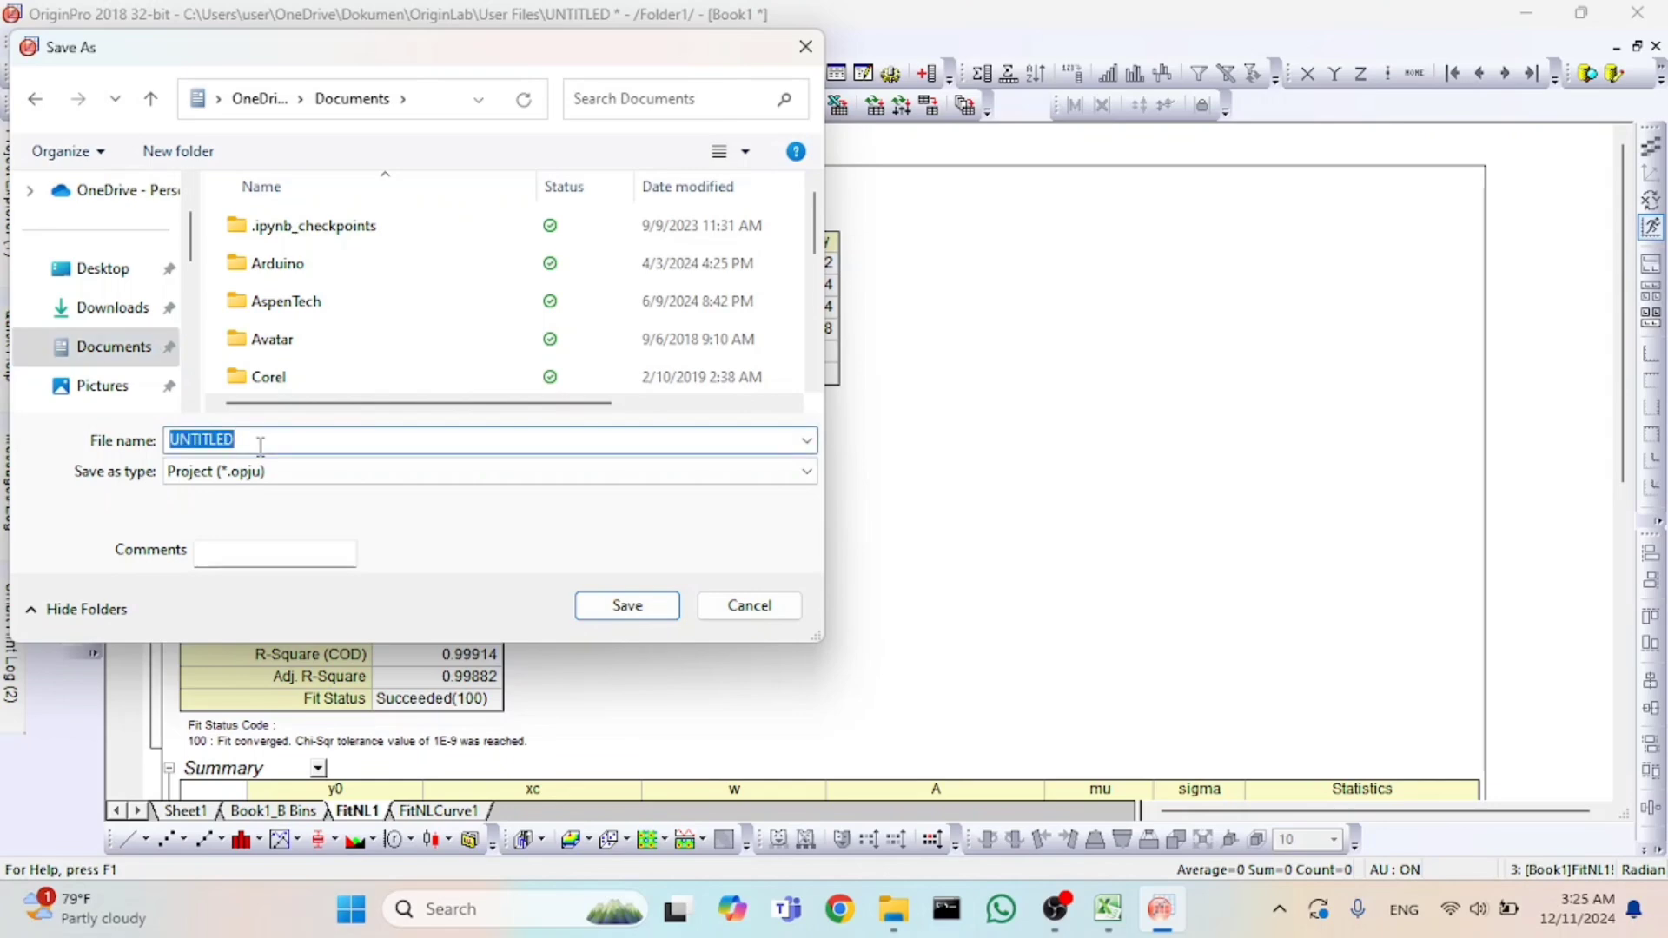
type("project")
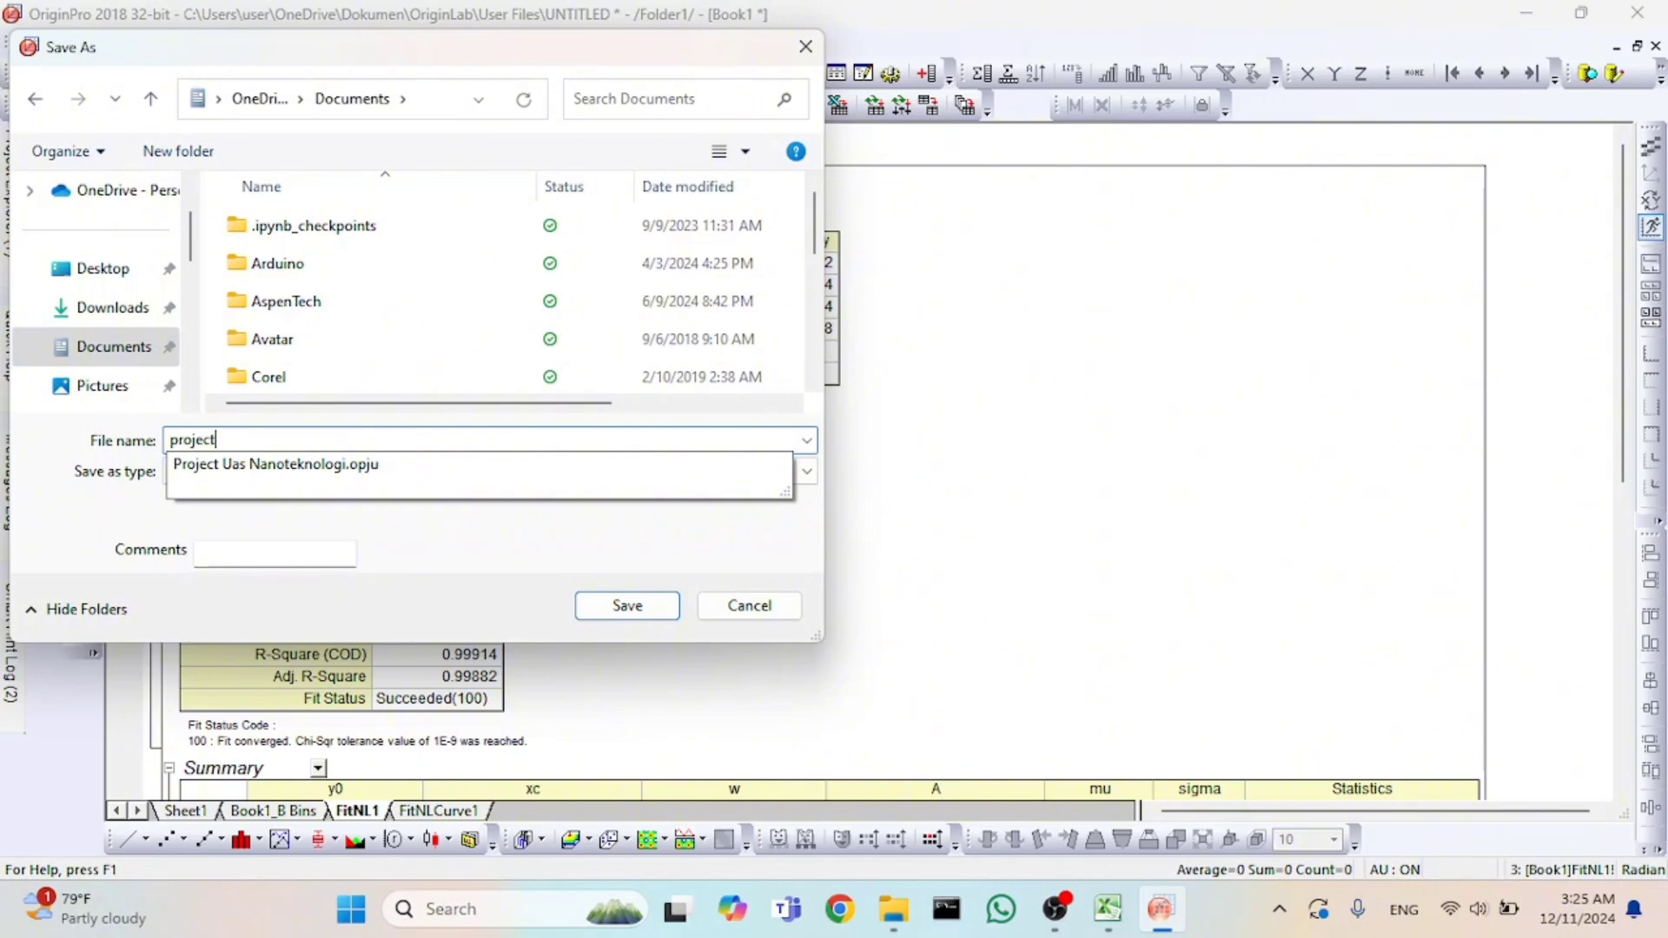
type(" kelomp")
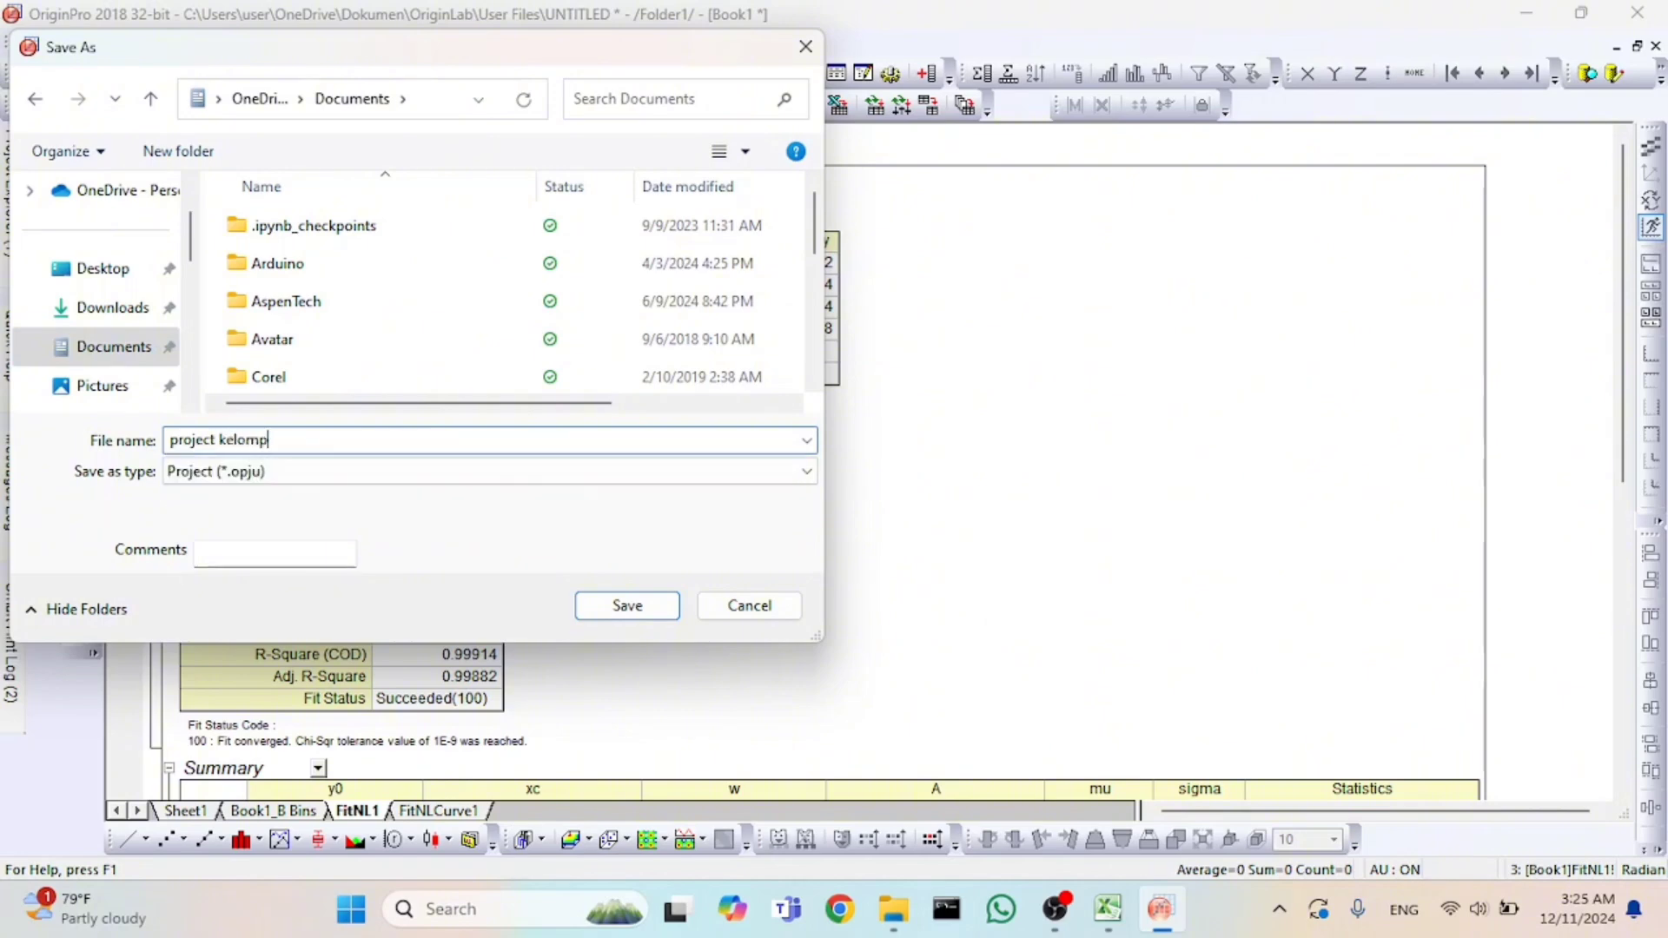
type("ok 9 nanoteknologi")
left_click(633, 605)
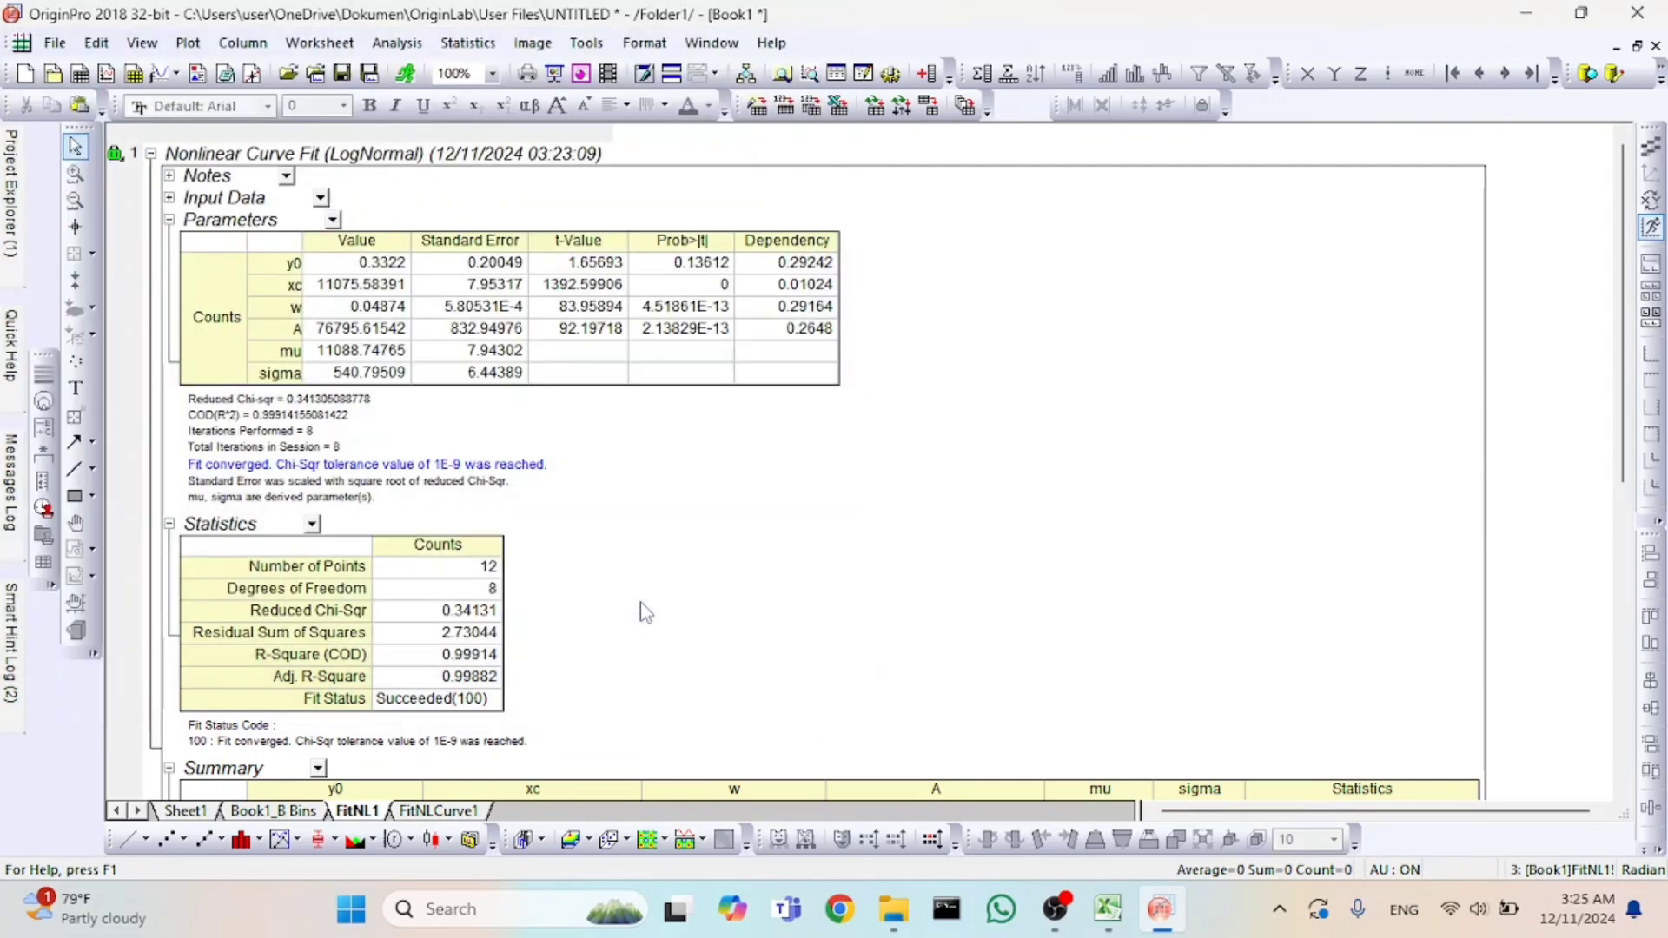